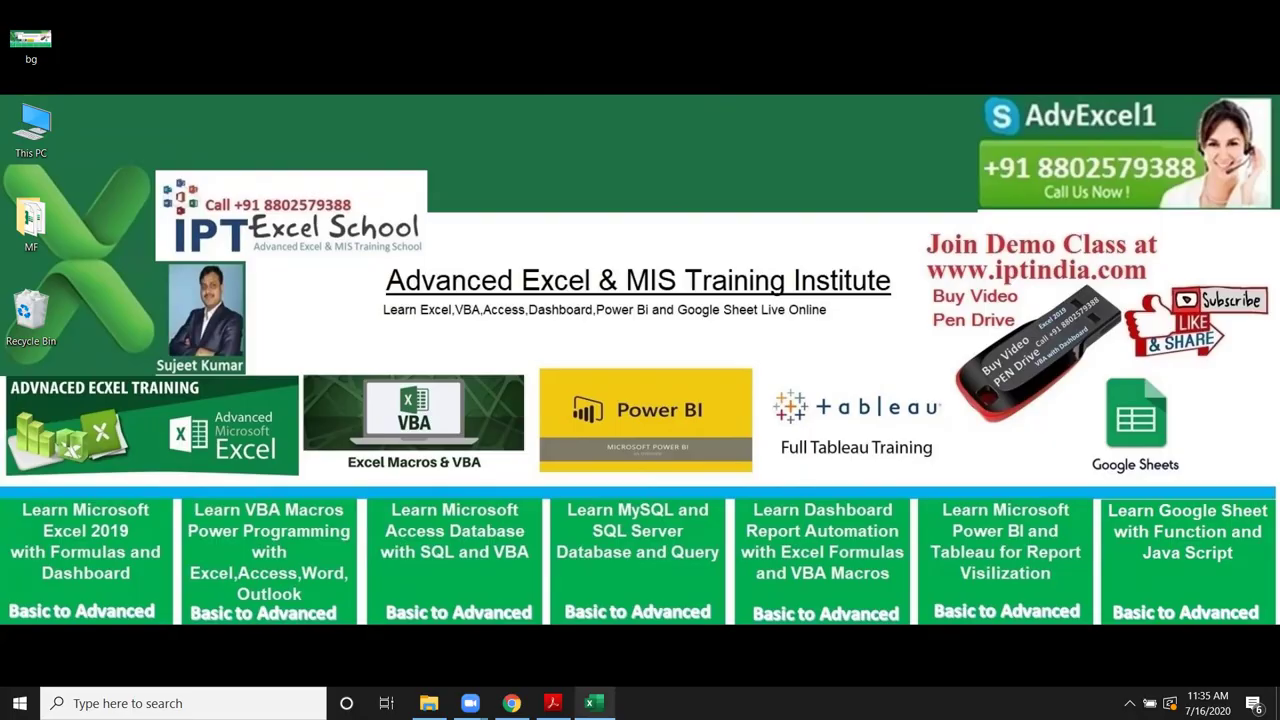
Bring the Book1 Excel window forward from the taskbar and open the File backstage.
{"action": "left_click", "coordinate": [592, 703]}
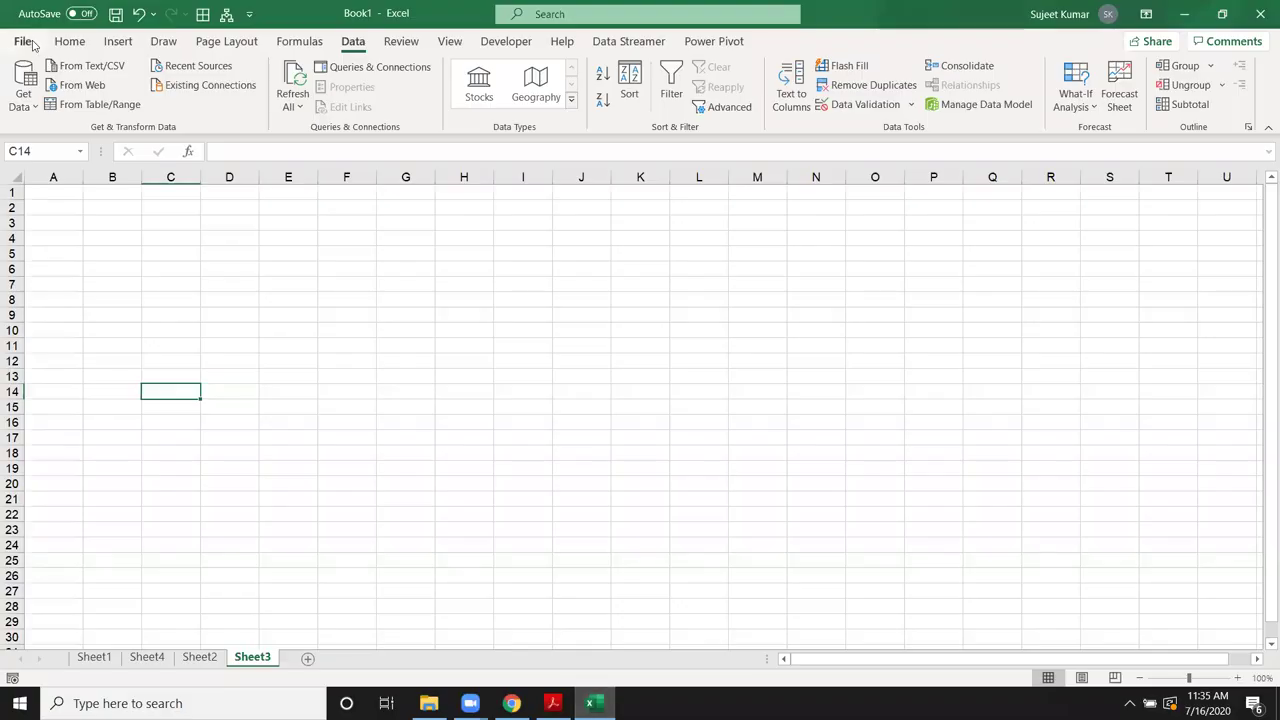
{"action": "left_click", "coordinate": [24, 42]}
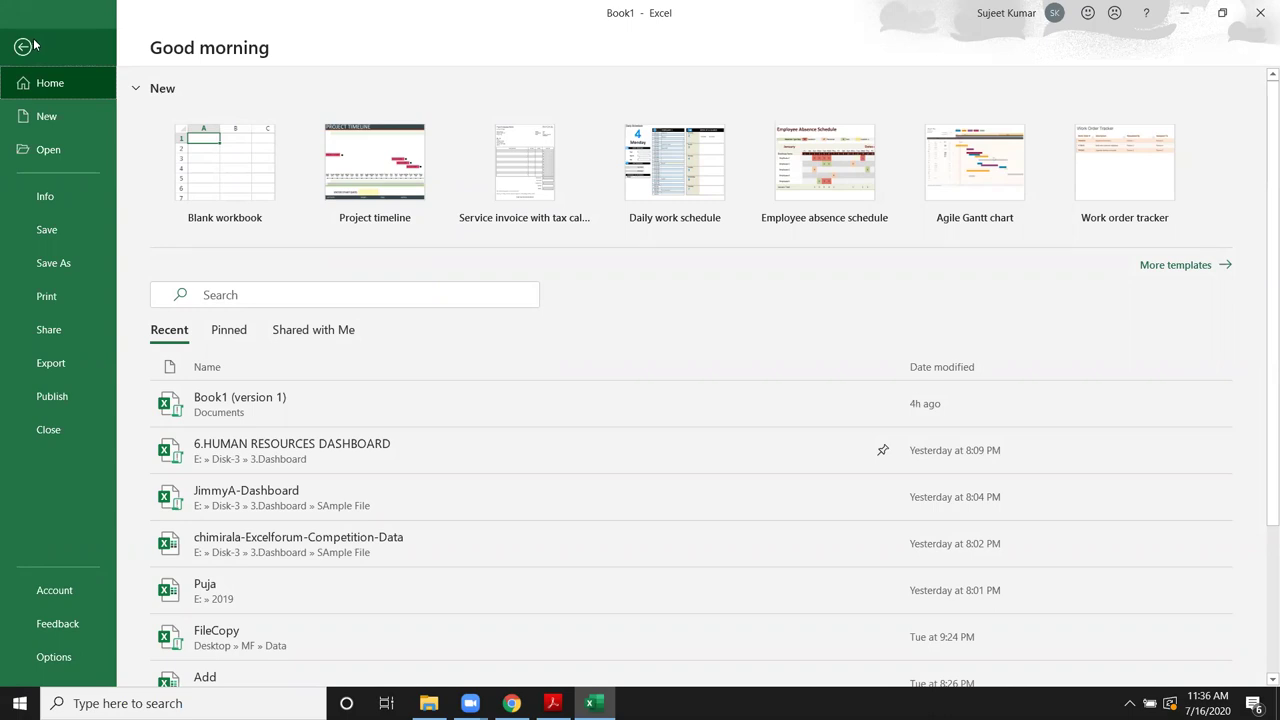
Open Excel Options, look over the General page, and close it without changes.
{"action": "left_click", "coordinate": [106, 648]}
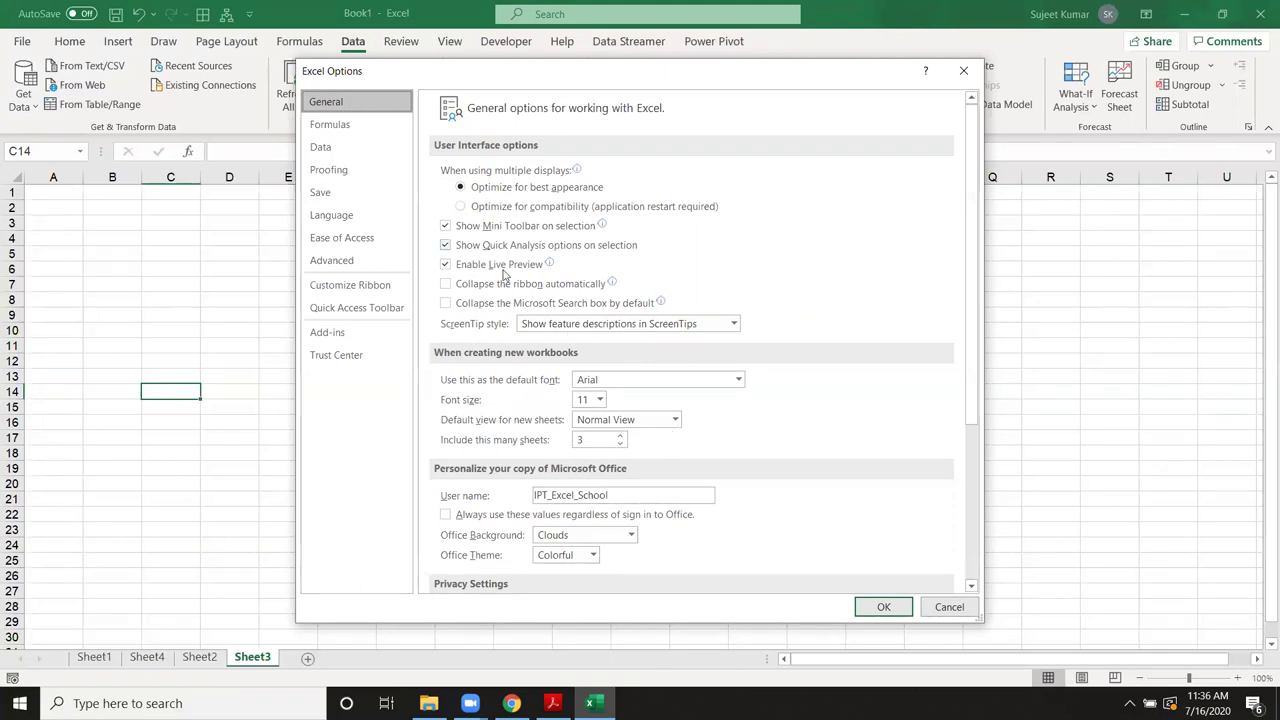
{"action": "mouse_move", "coordinate": [487, 263]}
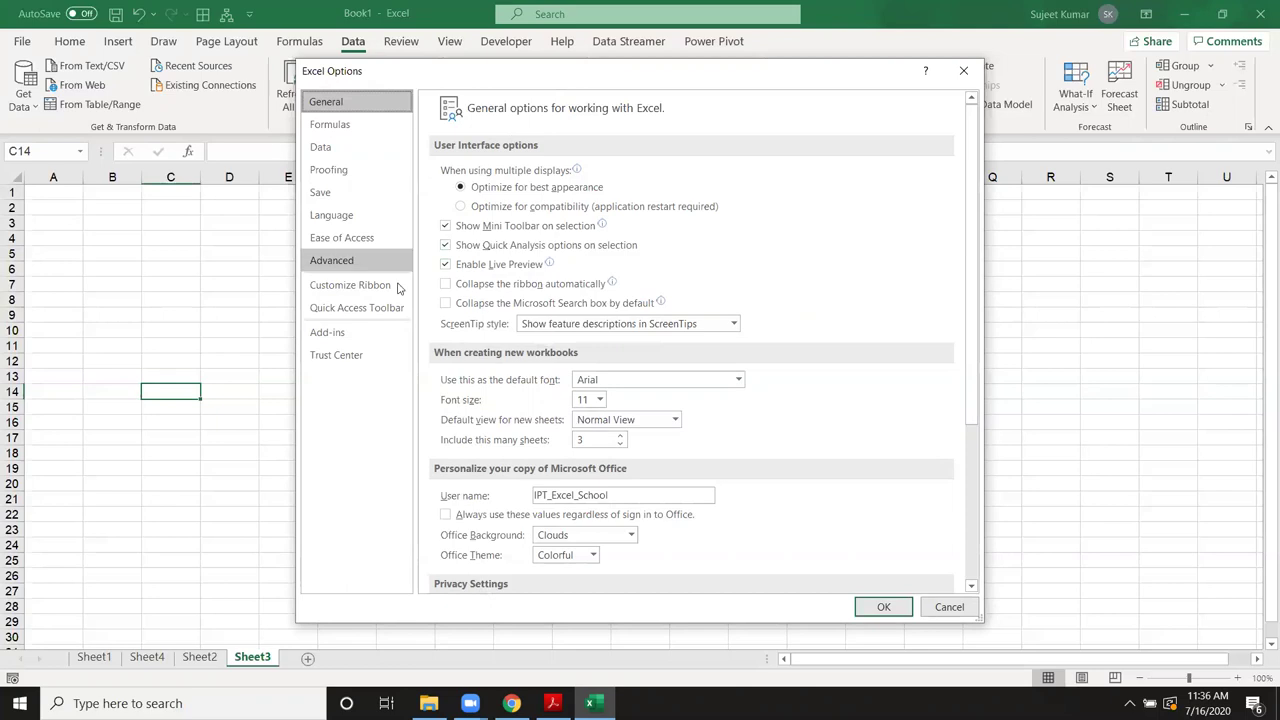
{"action": "key", "text": "Escape"}
Select G2:N10 and browse the Fill Color palette without applying a colour, then open File.
{"action": "left_click", "coordinate": [699, 376]}
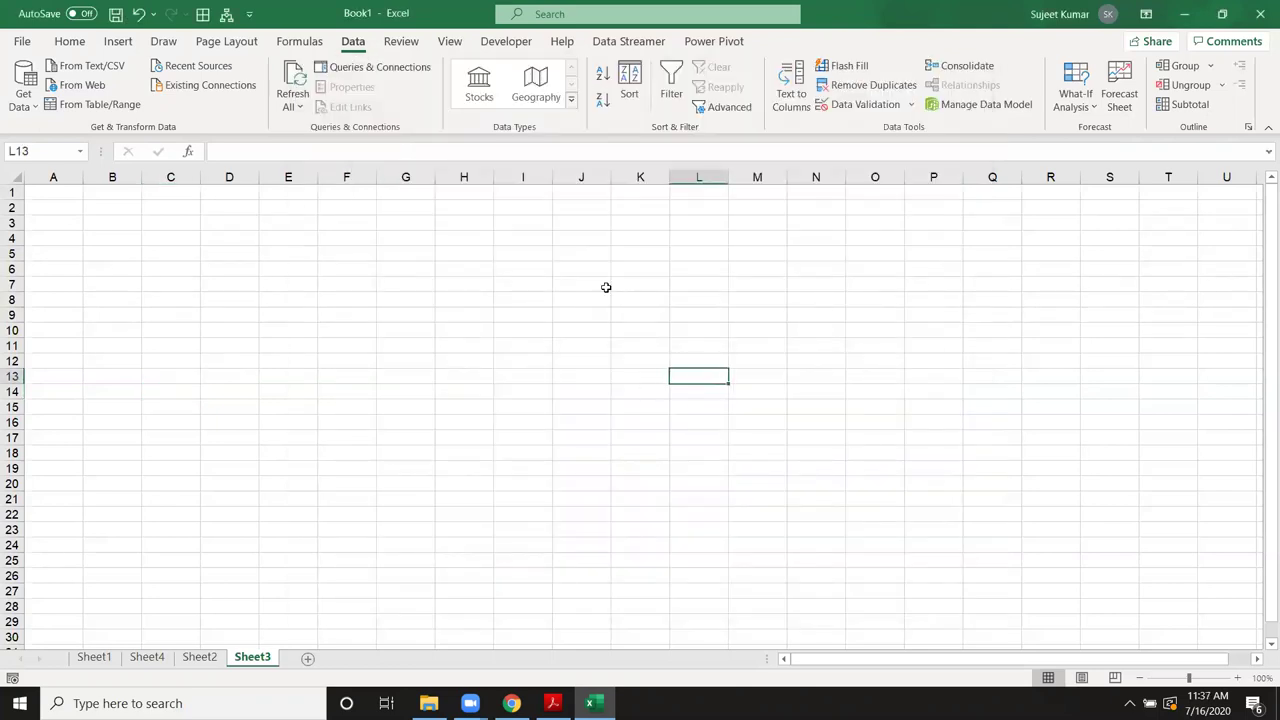
{"action": "mouse_move", "coordinate": [410, 207]}
{"action": "left_mouse_down"}
{"action": "mouse_move", "coordinate": [675, 388]}
{"action": "mouse_move", "coordinate": [820, 331]}
{"action": "left_mouse_up"}
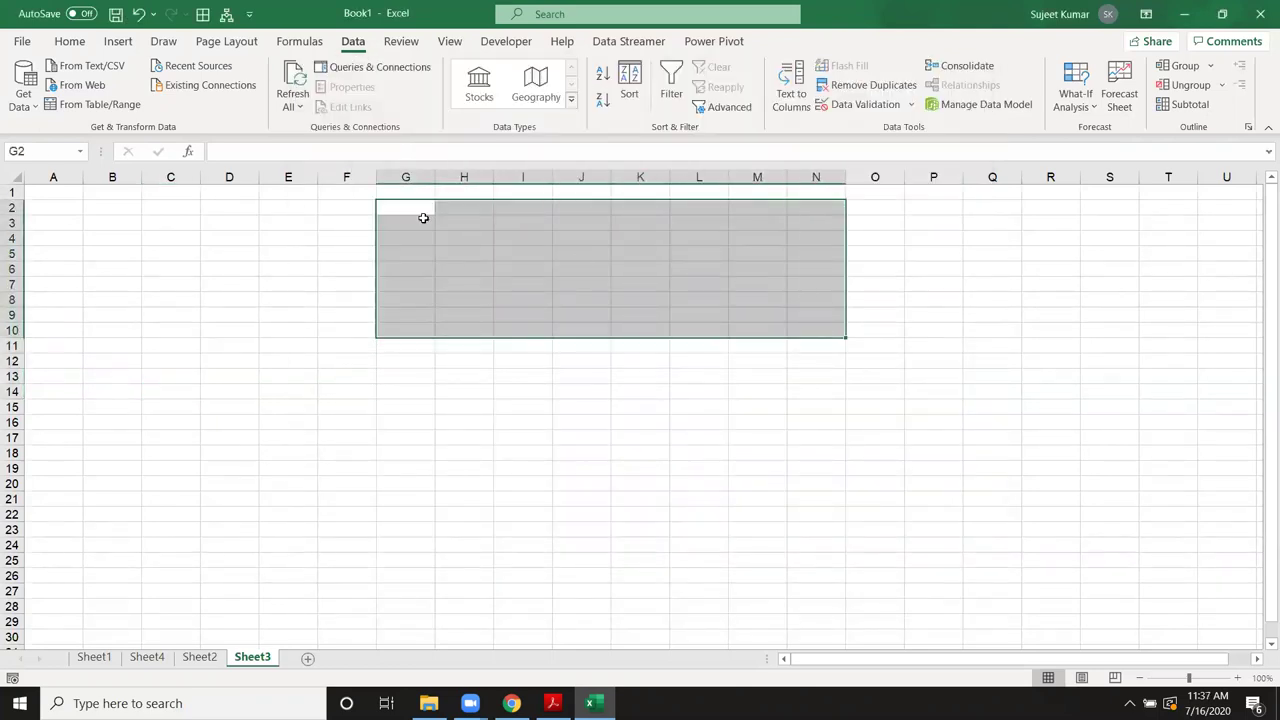
{"action": "left_click", "coordinate": [72, 41]}
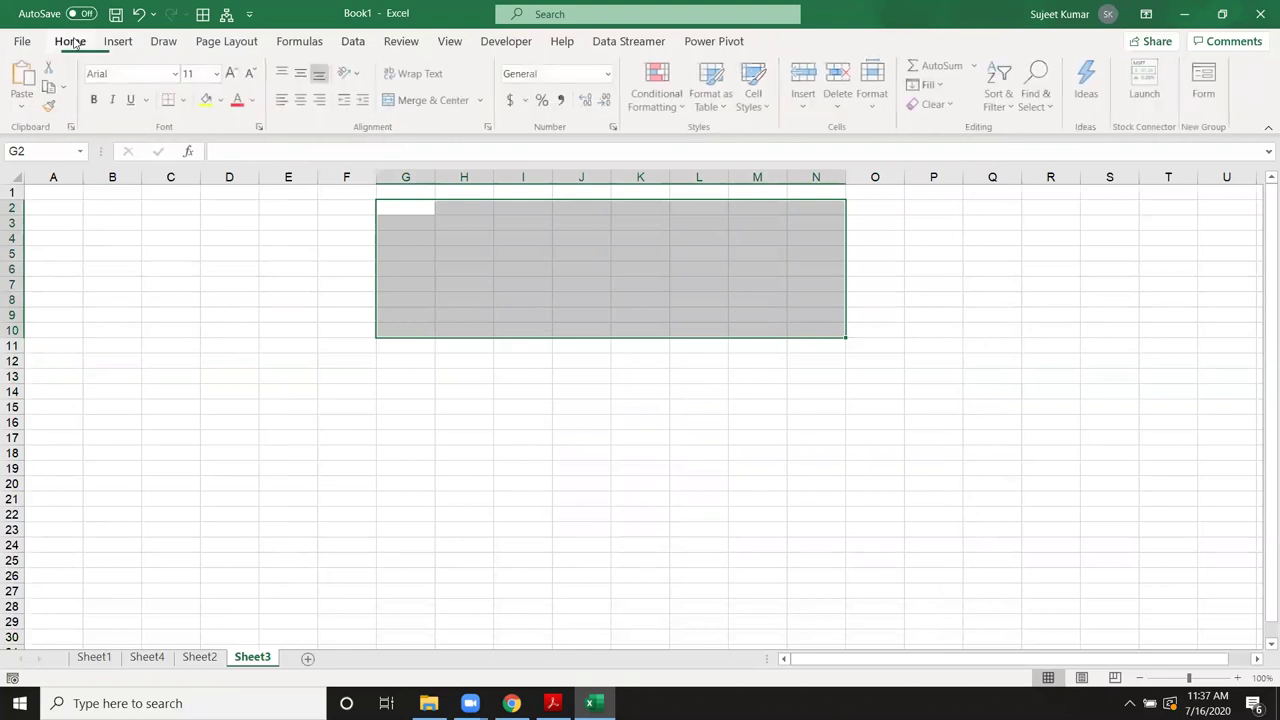
{"action": "left_click", "coordinate": [222, 100]}
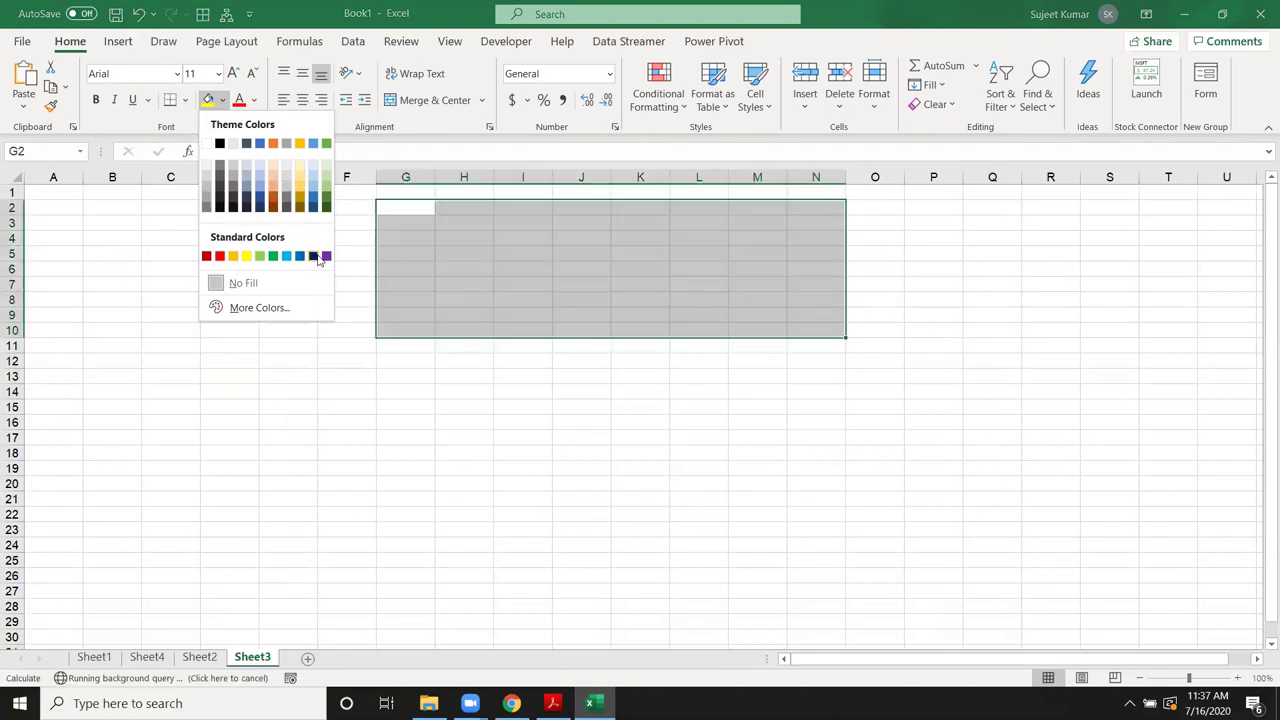
{"action": "left_click", "coordinate": [56, 252]}
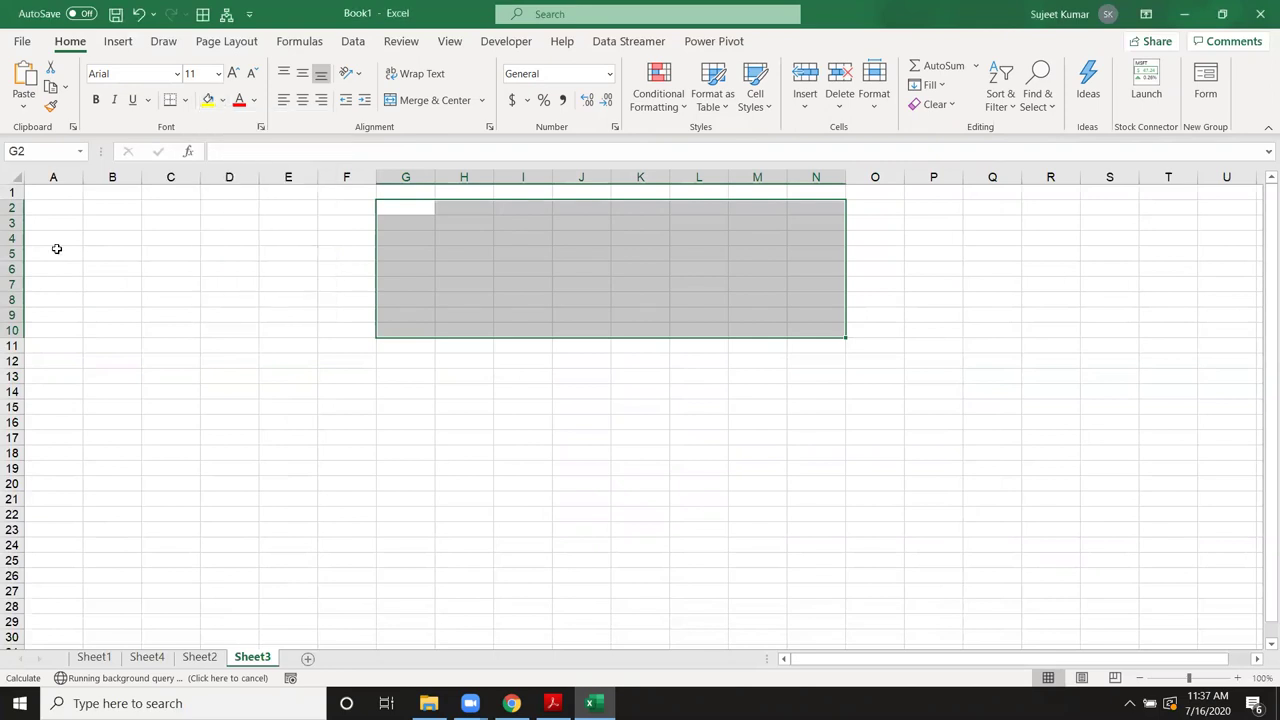
{"action": "left_click", "coordinate": [14, 45]}
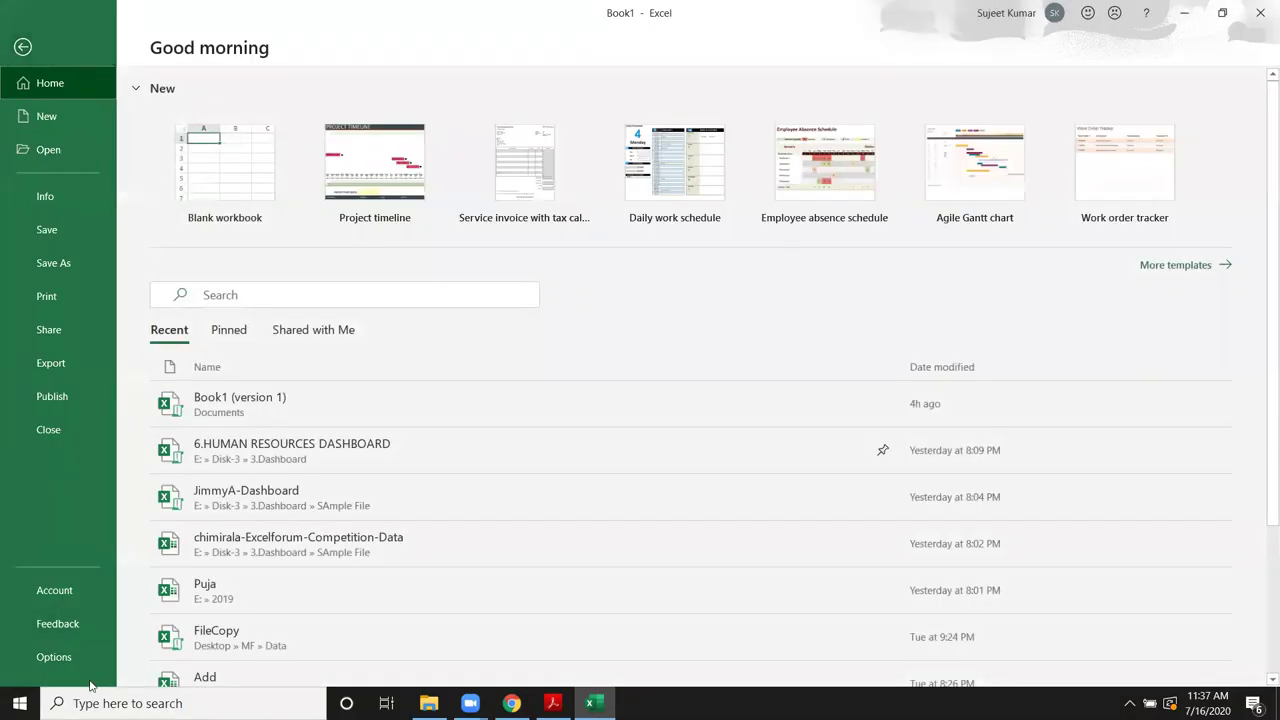
Reopen Excel Options, cancel it unchanged, and select cell Q8 on Sheet3.
{"action": "key", "text": "Escape"}
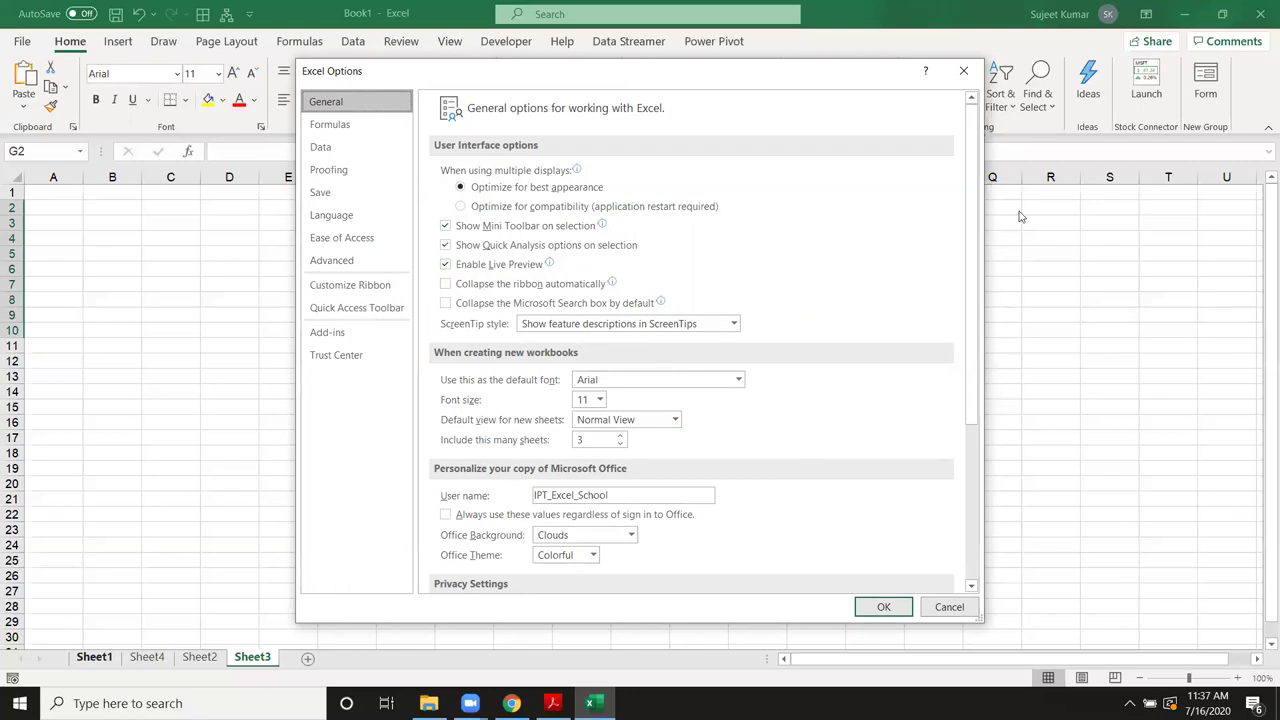
{"action": "left_click", "coordinate": [963, 71]}
{"action": "left_click", "coordinate": [995, 302]}
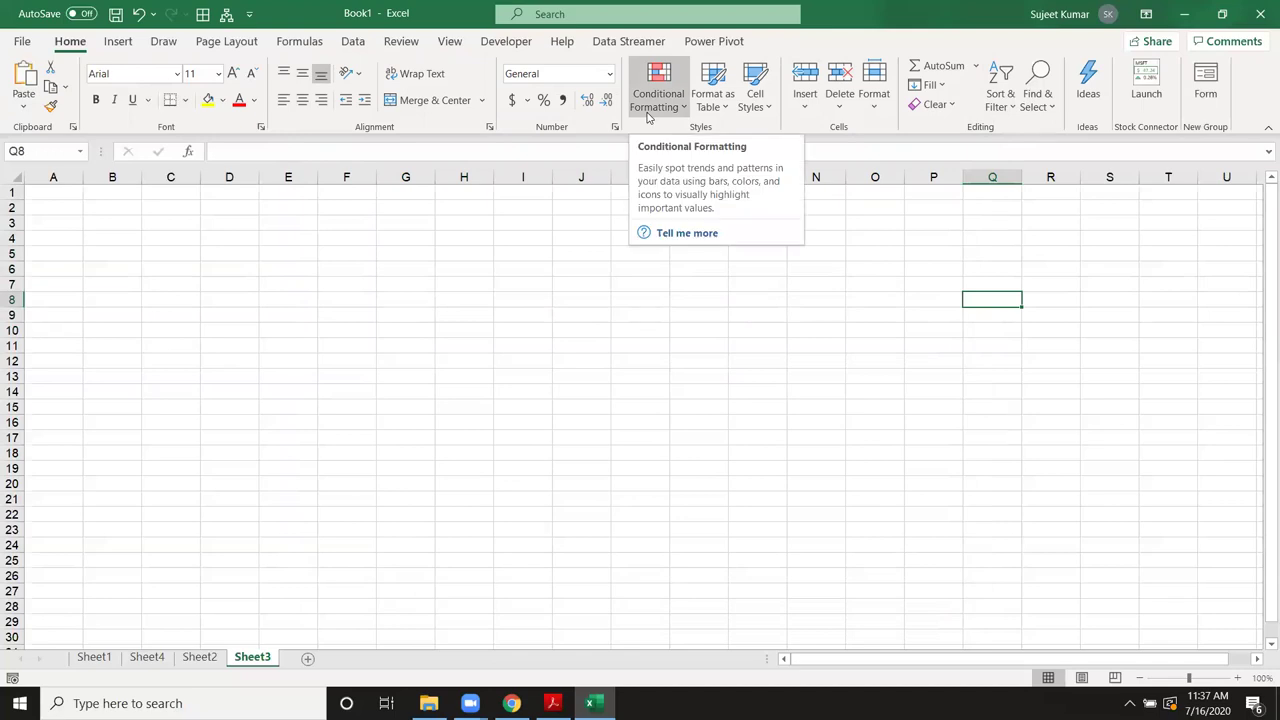
Select cells H5, K10 and J3 on Sheet3, then switch to Sheet1.
{"action": "left_click", "coordinate": [488, 252]}
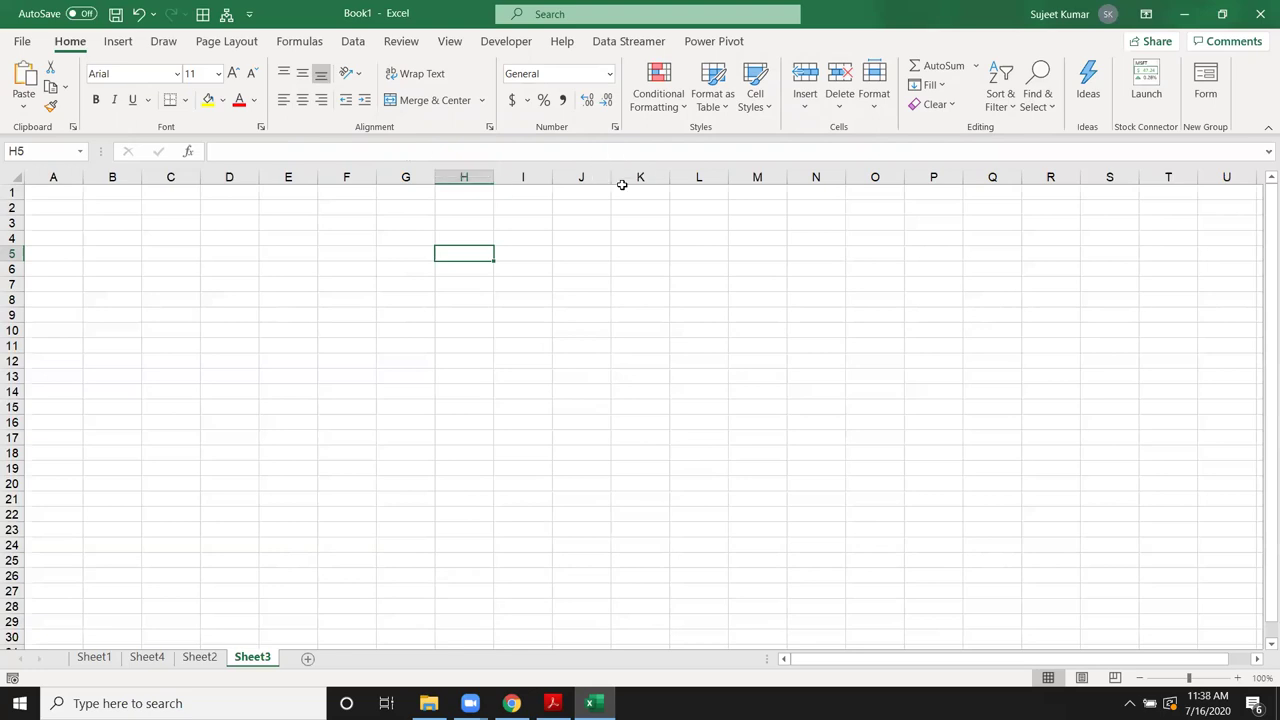
{"action": "left_click", "coordinate": [649, 326]}
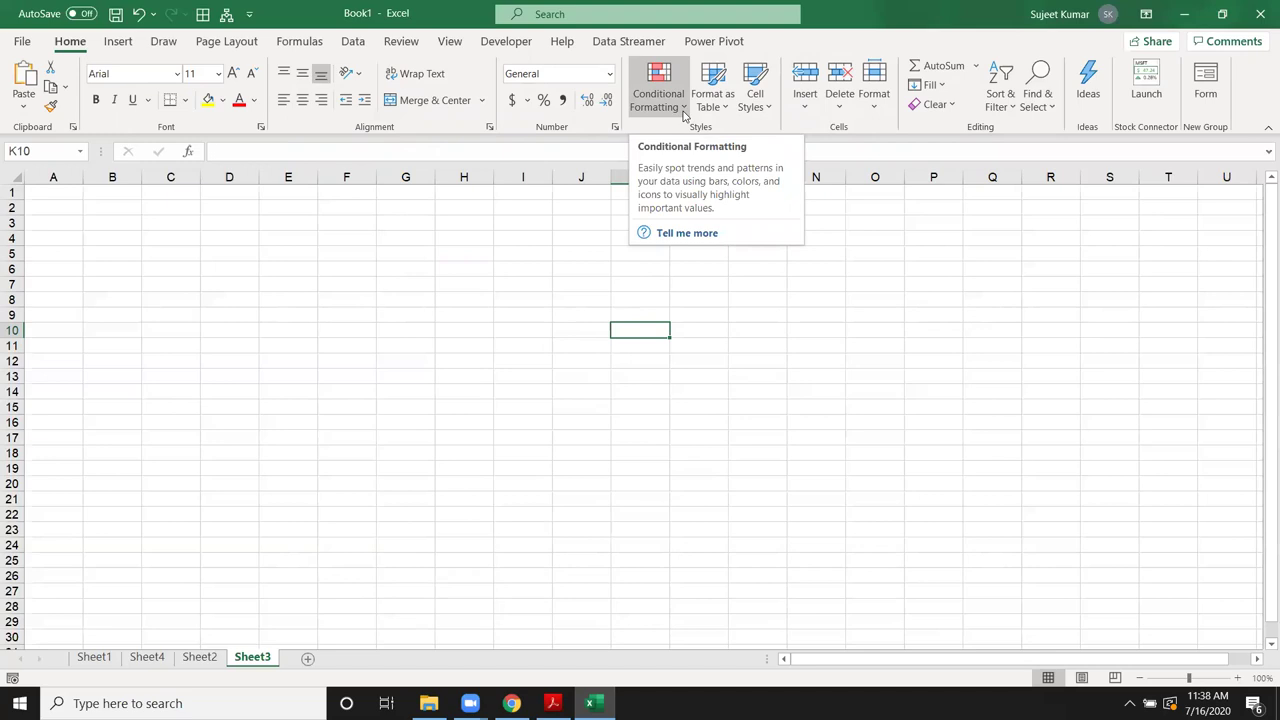
{"action": "left_click", "coordinate": [553, 224]}
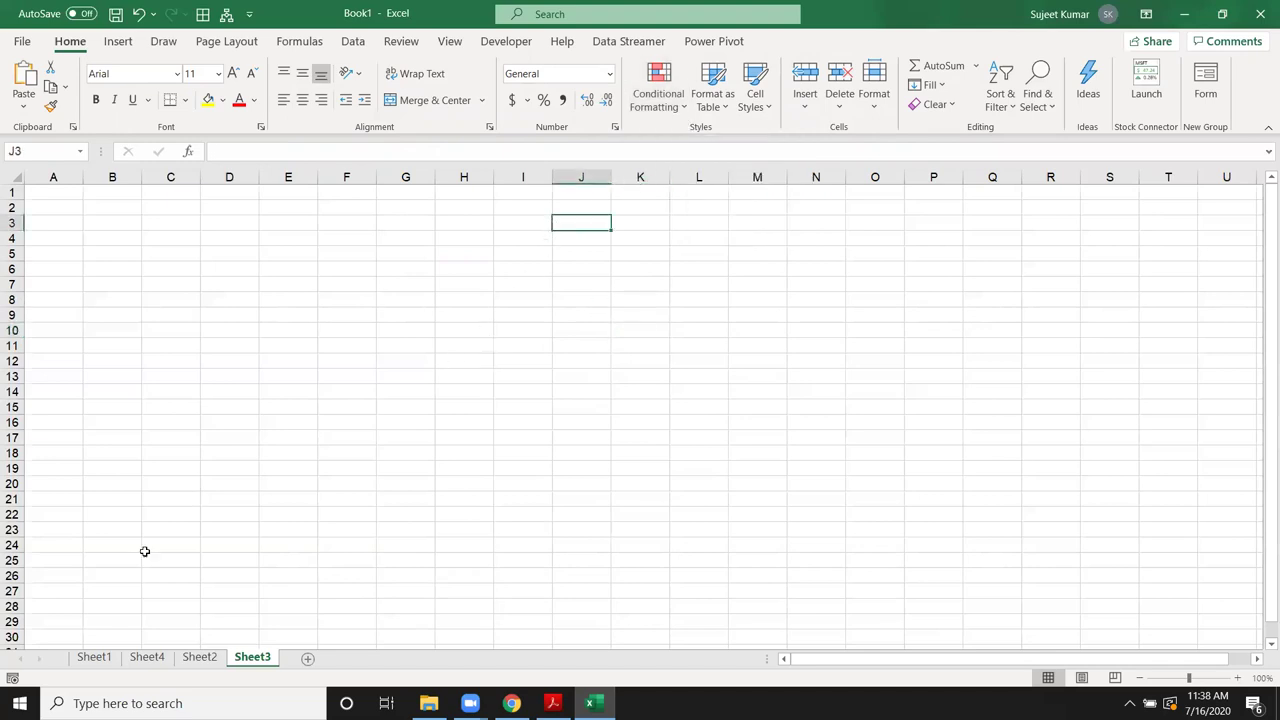
{"action": "left_click", "coordinate": [95, 657]}
On Sheet4, fill H4:I4 beside Bajaj Auto's Sell Qty of 6 with yellow.
{"action": "left_click", "coordinate": [142, 659]}
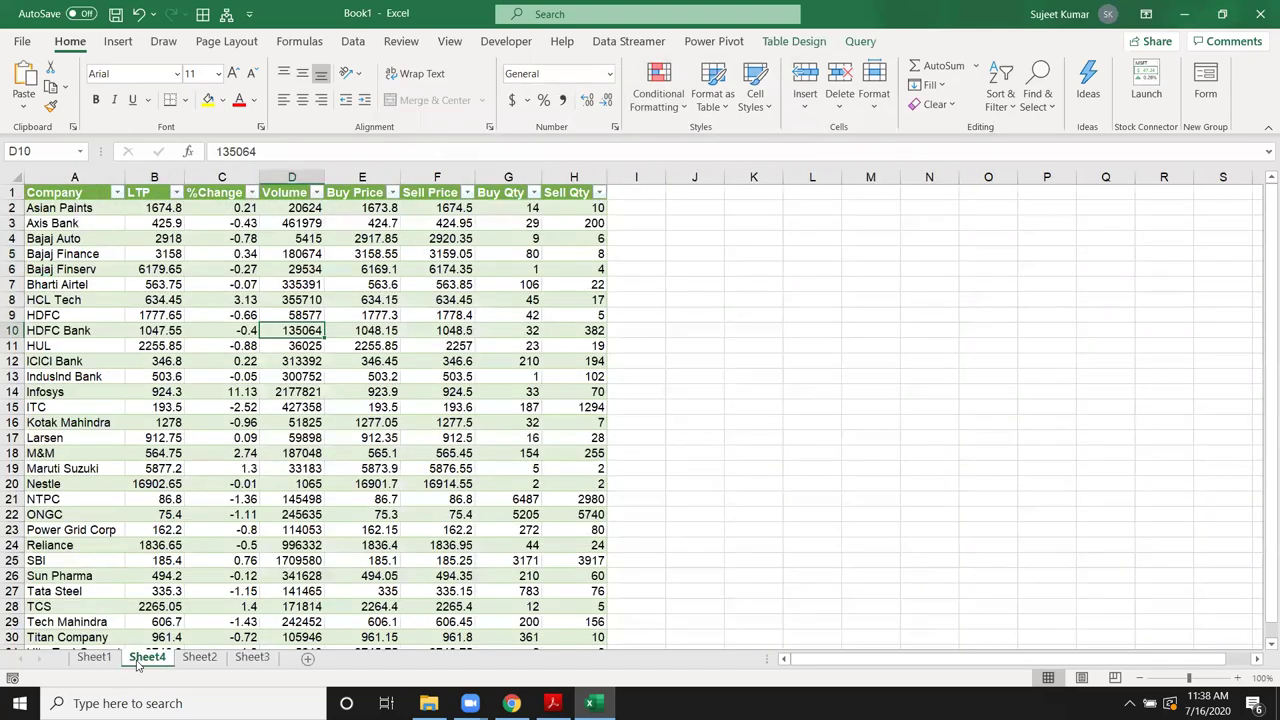
{"action": "left_click", "coordinate": [532, 408]}
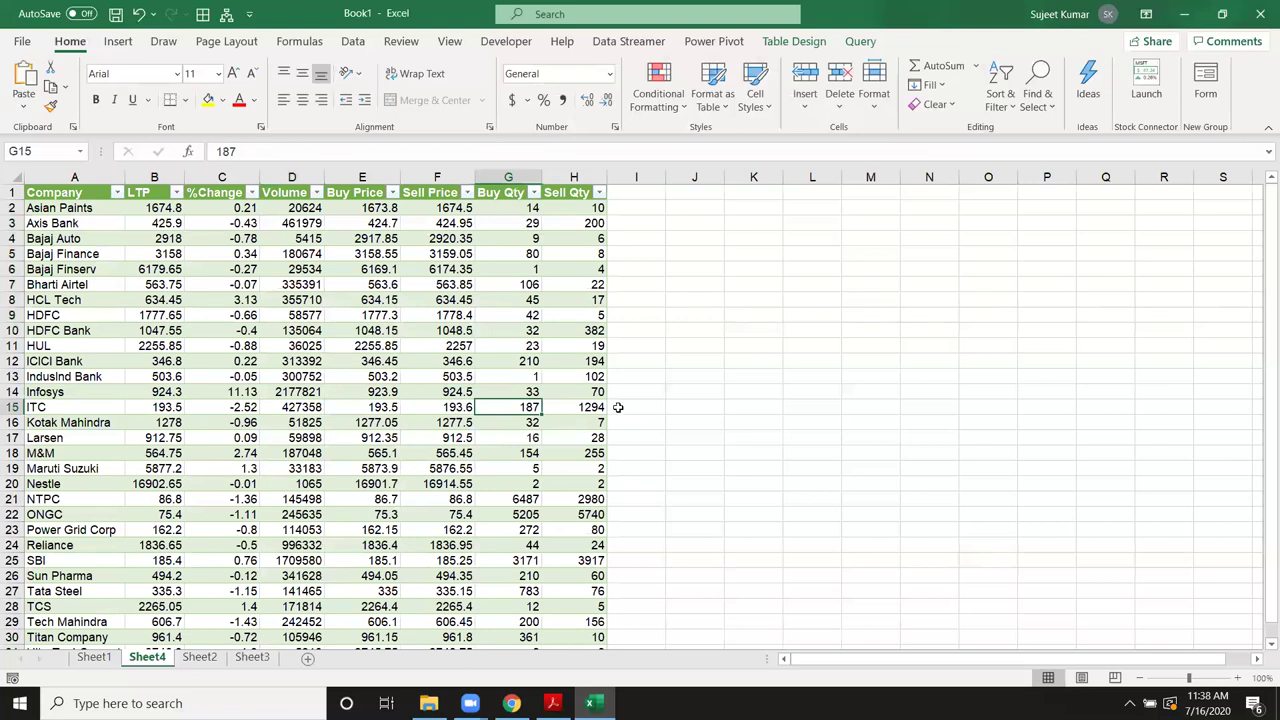
{"action": "left_click", "coordinate": [568, 234]}
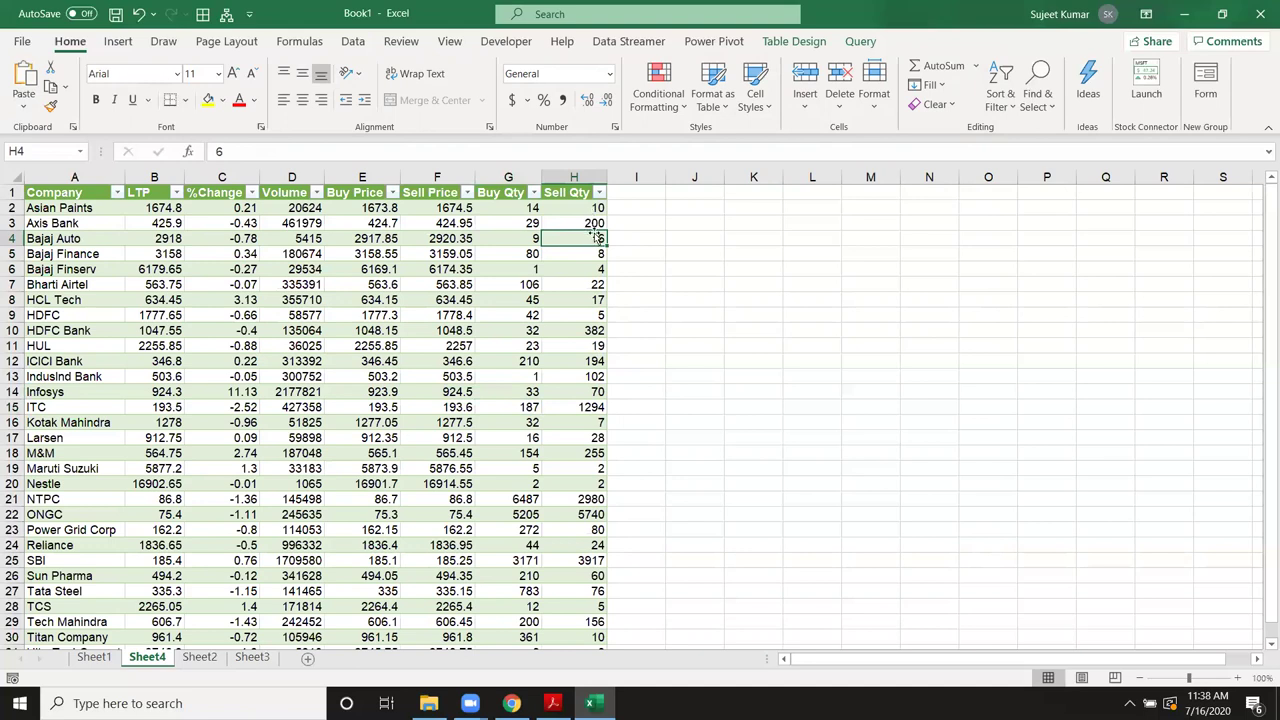
{"action": "mouse_move", "coordinate": [691, 262]}
{"action": "left_mouse_down"}
{"action": "mouse_move", "coordinate": [567, 226]}
{"action": "mouse_move", "coordinate": [640, 240]}
{"action": "left_mouse_up"}
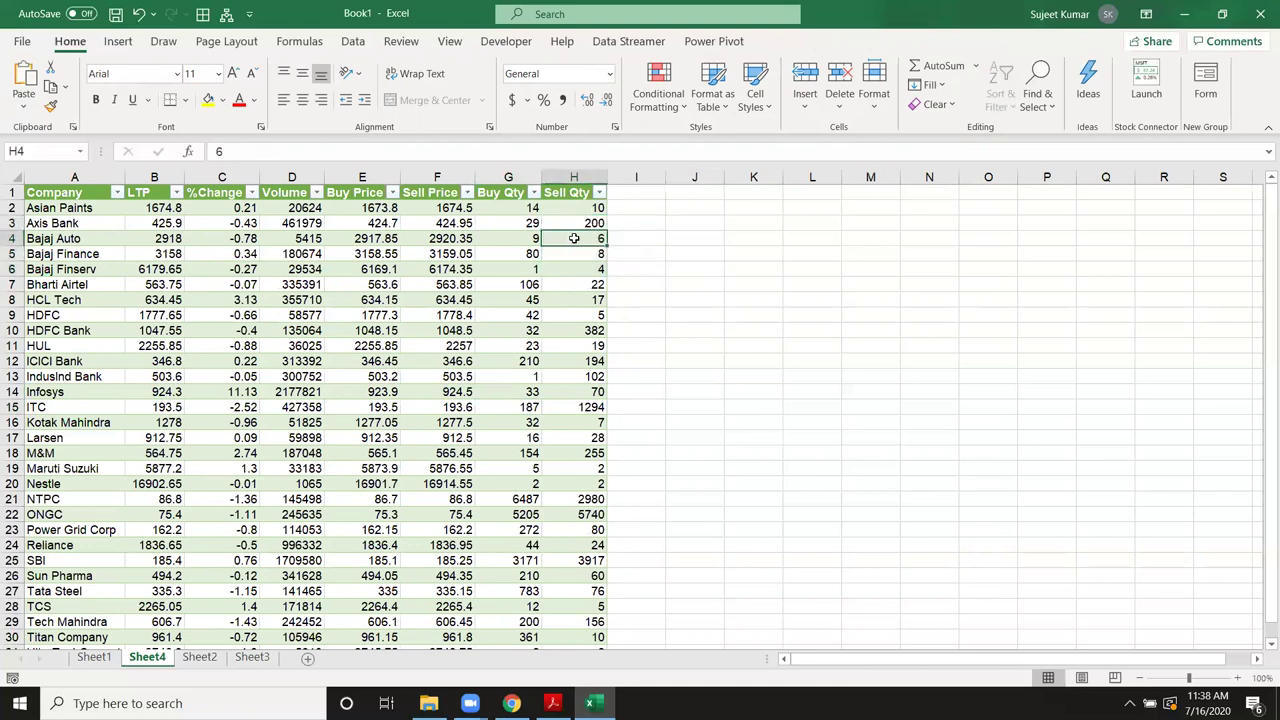
{"action": "left_click", "coordinate": [207, 99]}
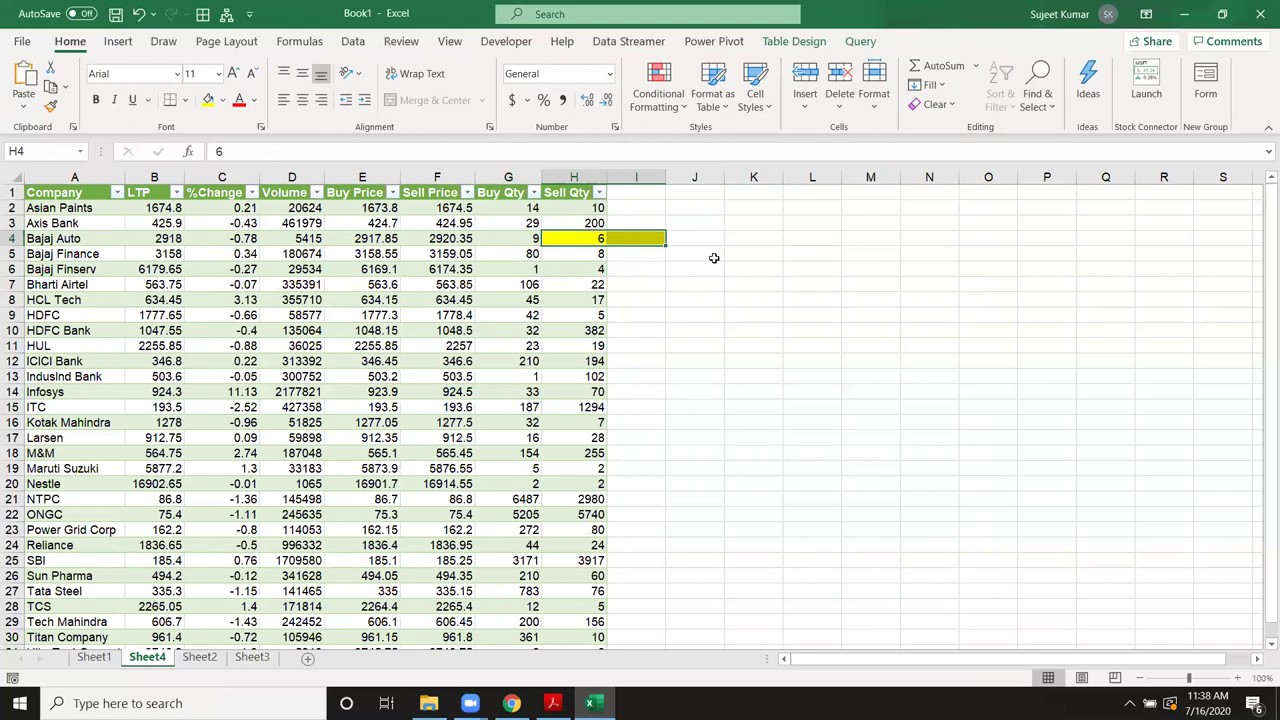
{"action": "left_click", "coordinate": [232, 656]}
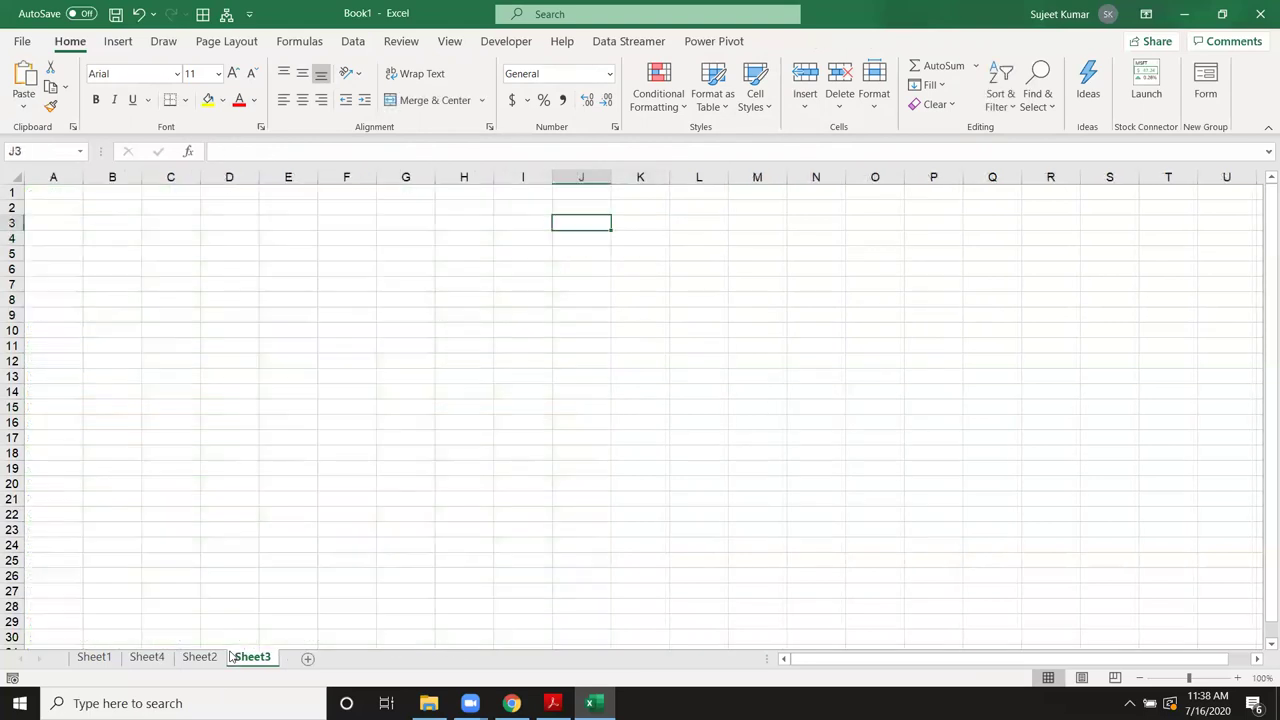
{"action": "left_click", "coordinate": [162, 300]}
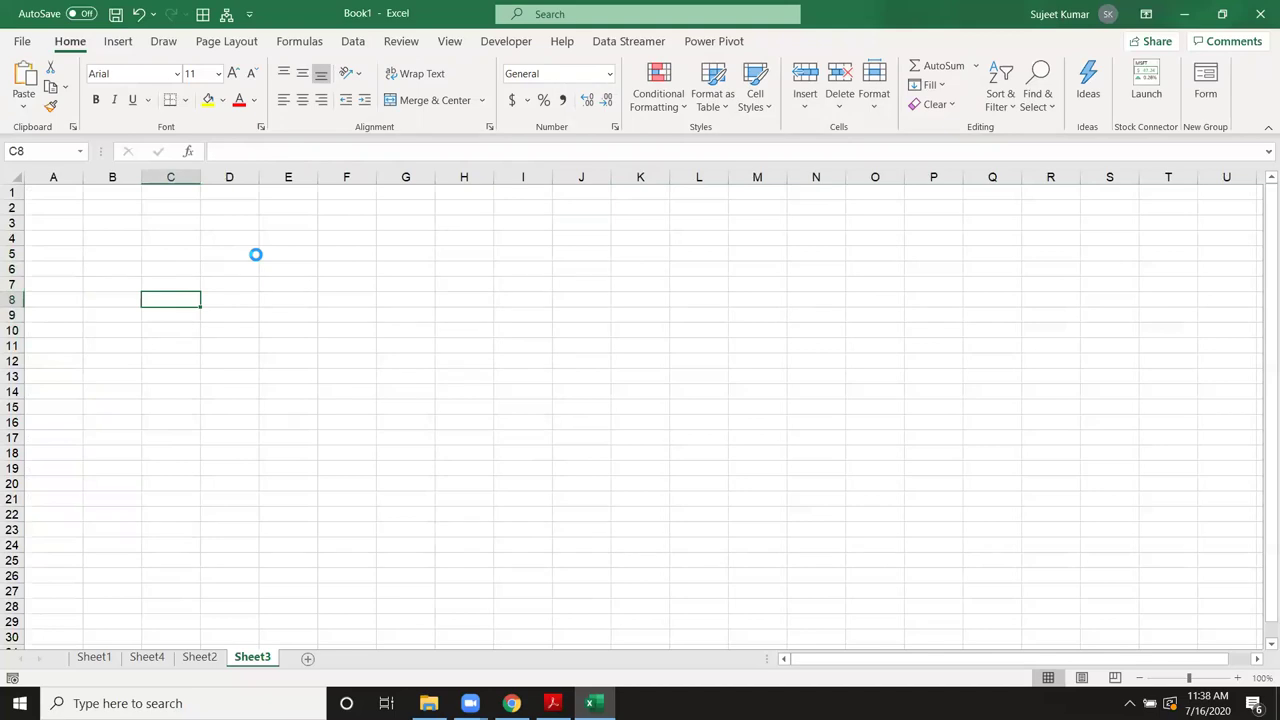
{"action": "key", "text": "ctrl+v"}
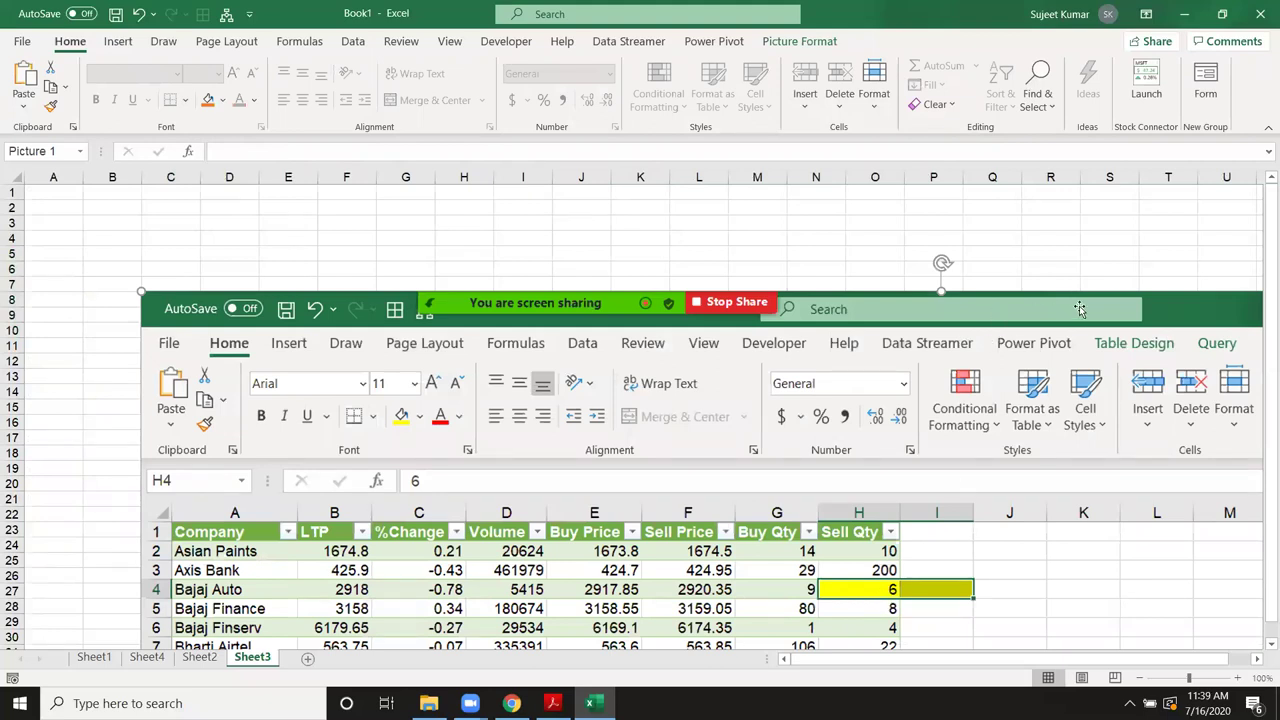
{"action": "left_click_drag", "start_coordinate": [1168, 296], "coordinate": [1066, 244]}
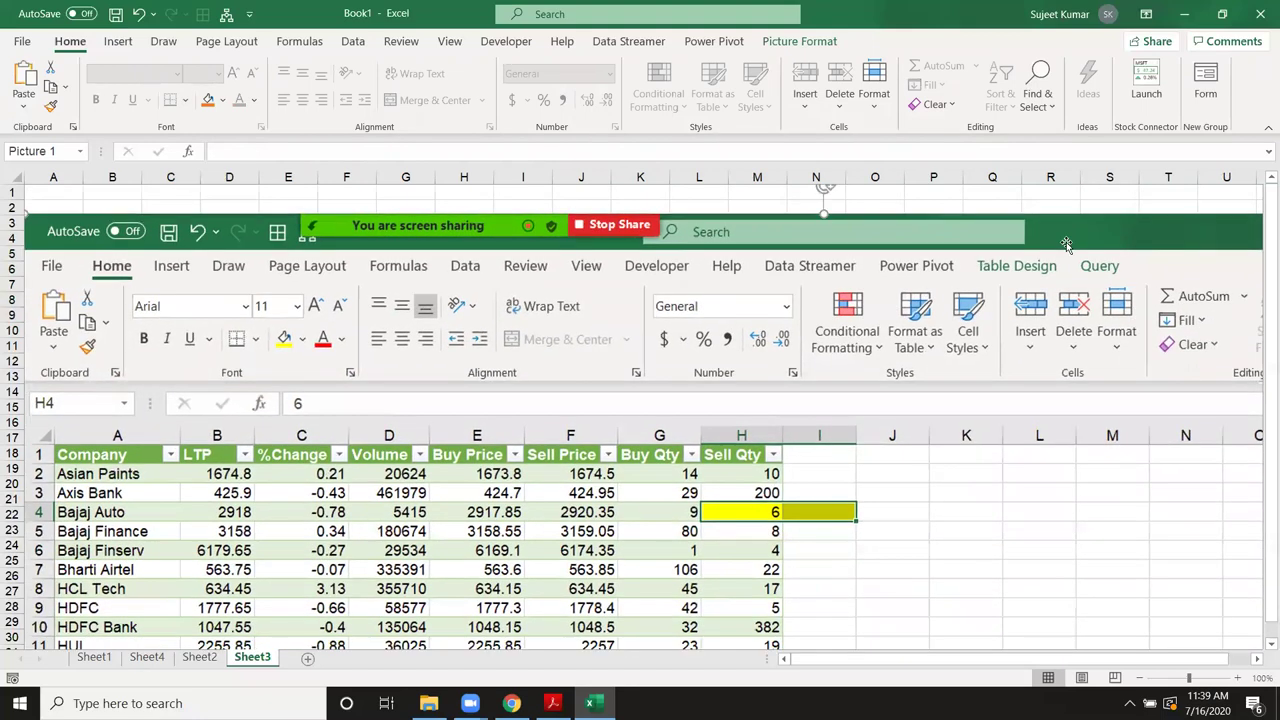
{"action": "key", "text": "Delete"}
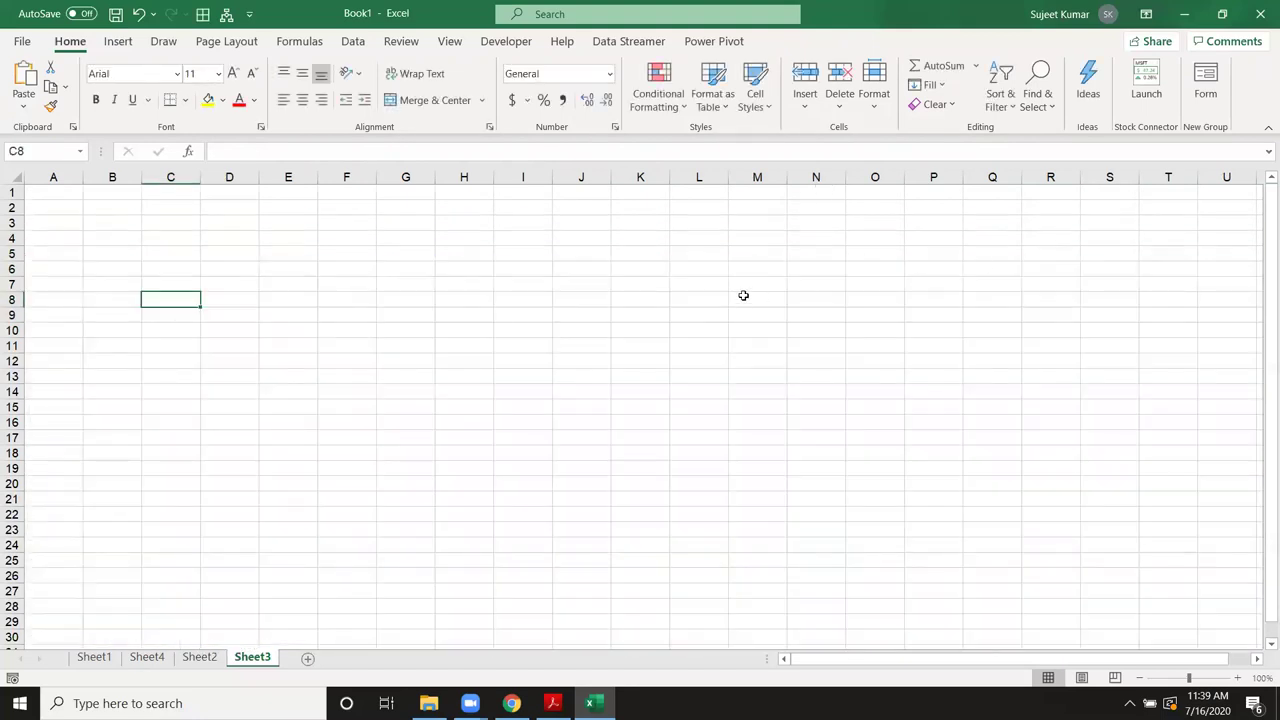
{"action": "left_click_drag", "start_coordinate": [598, 215], "coordinate": [667, 205]}
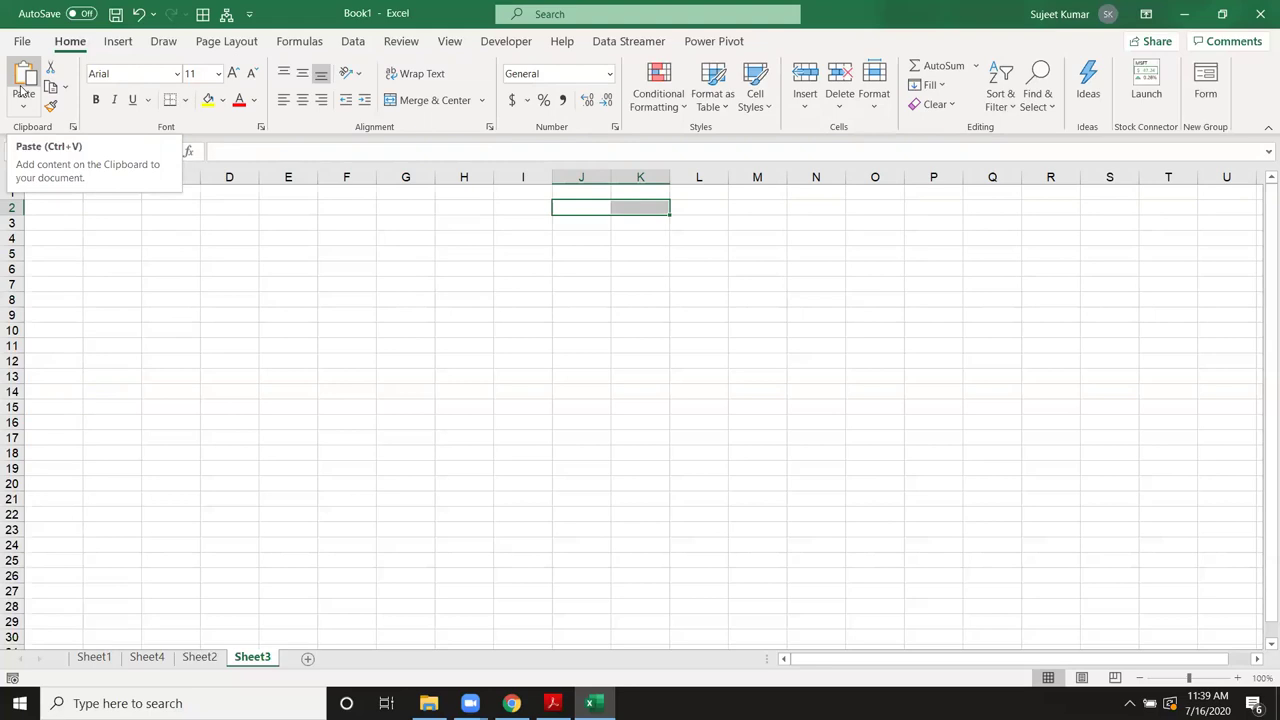
Open General options, check the ScreenTip style list, and select the 3-sheet default count.
{"action": "left_click", "coordinate": [20, 44]}
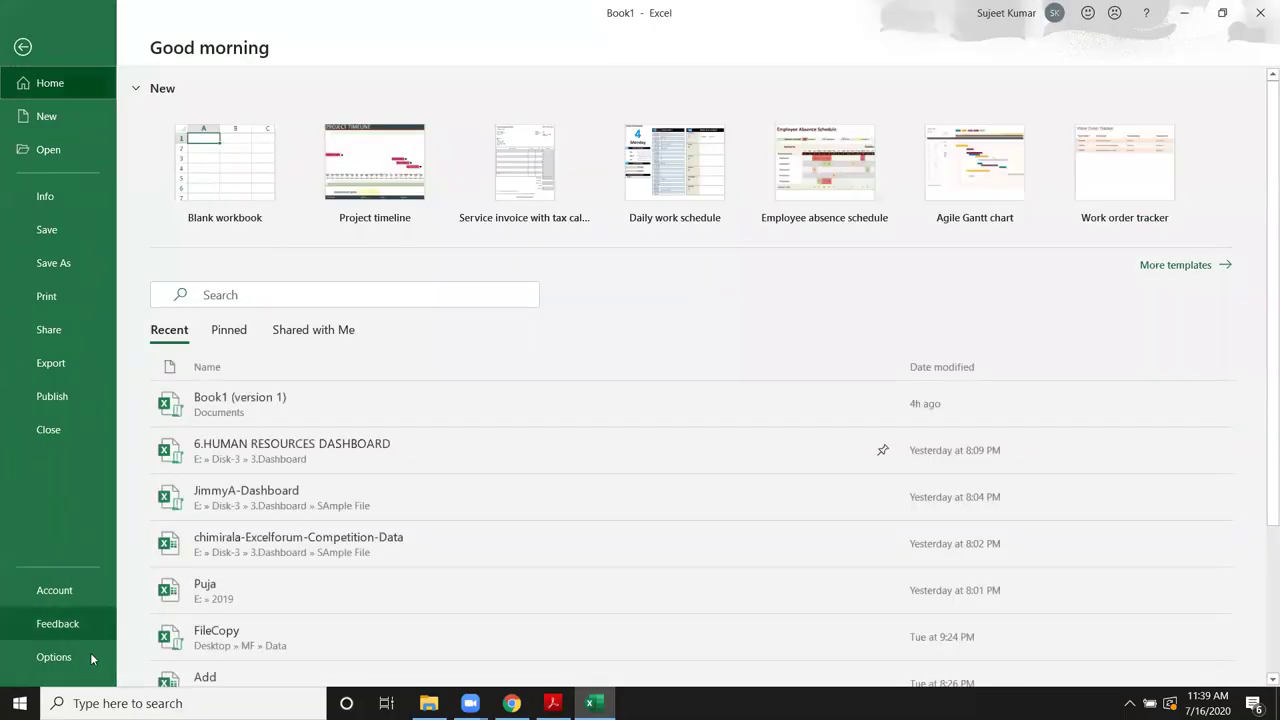
{"action": "left_click", "coordinate": [54, 657]}
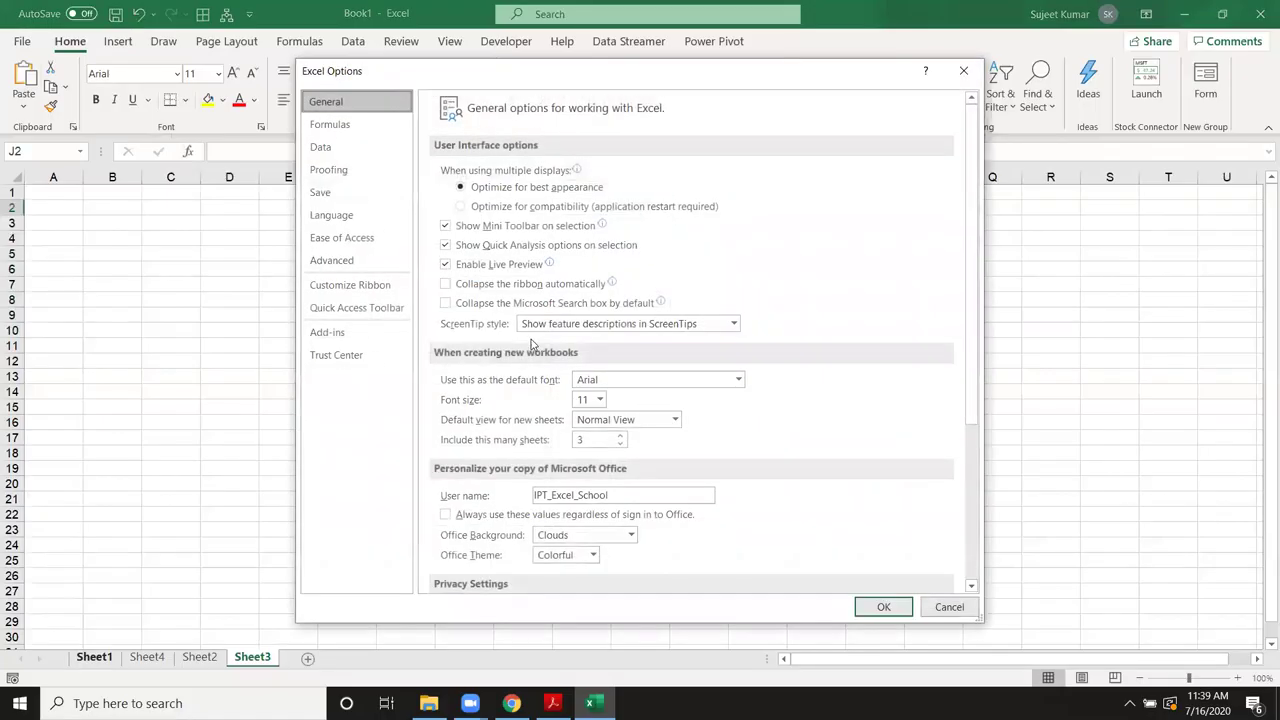
{"action": "left_click", "coordinate": [532, 325]}
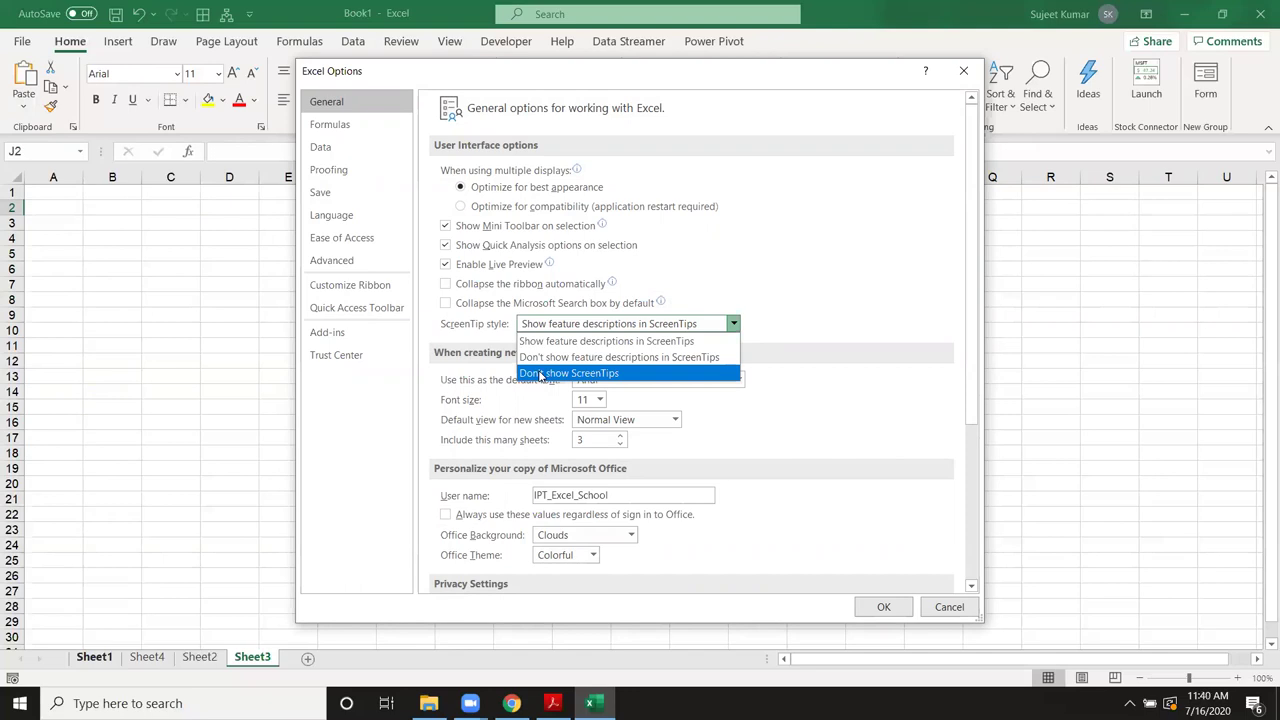
{"action": "left_click", "coordinate": [883, 268]}
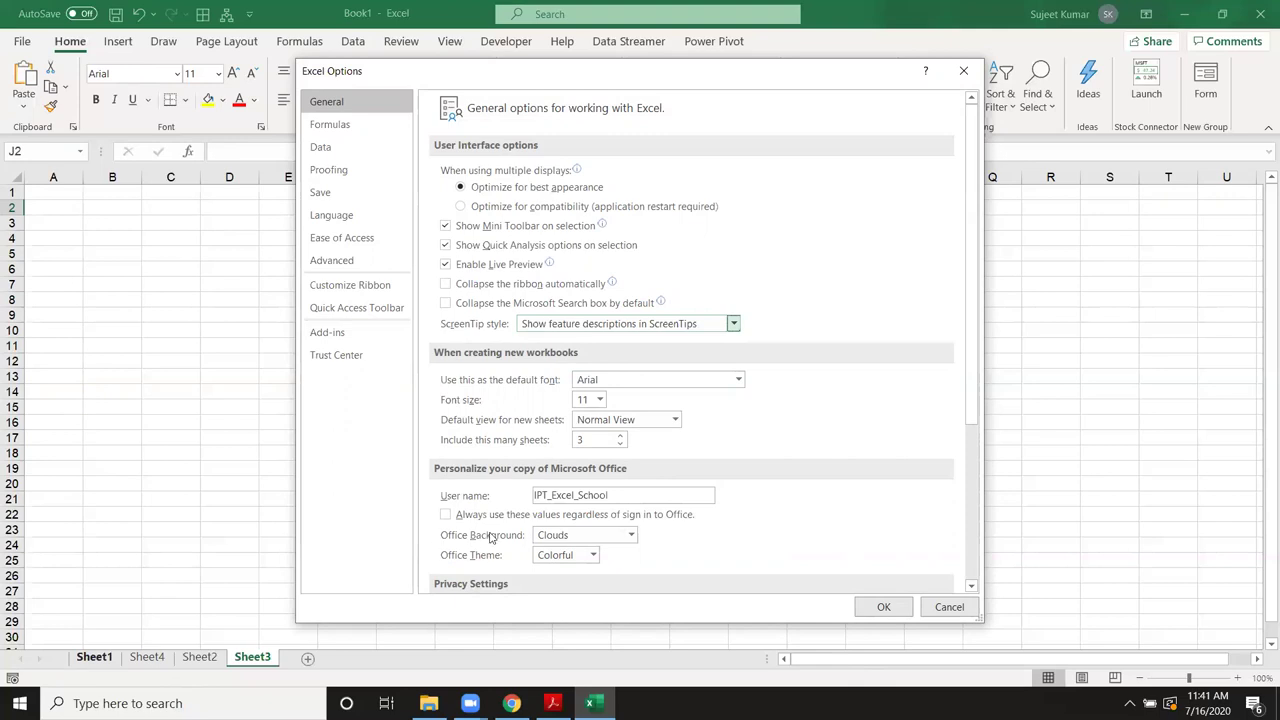
{"action": "double_click", "coordinate": [581, 440]}
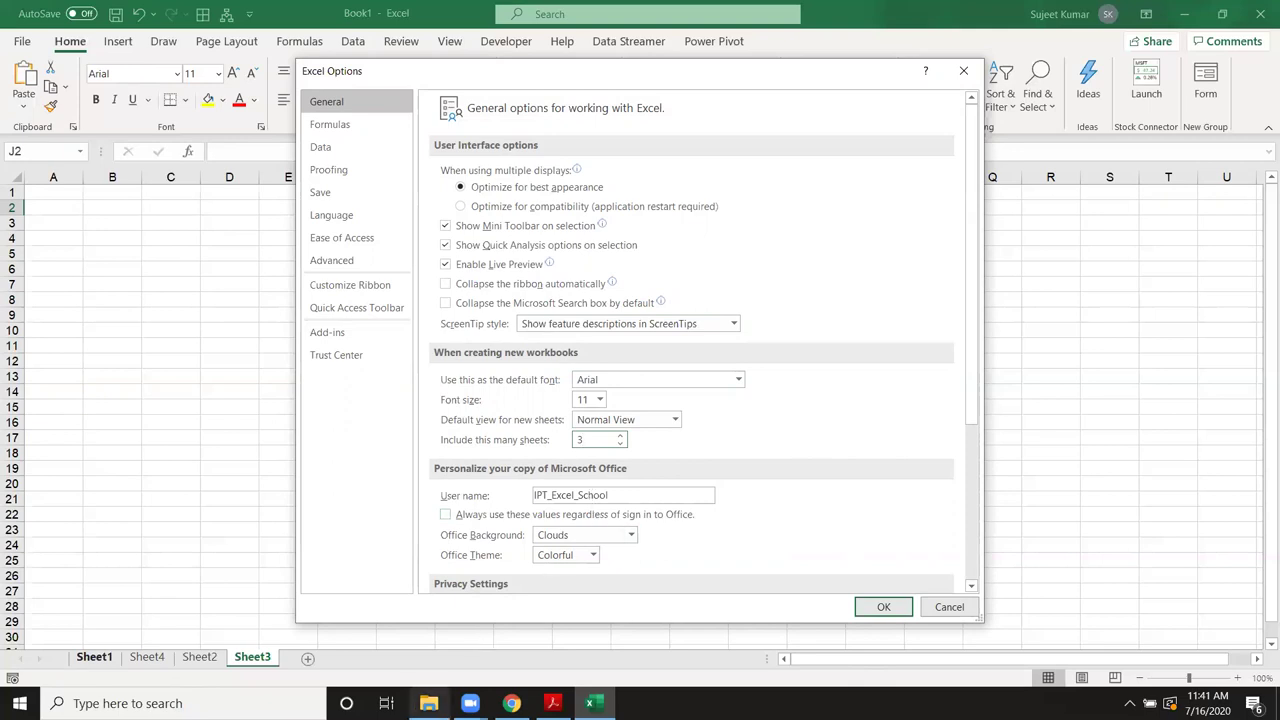
{"action": "key", "text": "super+d"}
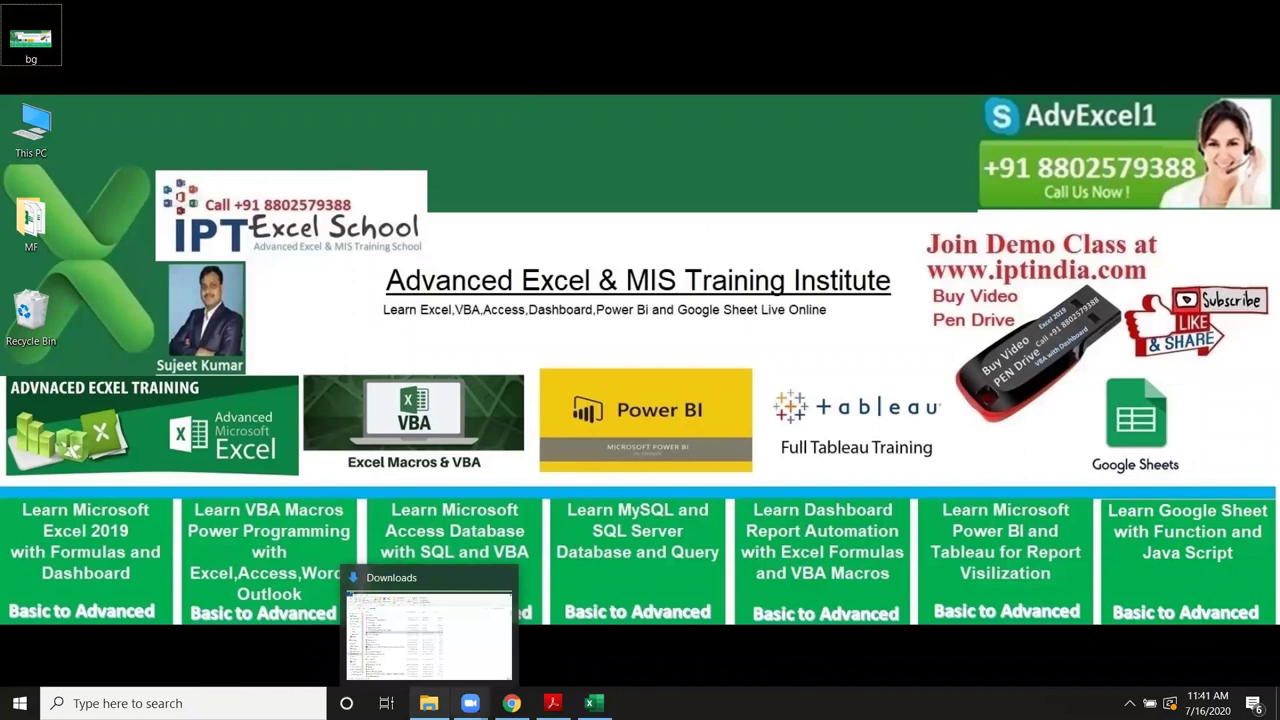
{"action": "mouse_move", "coordinate": [470, 703]}
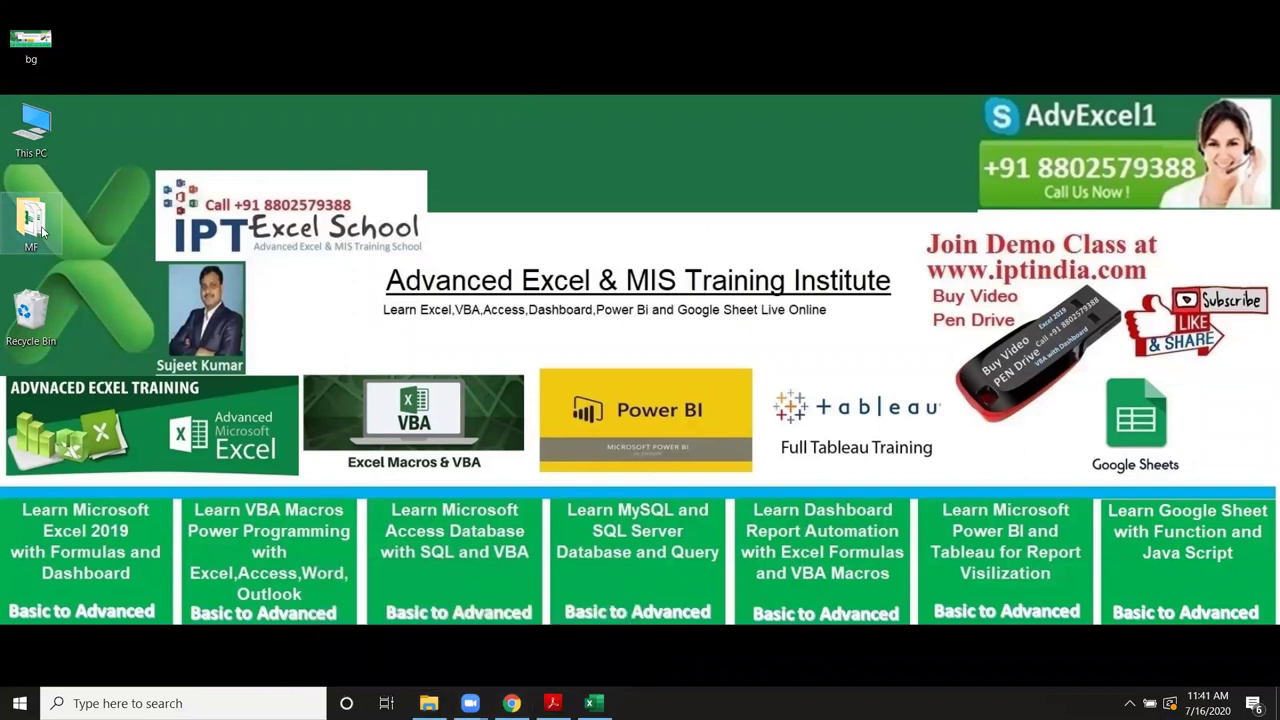
{"action": "double_click", "coordinate": [40, 226]}
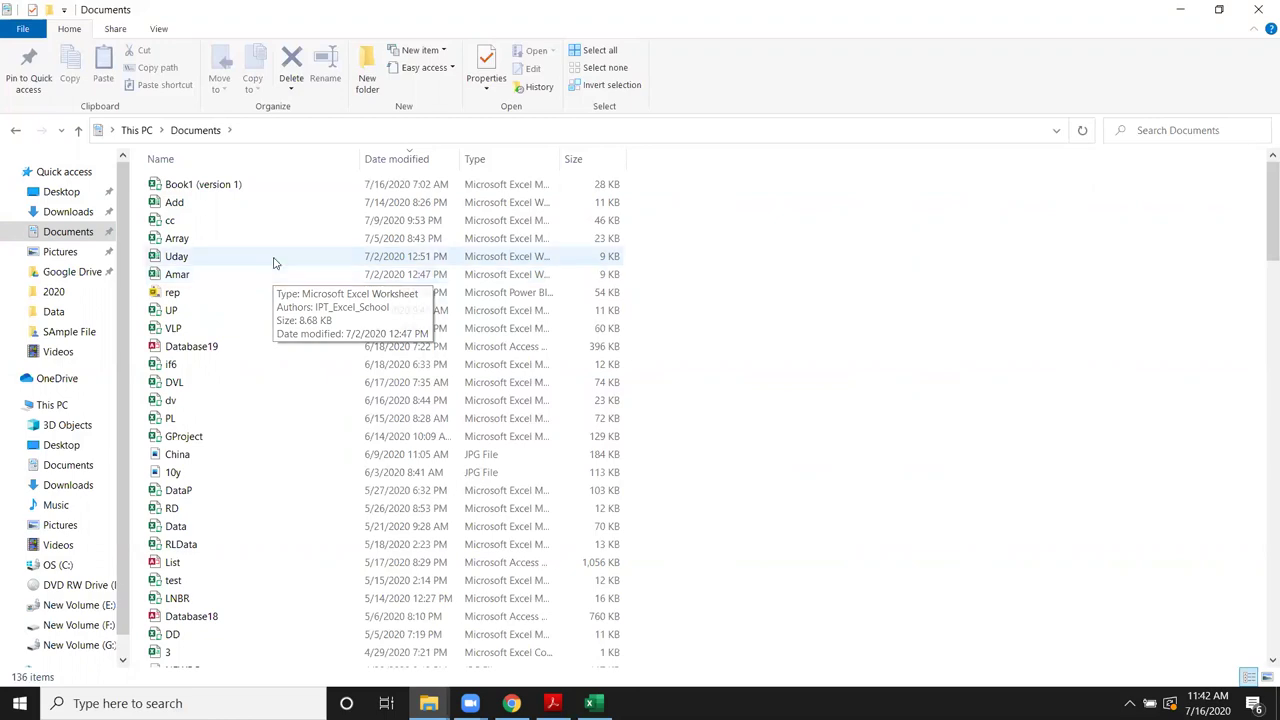
{"action": "left_click", "coordinate": [1258, 12]}
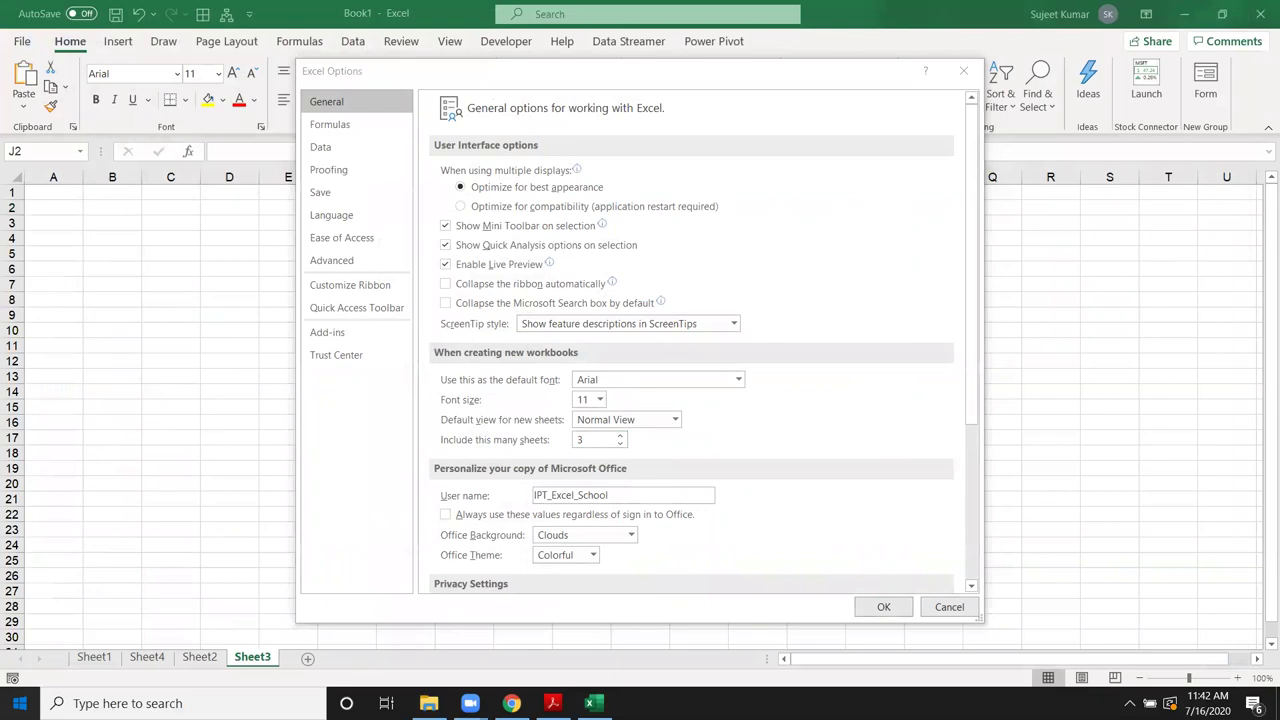
{"action": "left_click", "coordinate": [20, 703]}
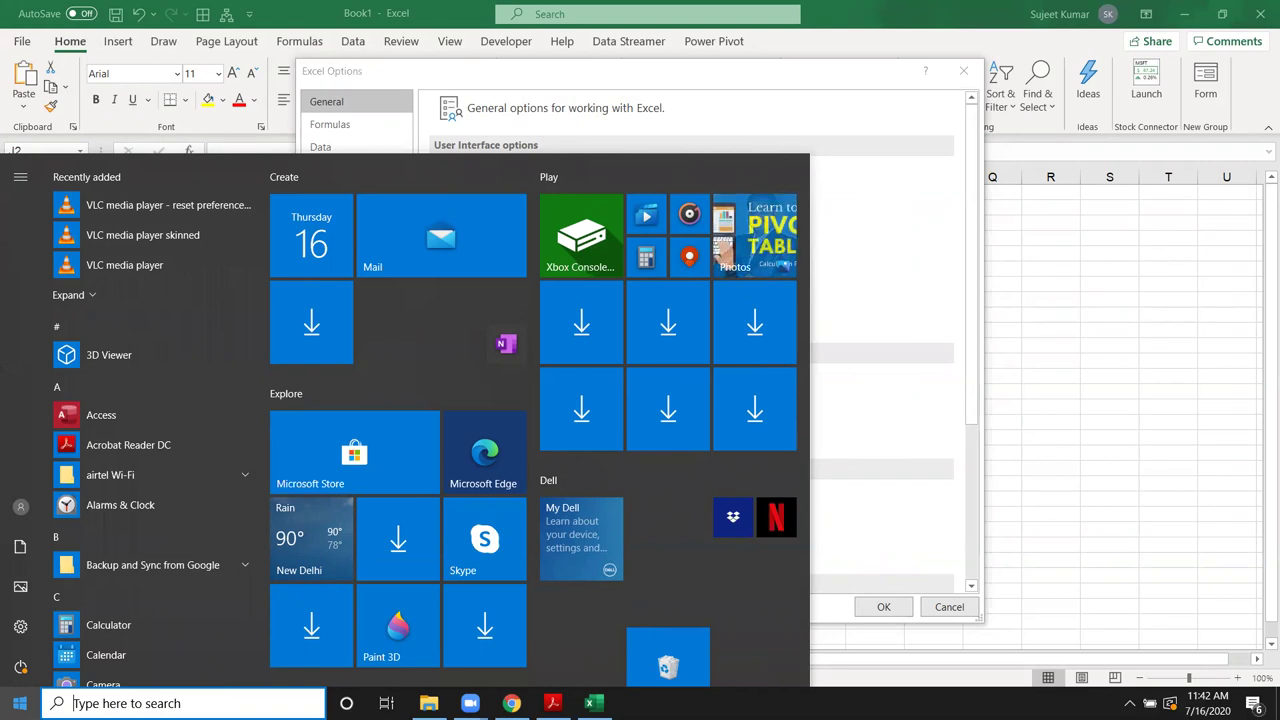
{"action": "left_click", "coordinate": [870, 308]}
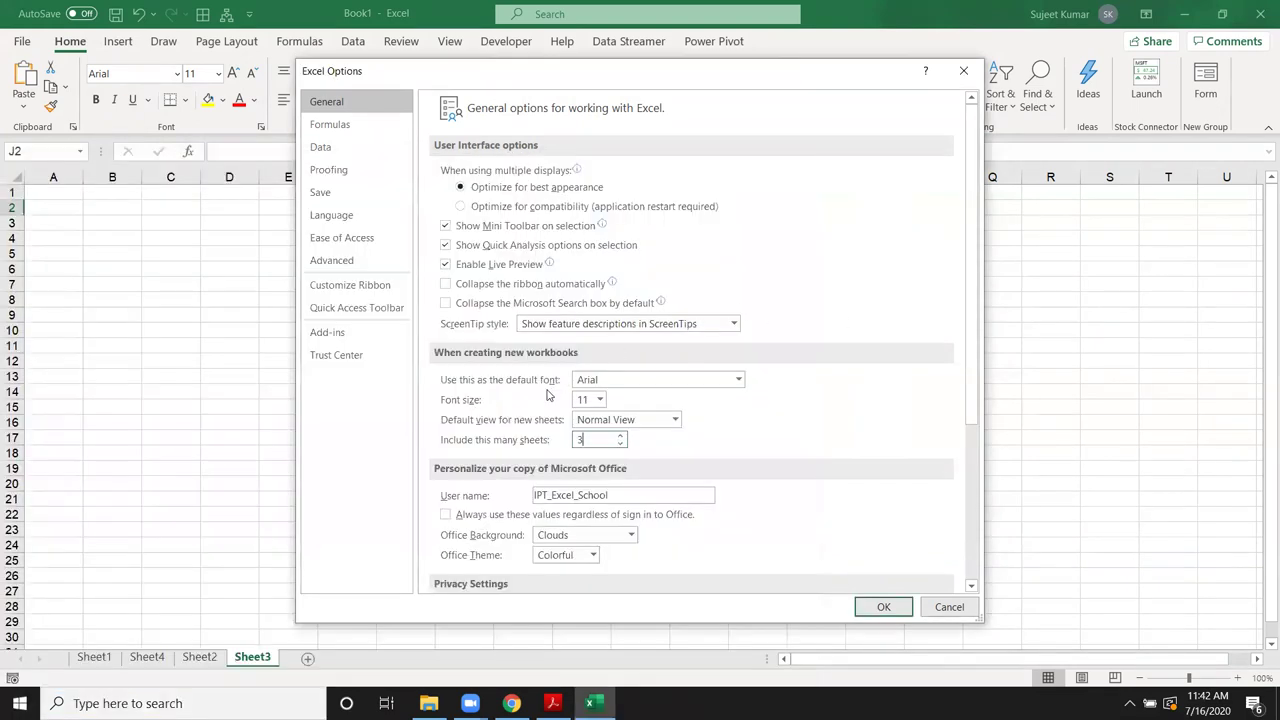
{"action": "double_click", "coordinate": [606, 493]}
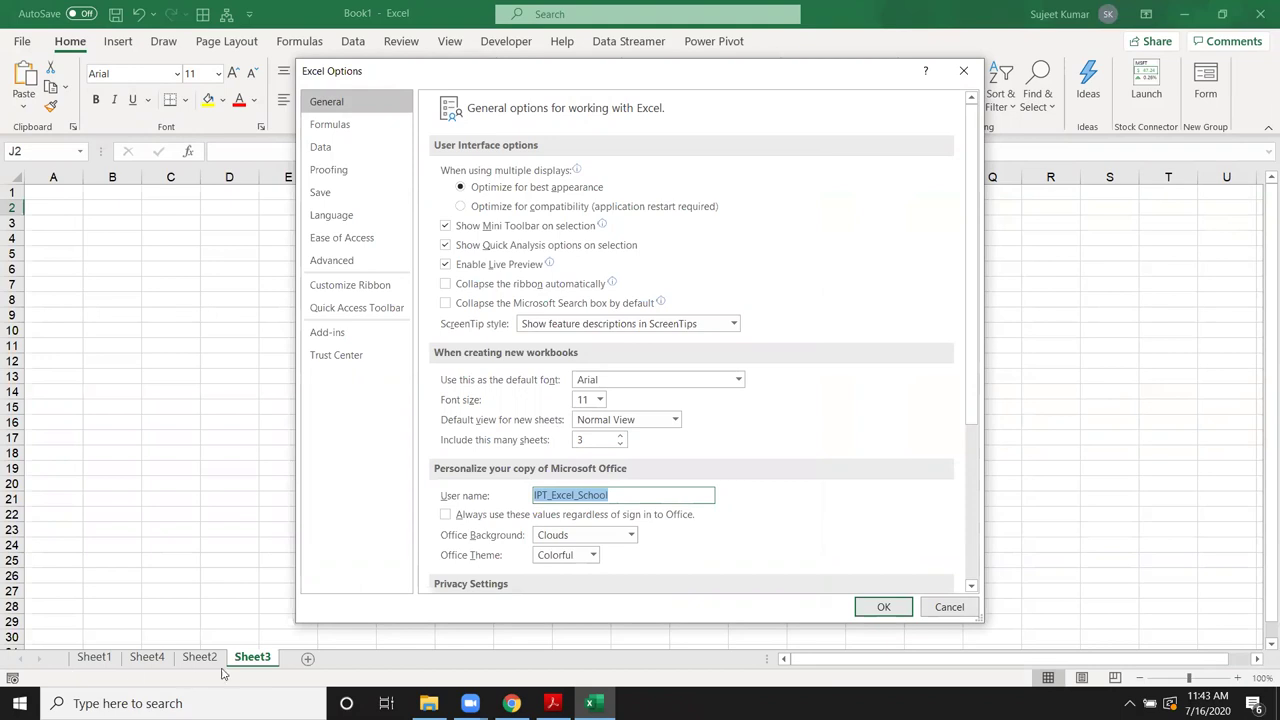
{"action": "scroll", "coordinate": [663, 517], "scroll_direction": "down", "scroll_amount": 2}
{"action": "scroll", "coordinate": [662, 520], "scroll_direction": "down", "scroll_amount": 1}
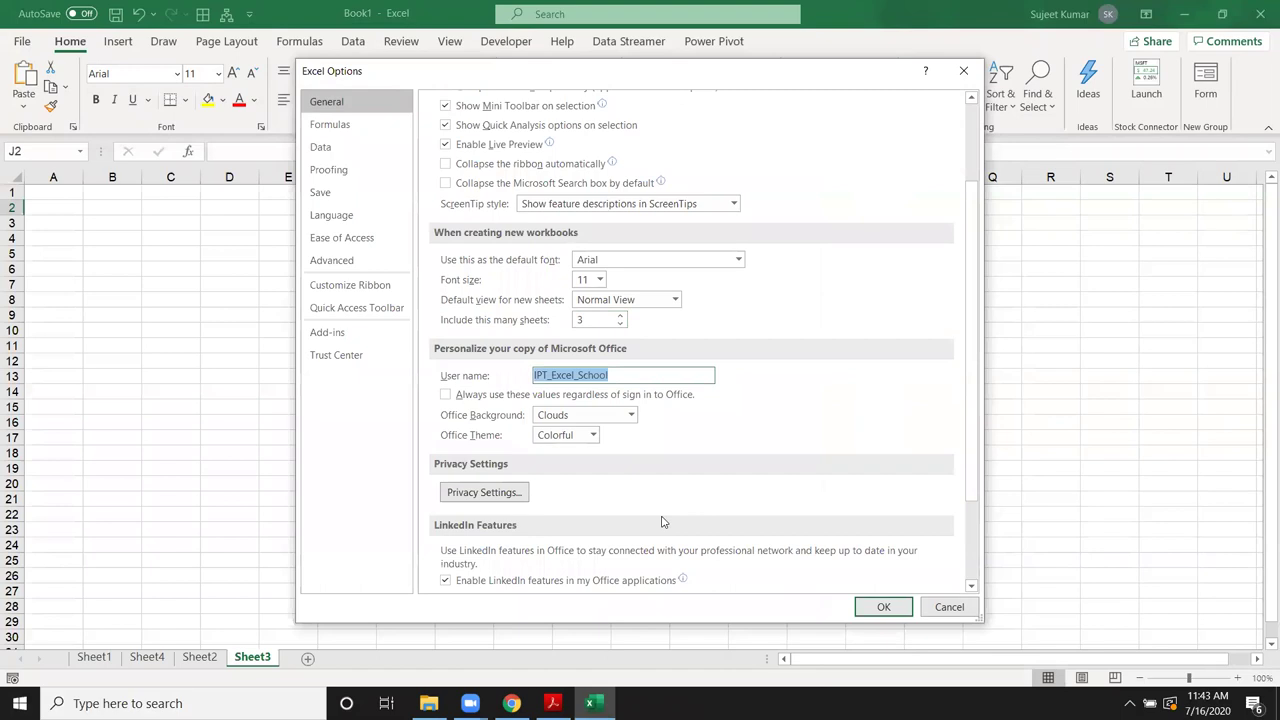
{"action": "scroll", "coordinate": [659, 523], "scroll_direction": "down", "scroll_amount": 1}
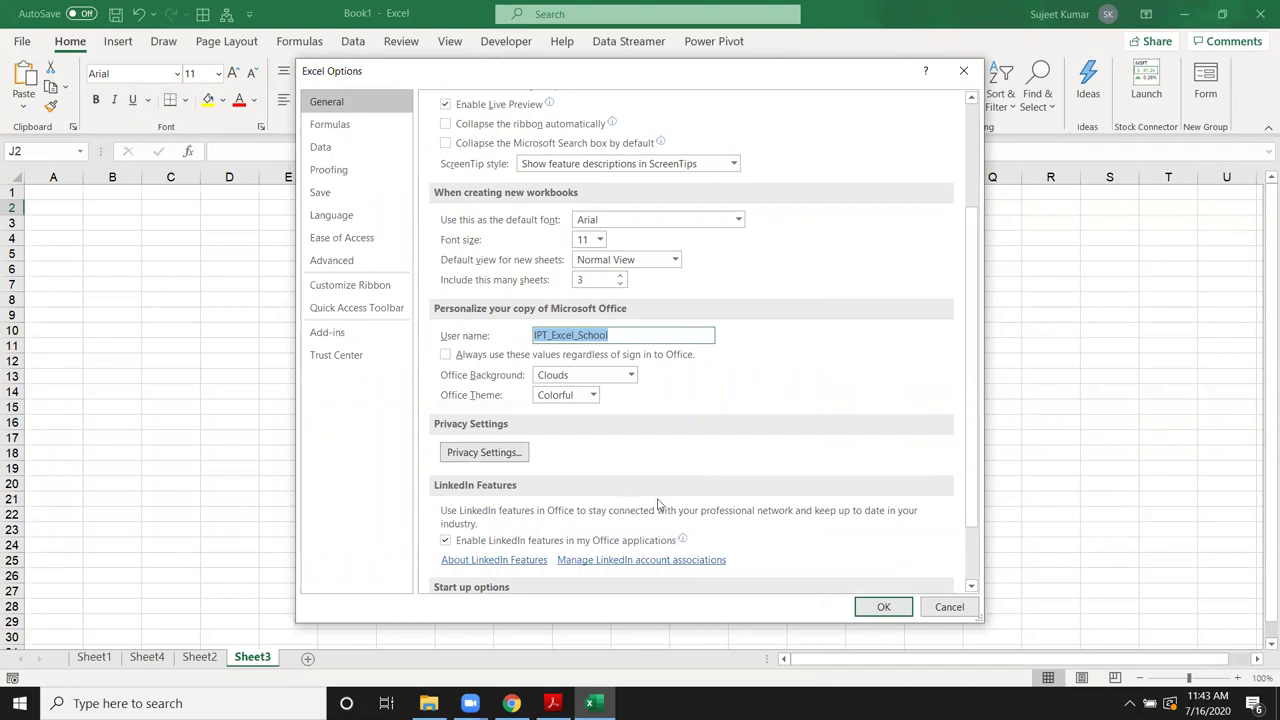
{"action": "scroll", "coordinate": [659, 505], "scroll_direction": "up", "scroll_amount": 2}
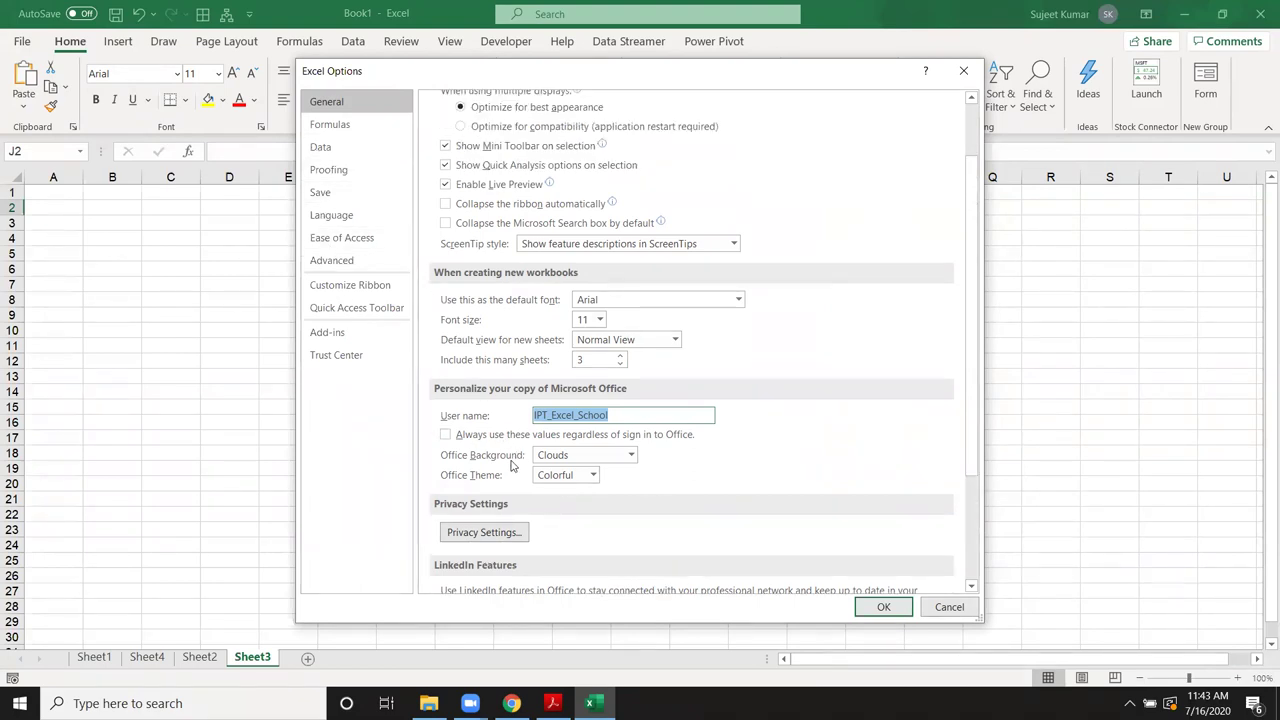
Apply the Dark Gray Office theme.
{"action": "left_click", "coordinate": [580, 477]}
{"action": "left_click", "coordinate": [583, 510]}
{"action": "left_click", "coordinate": [862, 607]}
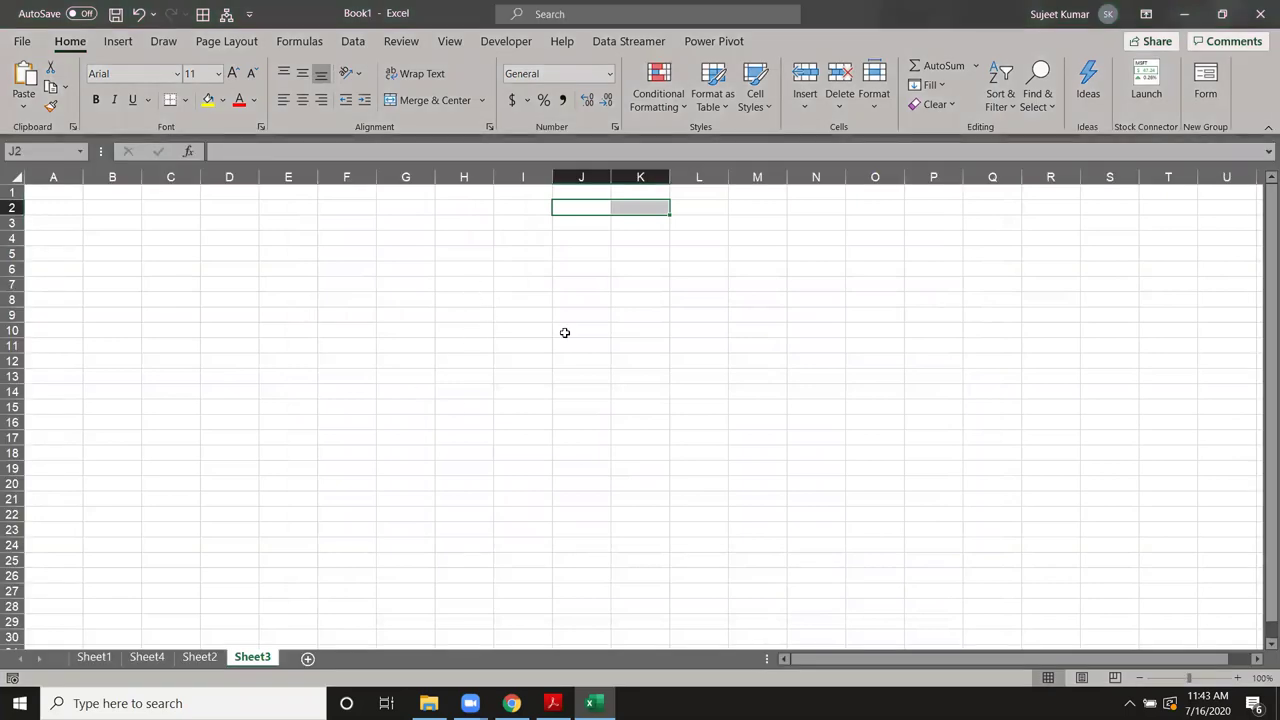
{"action": "left_click", "coordinate": [564, 332]}
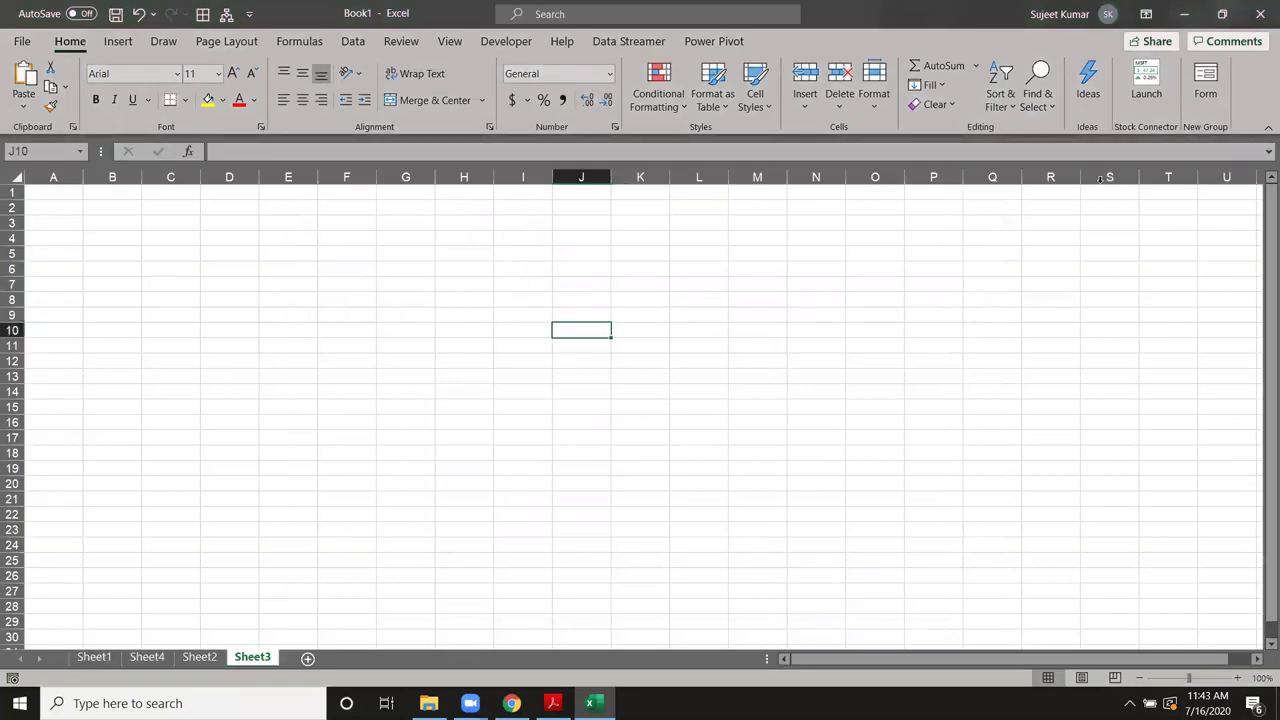
Apply the Black Office theme through Excel Options.
{"action": "left_click", "coordinate": [35, 47]}
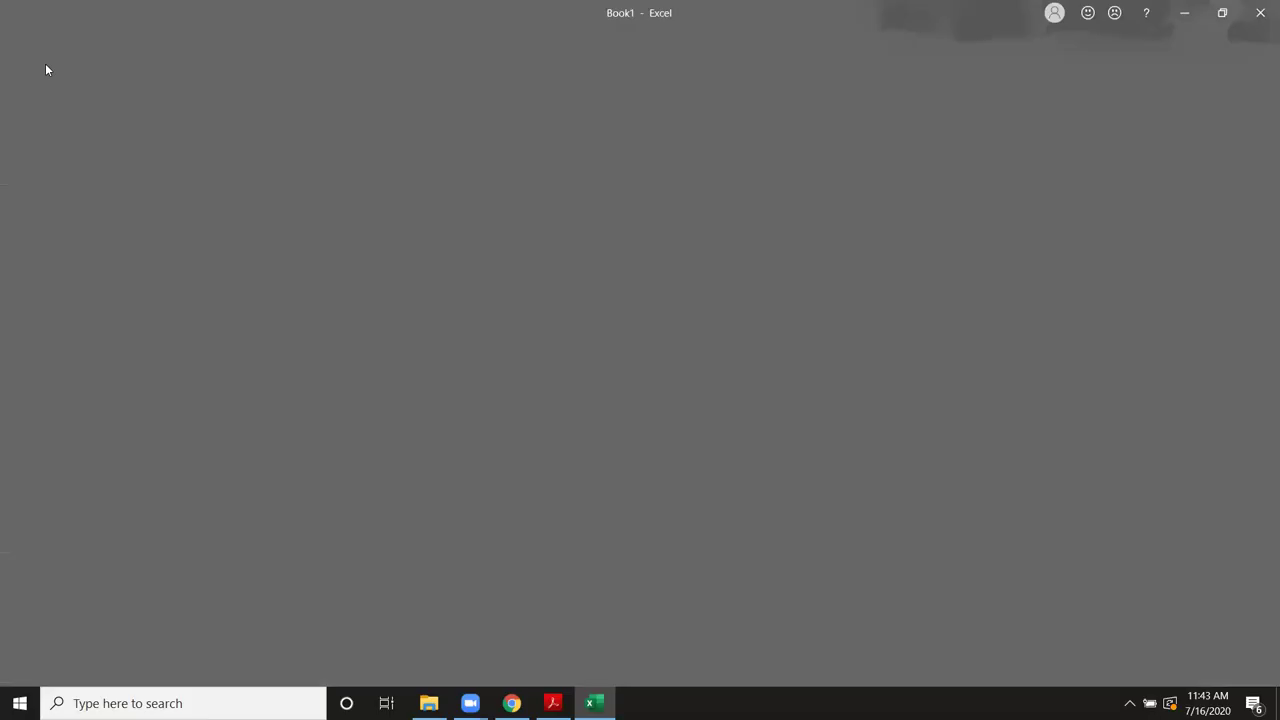
{"action": "left_click", "coordinate": [55, 656]}
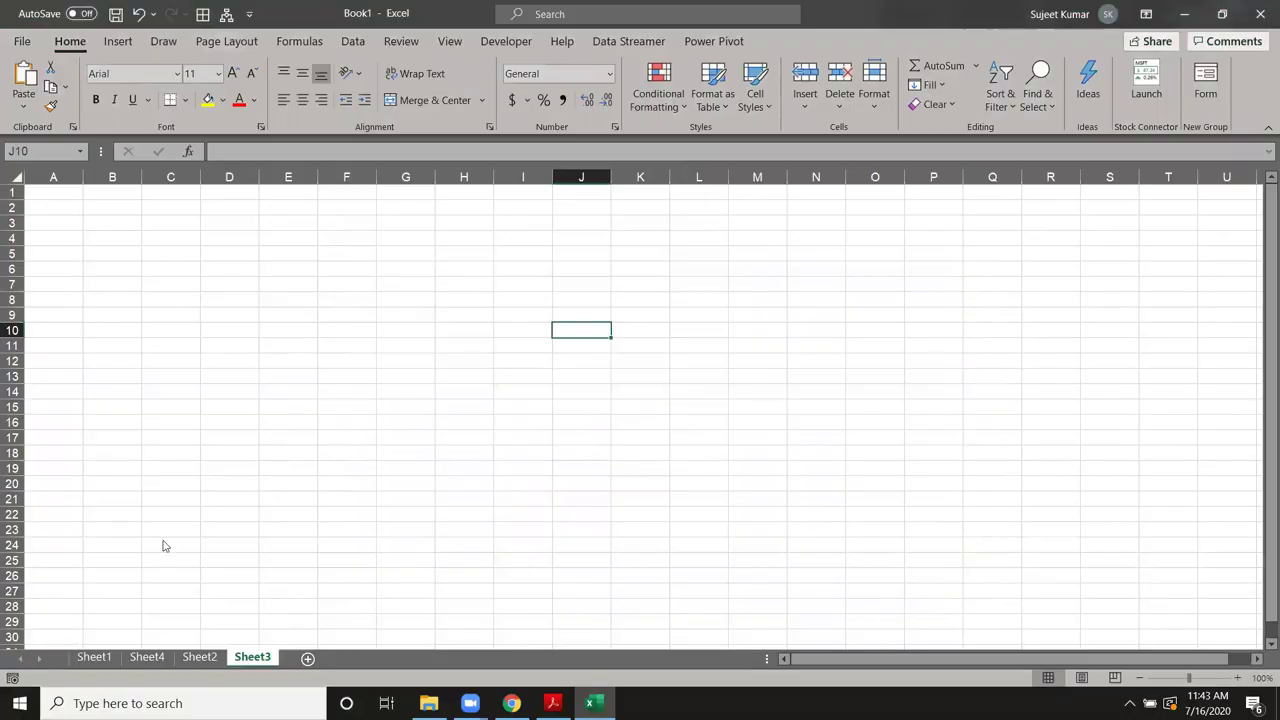
{"action": "left_click", "coordinate": [562, 557]}
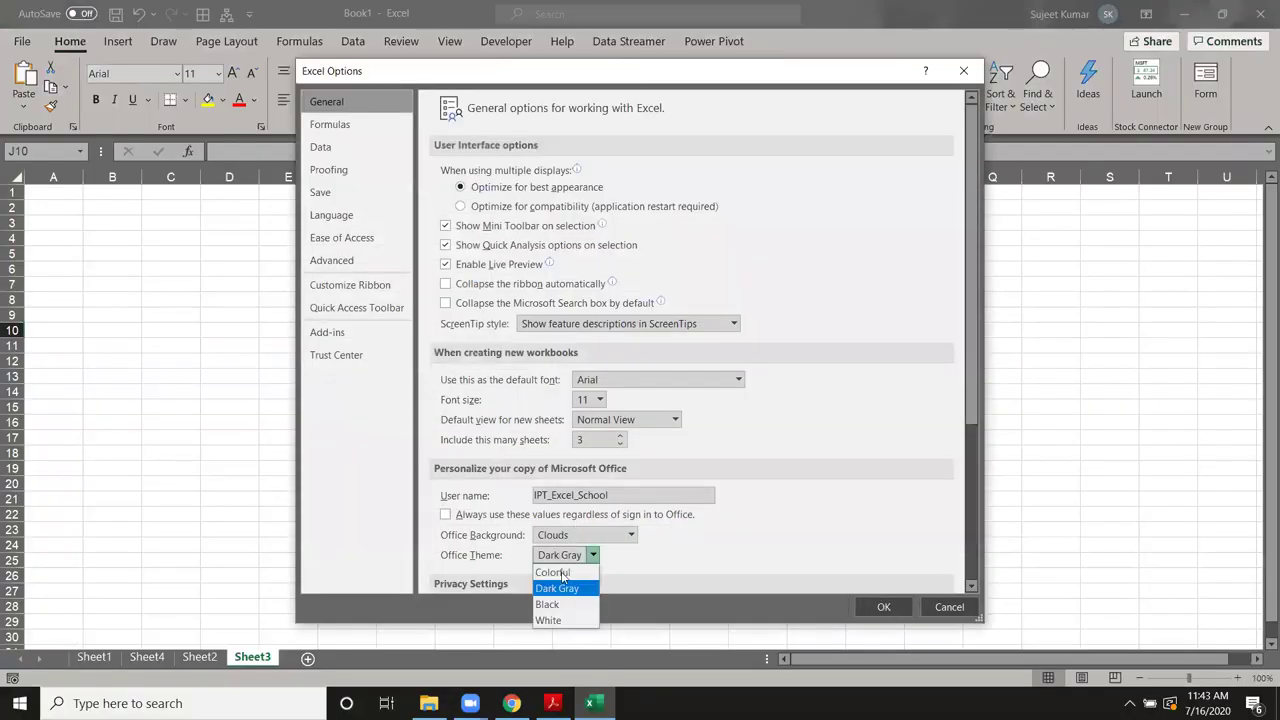
{"action": "left_click", "coordinate": [567, 604]}
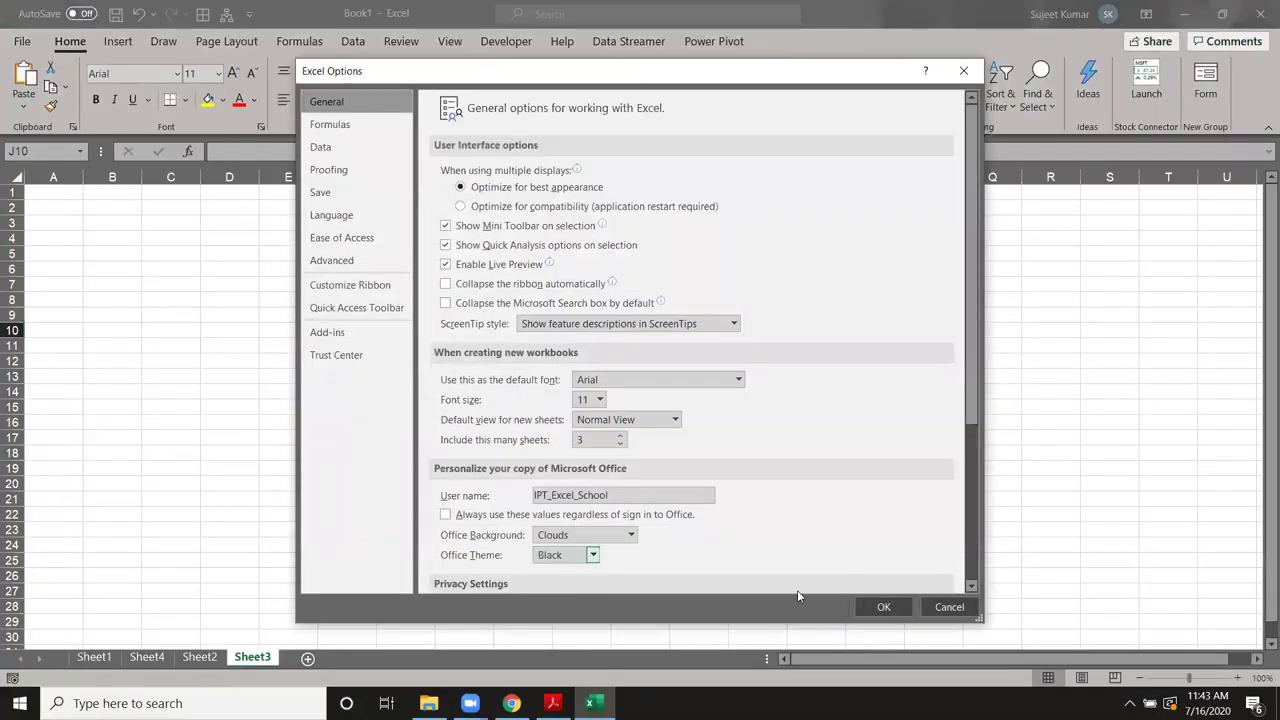
{"action": "left_click", "coordinate": [880, 605]}
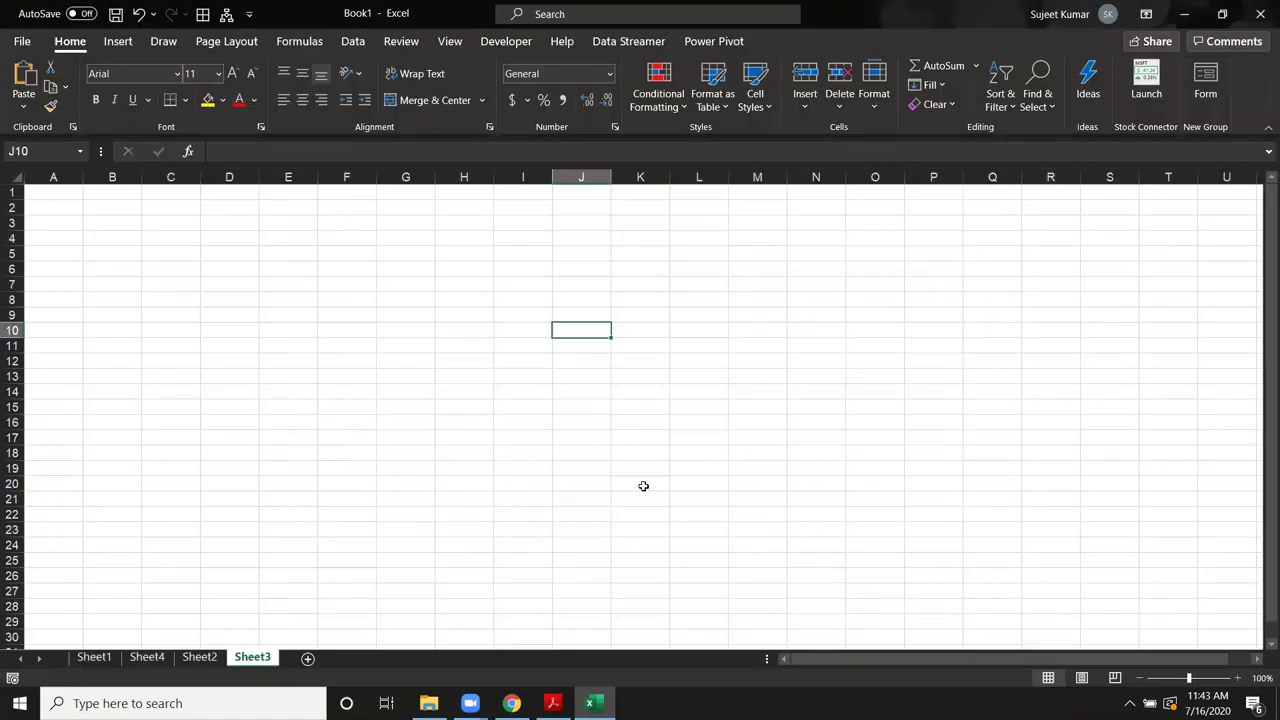
Restore the Colorful Office theme and reopen Excel Options.
{"action": "left_click", "coordinate": [22, 41]}
{"action": "left_click", "coordinate": [60, 655]}
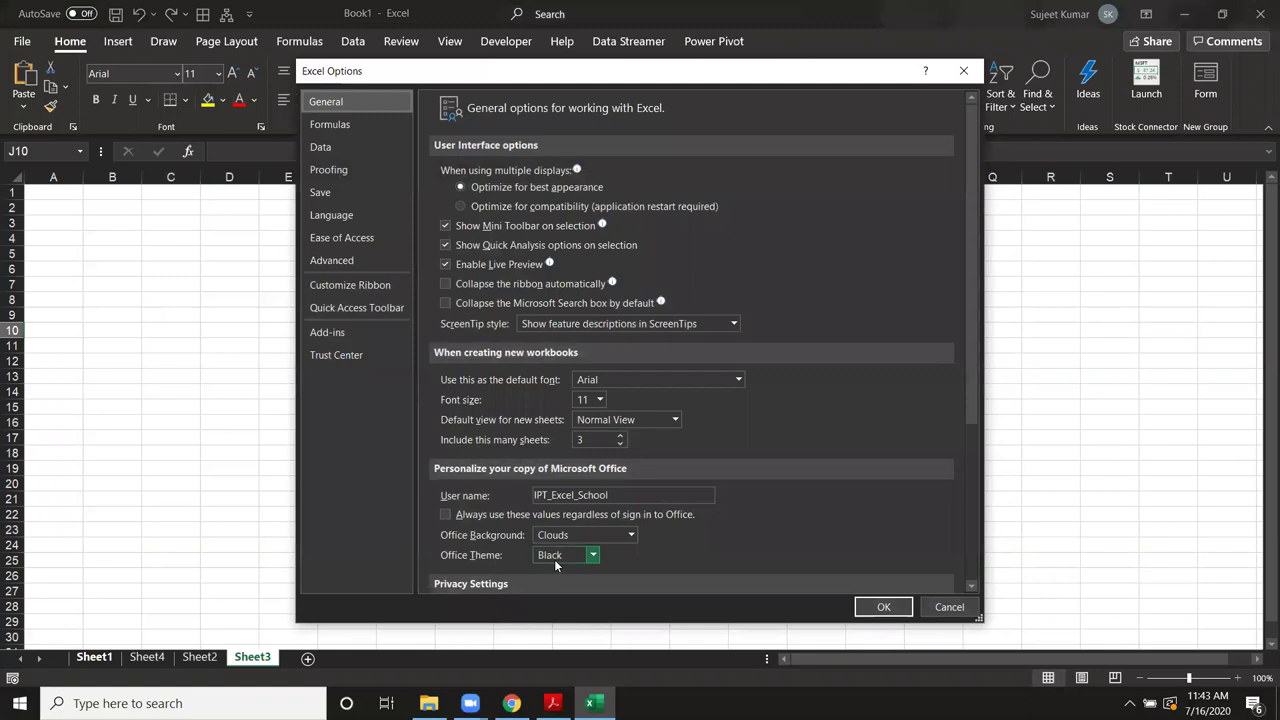
{"action": "left_click", "coordinate": [556, 560]}
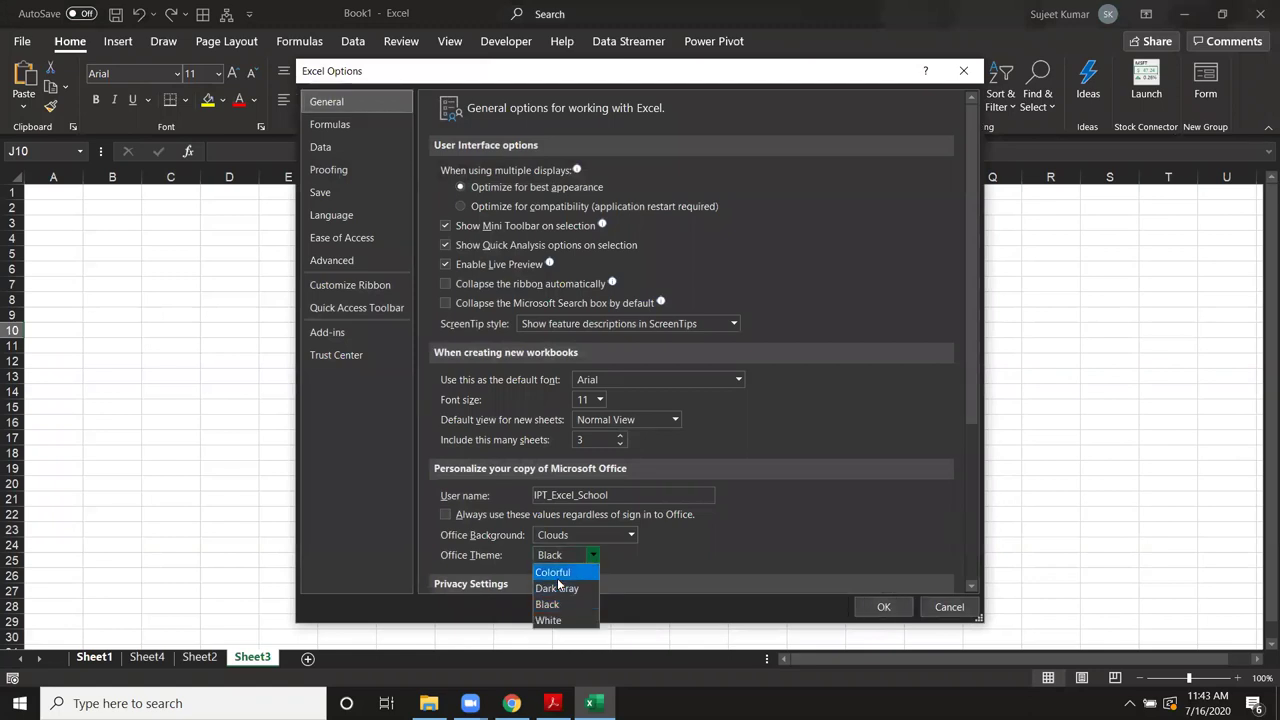
{"action": "left_click", "coordinate": [557, 574]}
{"action": "left_click", "coordinate": [880, 607]}
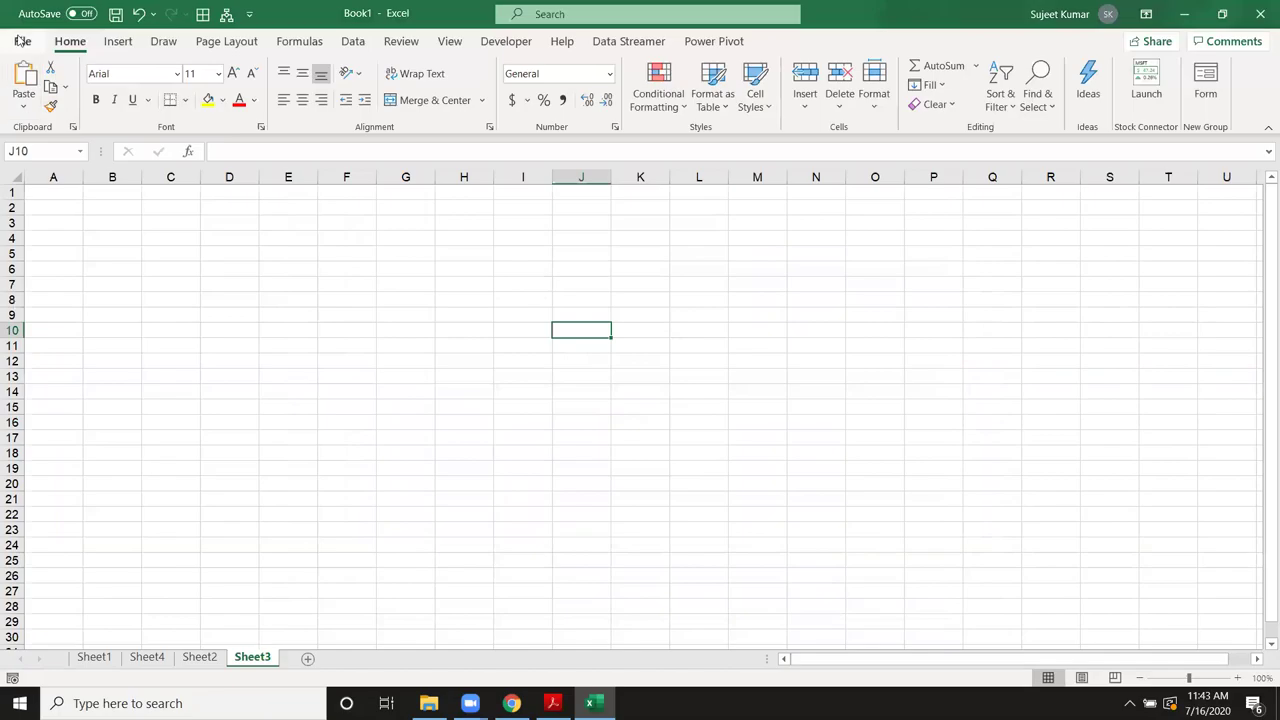
{"action": "left_click", "coordinate": [20, 40]}
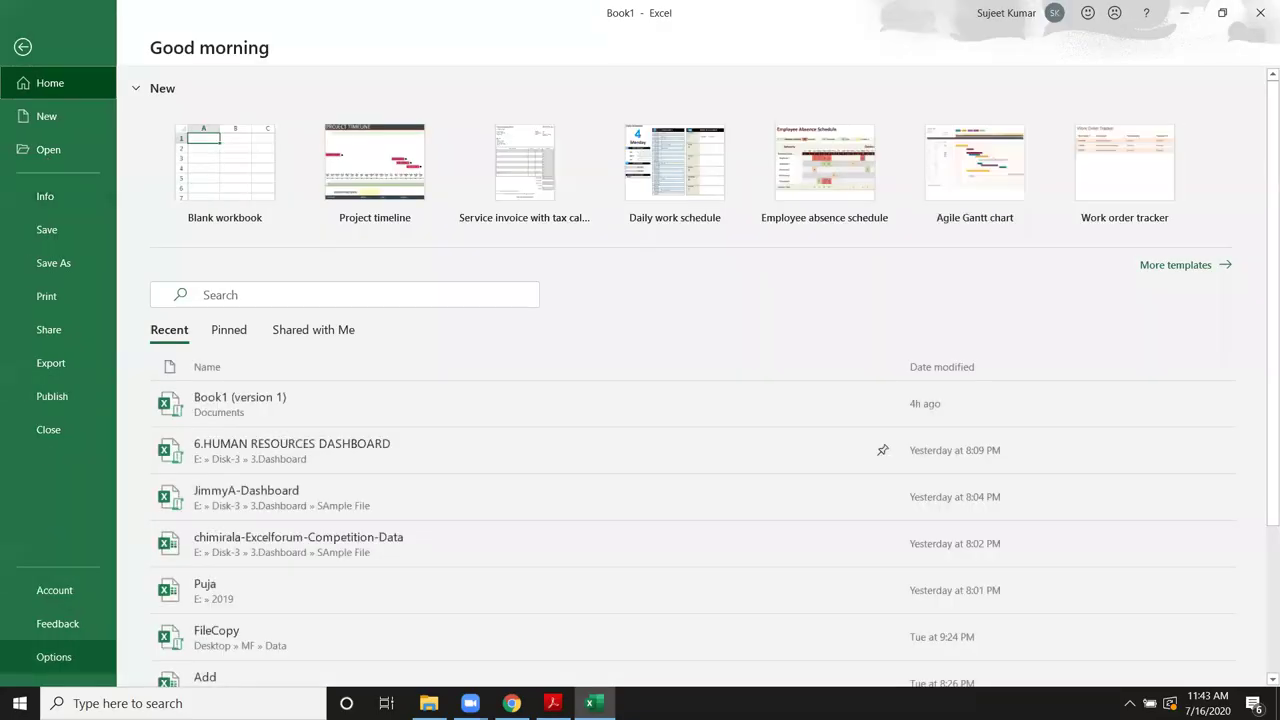
{"action": "left_click", "coordinate": [67, 665]}
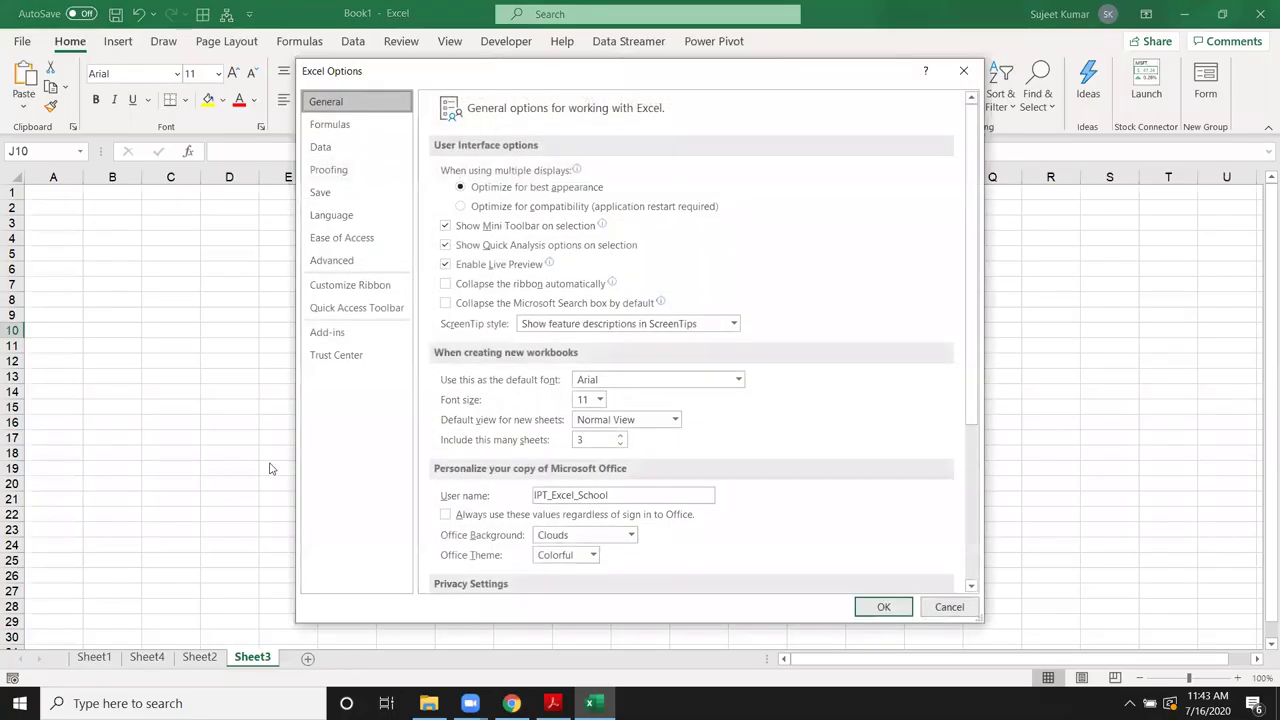
Enable R1C1 reference style under Formulas, then select columns 1–10 and cell R2C11.
{"action": "left_click", "coordinate": [332, 131]}
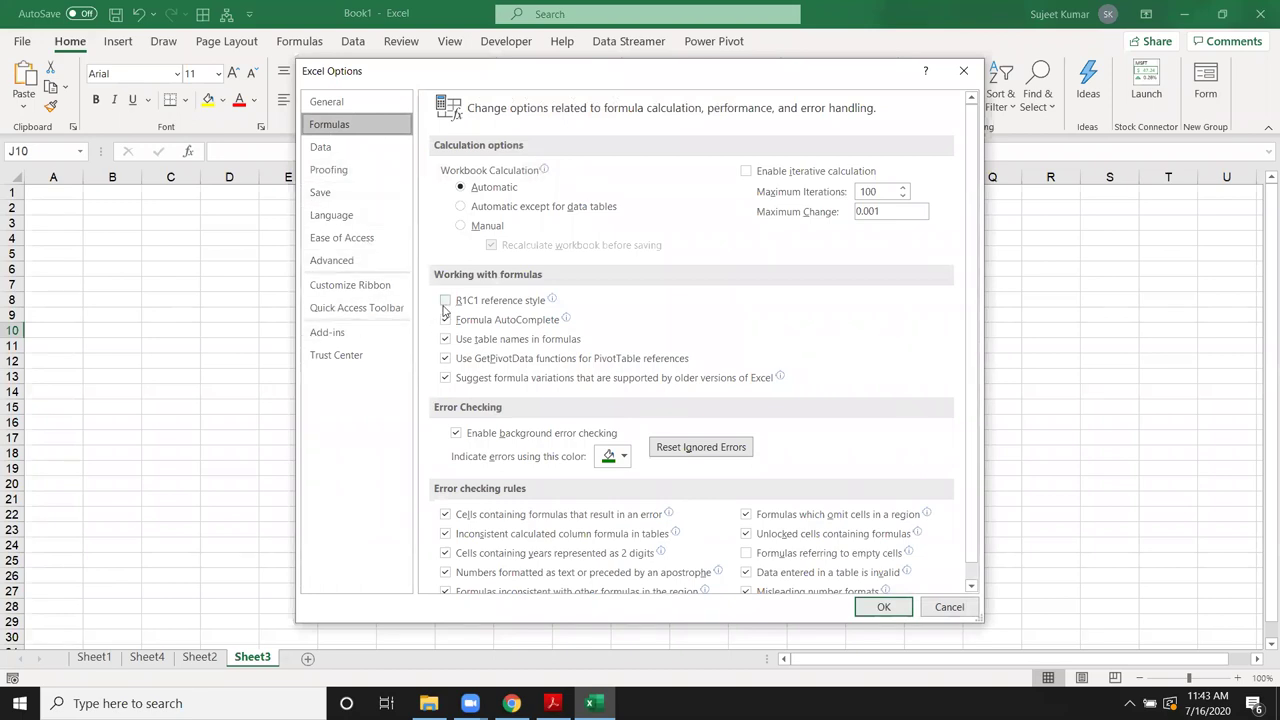
{"action": "mouse_move", "coordinate": [445, 311]}
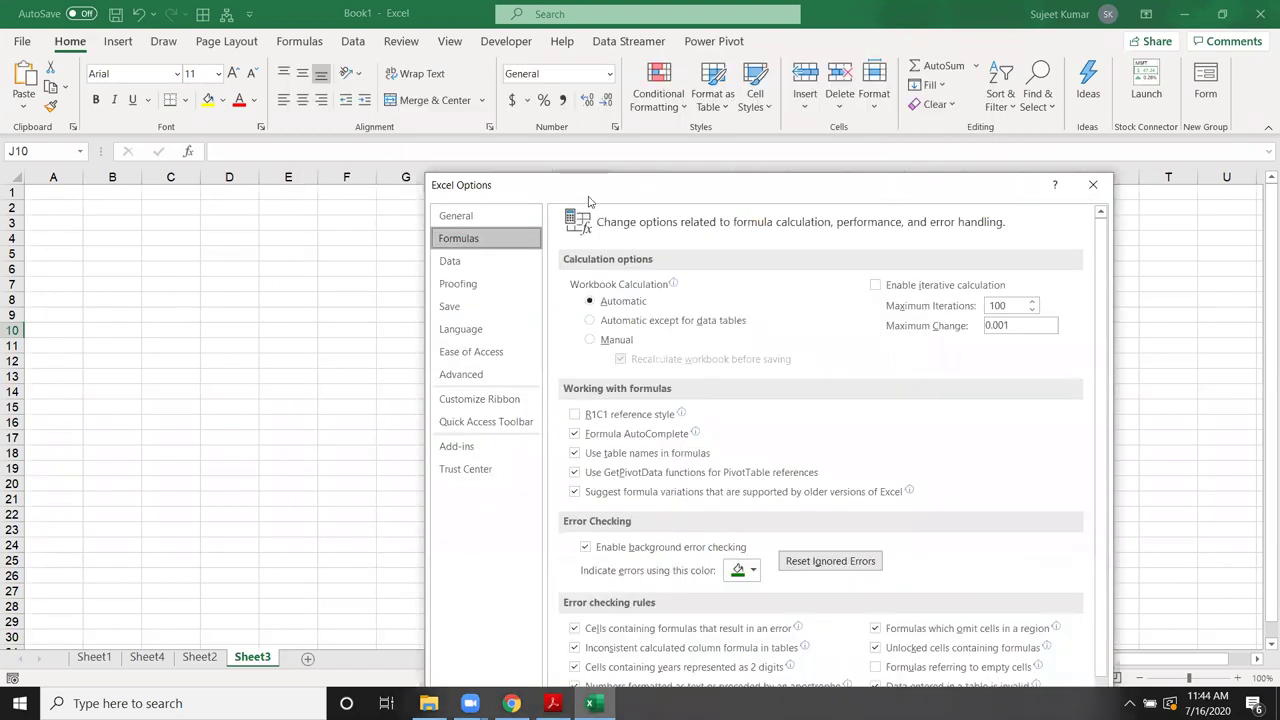
{"action": "left_click_drag", "start_coordinate": [597, 189], "coordinate": [620, 97]}
{"action": "left_click", "coordinate": [625, 330]}
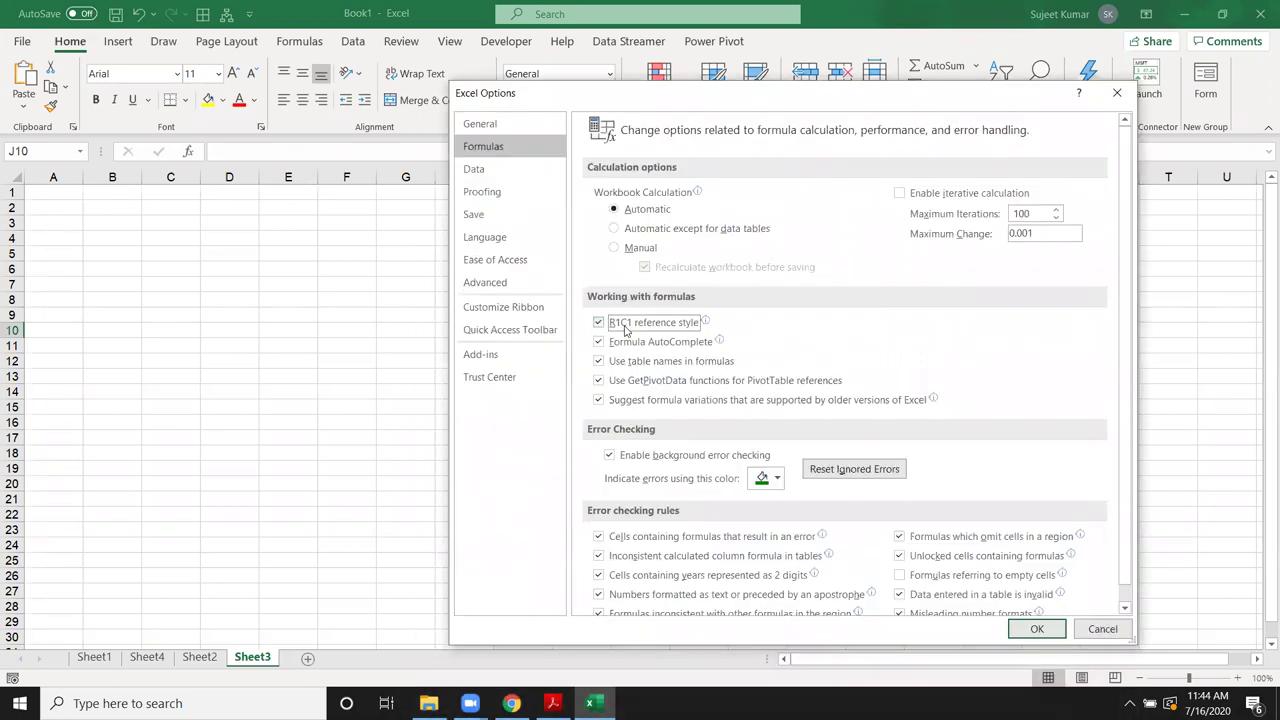
{"action": "left_click", "coordinate": [1037, 629]}
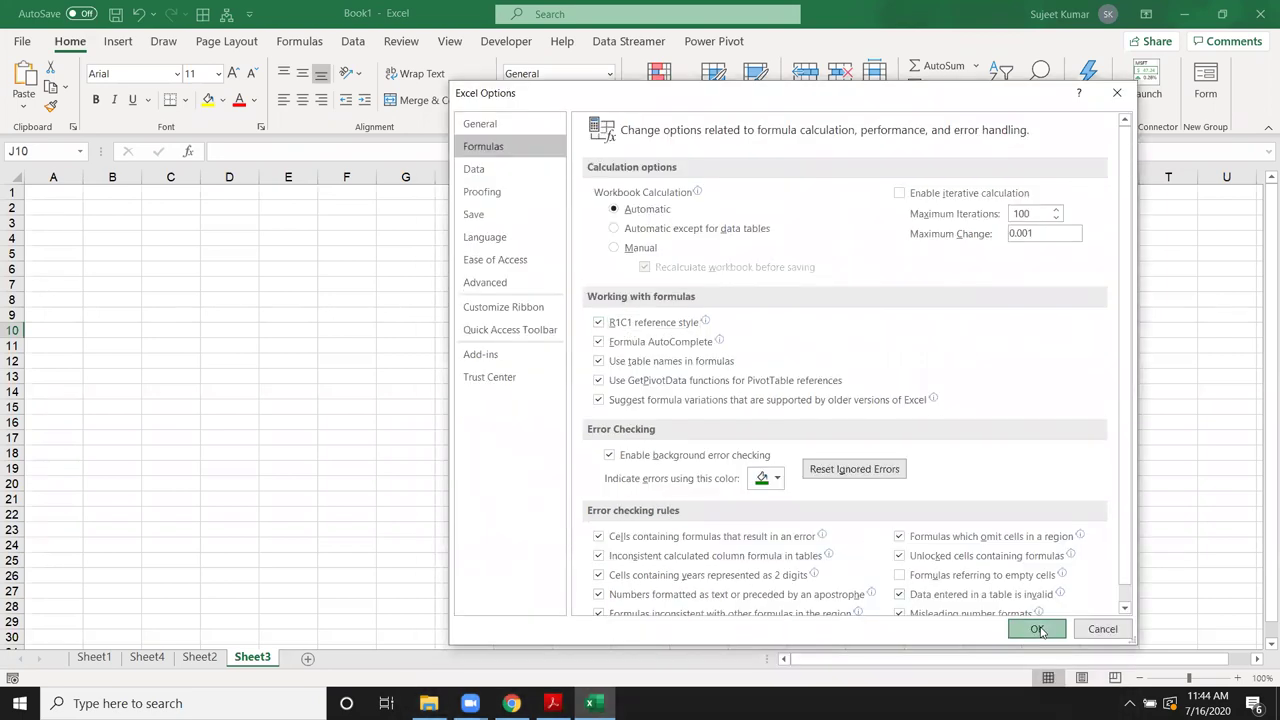
{"action": "left_click", "coordinate": [238, 255]}
{"action": "left_click_drag", "start_coordinate": [53, 177], "coordinate": [968, 148]}
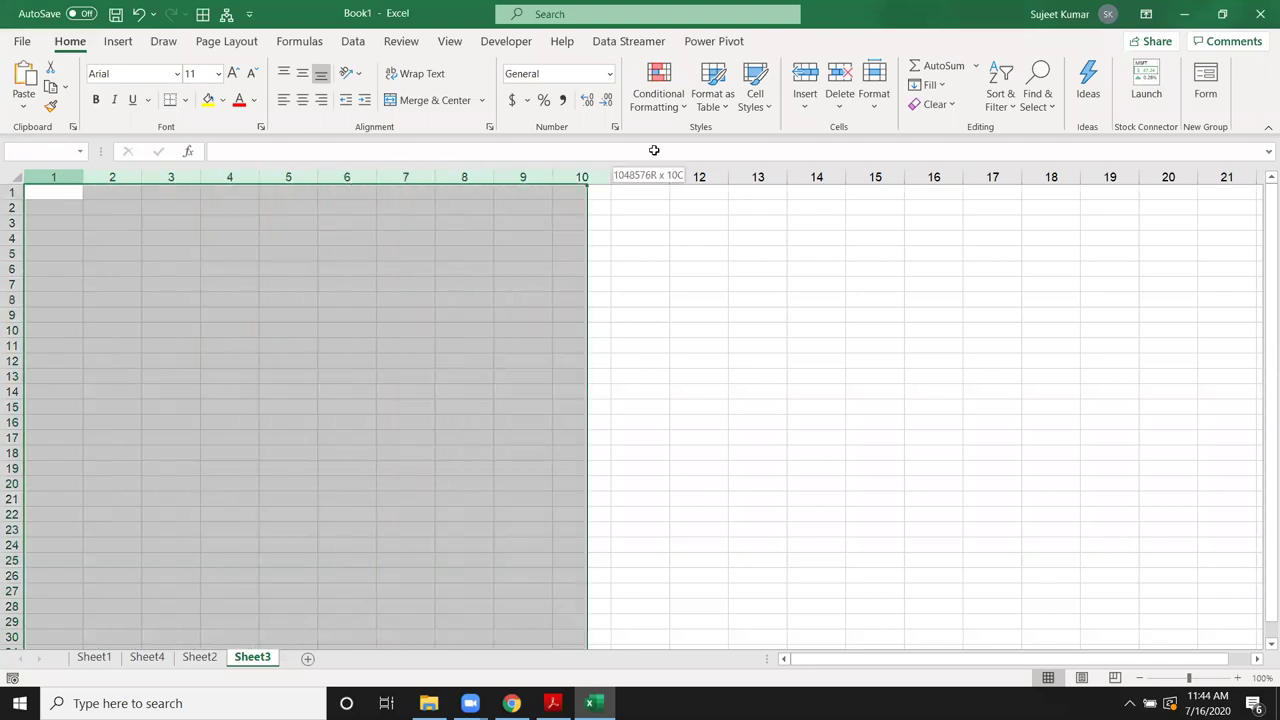
{"action": "left_click", "coordinate": [640, 206]}
Make row 1 about 50.40 points tall, select R1C1 and R4C1, then open File.
{"action": "mouse_move", "coordinate": [13, 200]}
{"action": "left_mouse_down"}
{"action": "mouse_move", "coordinate": [15, 371]}
{"action": "mouse_move", "coordinate": [19, 201]}
{"action": "left_mouse_up"}
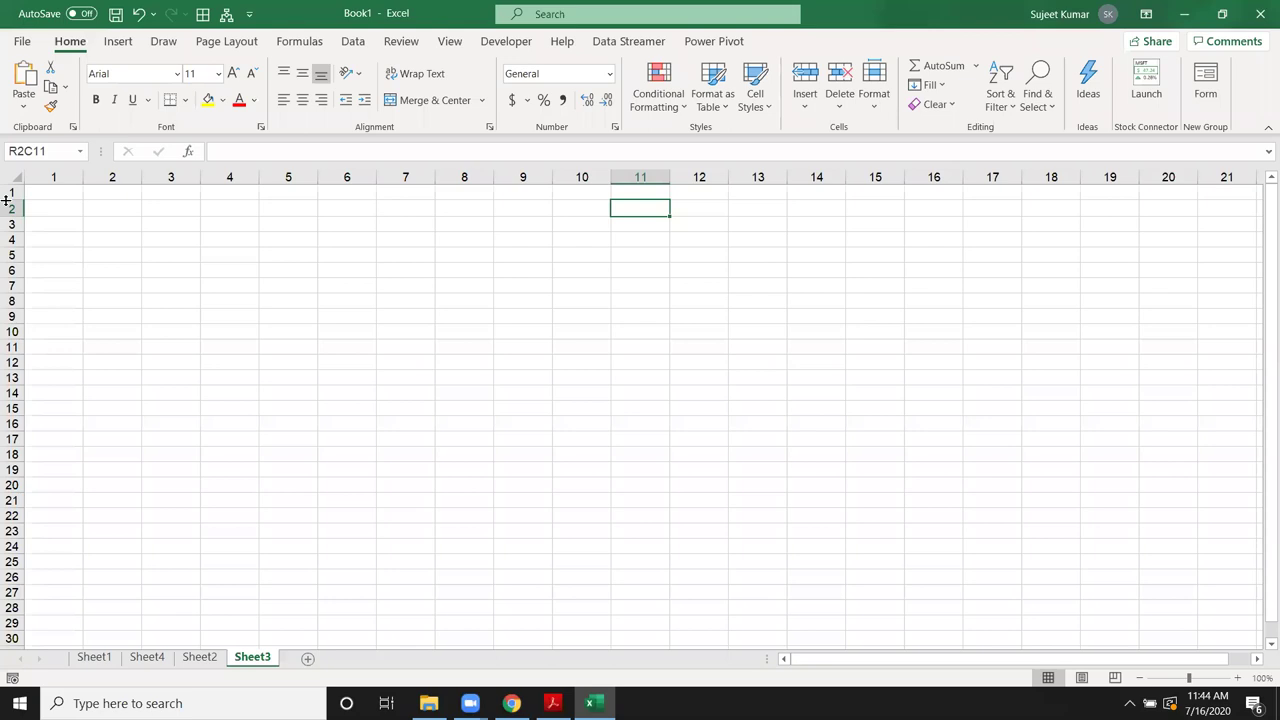
{"action": "left_click", "coordinate": [43, 193]}
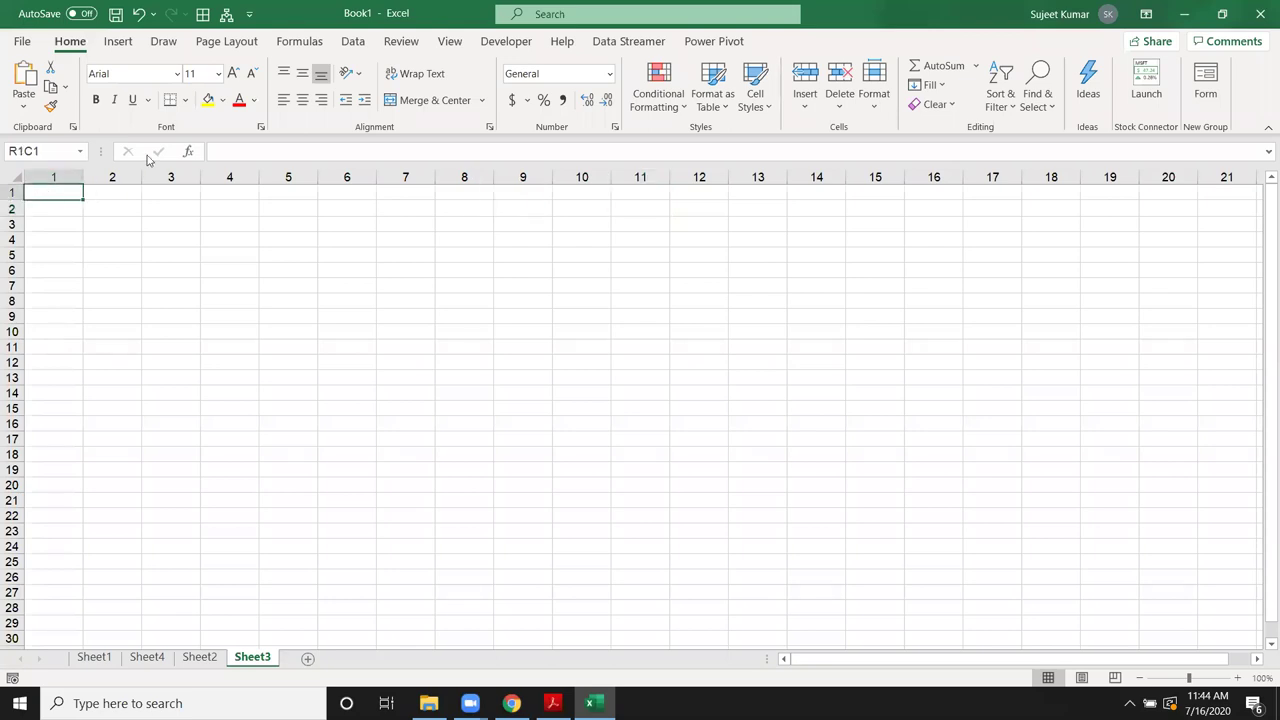
{"action": "left_click", "coordinate": [58, 197]}
{"action": "left_click", "coordinate": [66, 236]}
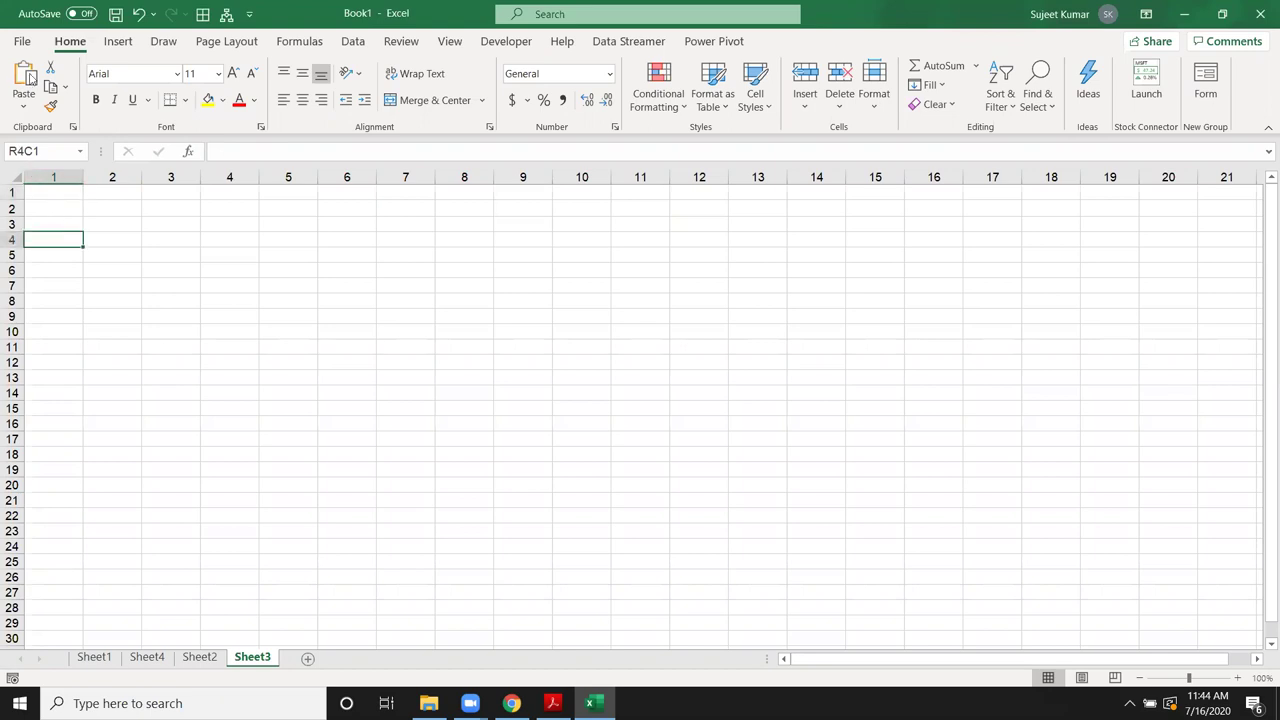
{"action": "left_click", "coordinate": [22, 42]}
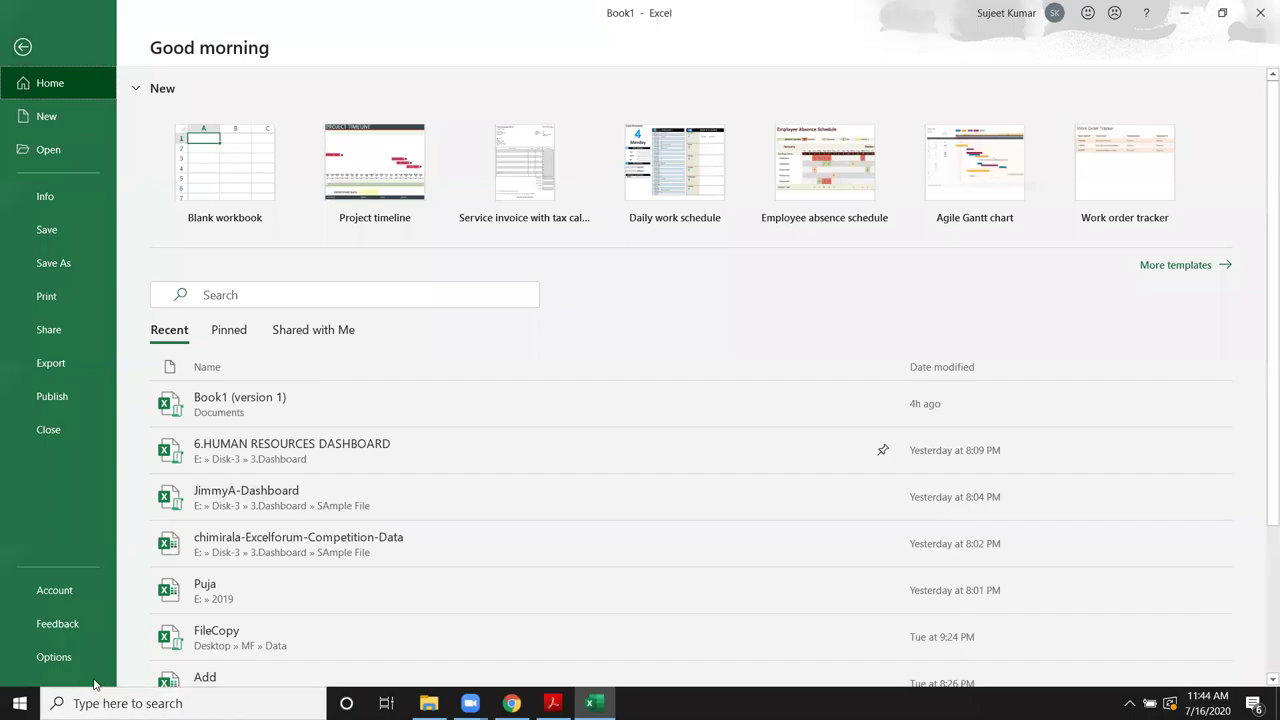
Turn off R1C1 reference style on the Formulas page of Excel Options, then select cell E6.
{"action": "left_click", "coordinate": [80, 664]}
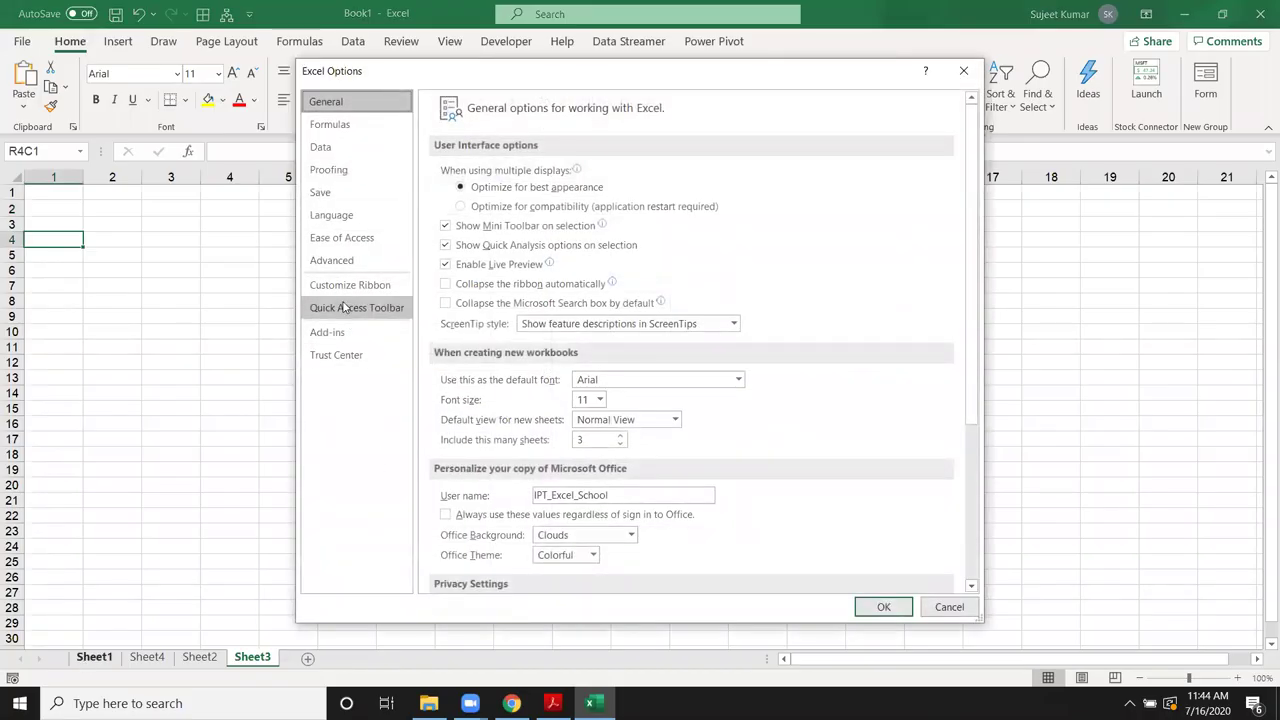
{"action": "left_click", "coordinate": [335, 124]}
{"action": "left_click", "coordinate": [445, 301]}
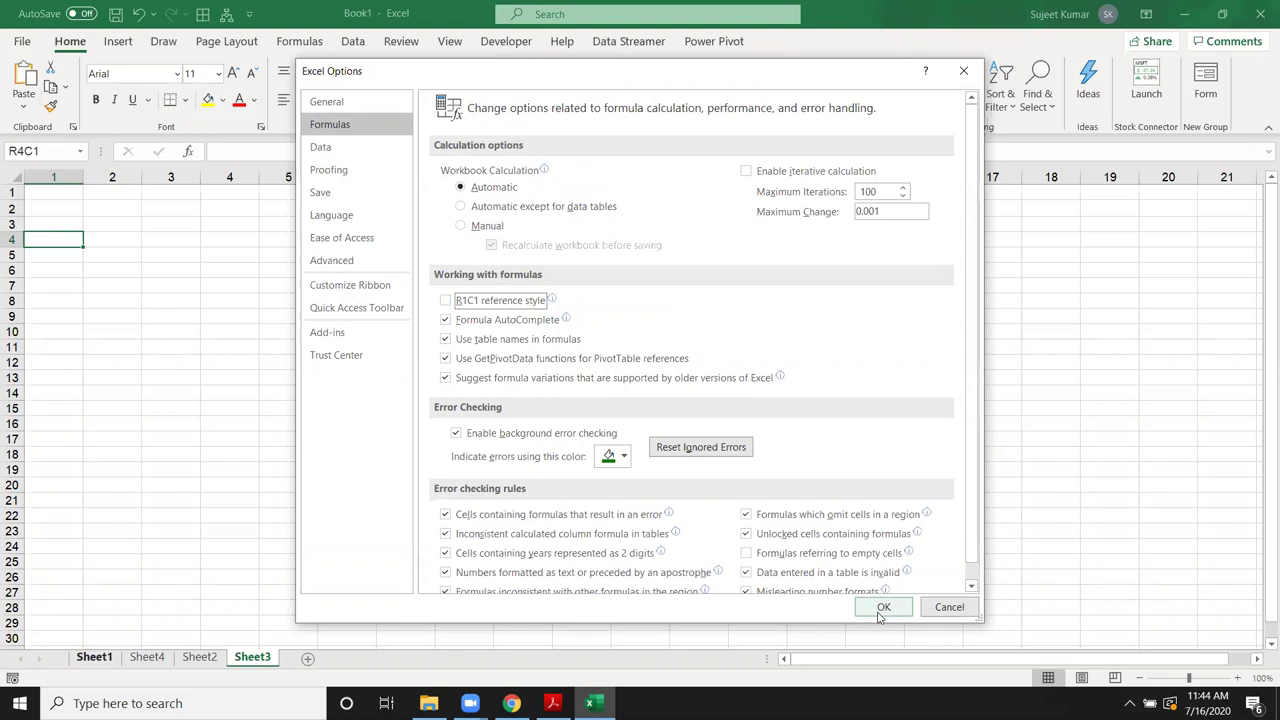
{"action": "left_click", "coordinate": [881, 609]}
{"action": "left_click", "coordinate": [264, 272]}
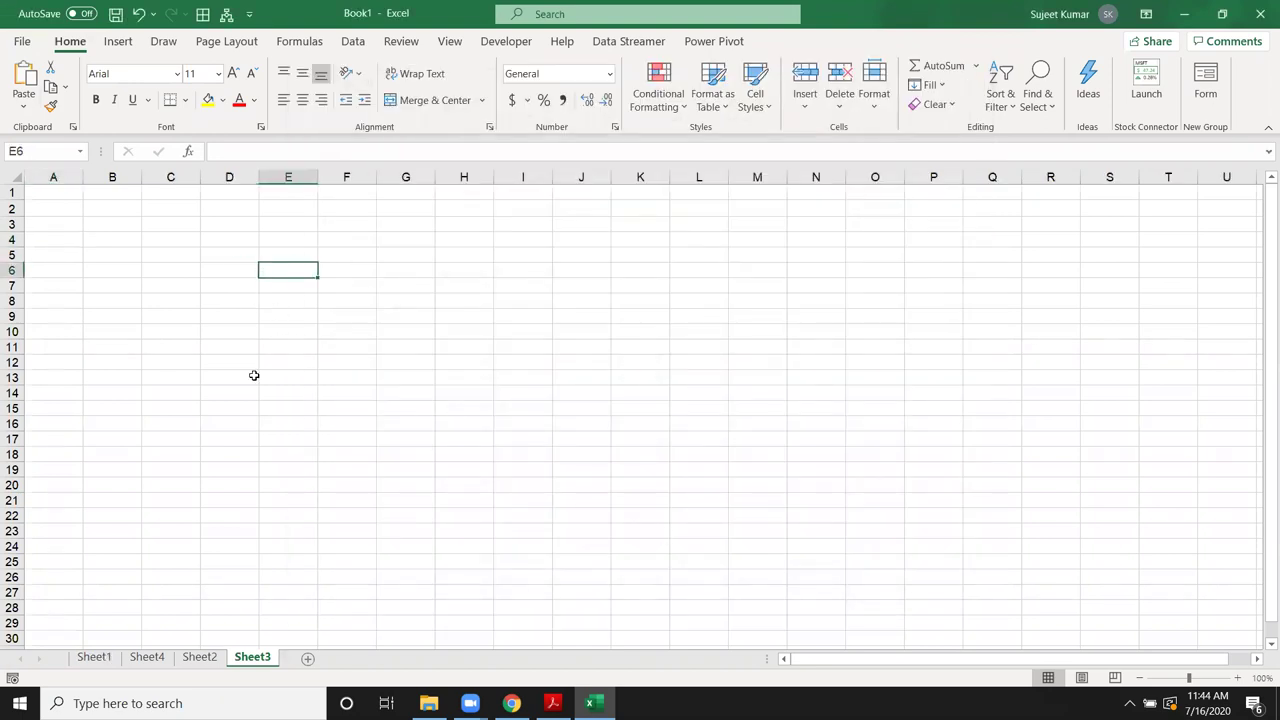
Enter '0010324 in D6 and '001345 in D7 as text, then check D6's error warning.
{"action": "scroll", "coordinate": [348, 407], "scroll_direction": "up", "scroll_amount": 5, "text": "ctrl"}
{"action": "left_click", "coordinate": [360, 345]}
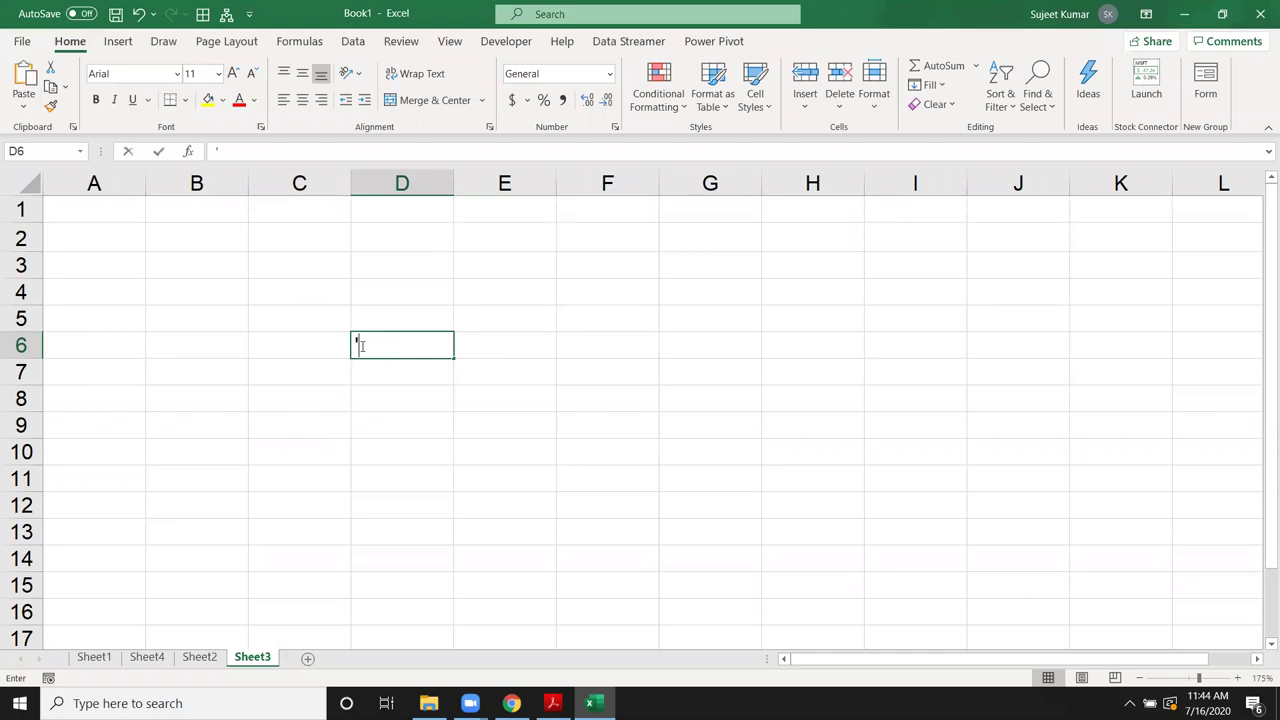
{"action": "type", "text": "'0010324"}
{"action": "key", "text": "Return"}
{"action": "type", "text": "'001345"}
{"action": "key", "text": "Return"}
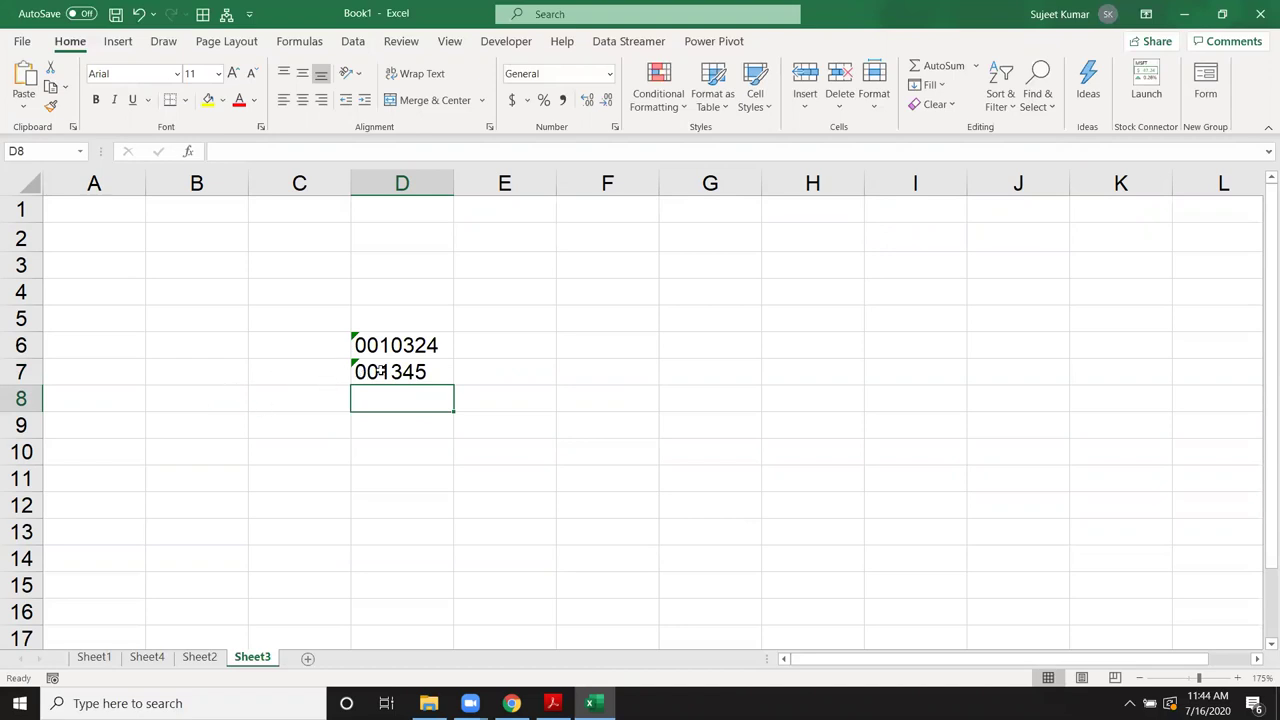
{"action": "left_click", "coordinate": [383, 350]}
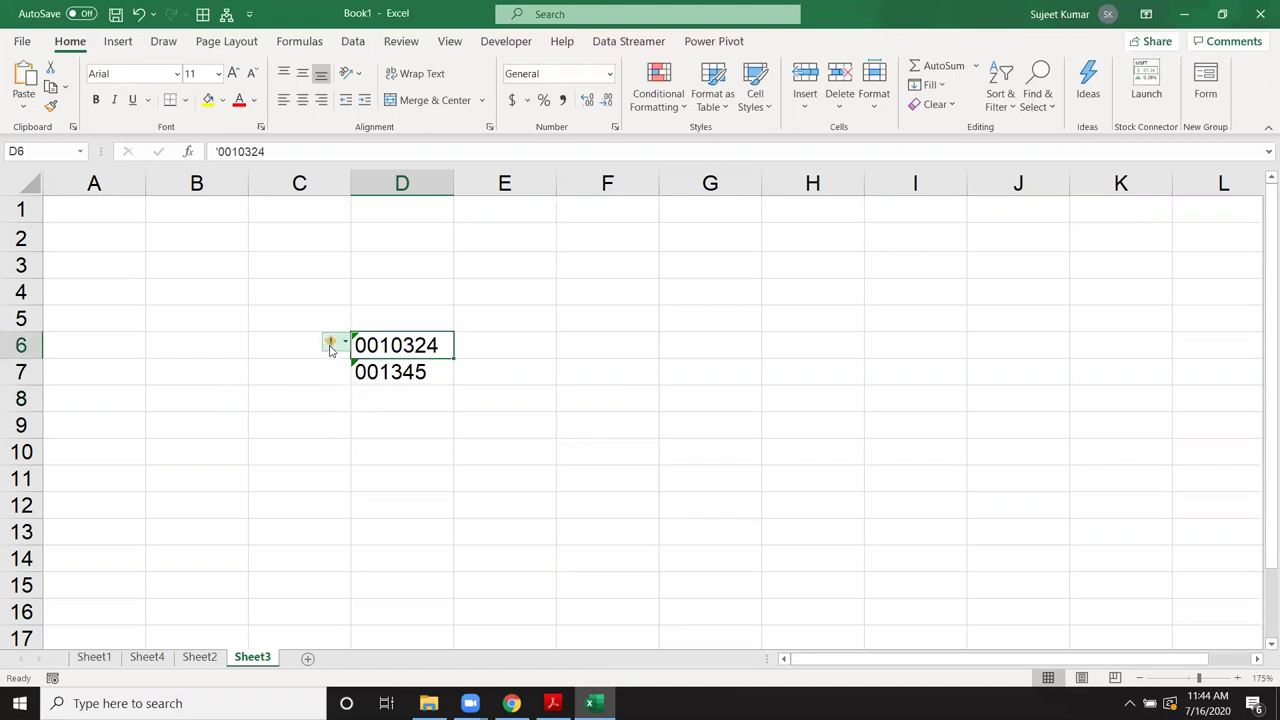
{"action": "mouse_move", "coordinate": [331, 349]}
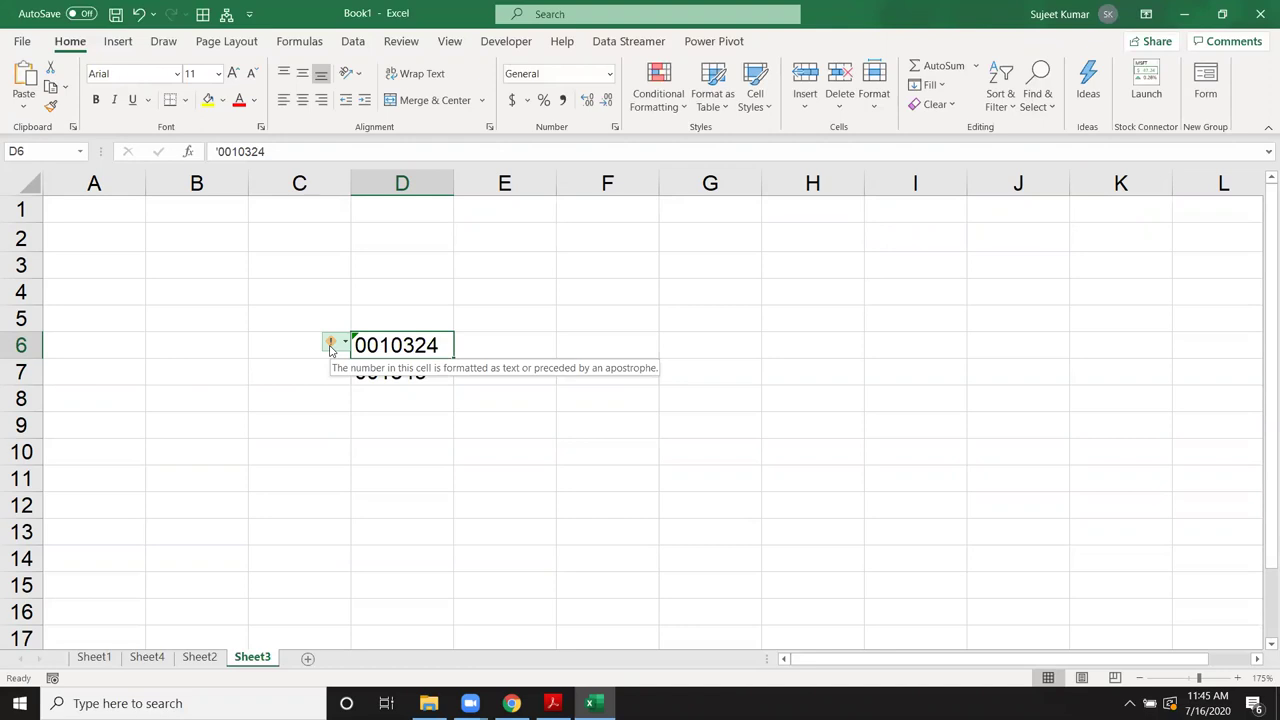
Convert D6's text value to a number, then undo the conversion.
{"action": "left_click", "coordinate": [331, 345]}
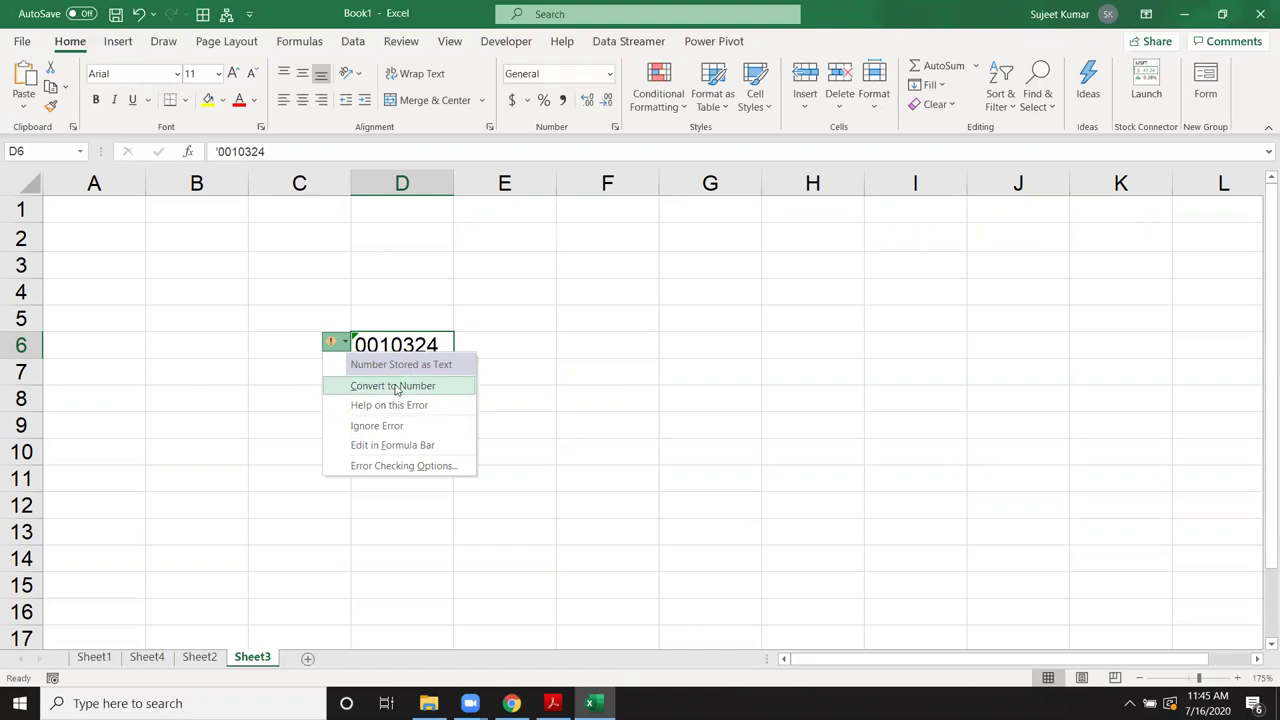
{"action": "left_click", "coordinate": [394, 386]}
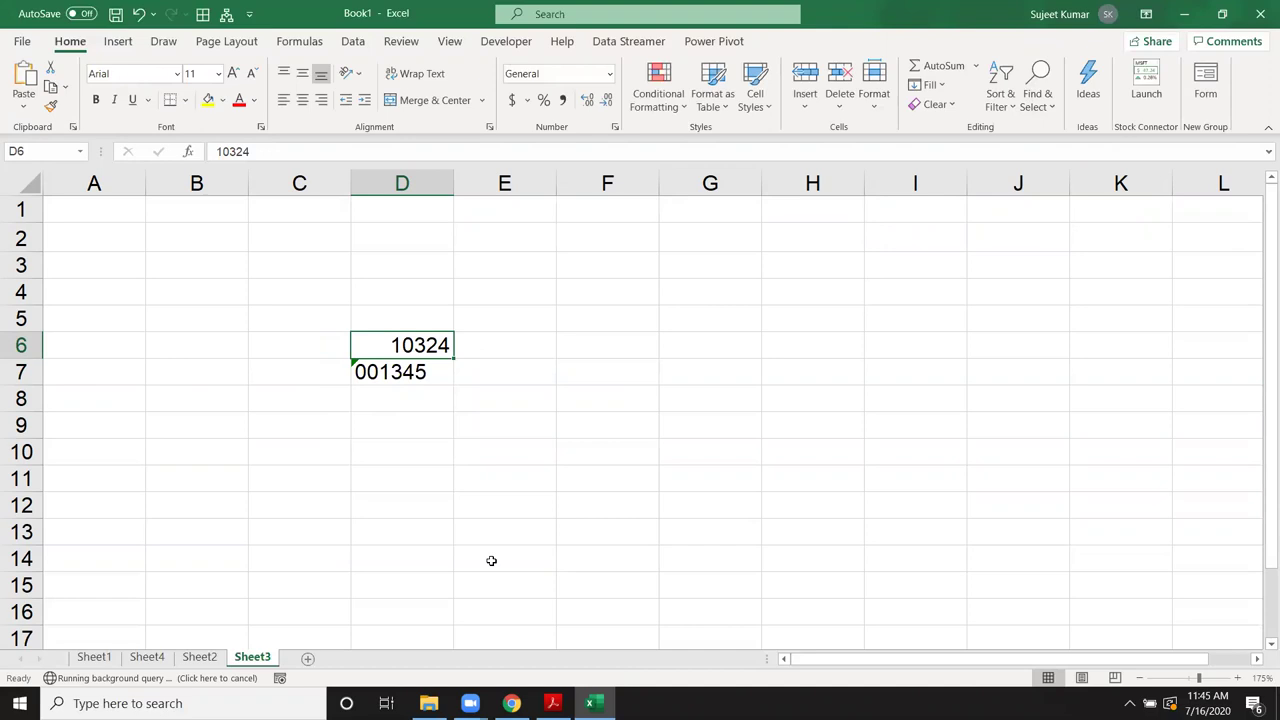
{"action": "left_click", "coordinate": [424, 470]}
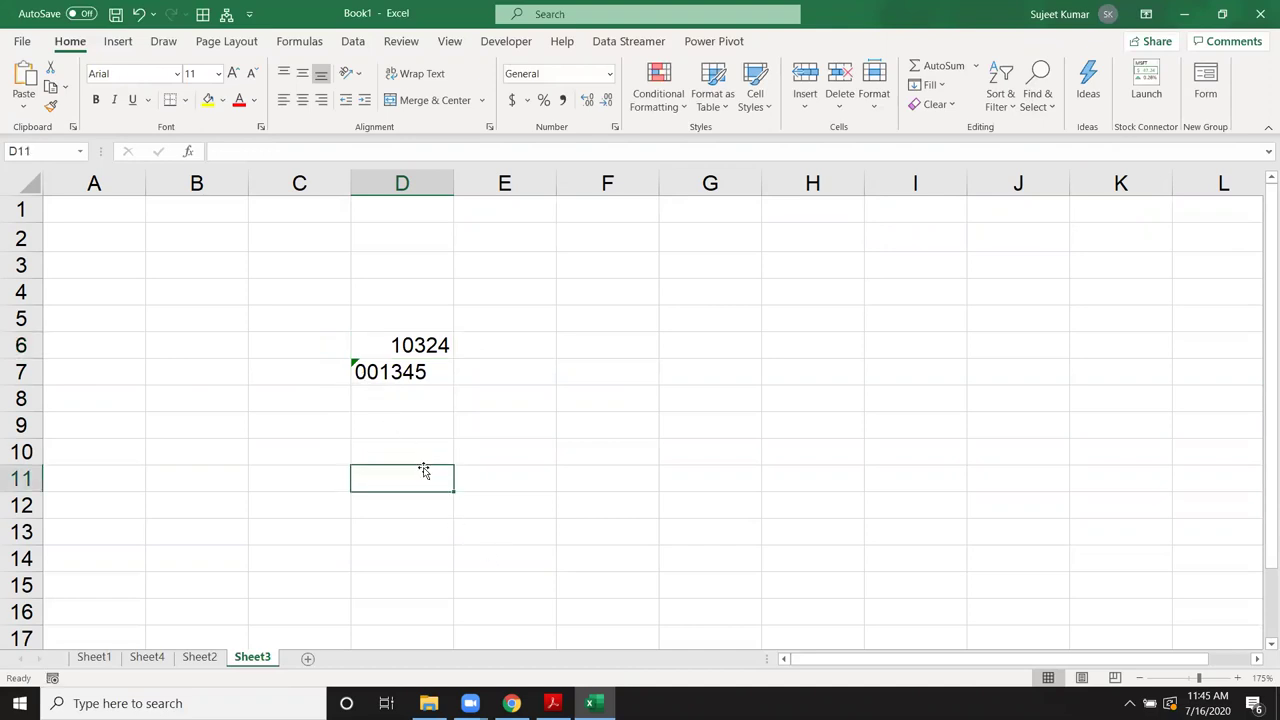
{"action": "key", "text": "ctrl+z"}
Ignore the number-stored-as-text errors on D6 and D7.
{"action": "left_click", "coordinate": [369, 344]}
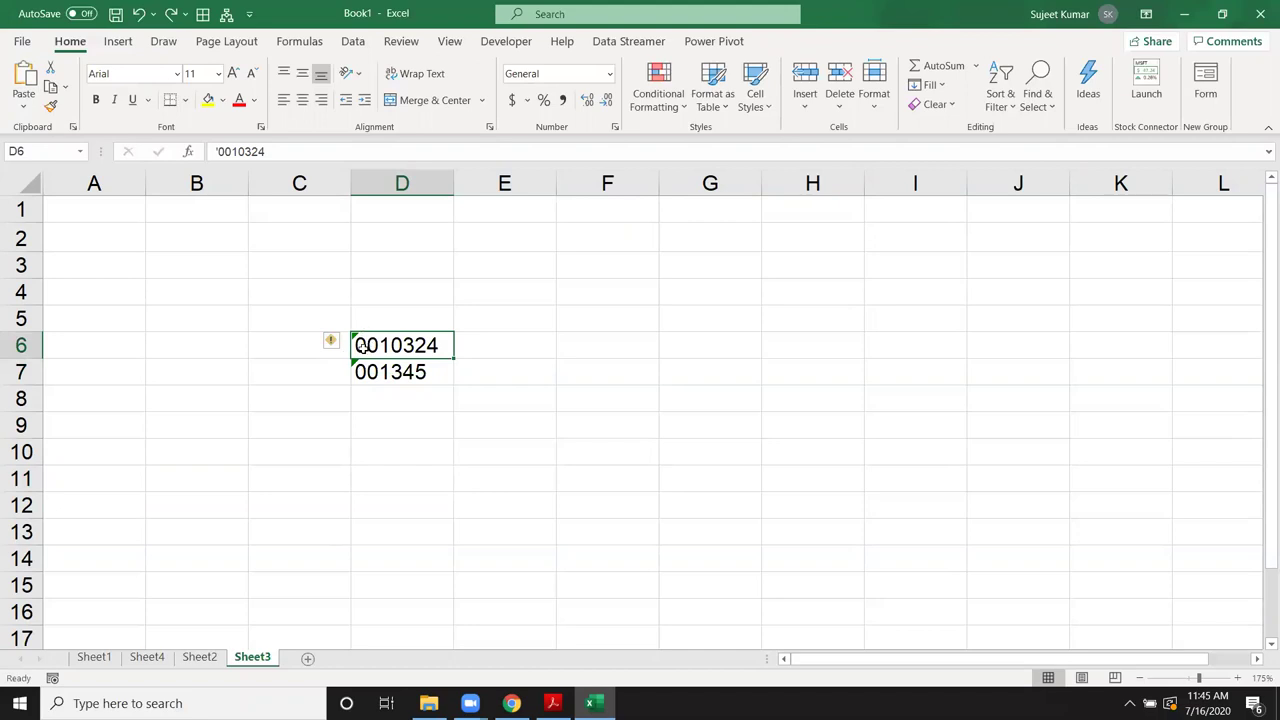
{"action": "left_click", "coordinate": [335, 345]}
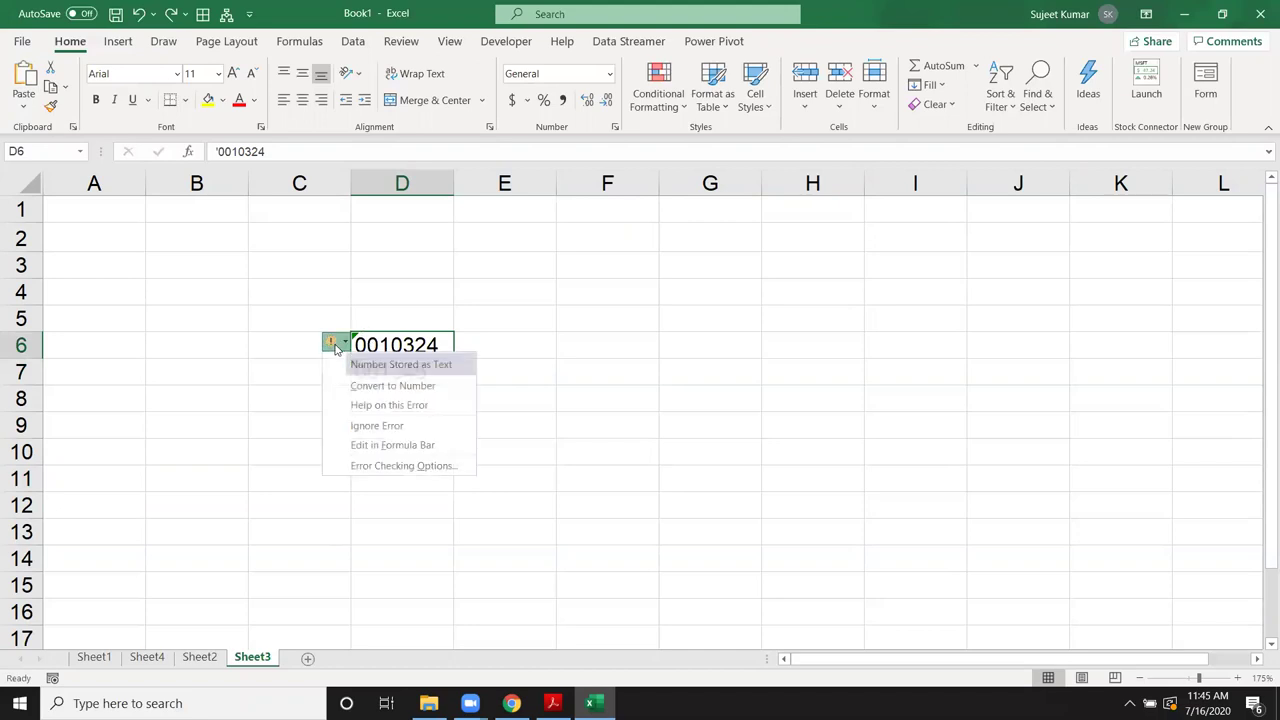
{"action": "left_click", "coordinate": [345, 429]}
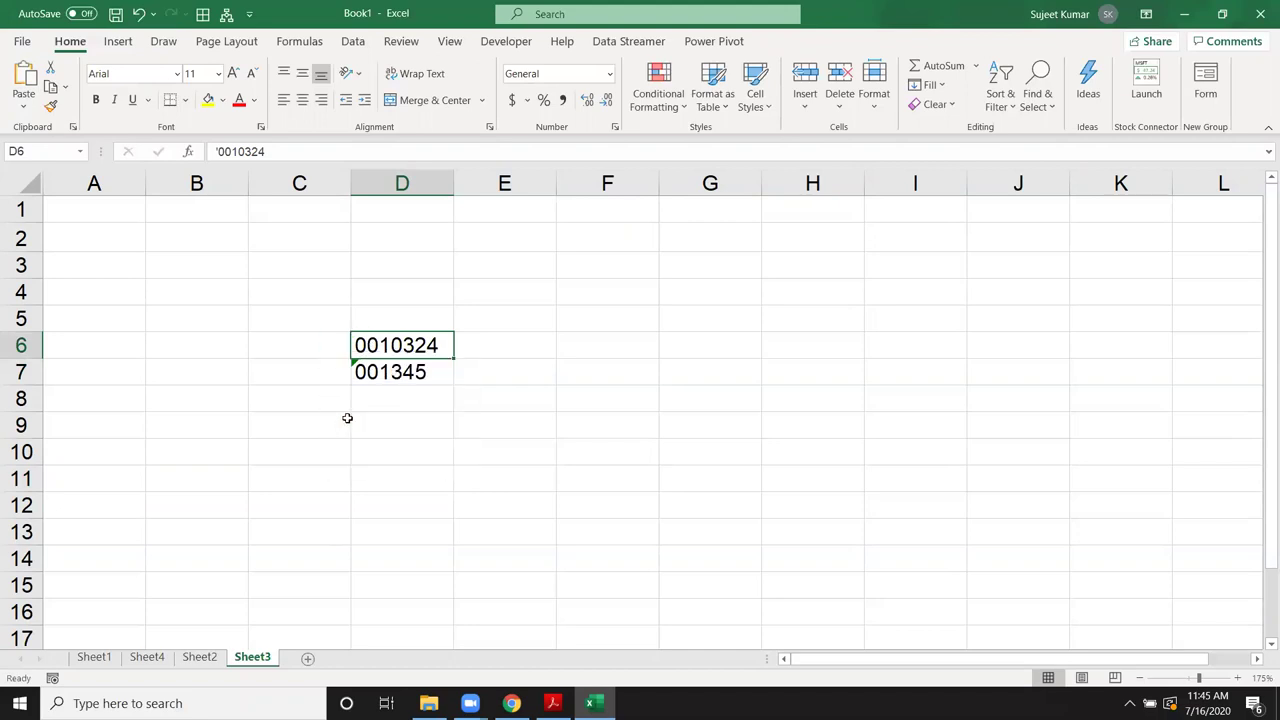
{"action": "key", "text": "Down"}
{"action": "left_click", "coordinate": [335, 370]}
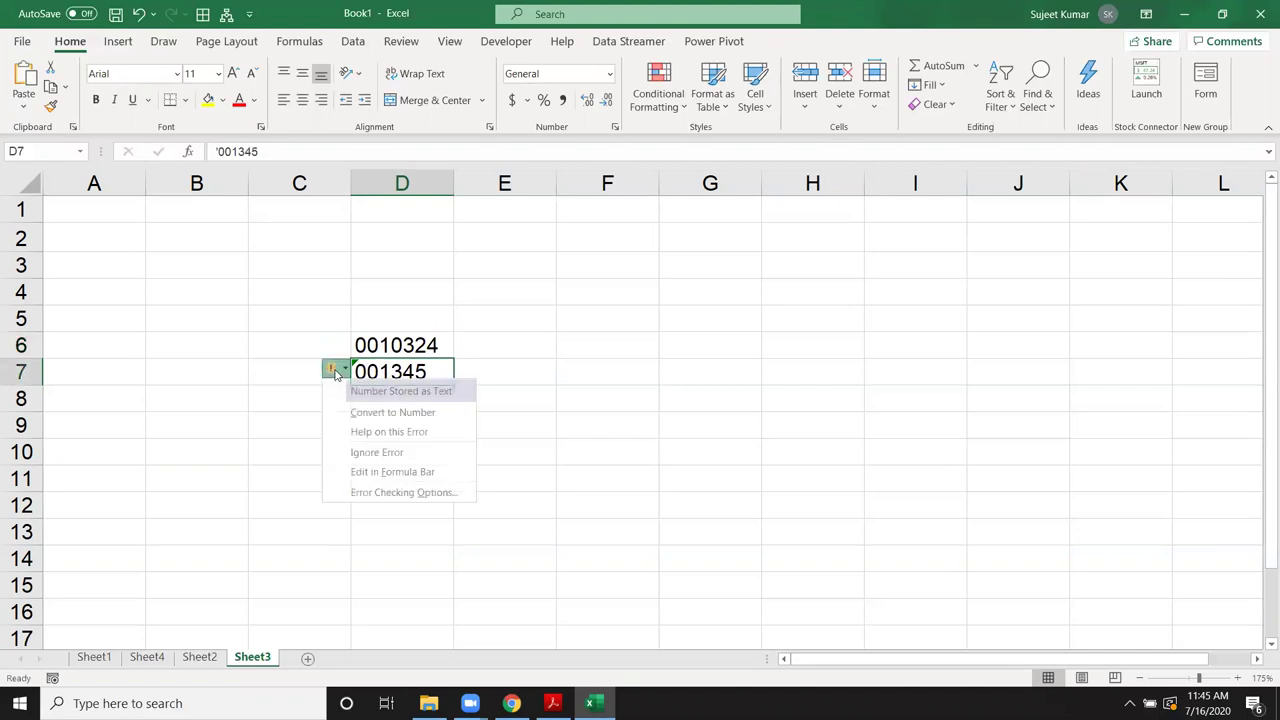
{"action": "left_click", "coordinate": [366, 452]}
Enter '013656 in cell F7 as text, keeping its leading zero.
{"action": "left_click", "coordinate": [395, 440]}
{"action": "left_click", "coordinate": [380, 400]}
{"action": "left_click", "coordinate": [380, 368]}
{"action": "left_click", "coordinate": [610, 361]}
{"action": "type", "text": "'013656"}
{"action": "key", "text": "Return"}
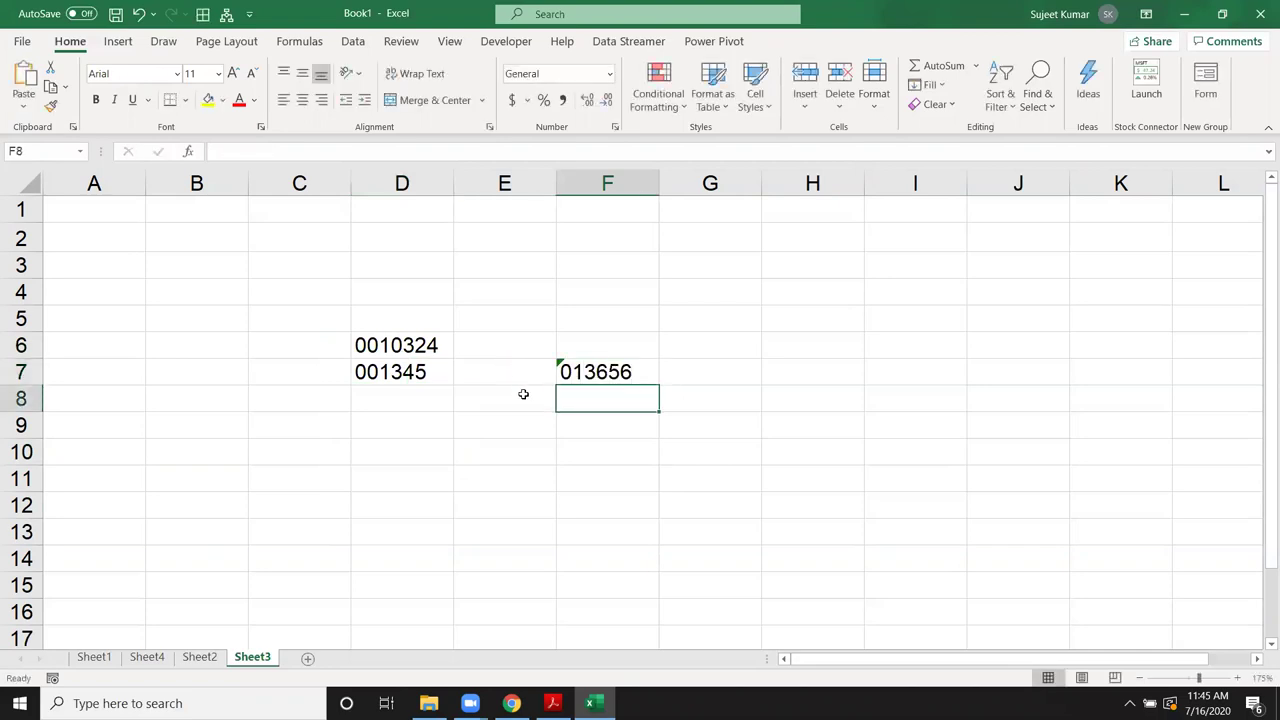
Open the Formulas page of Excel Options and drag the dialog right to reveal D6:D7.
{"action": "left_click", "coordinate": [18, 44]}
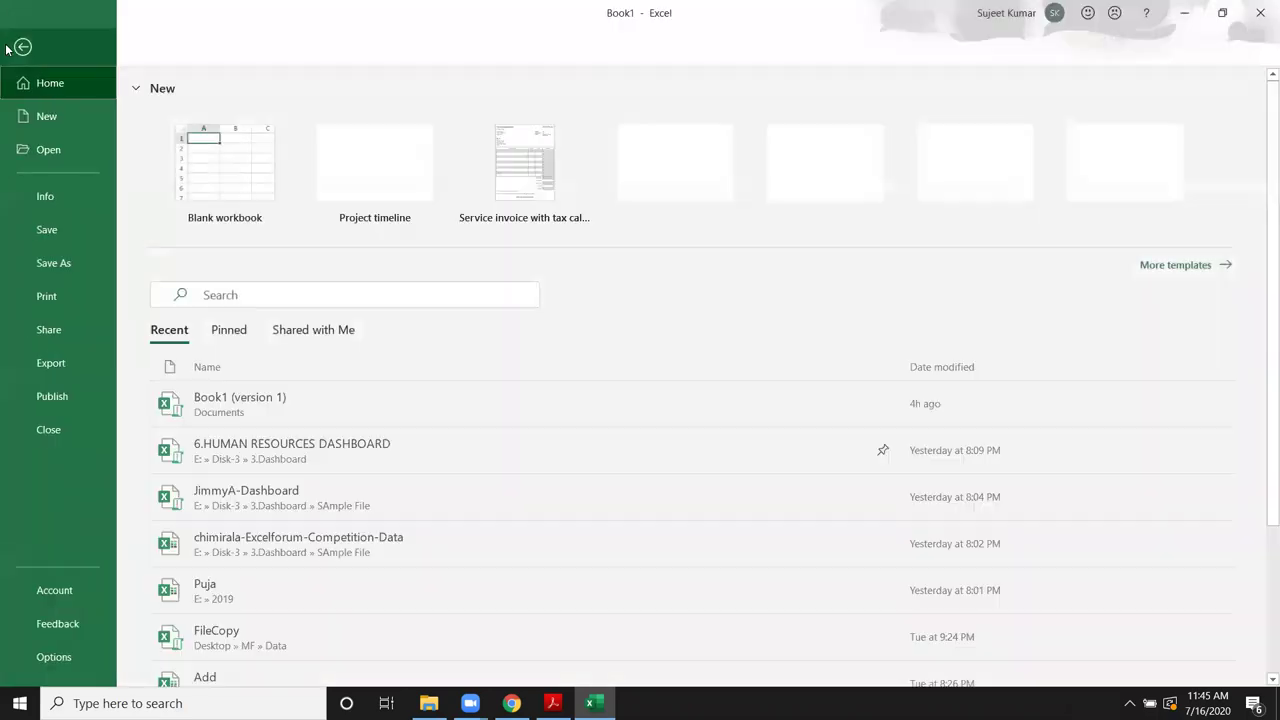
{"action": "left_click", "coordinate": [48, 657]}
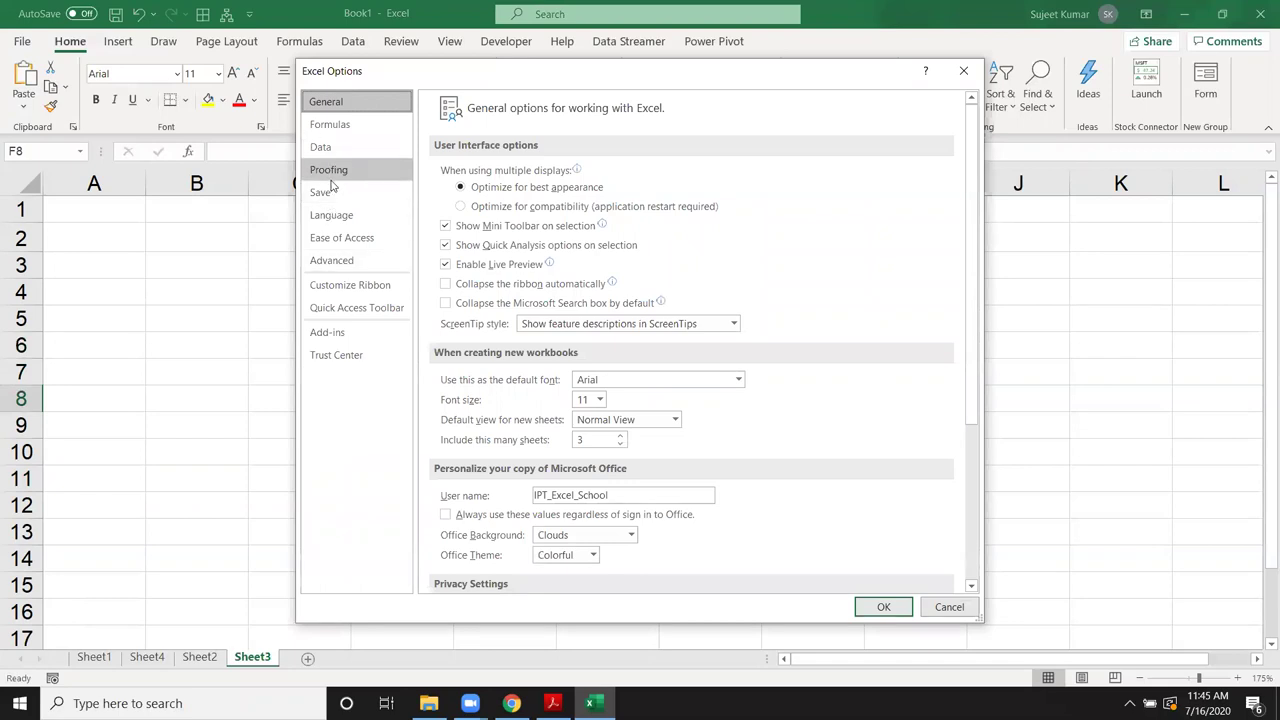
{"action": "left_click", "coordinate": [333, 127]}
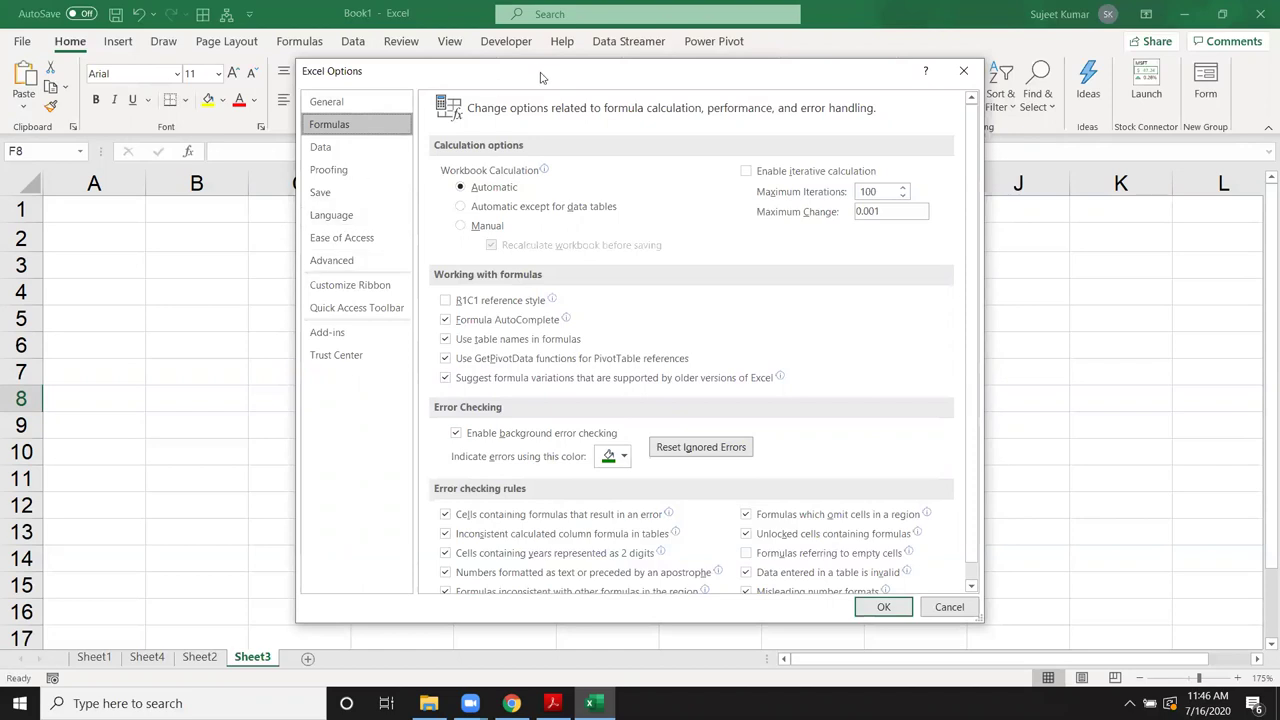
{"action": "left_click_drag", "start_coordinate": [543, 72], "coordinate": [784, 65]}
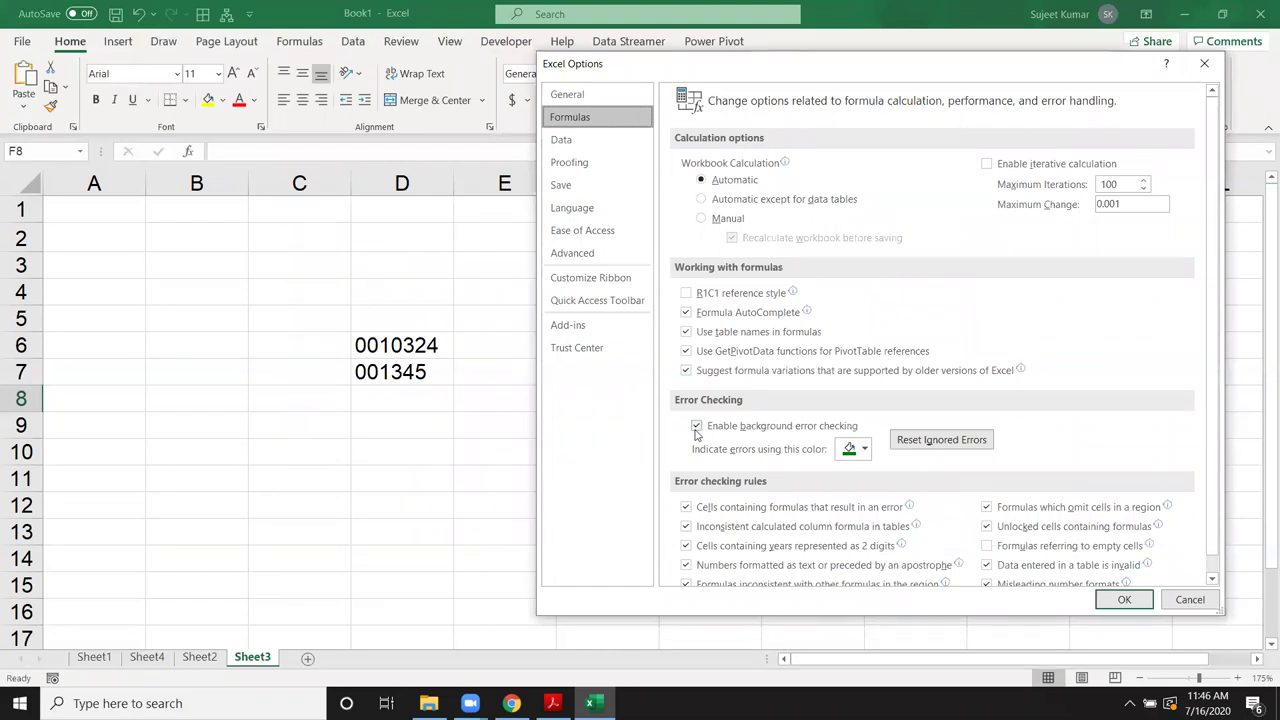
View the Data and Proofing options, then look up DS in the AutoCorrect replacement list.
{"action": "left_click", "coordinate": [578, 140]}
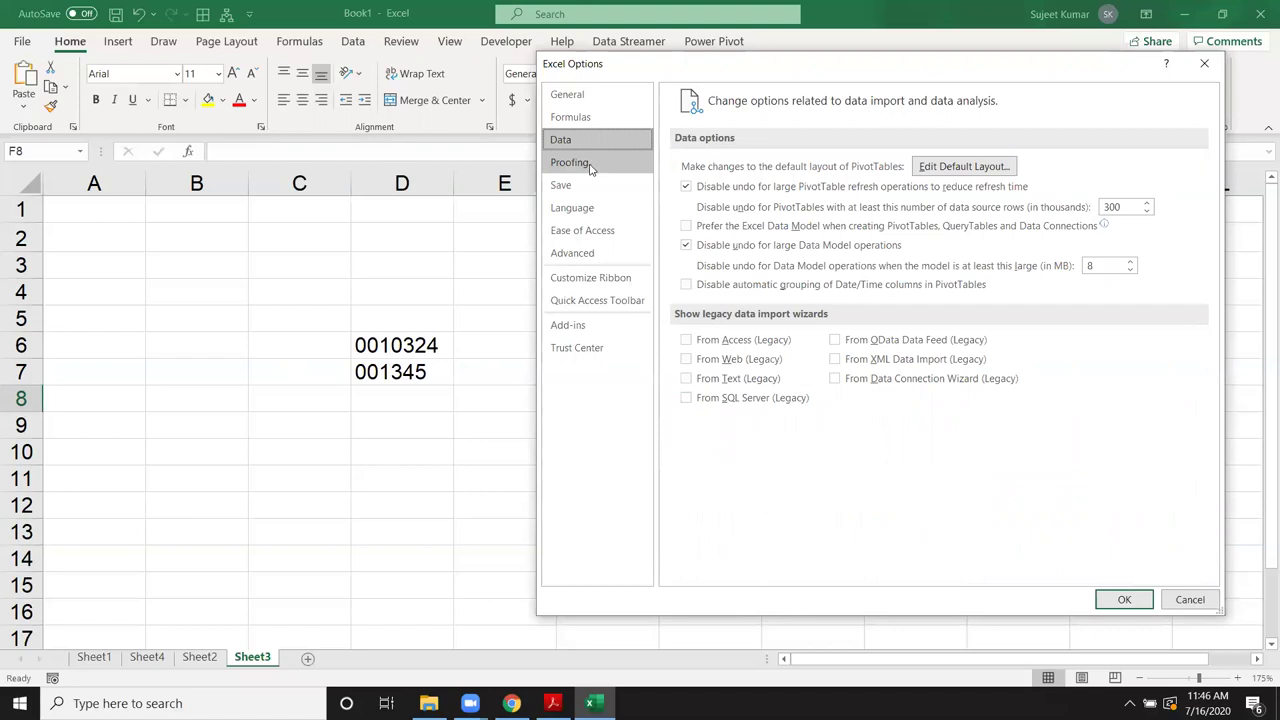
{"action": "left_click", "coordinate": [590, 166]}
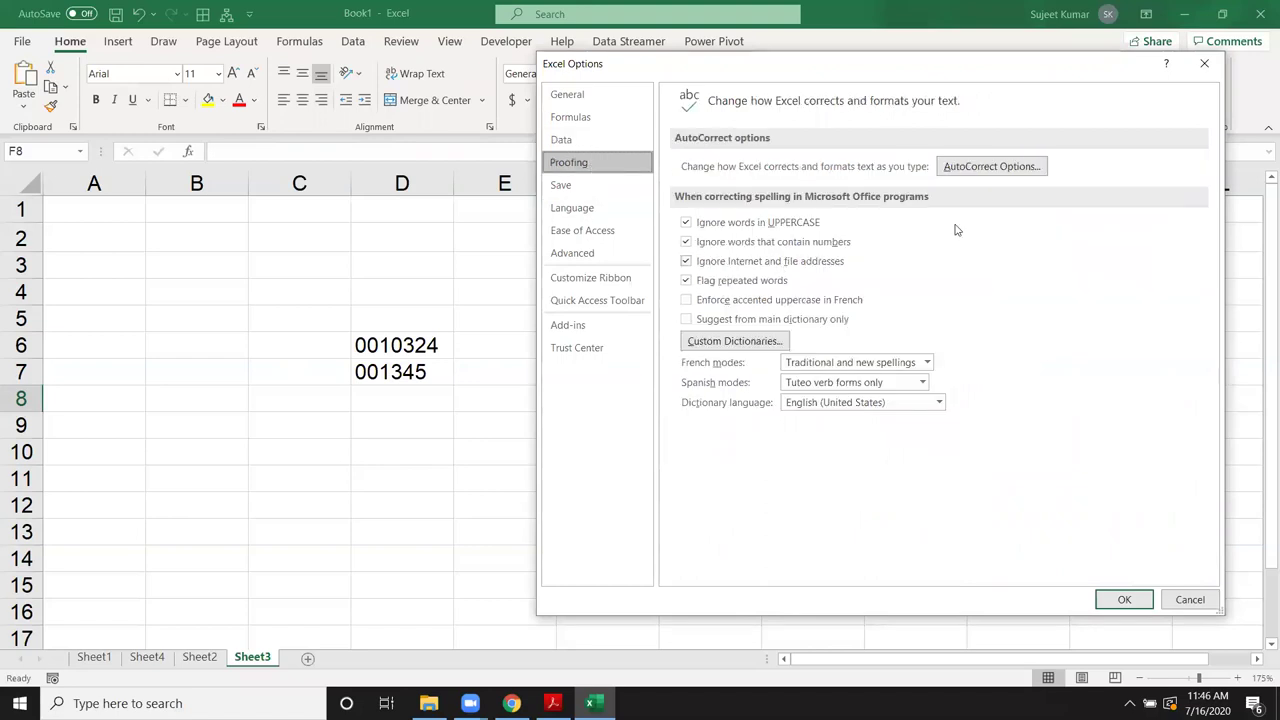
{"action": "left_click", "coordinate": [979, 170]}
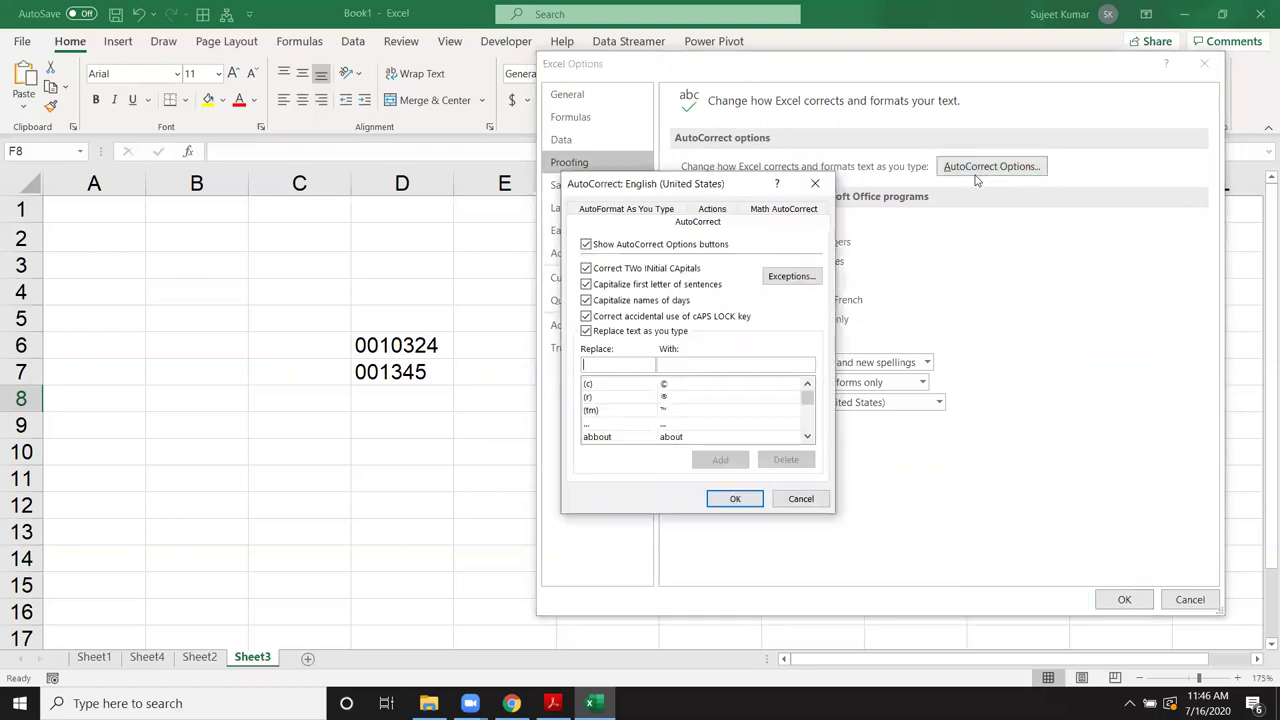
{"action": "type", "text": "DS"}
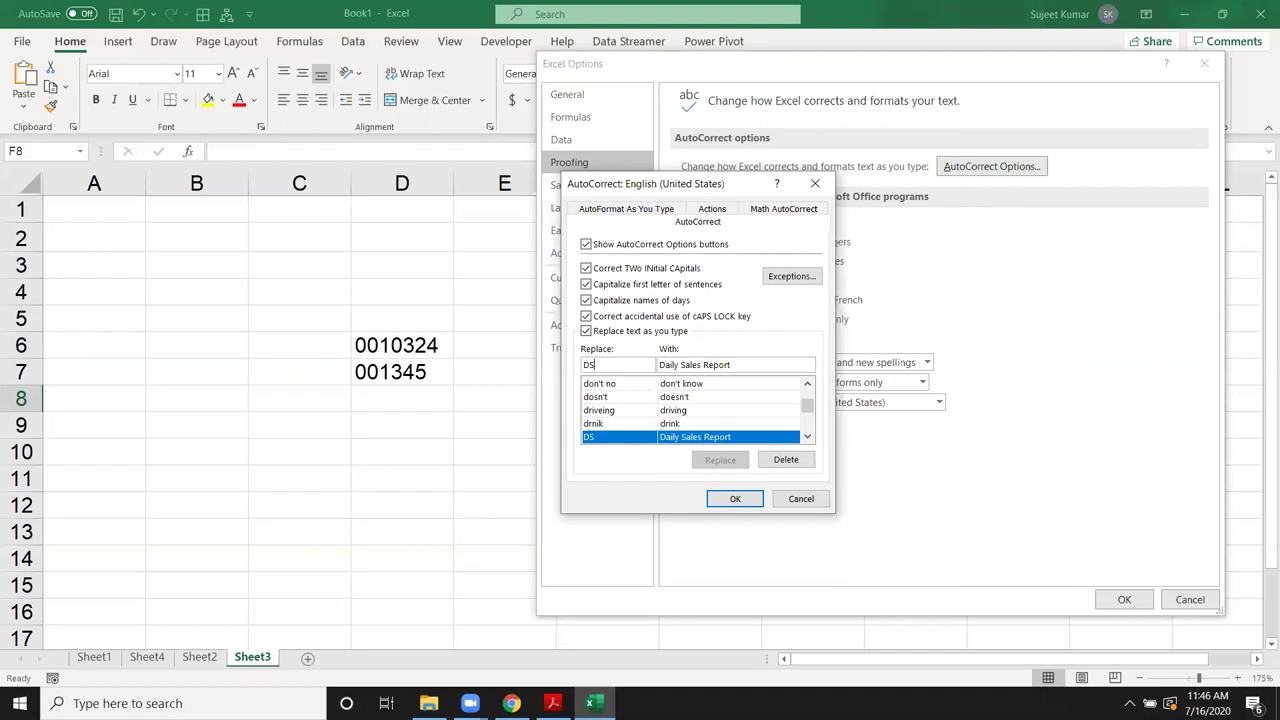
Type DS in C10 so it expands to Daily Sales Report, then open the File start page.
{"action": "left_click", "coordinate": [324, 441]}
{"action": "type", "text": "DS"}
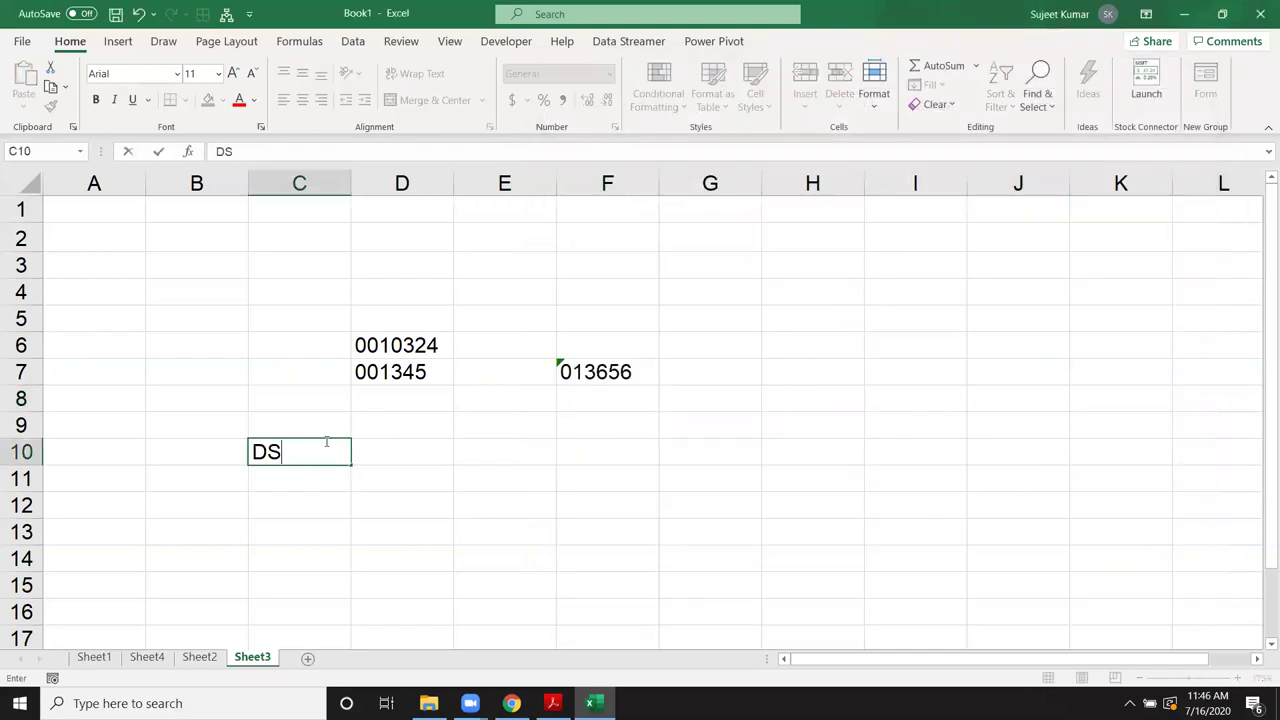
{"action": "key", "text": "Return"}
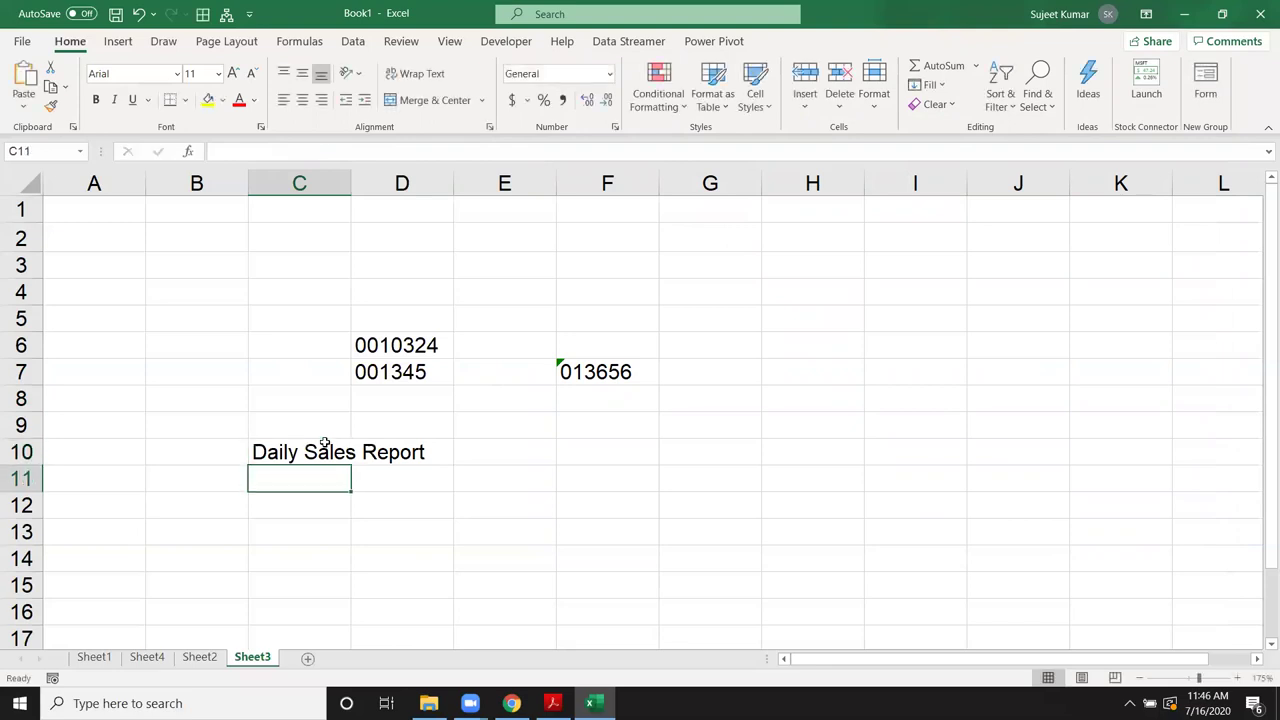
{"action": "left_click", "coordinate": [22, 41]}
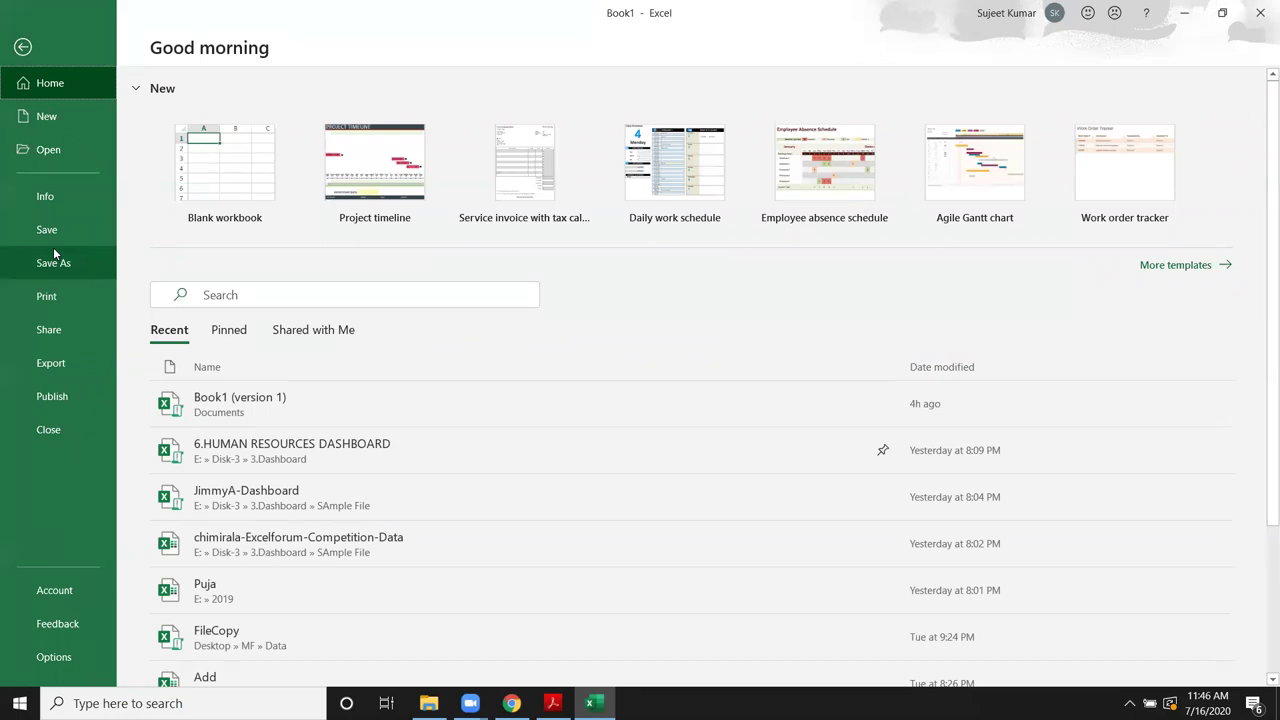
In Proofing's AutoCorrect list, change the lookup from DS to MS and highlight the Daily Sales Report entry.
{"action": "left_click", "coordinate": [66, 656]}
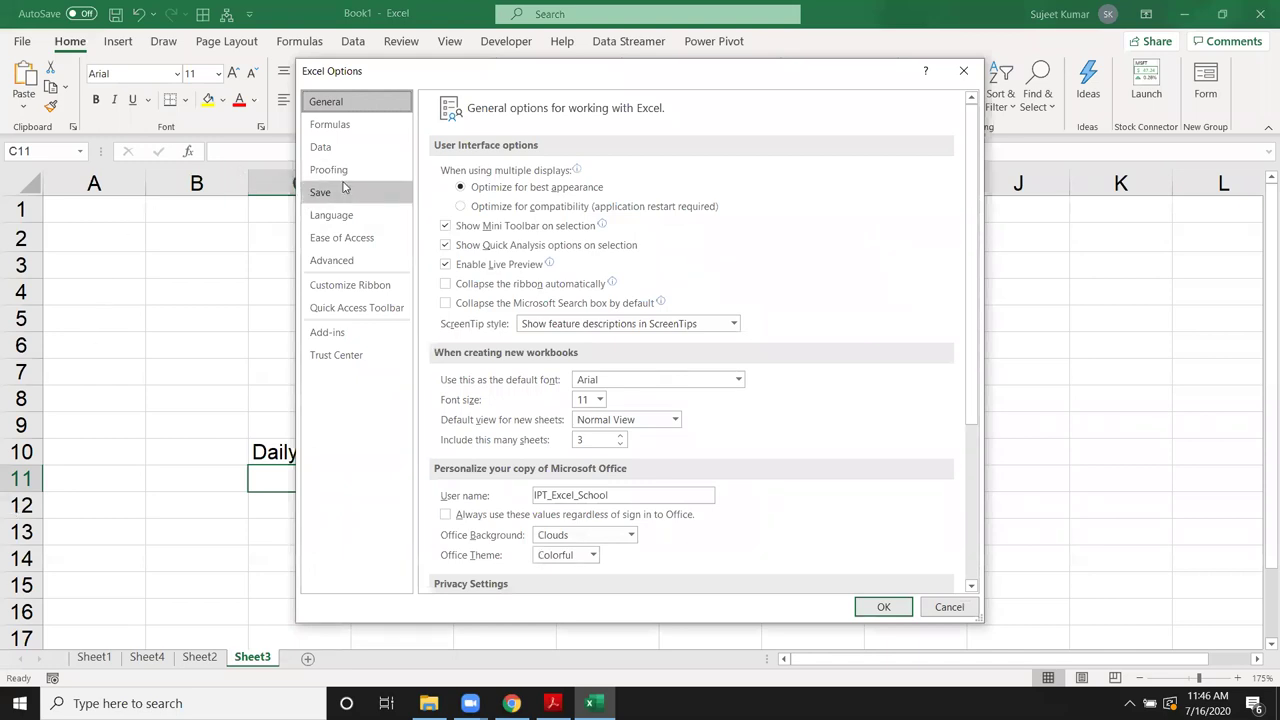
{"action": "left_click", "coordinate": [341, 172]}
{"action": "left_click", "coordinate": [771, 180]}
{"action": "type", "text": "DS"}
{"action": "key", "text": "BackSpace"}
{"action": "key", "text": "BackSpace"}
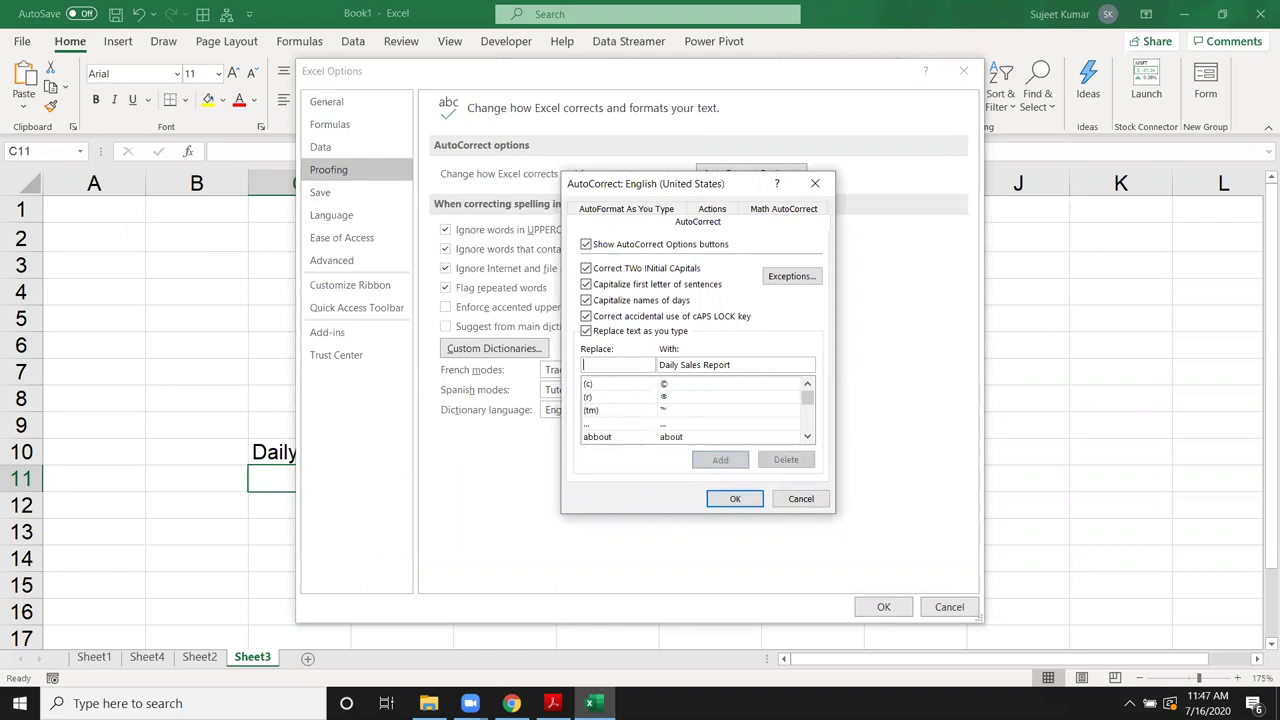
{"action": "type", "text": "MS"}
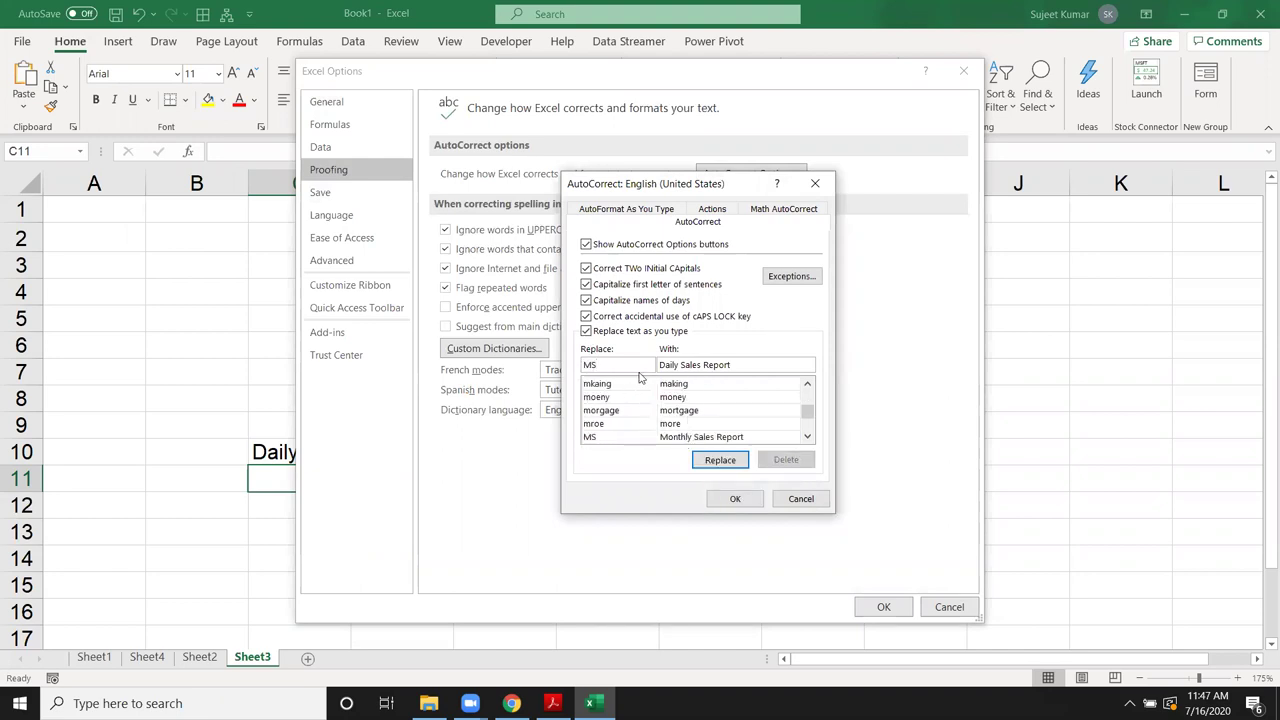
{"action": "left_click_drag", "start_coordinate": [613, 364], "coordinate": [584, 365]}
{"action": "left_click_drag", "start_coordinate": [740, 364], "coordinate": [645, 363]}
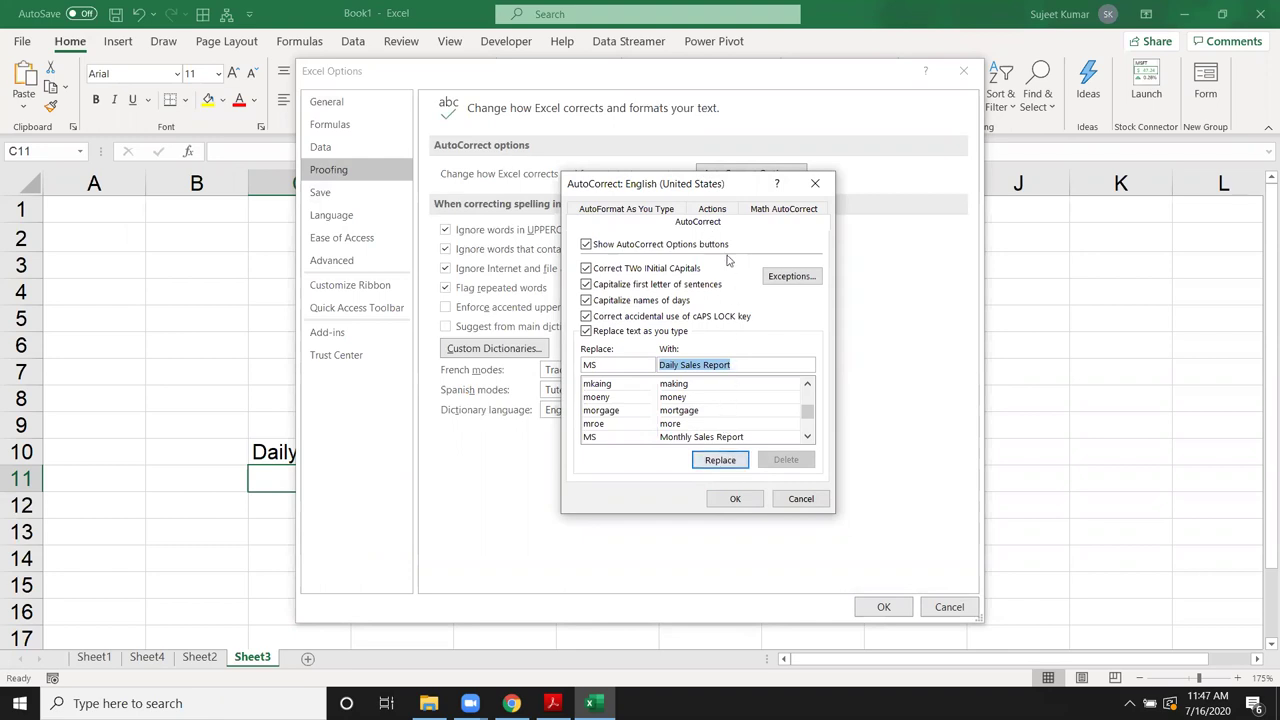
Browse the AutoFormat As You Type and Math AutoCorrect pages, then close AutoCorrect.
{"action": "left_click", "coordinate": [718, 219]}
{"action": "left_click", "coordinate": [714, 211]}
{"action": "left_click", "coordinate": [660, 228]}
{"action": "left_click", "coordinate": [780, 225]}
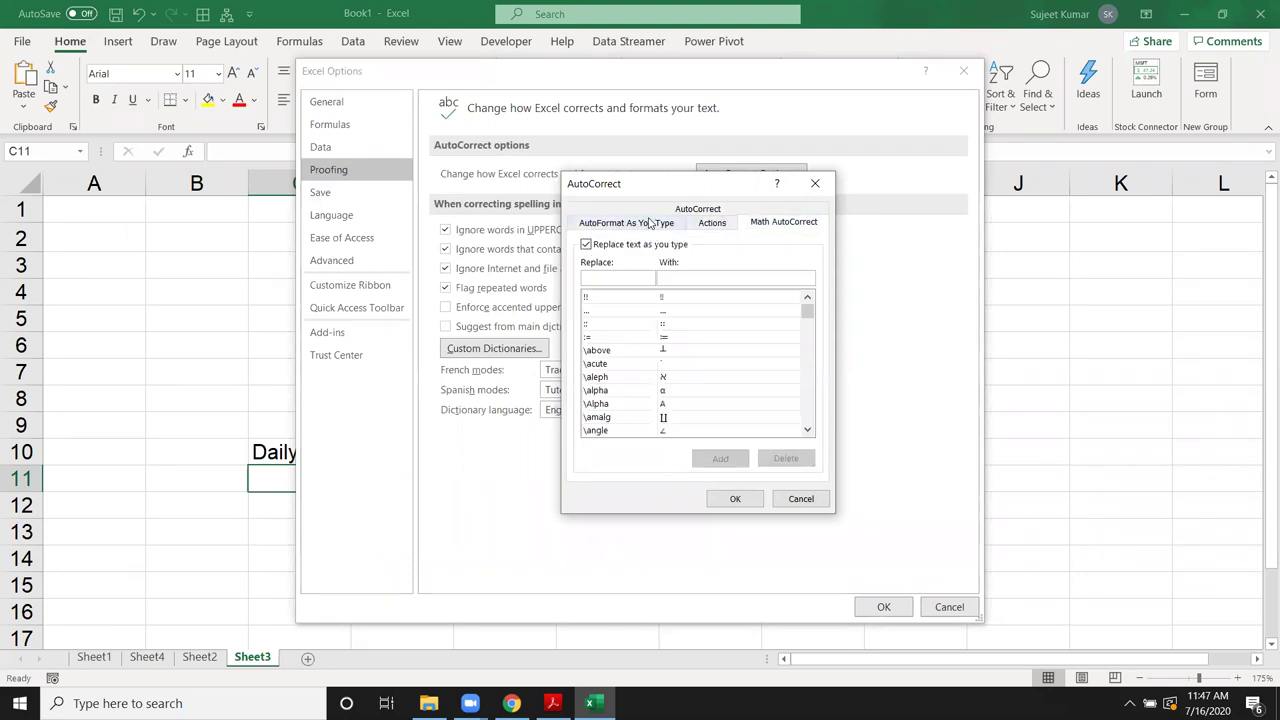
{"action": "left_click", "coordinate": [641, 224]}
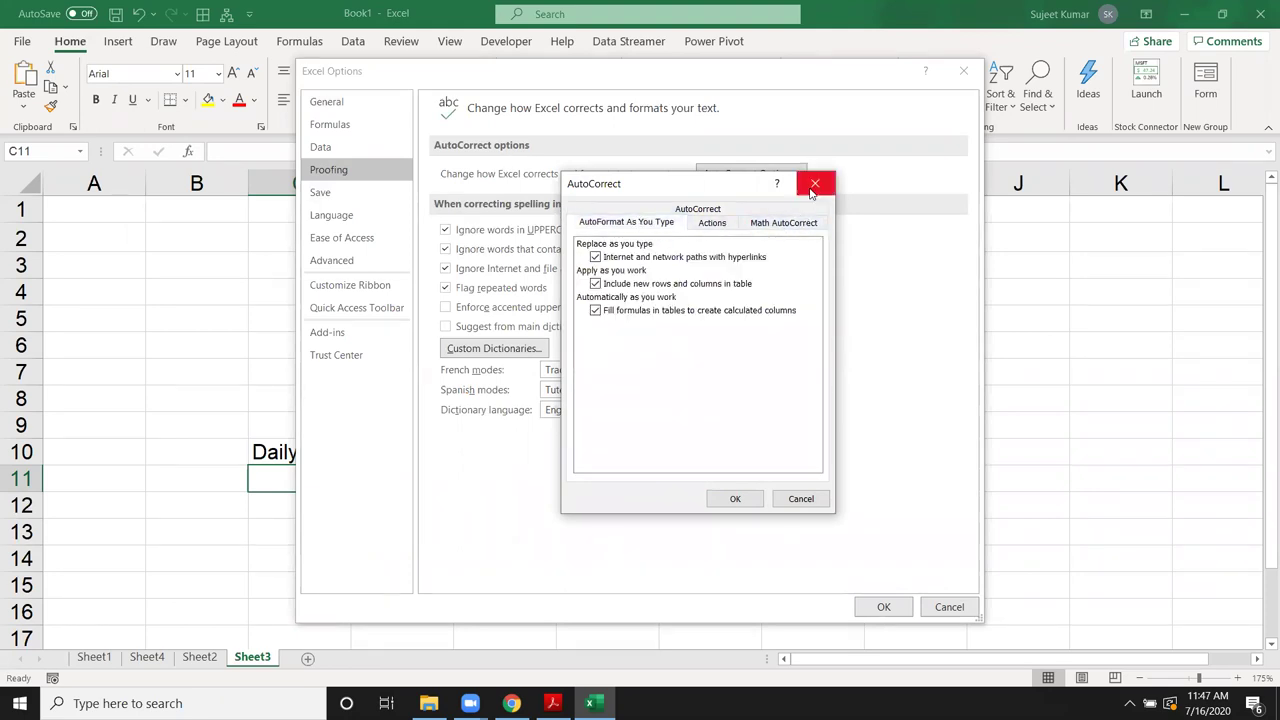
{"action": "left_click", "coordinate": [815, 183]}
{"action": "left_click", "coordinate": [963, 70]}
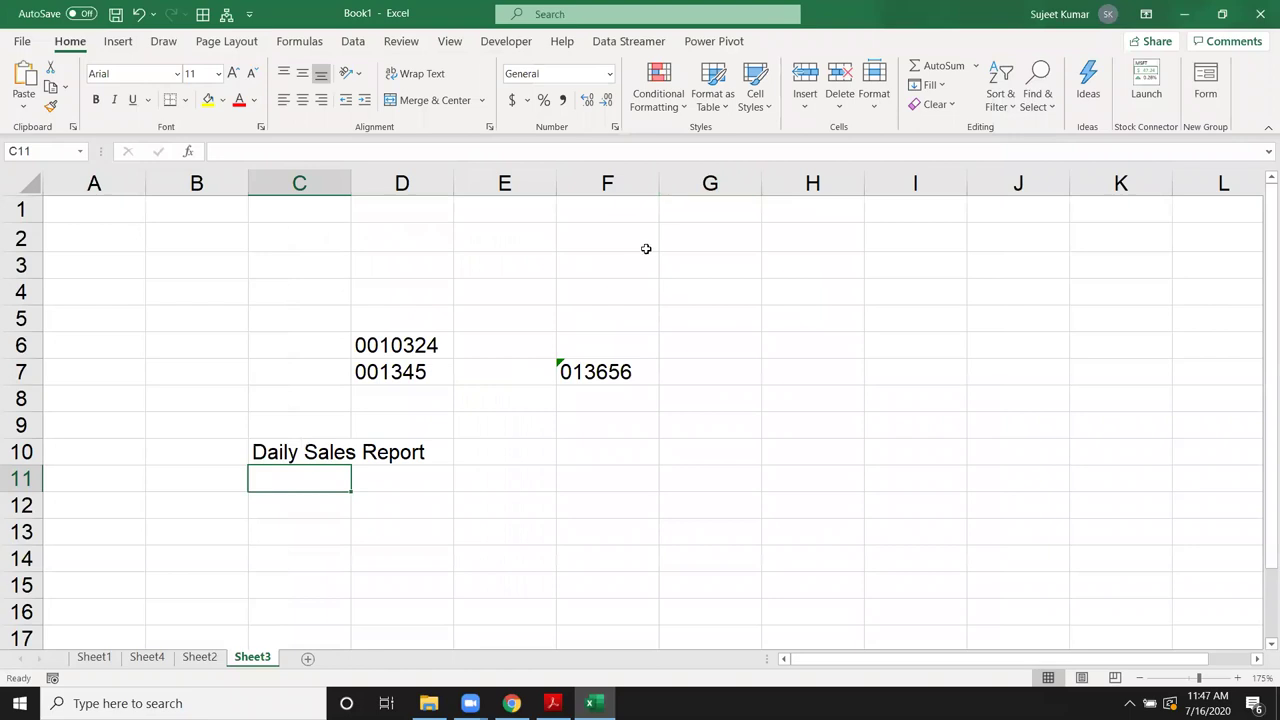
{"action": "left_click", "coordinate": [647, 251]}
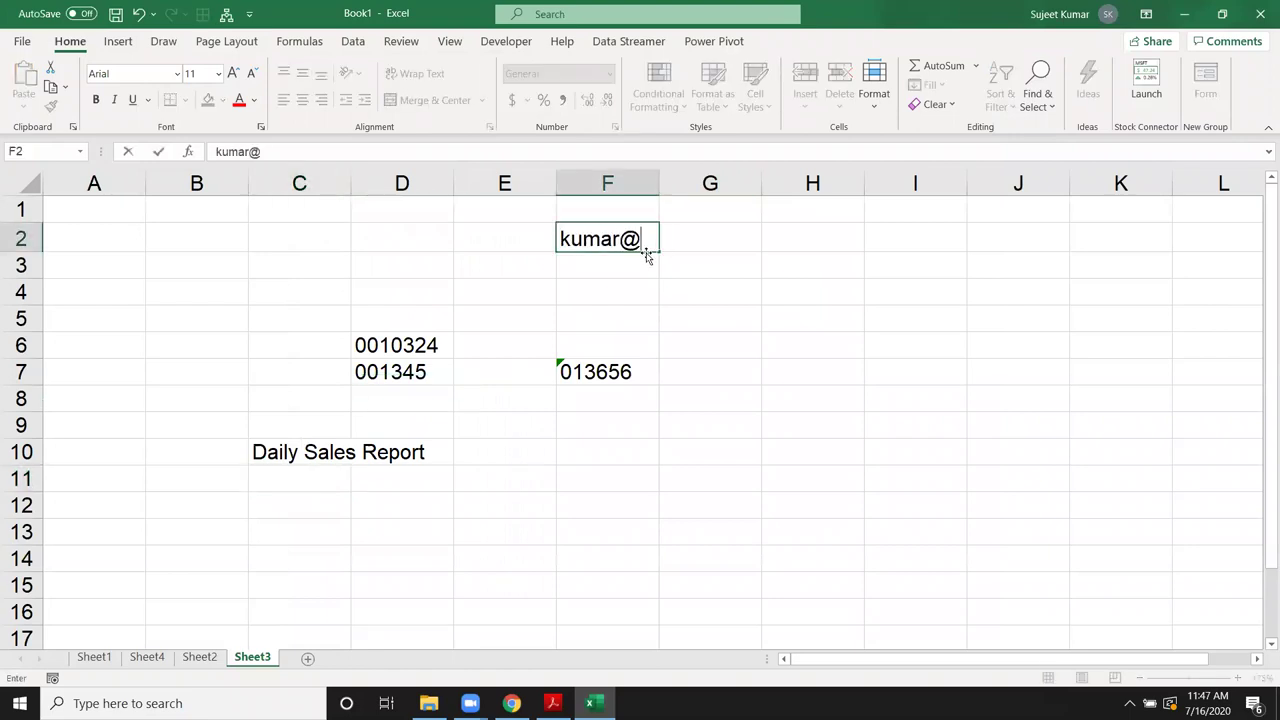
{"action": "key", "text": "Return"}
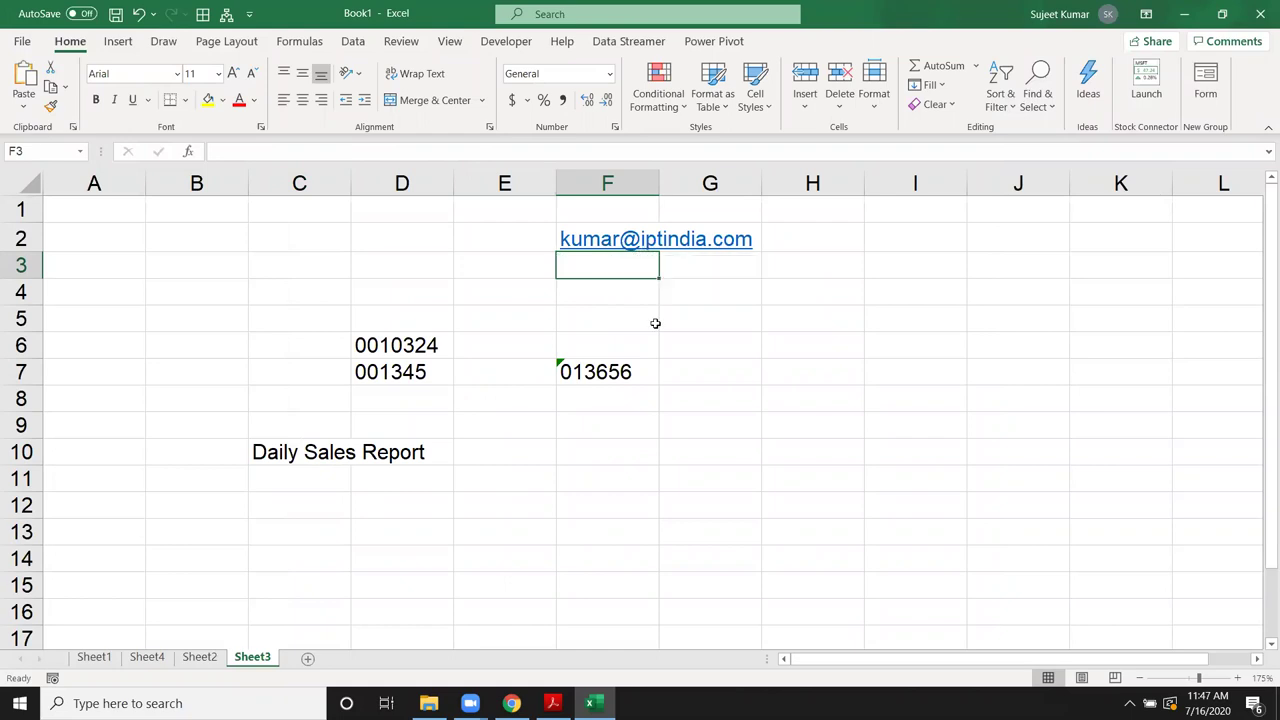
{"action": "type", "text": "www.g"}
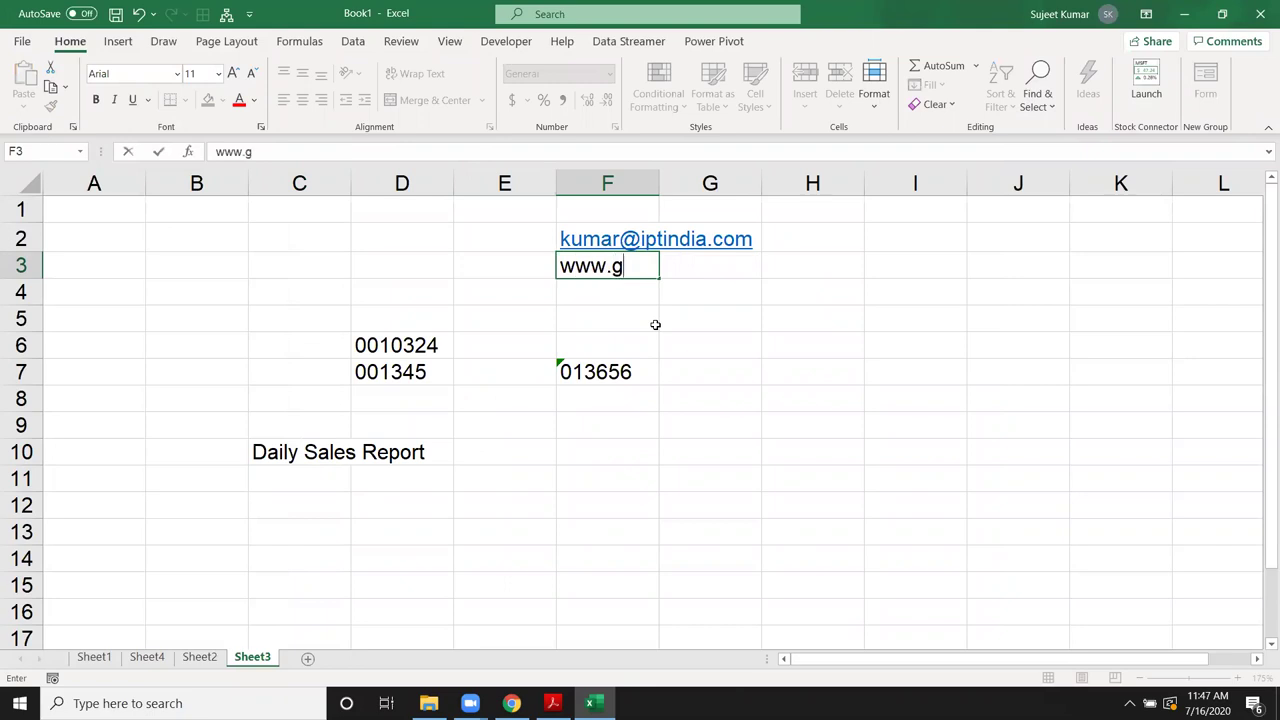
{"action": "type", "text": "oogle.com"}
{"action": "key", "text": "Return"}
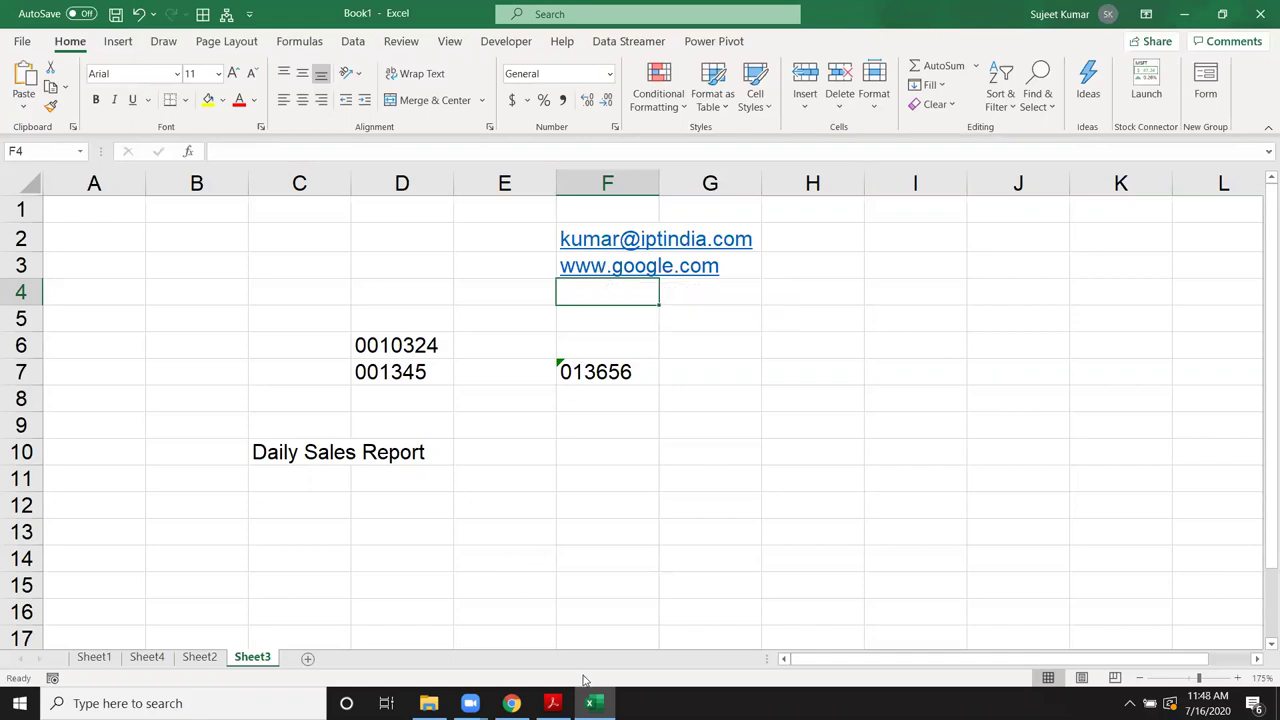
In AutoCorrect's AutoFormat As You Type page, tick the internet and network paths with hyperlinks option.
{"action": "mouse_move", "coordinate": [511, 703]}
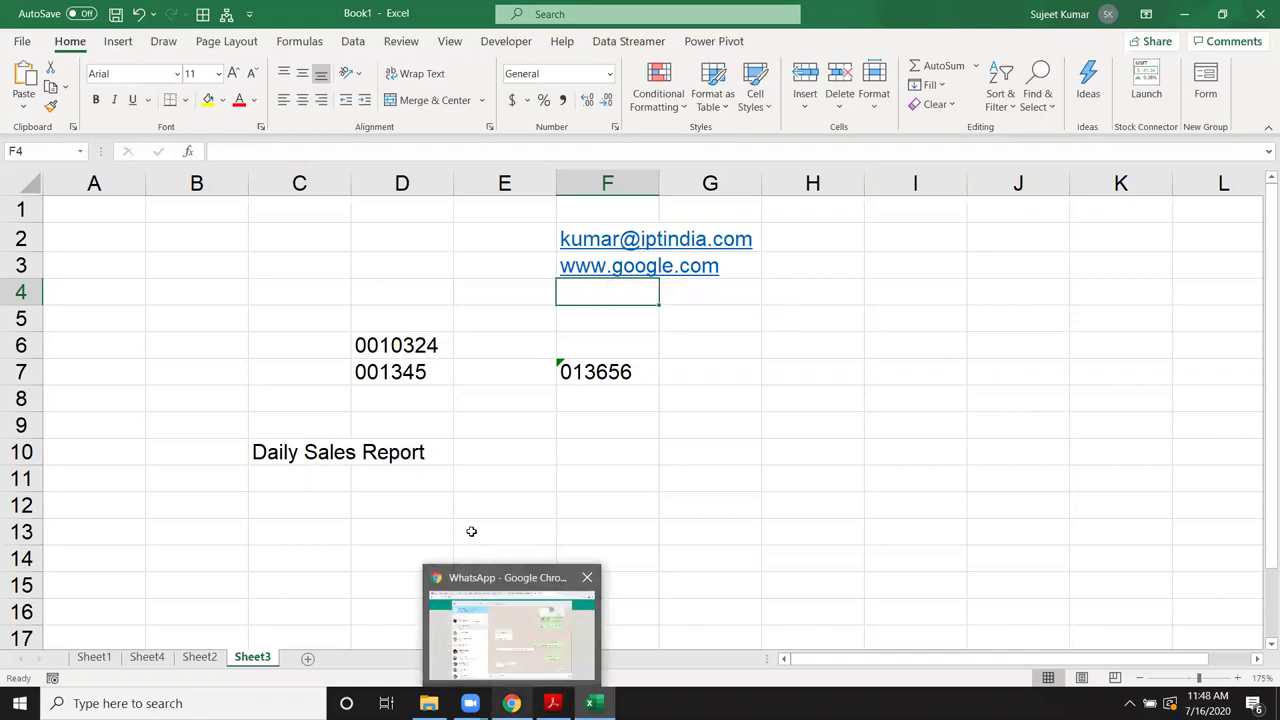
{"action": "left_click", "coordinate": [468, 430]}
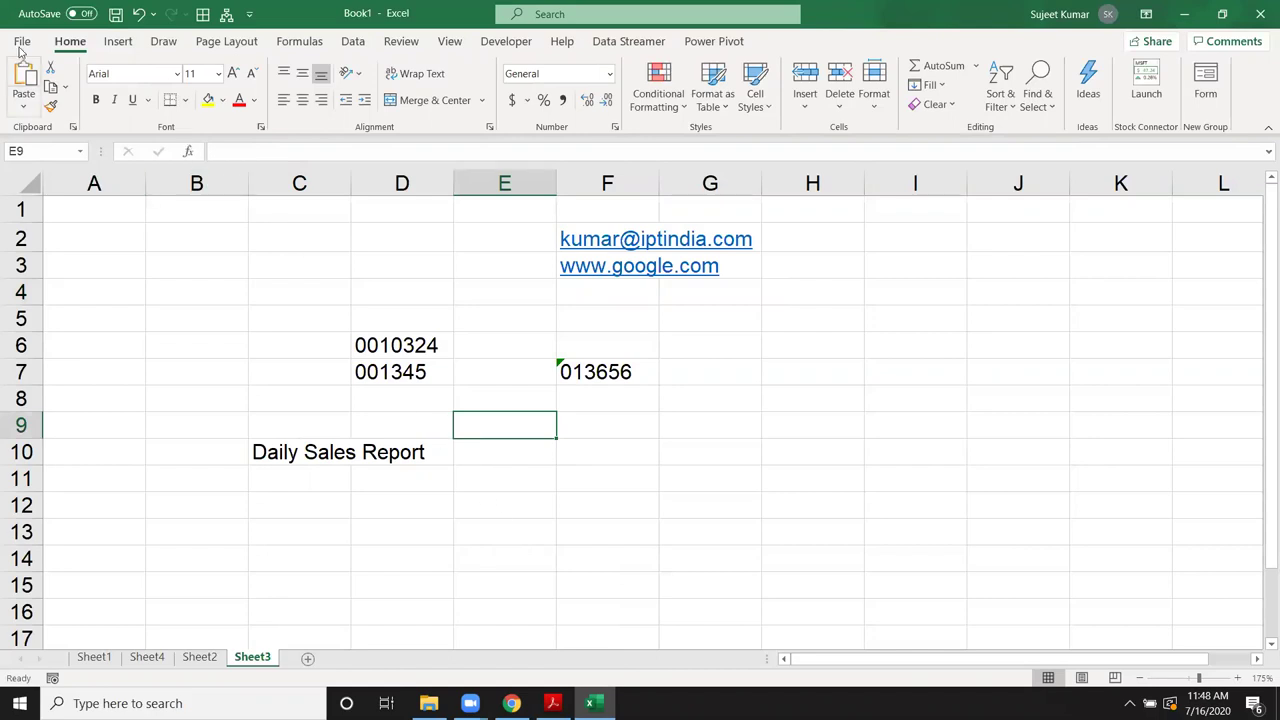
{"action": "left_click", "coordinate": [22, 41]}
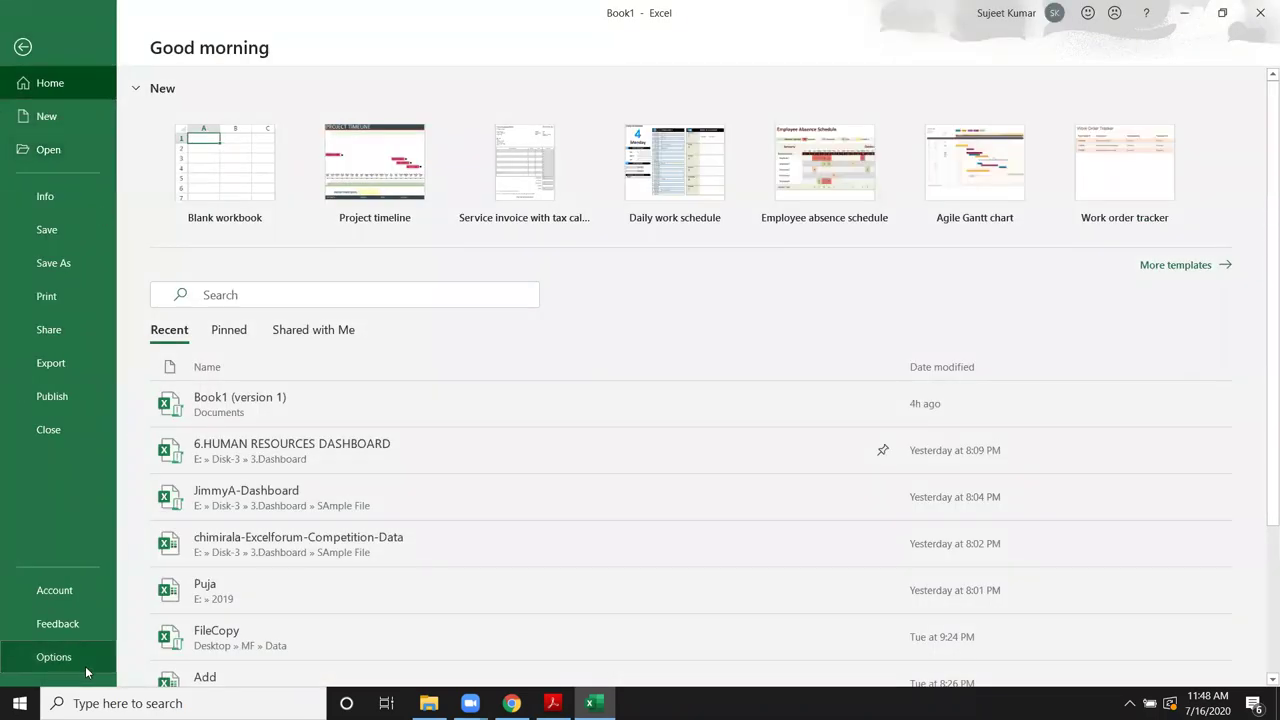
{"action": "left_click", "coordinate": [87, 668]}
{"action": "left_click", "coordinate": [362, 170]}
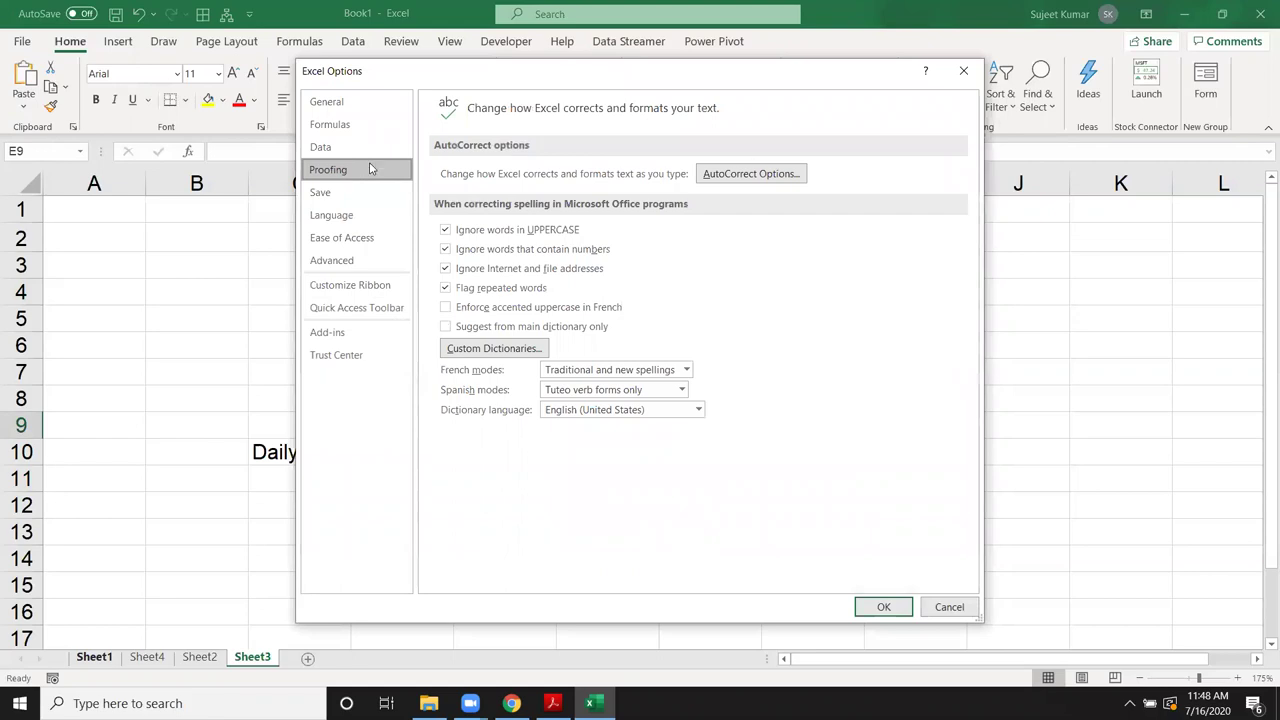
{"action": "left_click", "coordinate": [768, 173]}
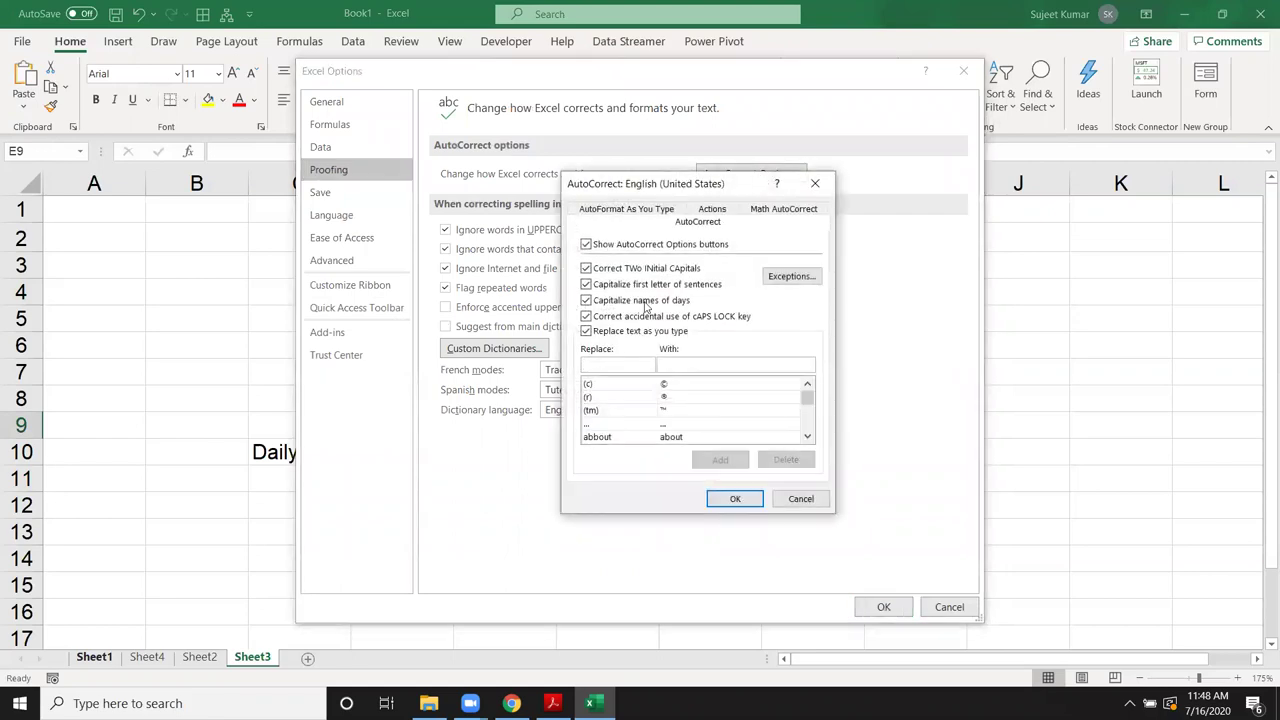
{"action": "left_click", "coordinate": [651, 212]}
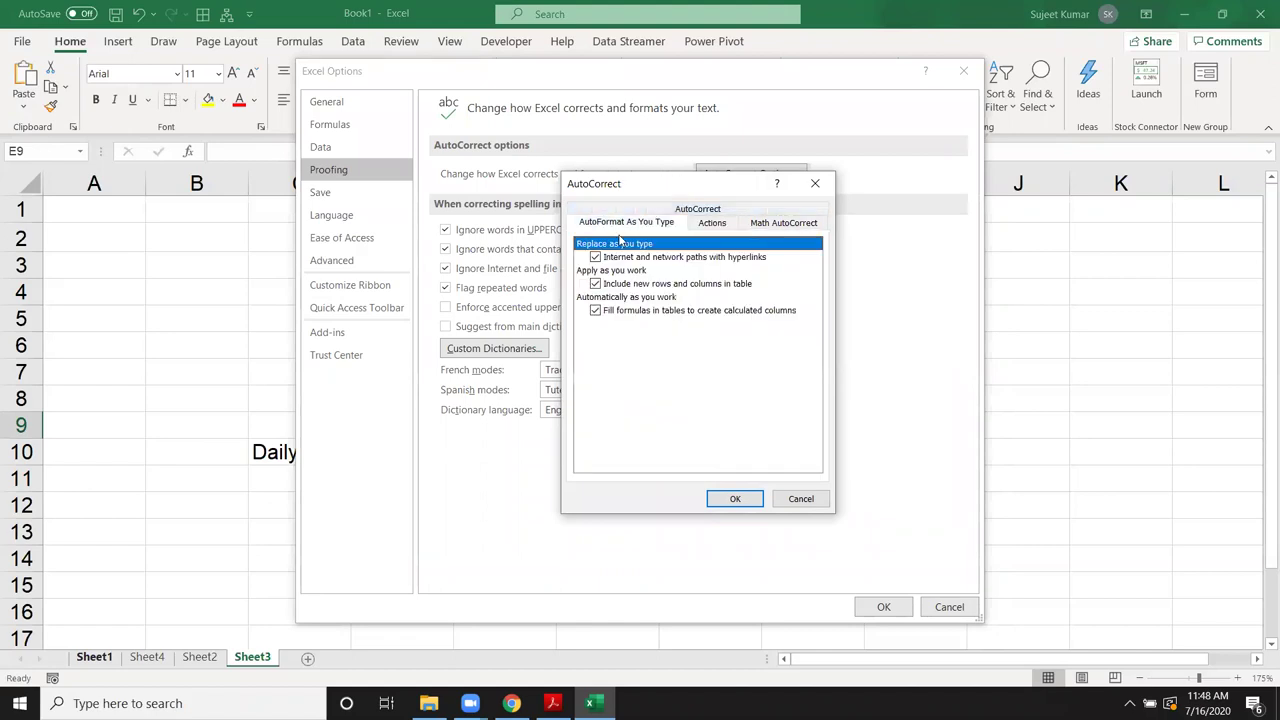
{"action": "left_click", "coordinate": [598, 256]}
{"action": "left_click", "coordinate": [596, 256]}
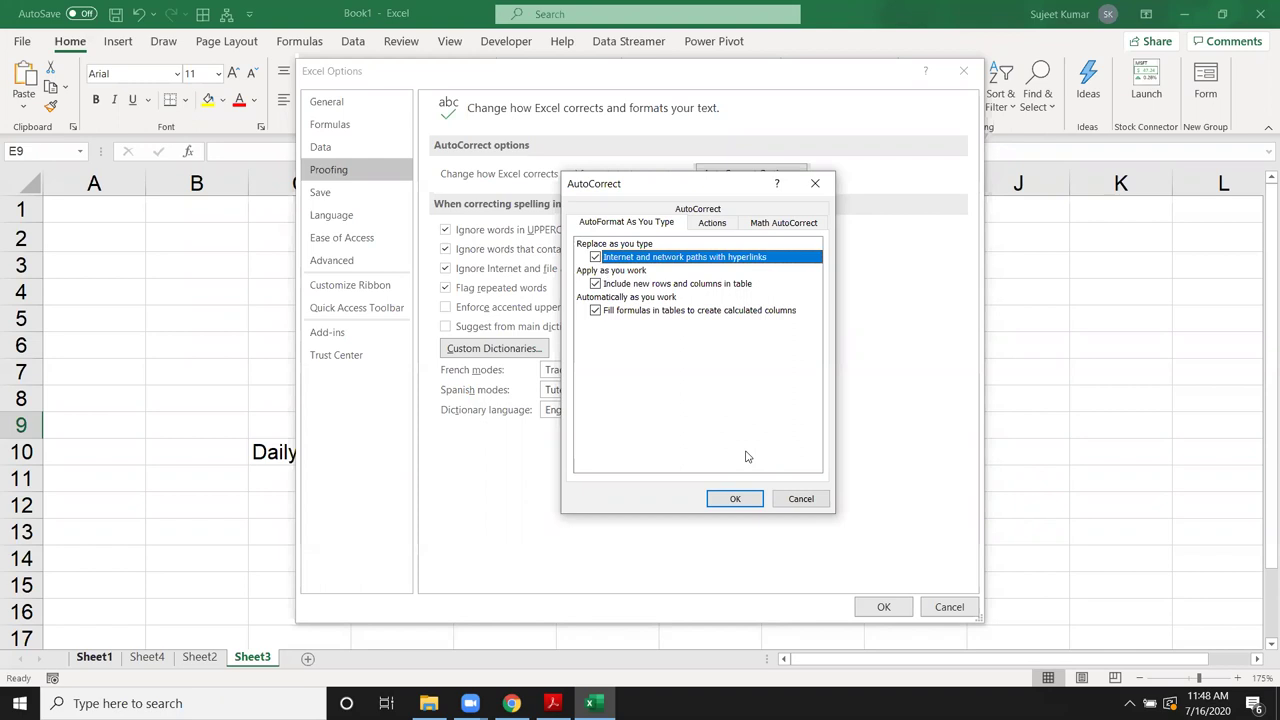
Cancel AutoCorrect, review the Save settings, and close Excel Options.
{"action": "left_click", "coordinate": [801, 499]}
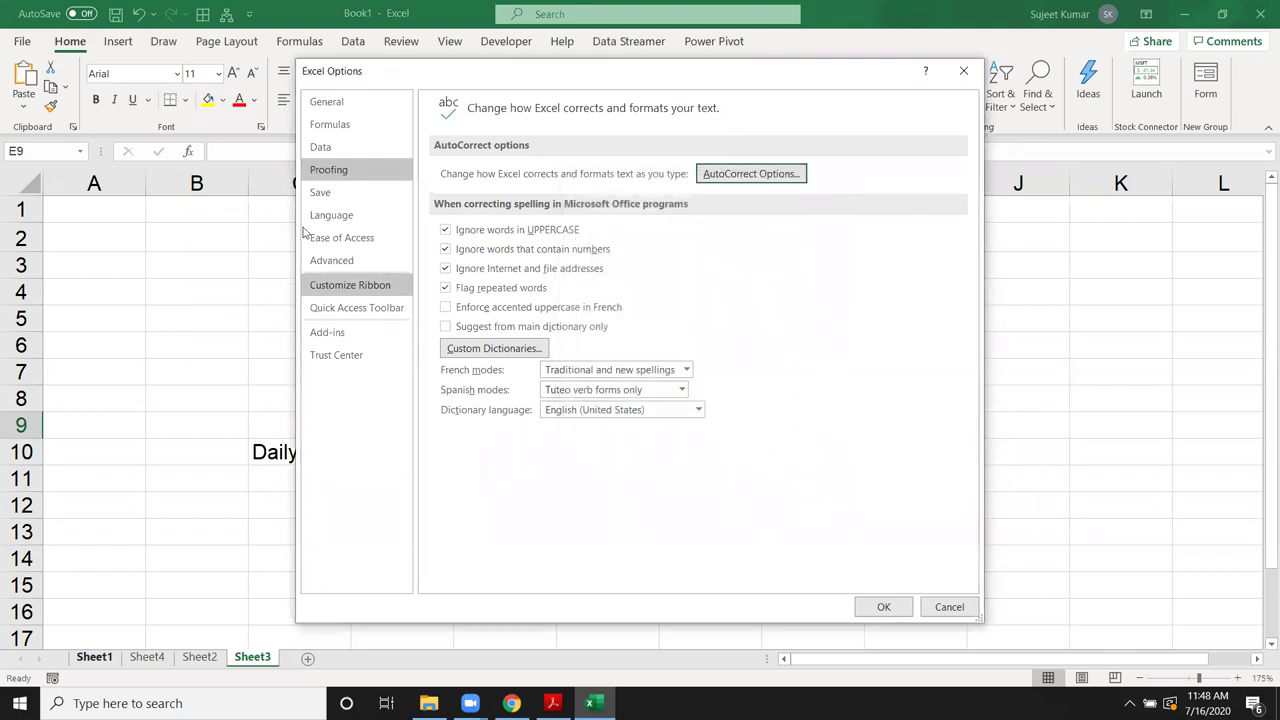
{"action": "left_click", "coordinate": [320, 200]}
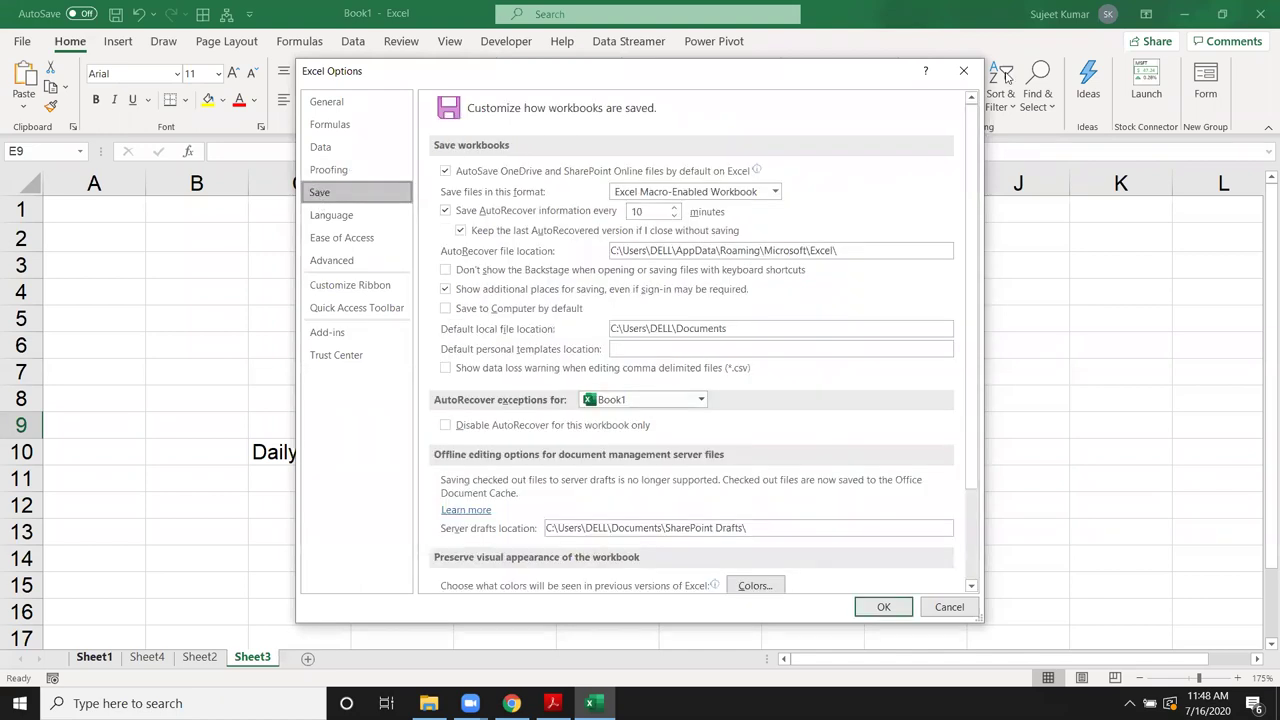
{"action": "left_click", "coordinate": [963, 70]}
{"action": "key", "text": "ctrl+s"}
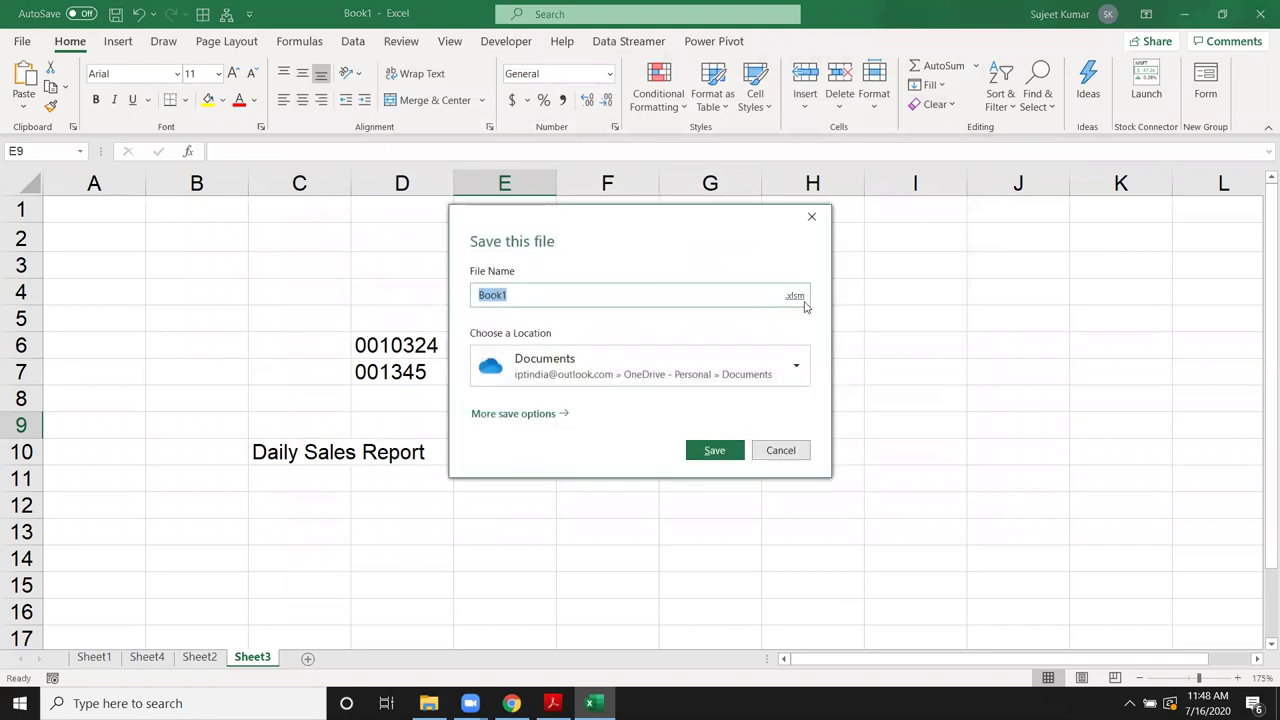
{"action": "left_click", "coordinate": [796, 298]}
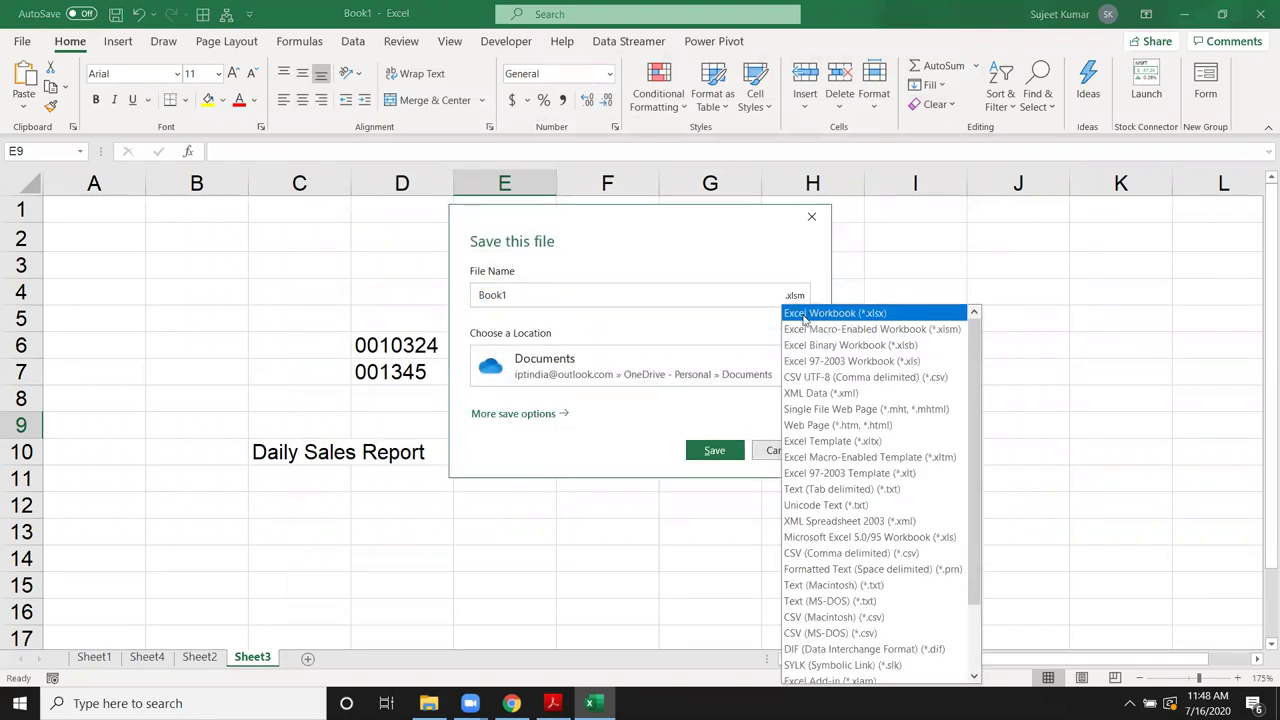
{"action": "left_click", "coordinate": [805, 314]}
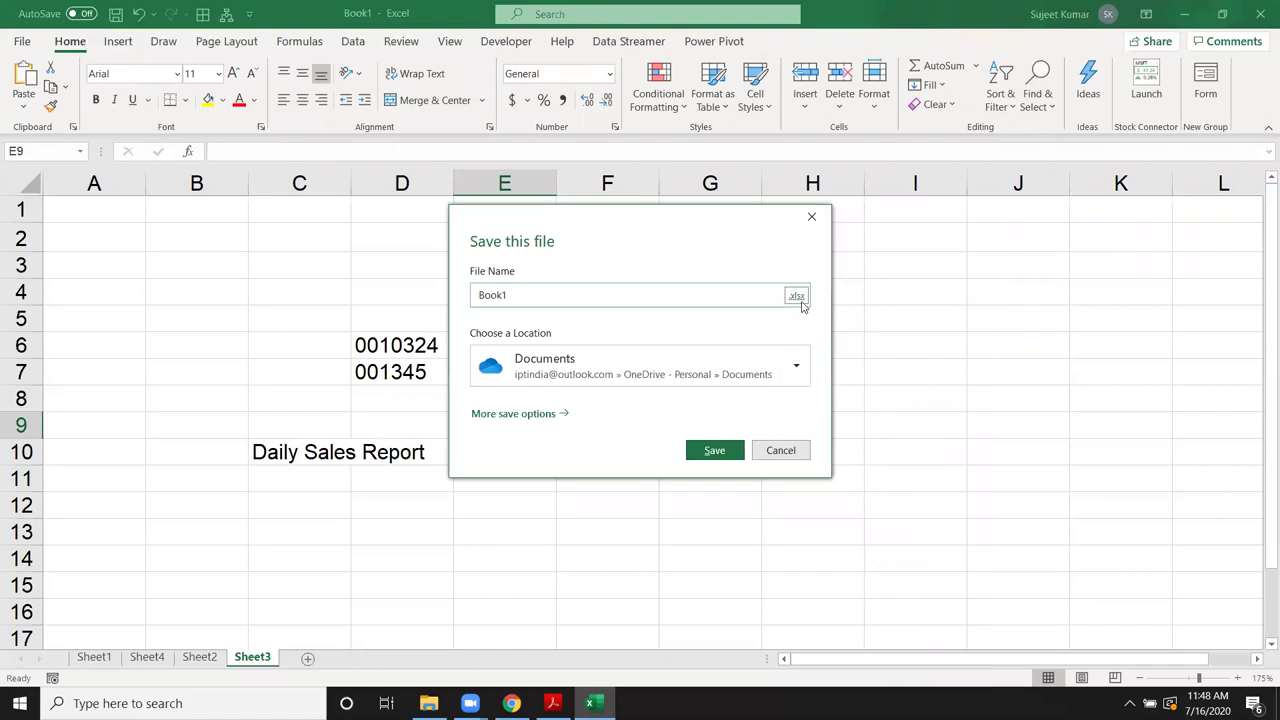
{"action": "left_click", "coordinate": [799, 298]}
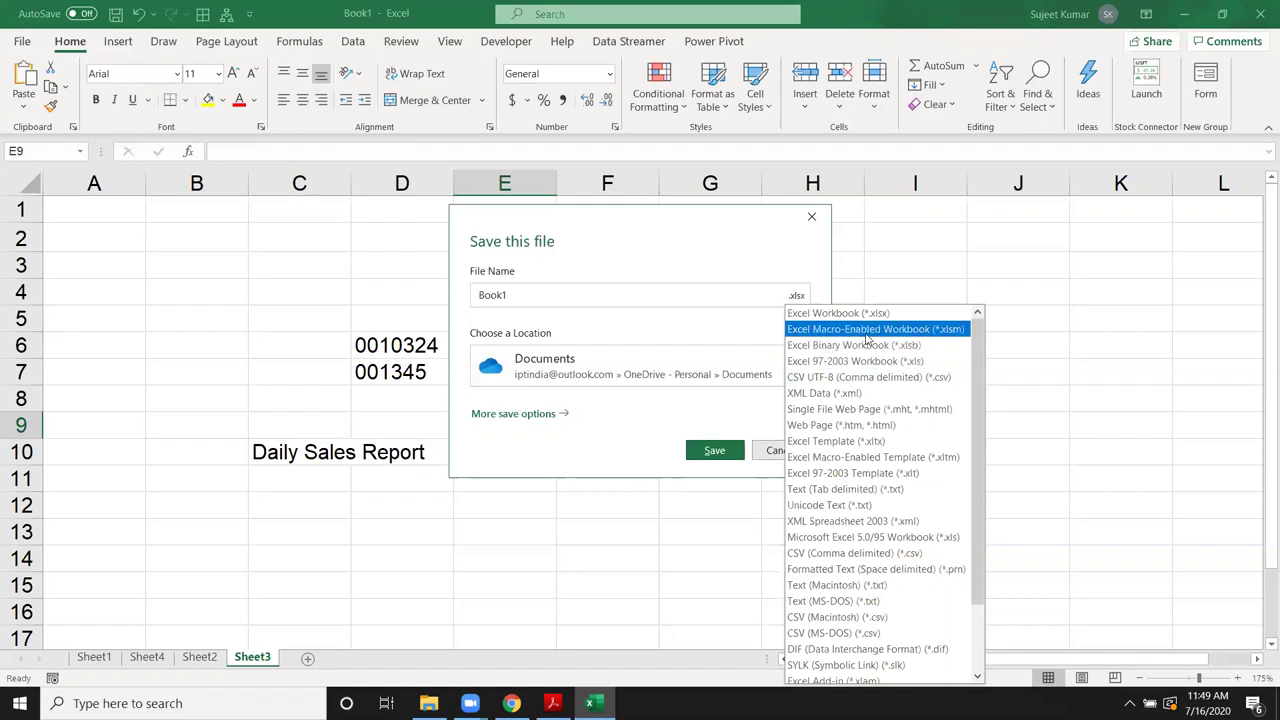
{"action": "left_click", "coordinate": [784, 244]}
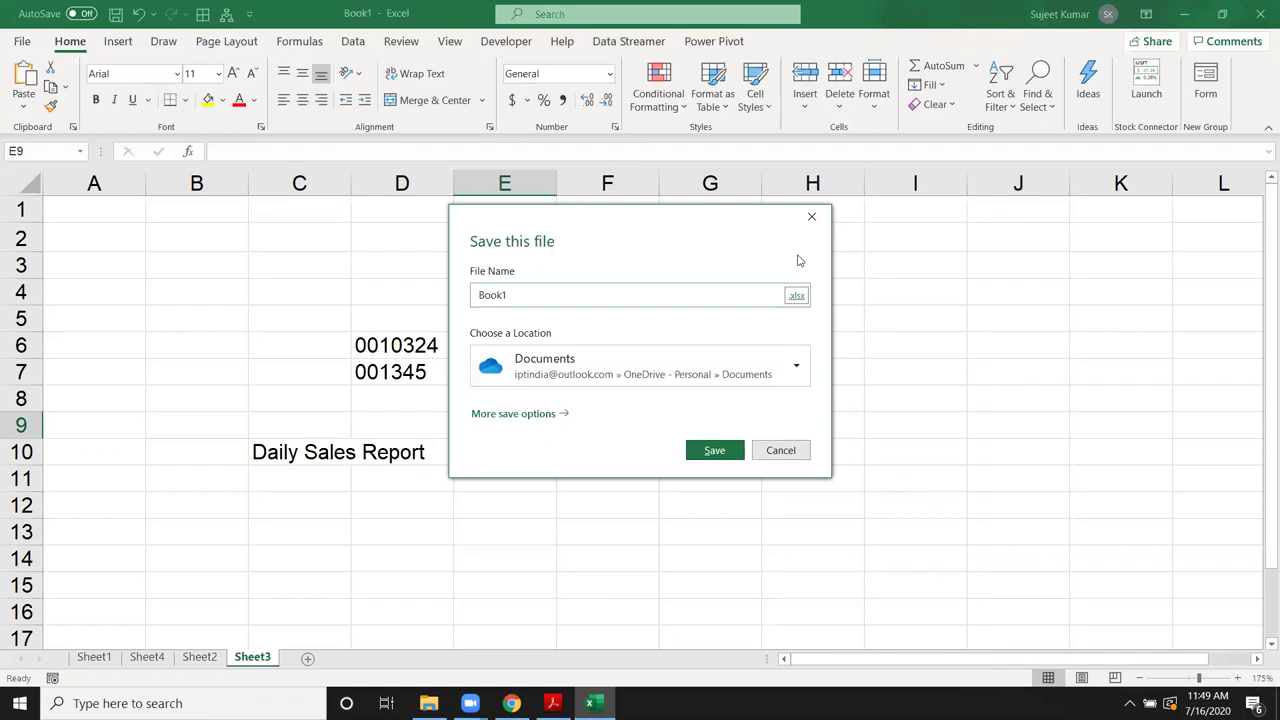
{"action": "left_click", "coordinate": [803, 305]}
{"action": "left_click", "coordinate": [811, 328]}
{"action": "left_click", "coordinate": [810, 226]}
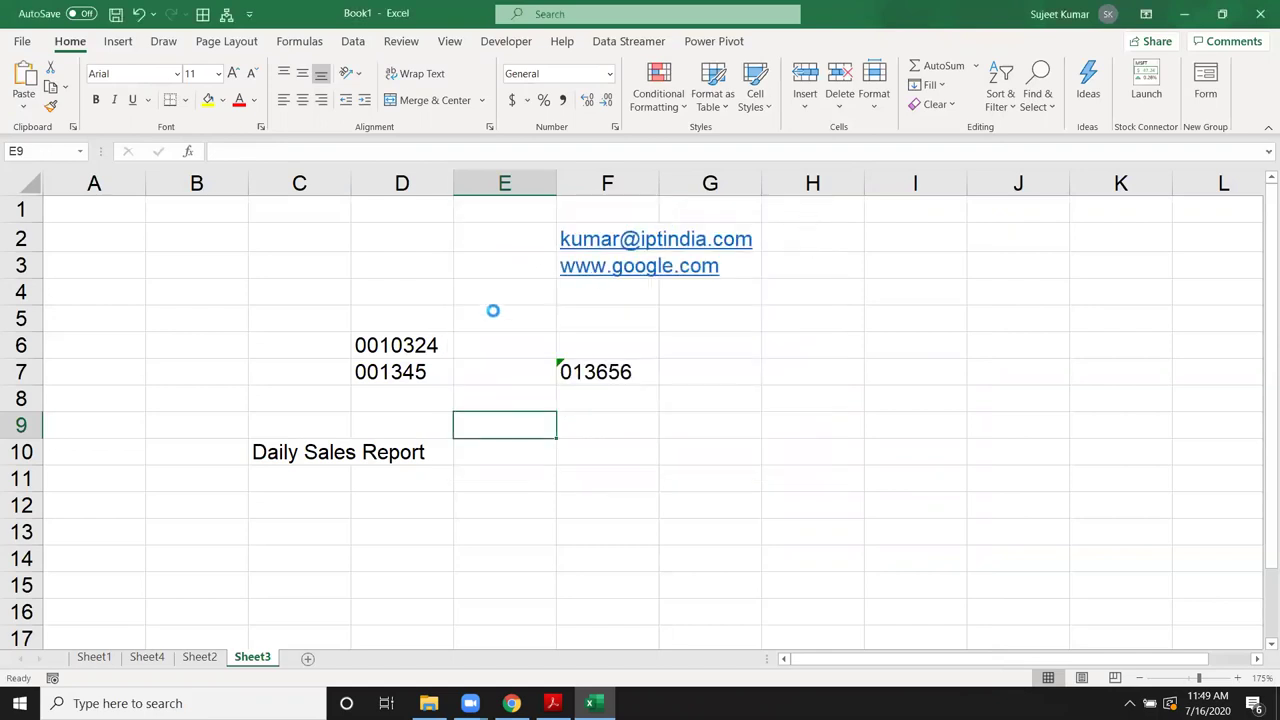
{"action": "left_click", "coordinate": [485, 318]}
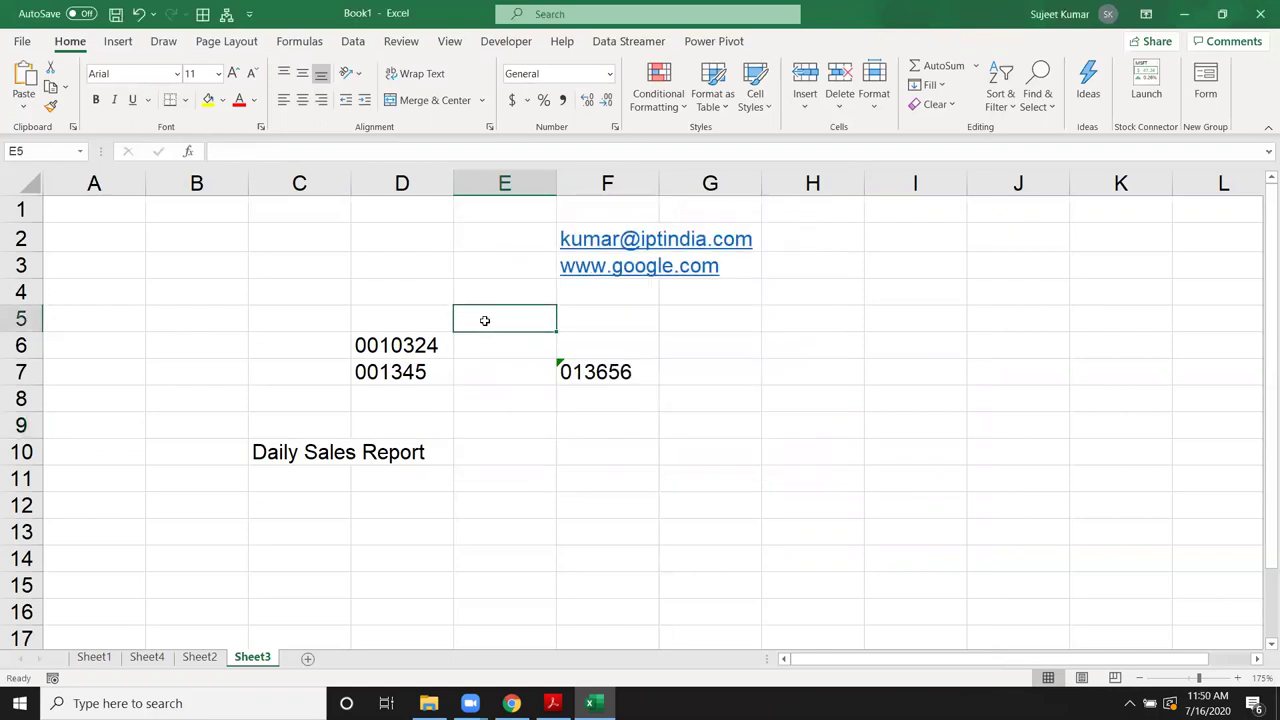
Browse the Desktop's MF folder of workbooks in File Explorer, then close the window.
{"action": "left_click", "coordinate": [428, 703]}
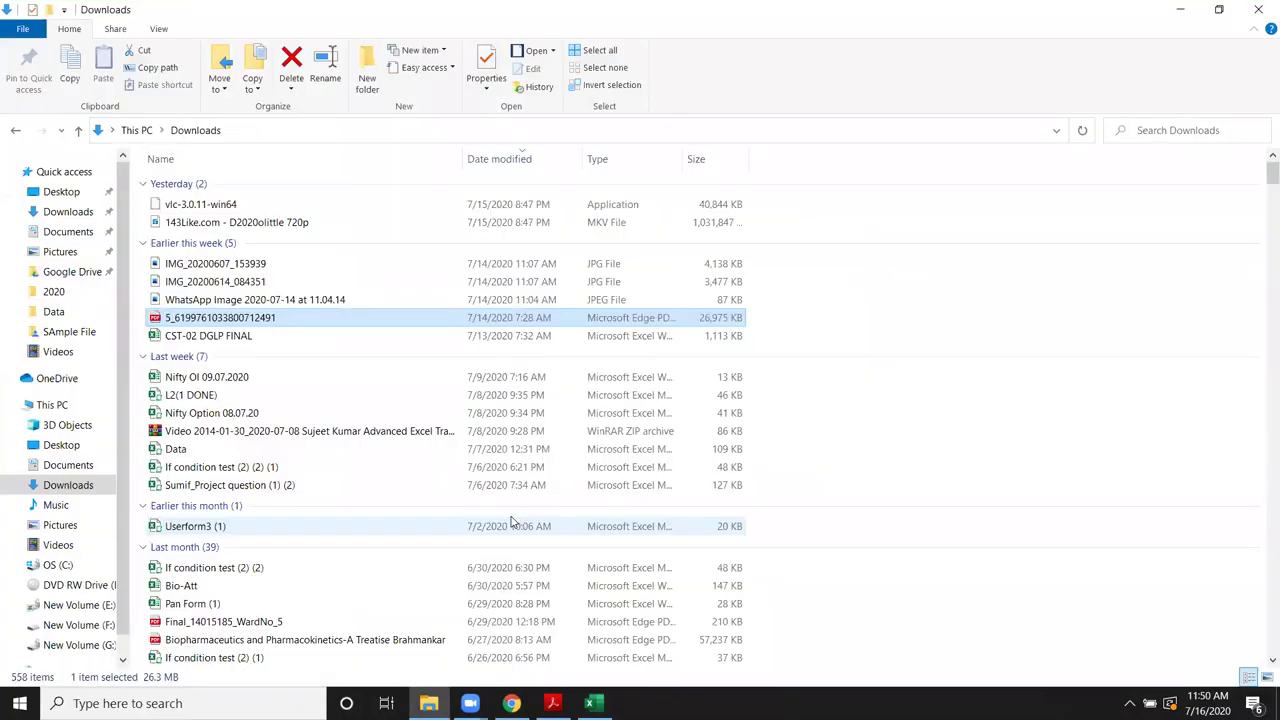
{"action": "left_click", "coordinate": [70, 193]}
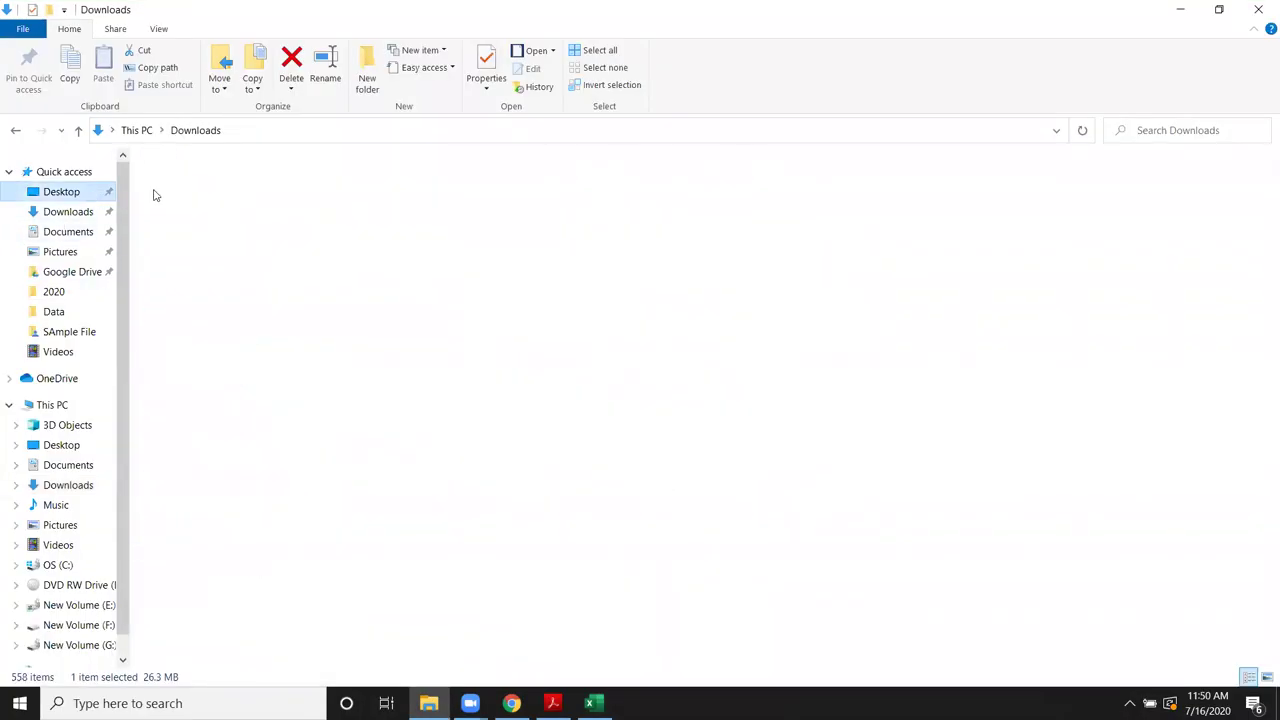
{"action": "double_click", "coordinate": [186, 192]}
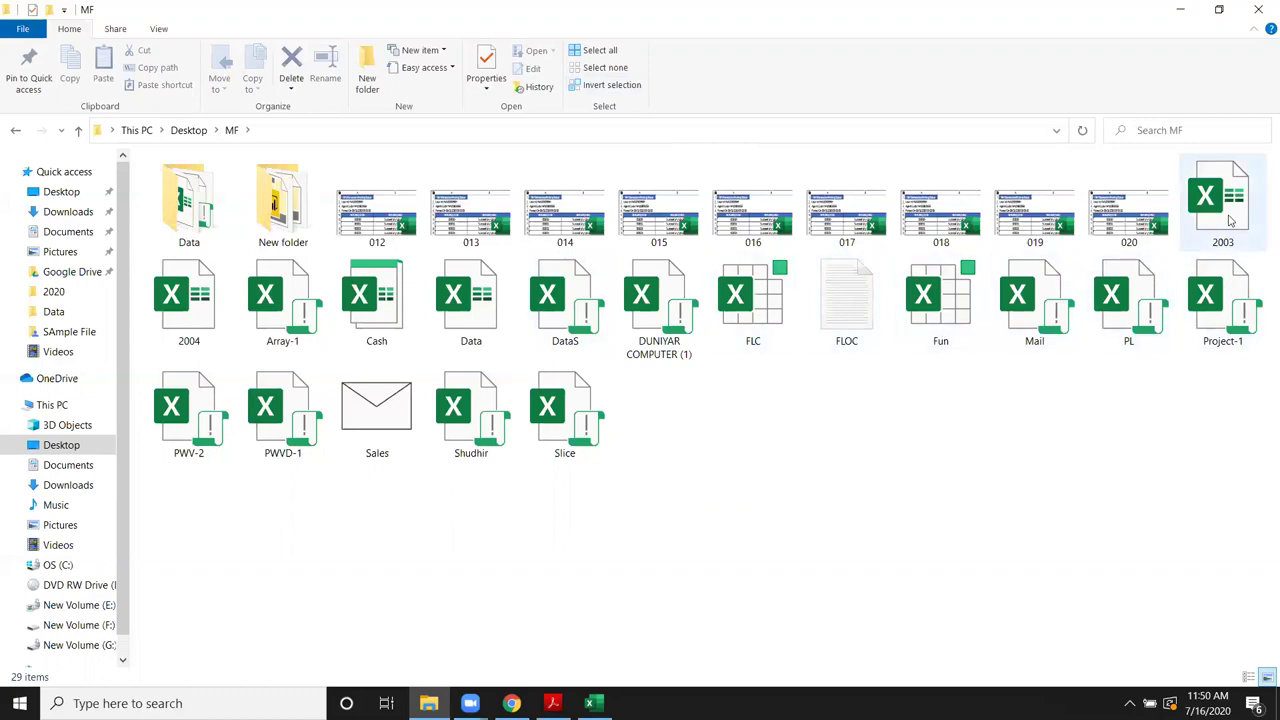
{"action": "mouse_move", "coordinate": [1228, 219]}
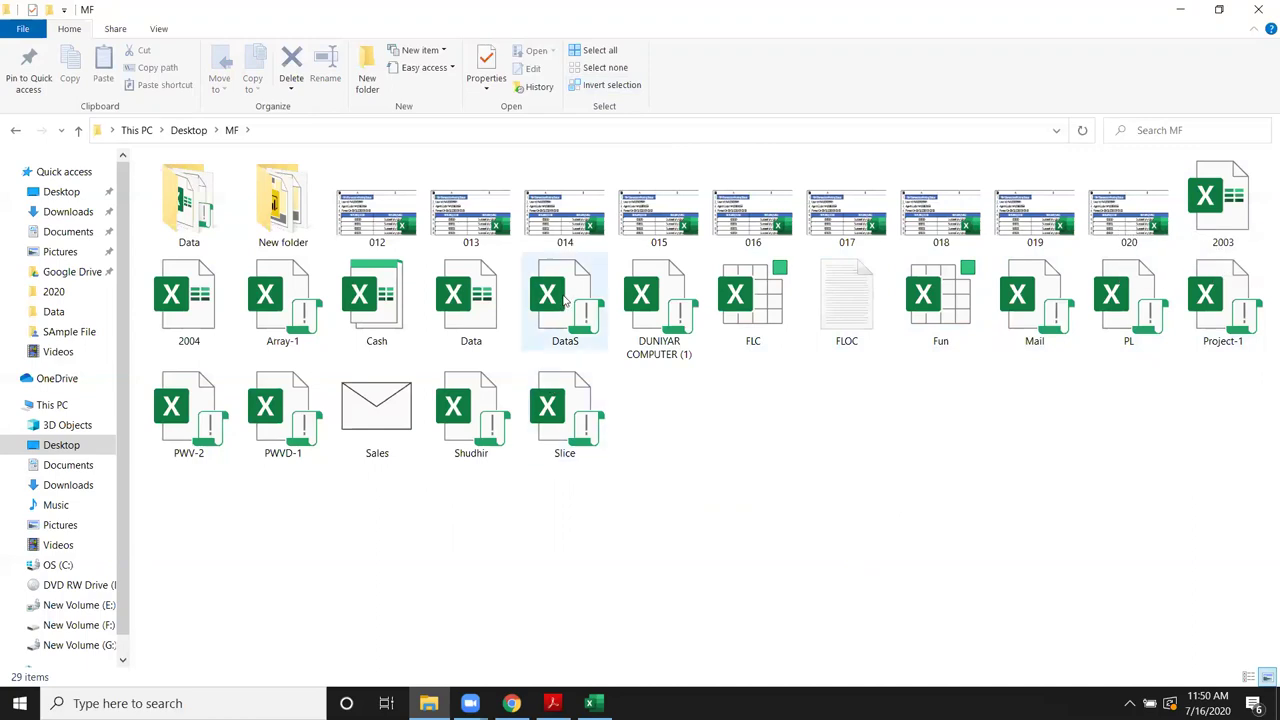
{"action": "mouse_move", "coordinate": [591, 313]}
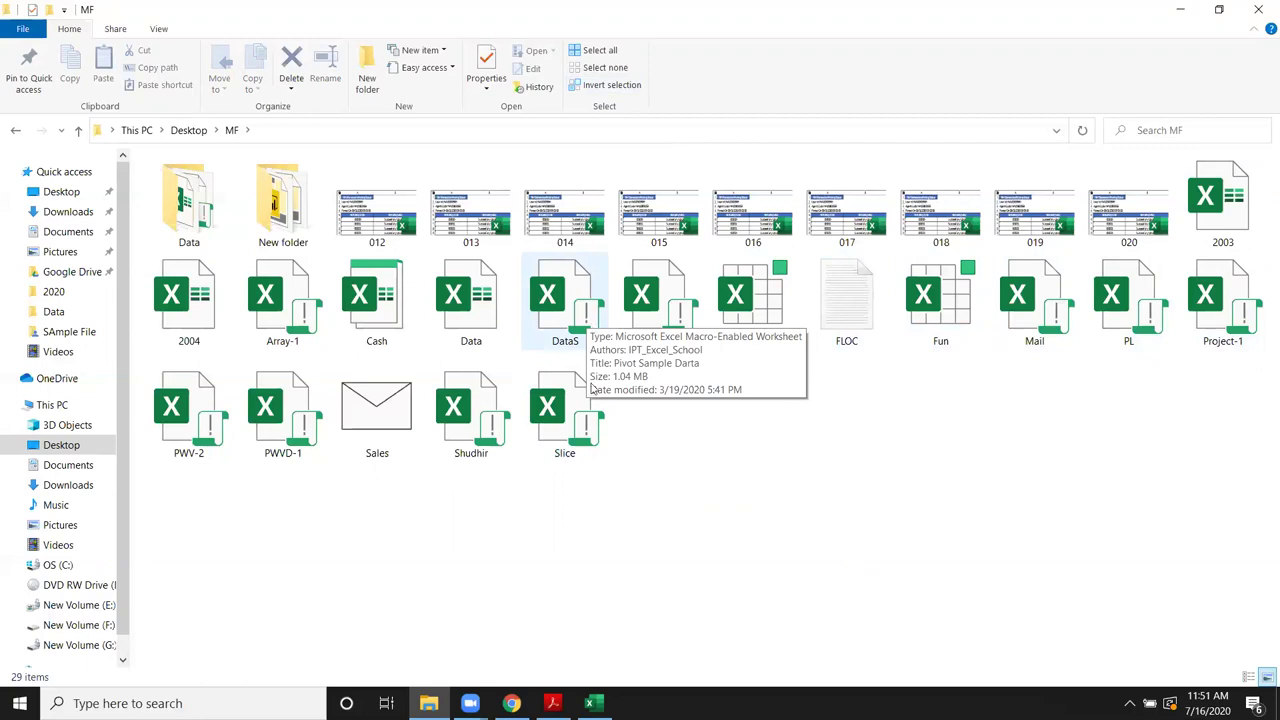
{"action": "left_click", "coordinate": [1258, 9]}
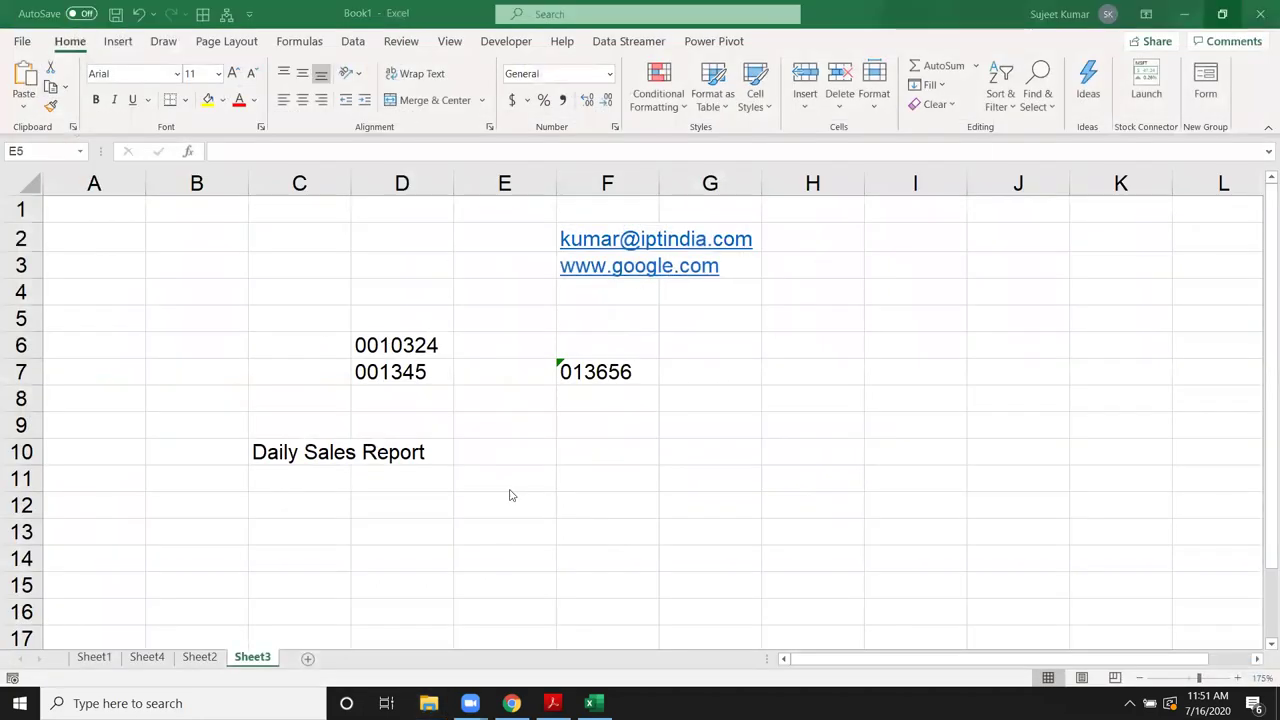
Cancel a Save As to a browsed folder with Esc, then press Alt+F for Excel Options.
{"action": "left_click", "coordinate": [22, 42]}
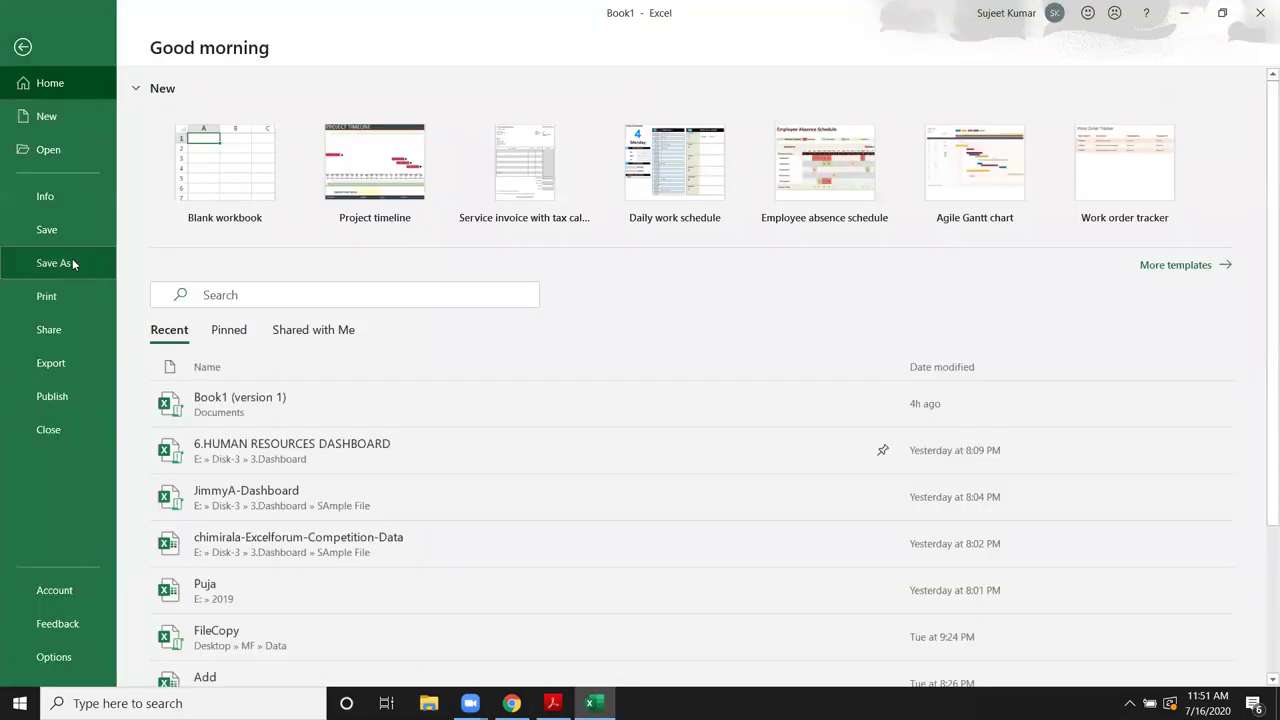
{"action": "left_click", "coordinate": [73, 261]}
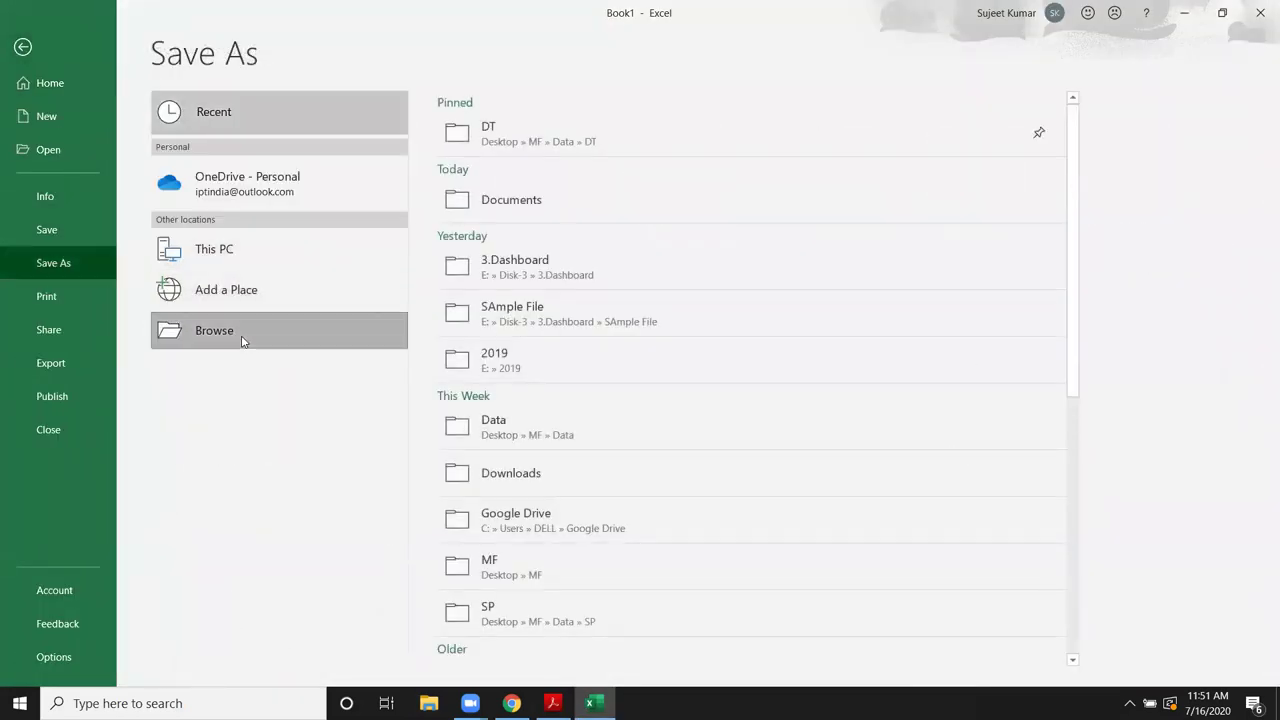
{"action": "left_click", "coordinate": [298, 343]}
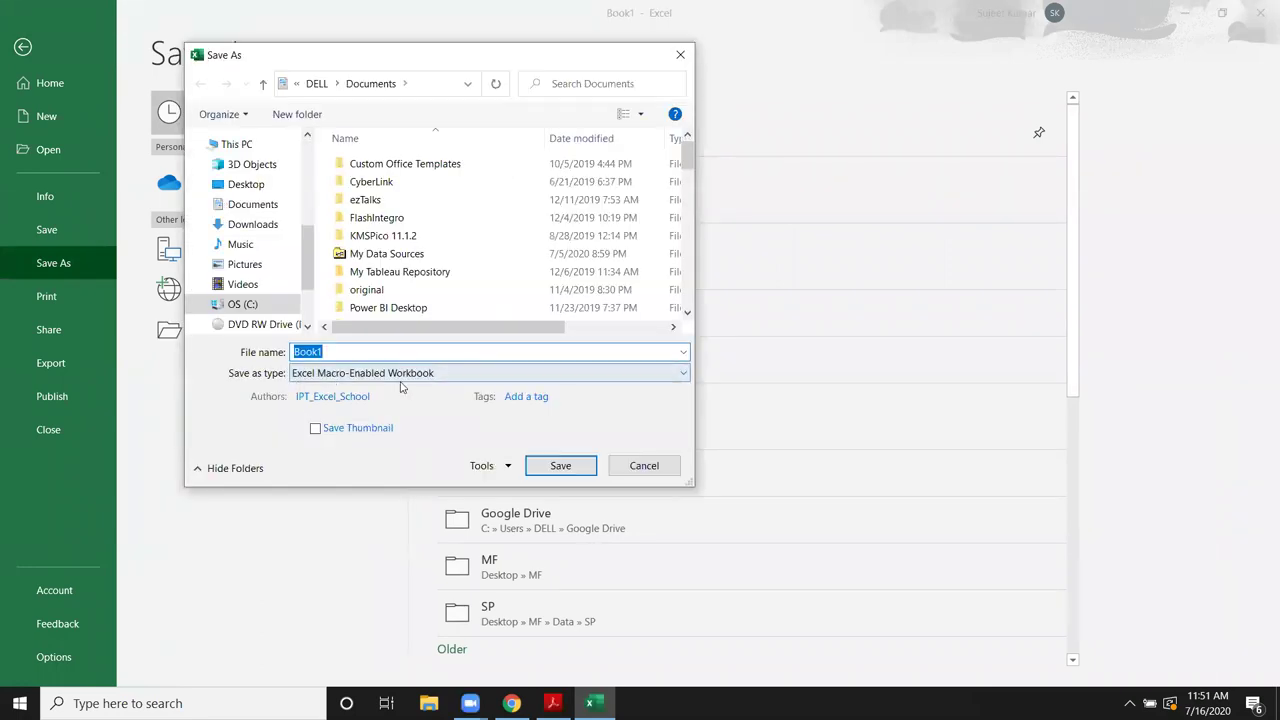
{"action": "key", "text": "Escape"}
{"action": "key", "text": "Escape"}
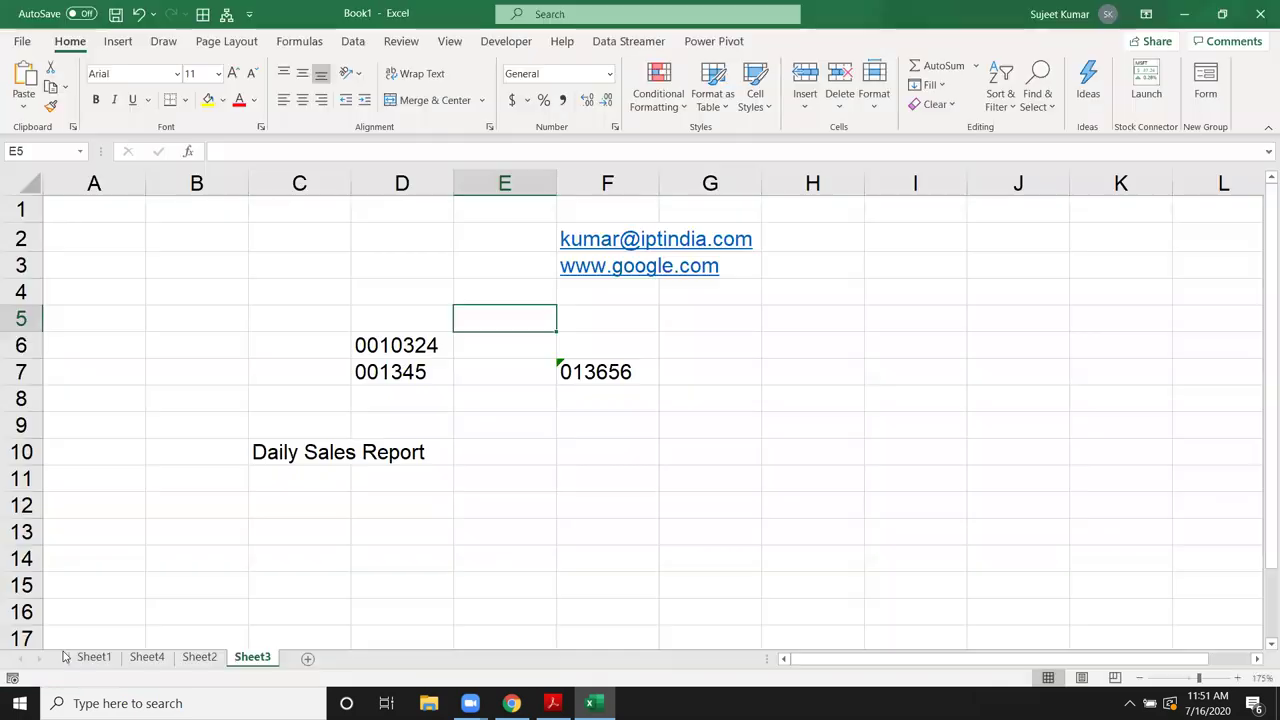
{"action": "key", "text": "alt+f"}
Open Excel Options at Save and keep Excel Macro-Enabled Workbook as the default save format.
{"action": "key", "text": "t"}
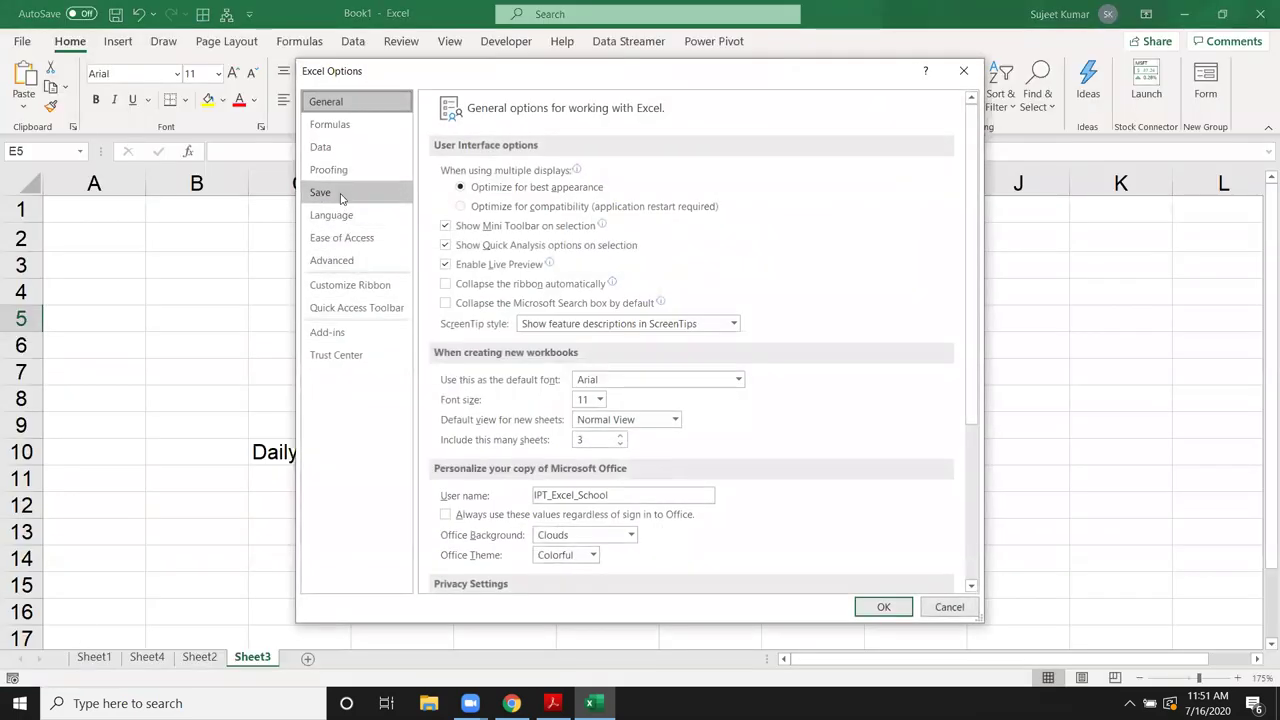
{"action": "left_click", "coordinate": [340, 193]}
{"action": "left_click", "coordinate": [643, 192]}
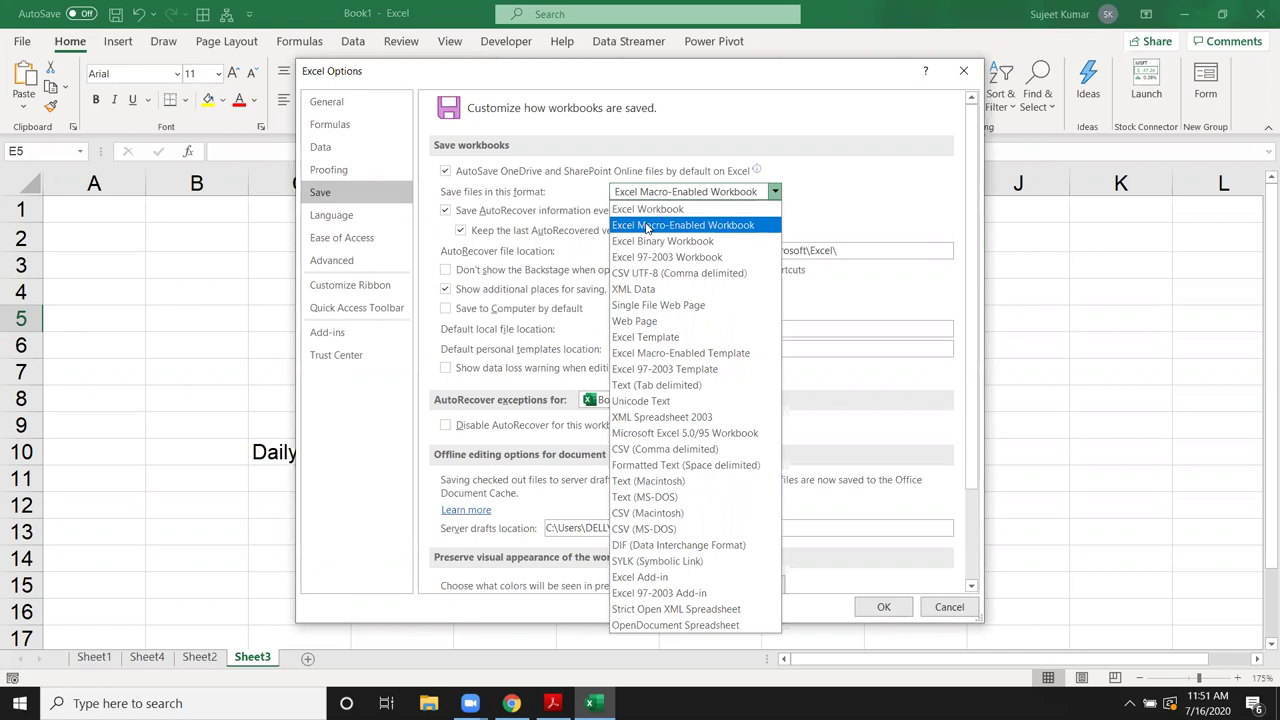
{"action": "left_click", "coordinate": [647, 226]}
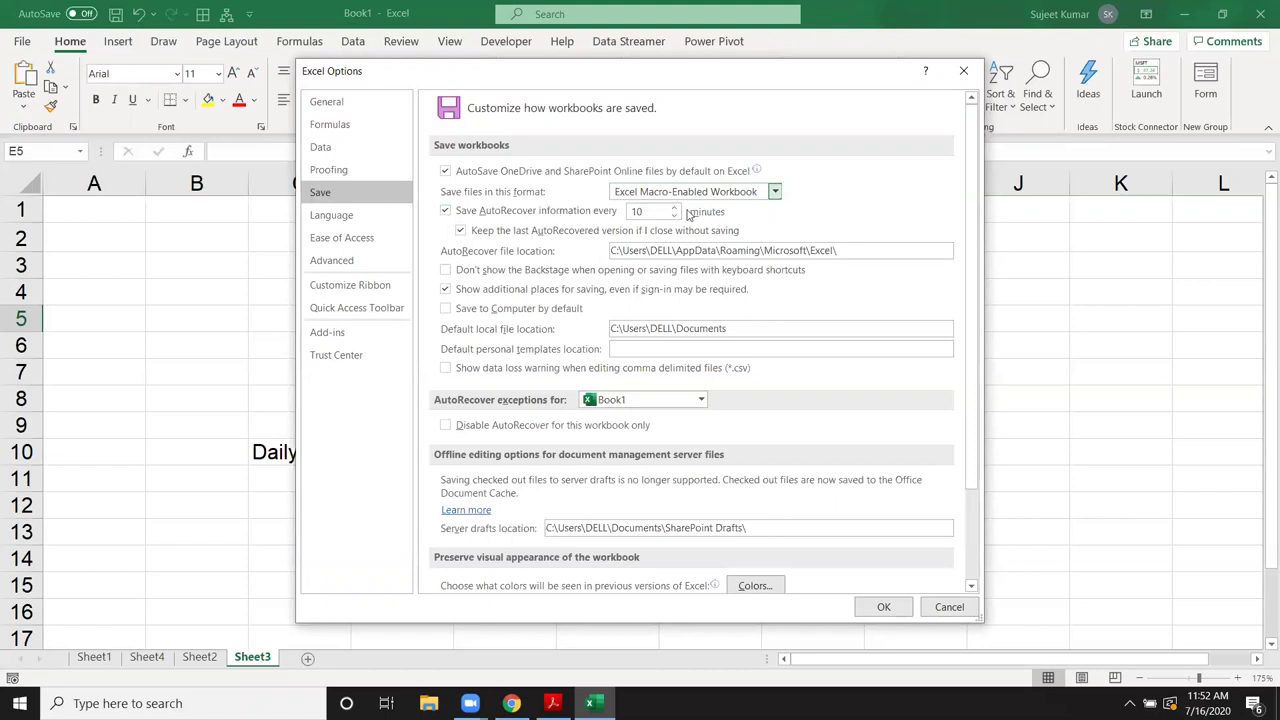
Highlight the 10-minute AutoRecover interval and path, close Options unchanged, then bring up Book1's save prompt.
{"action": "left_click_drag", "start_coordinate": [654, 211], "coordinate": [626, 211]}
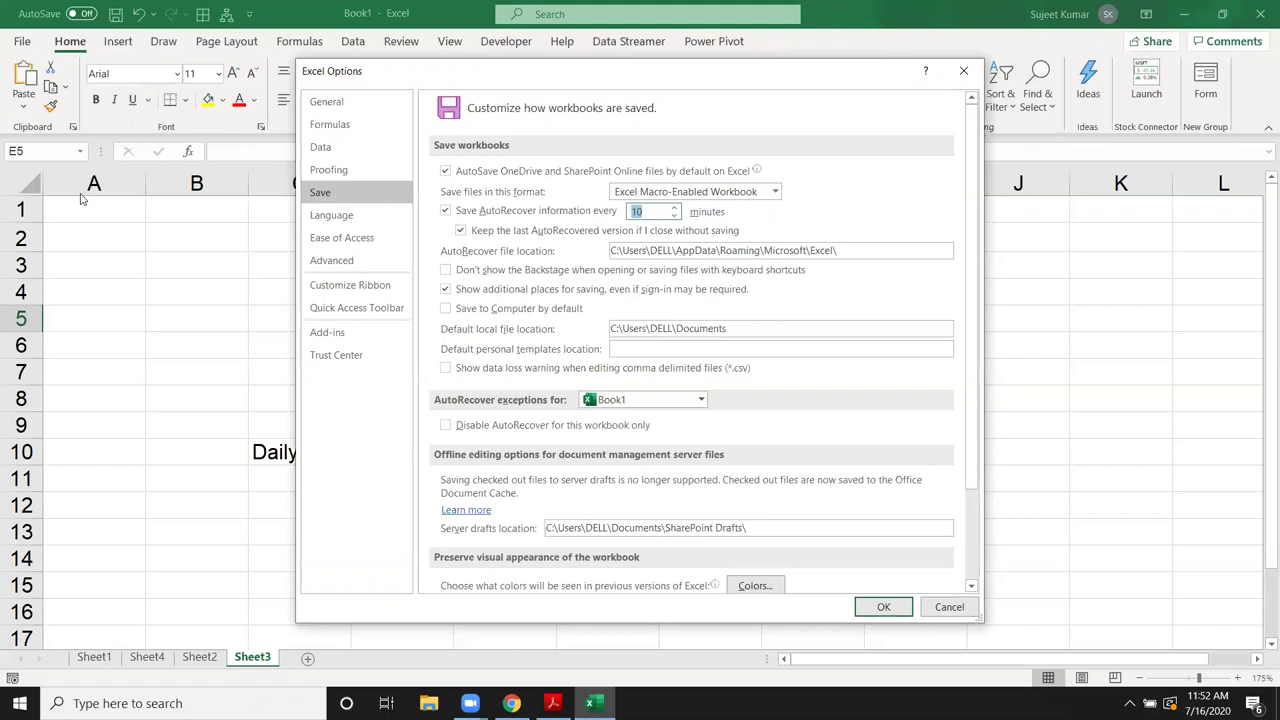
{"action": "left_click_drag", "start_coordinate": [838, 251], "coordinate": [540, 258]}
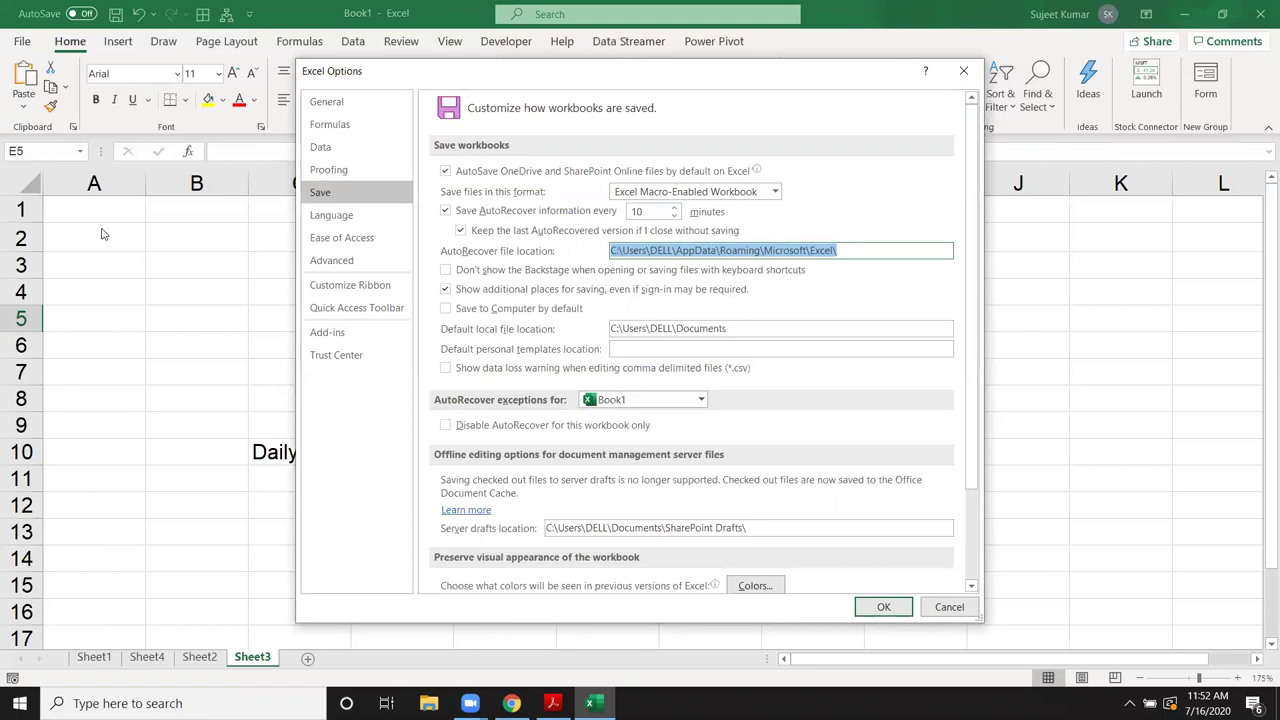
{"action": "key", "text": "Escape"}
{"action": "key", "text": "ctrl+s"}
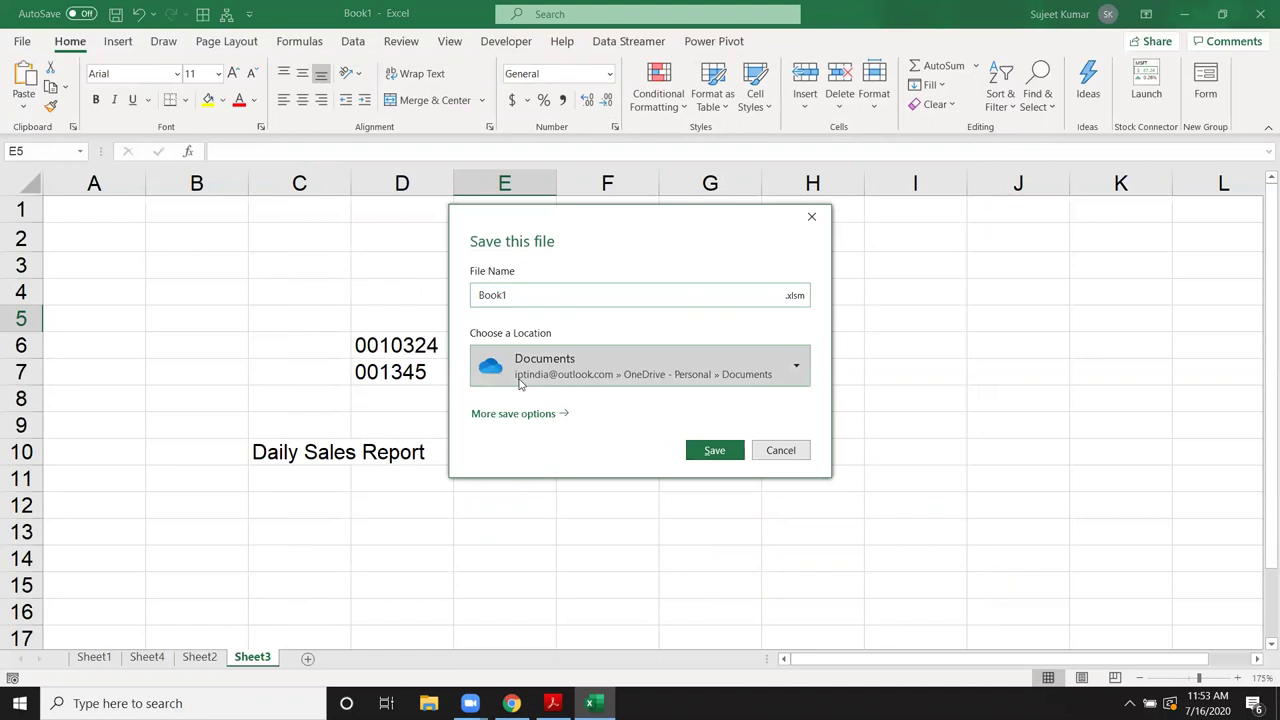
Browse the save location list, then close the Save this file prompt without saving Book1.
{"action": "left_click", "coordinate": [519, 384]}
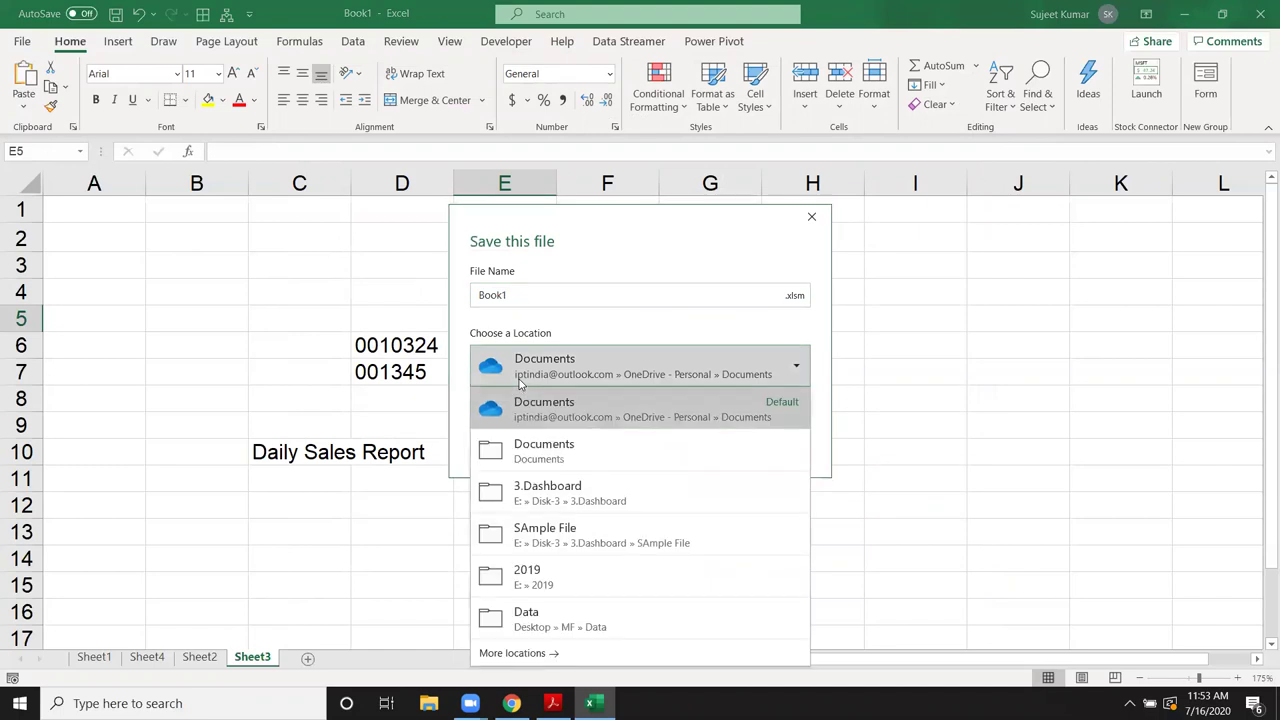
{"action": "left_click", "coordinate": [812, 220]}
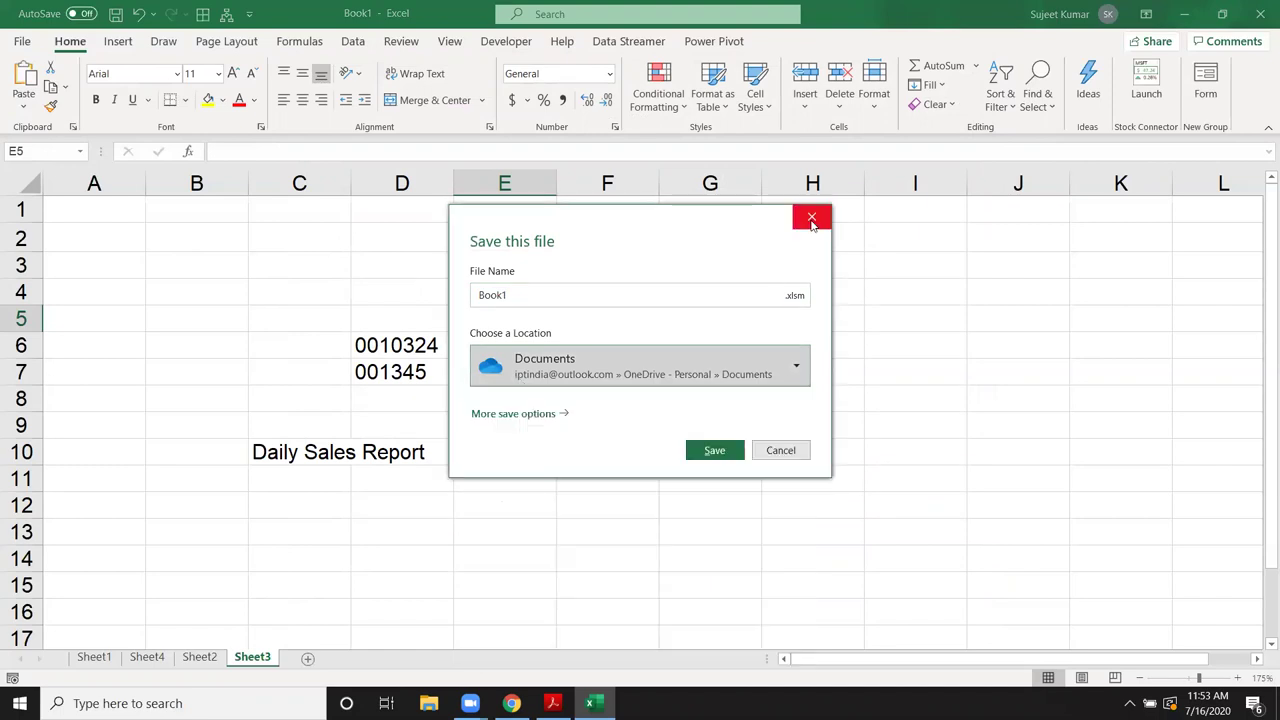
{"action": "left_click", "coordinate": [774, 451]}
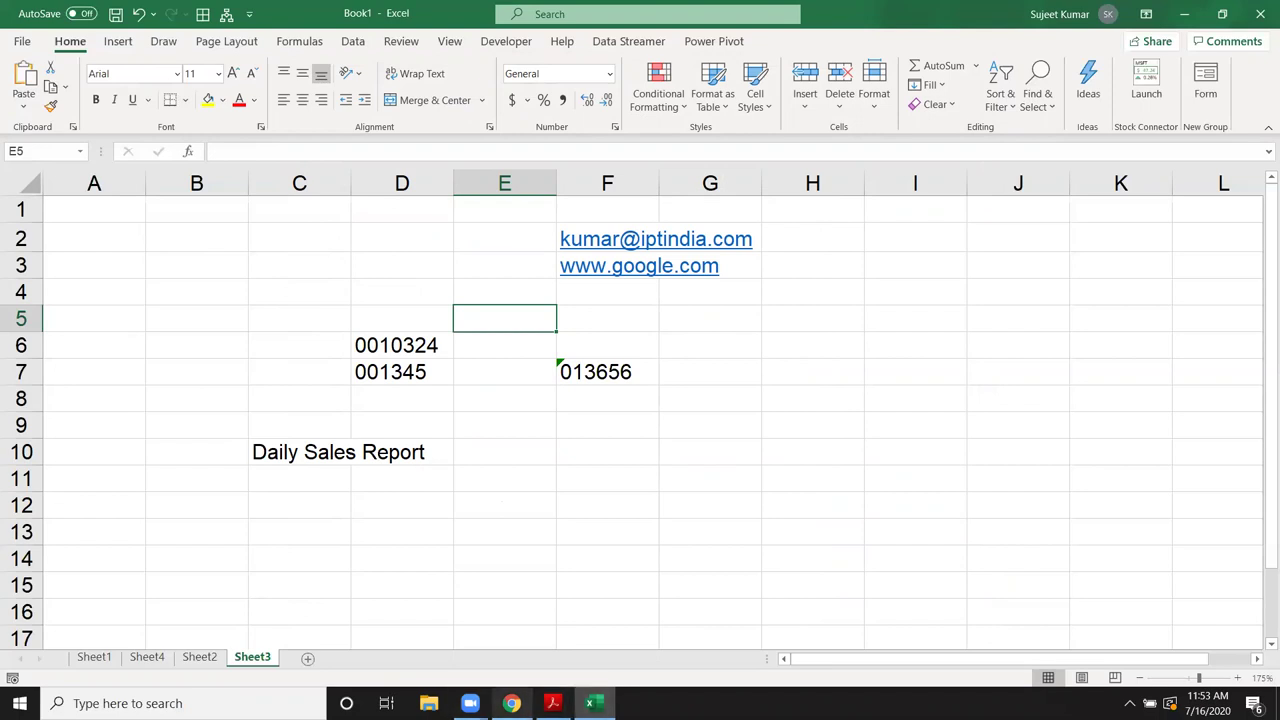
Reopen Excel Options from the File tab at Save and highlight the Documents default local file location.
{"action": "mouse_move", "coordinate": [511, 700]}
{"action": "left_click", "coordinate": [22, 41]}
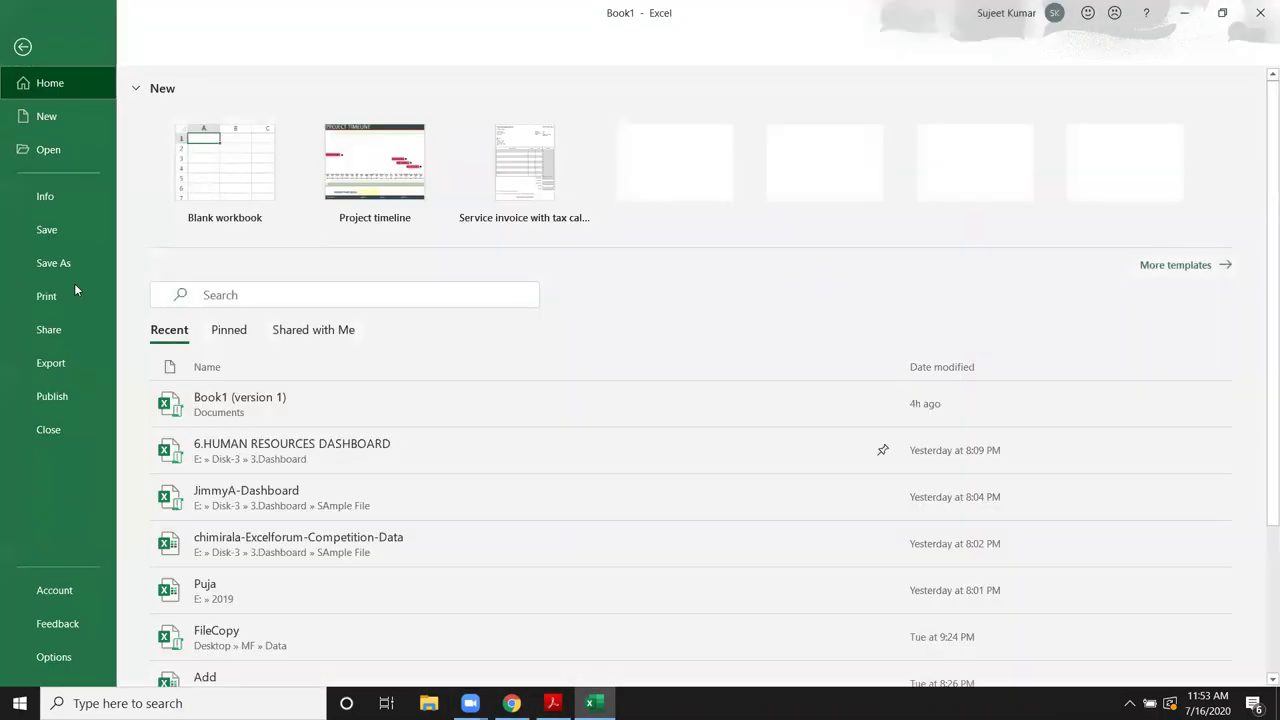
{"action": "left_click", "coordinate": [65, 660]}
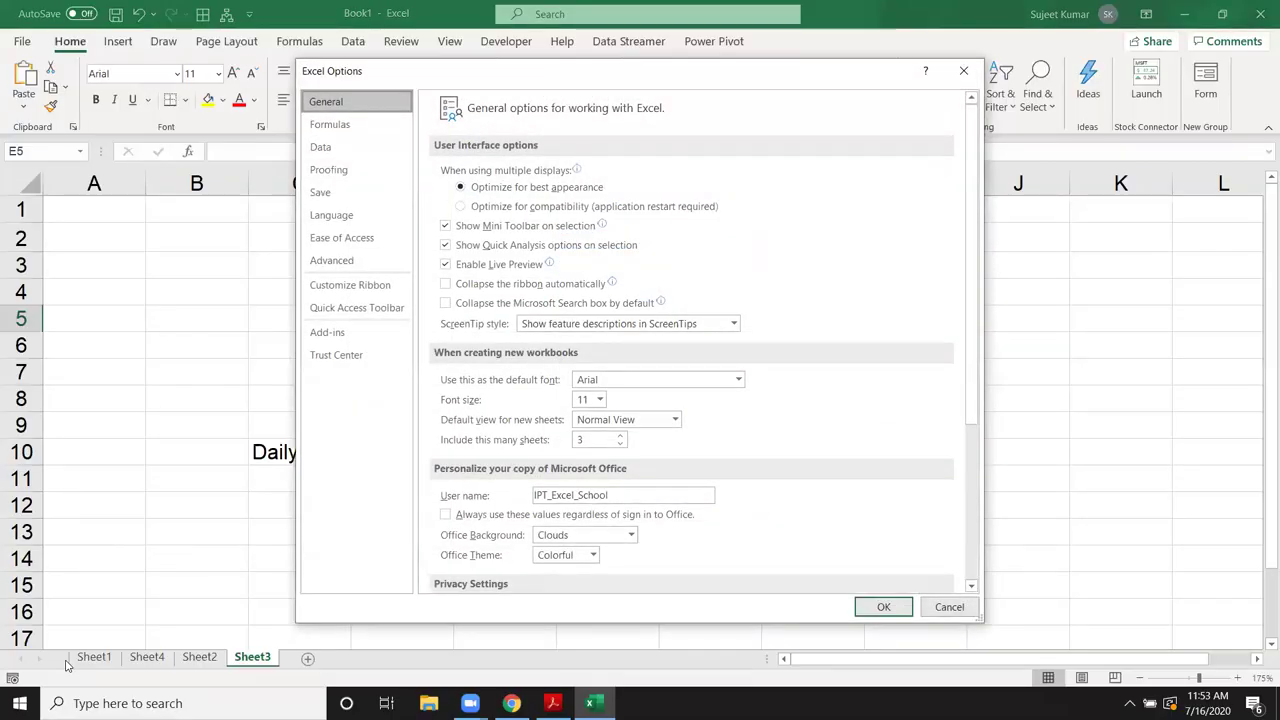
{"action": "left_click", "coordinate": [338, 195]}
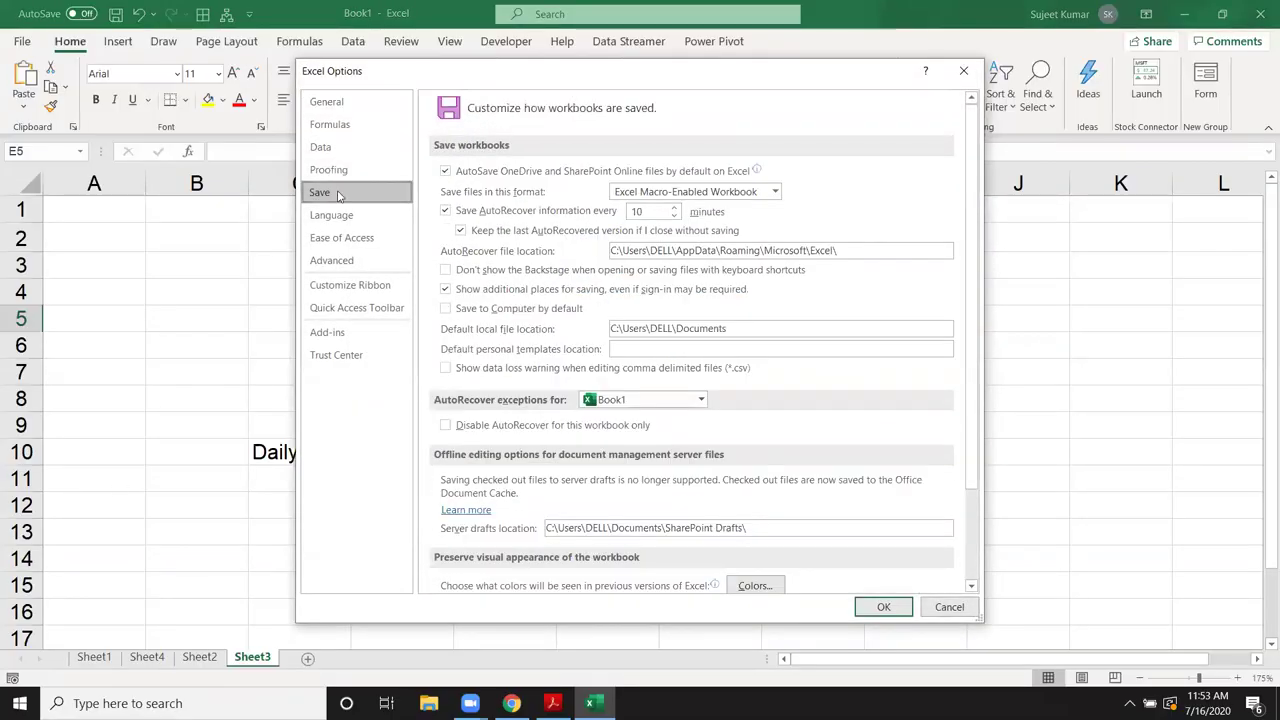
{"action": "left_click_drag", "start_coordinate": [810, 328], "coordinate": [545, 340]}
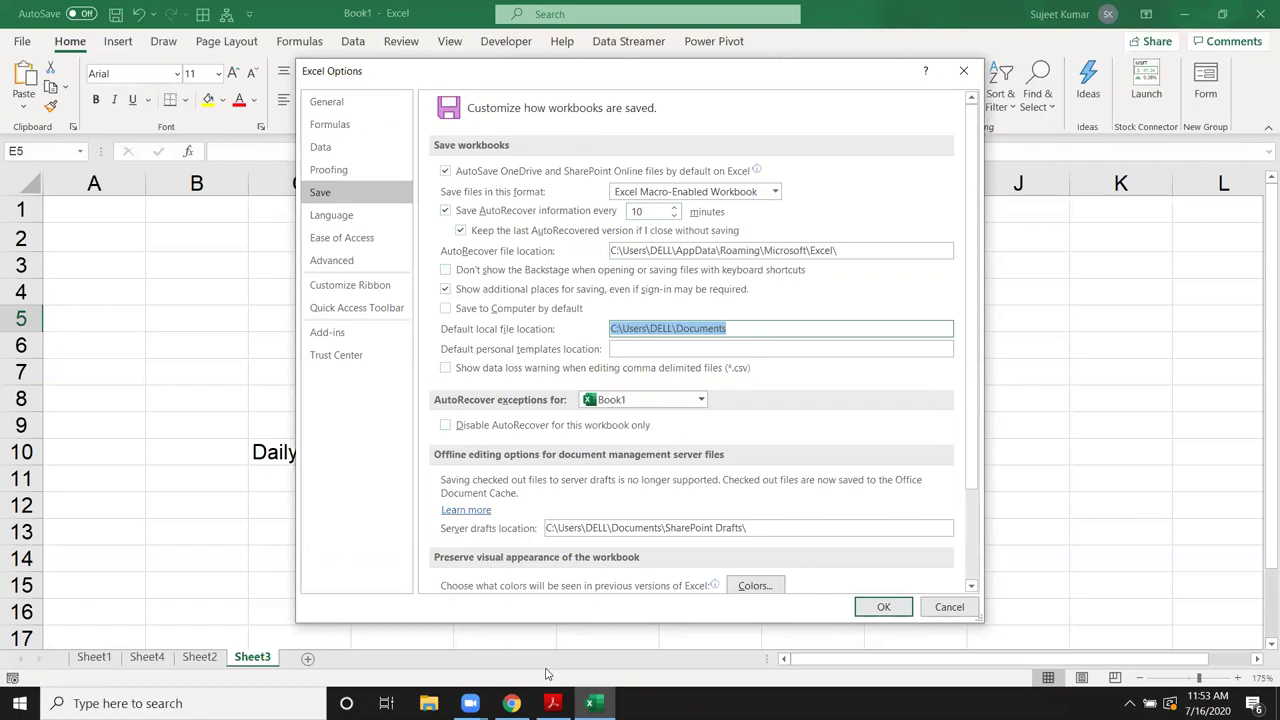
{"action": "mouse_move", "coordinate": [590, 703]}
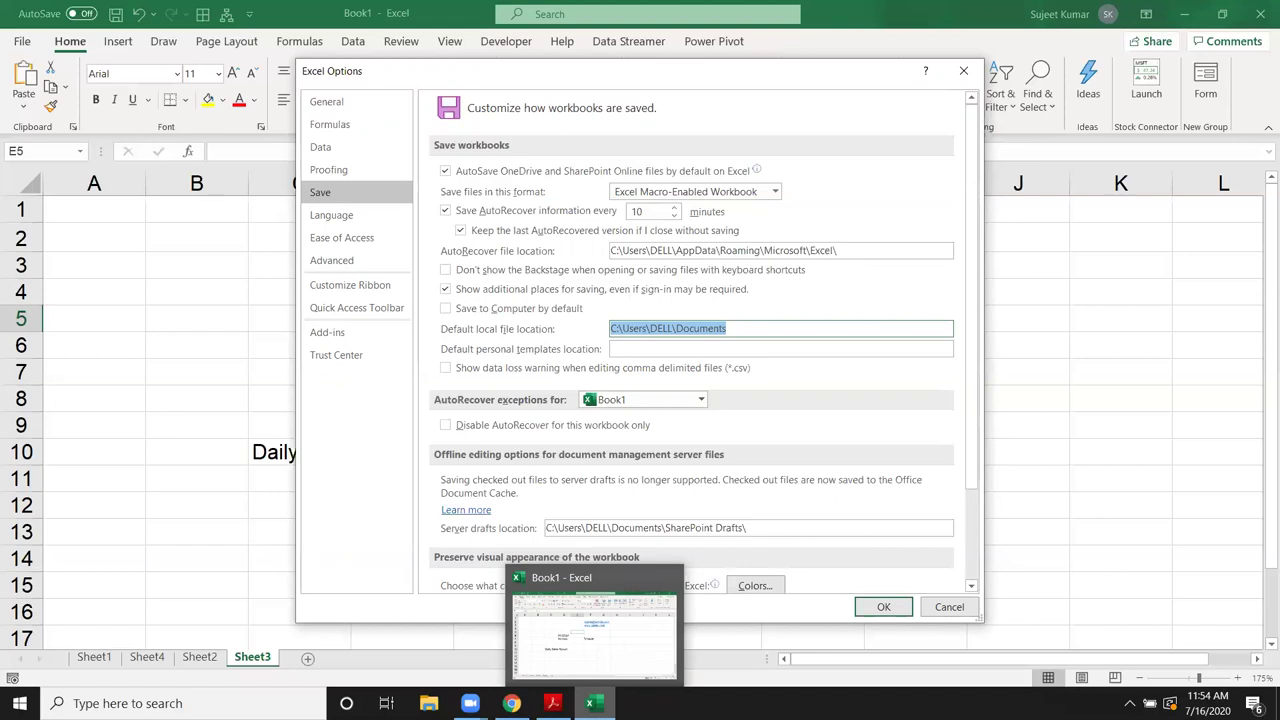
{"action": "left_click", "coordinate": [655, 403]}
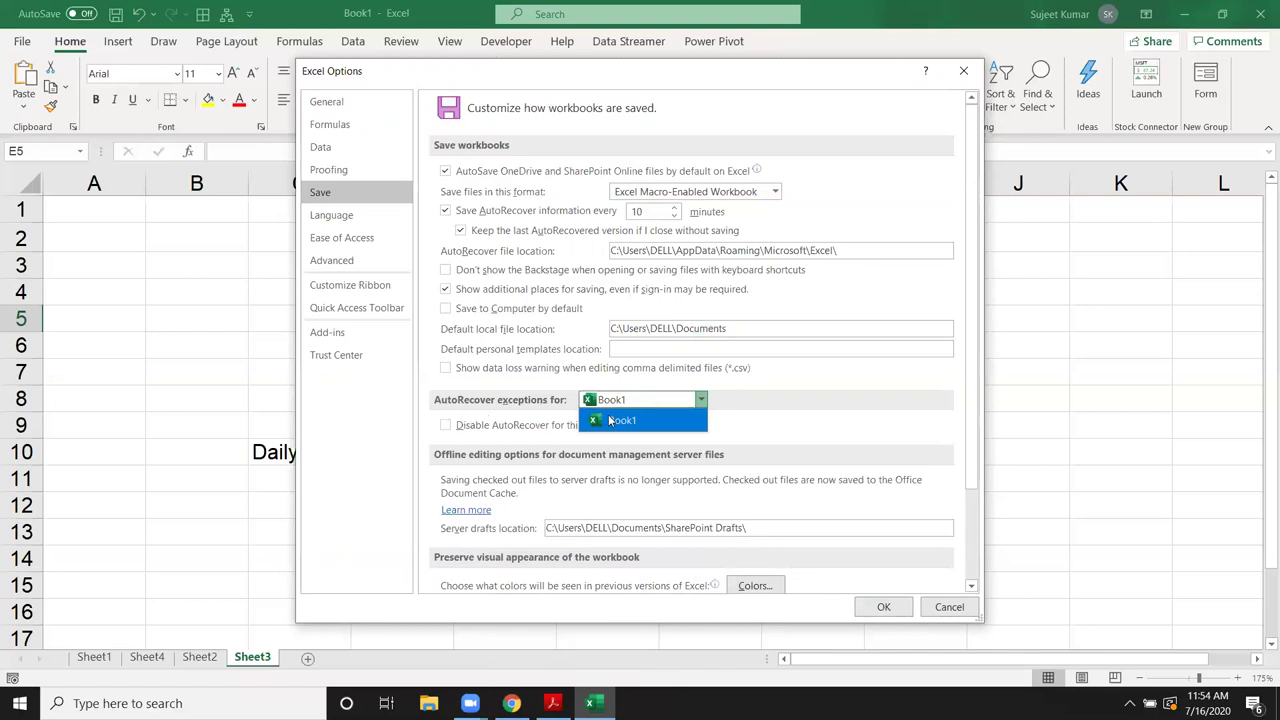
{"action": "left_click", "coordinate": [461, 437]}
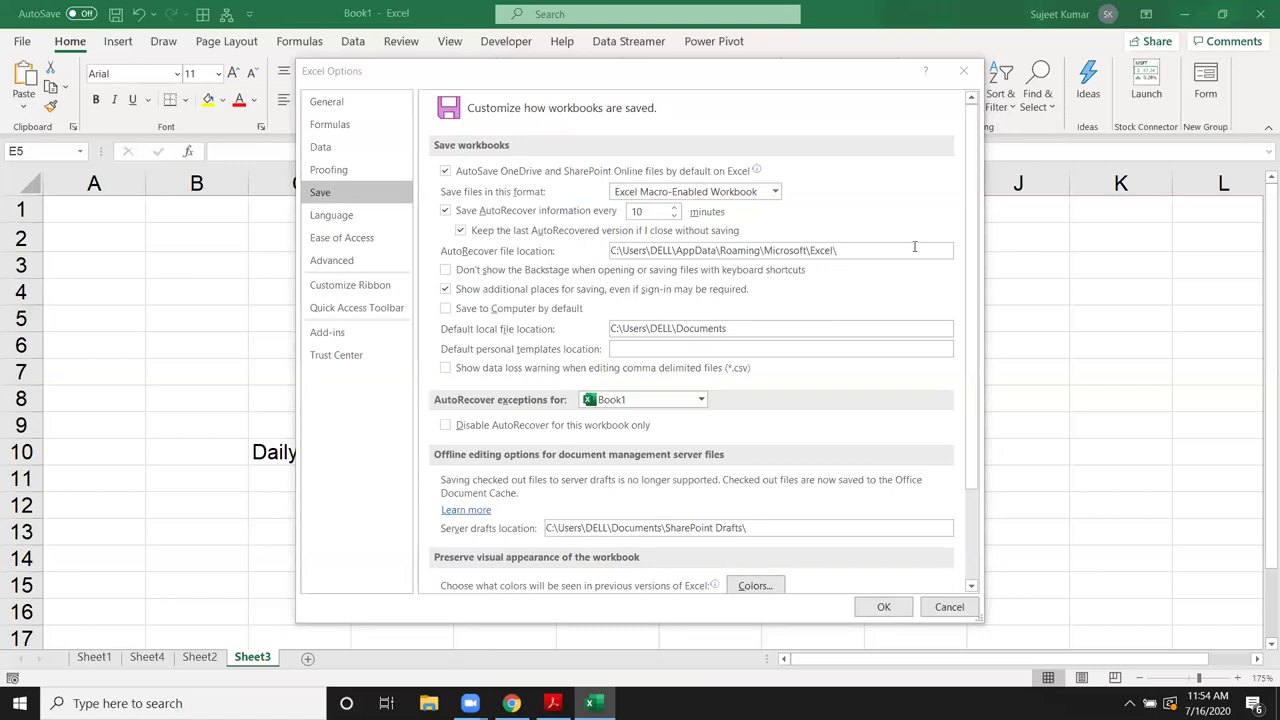
Step through Language and Ease of Access to the Advanced page, moving the dialog aside.
{"action": "left_click", "coordinate": [343, 222]}
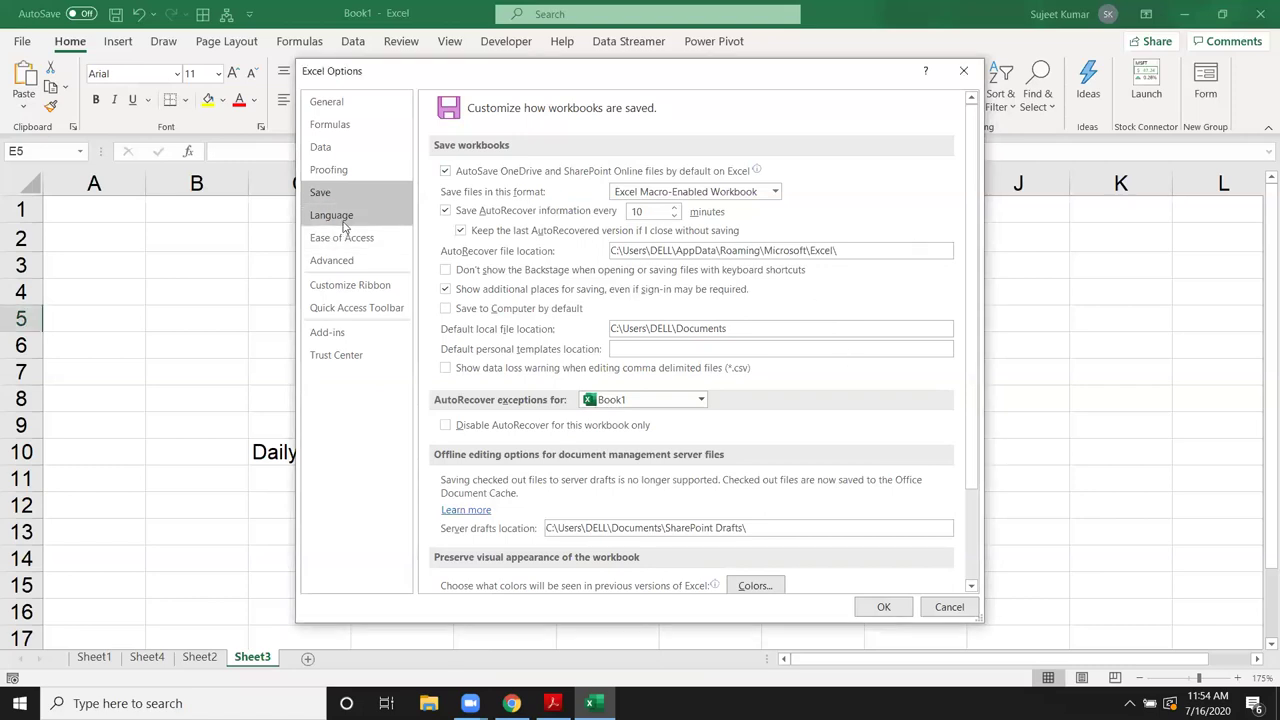
{"action": "left_click", "coordinate": [362, 242]}
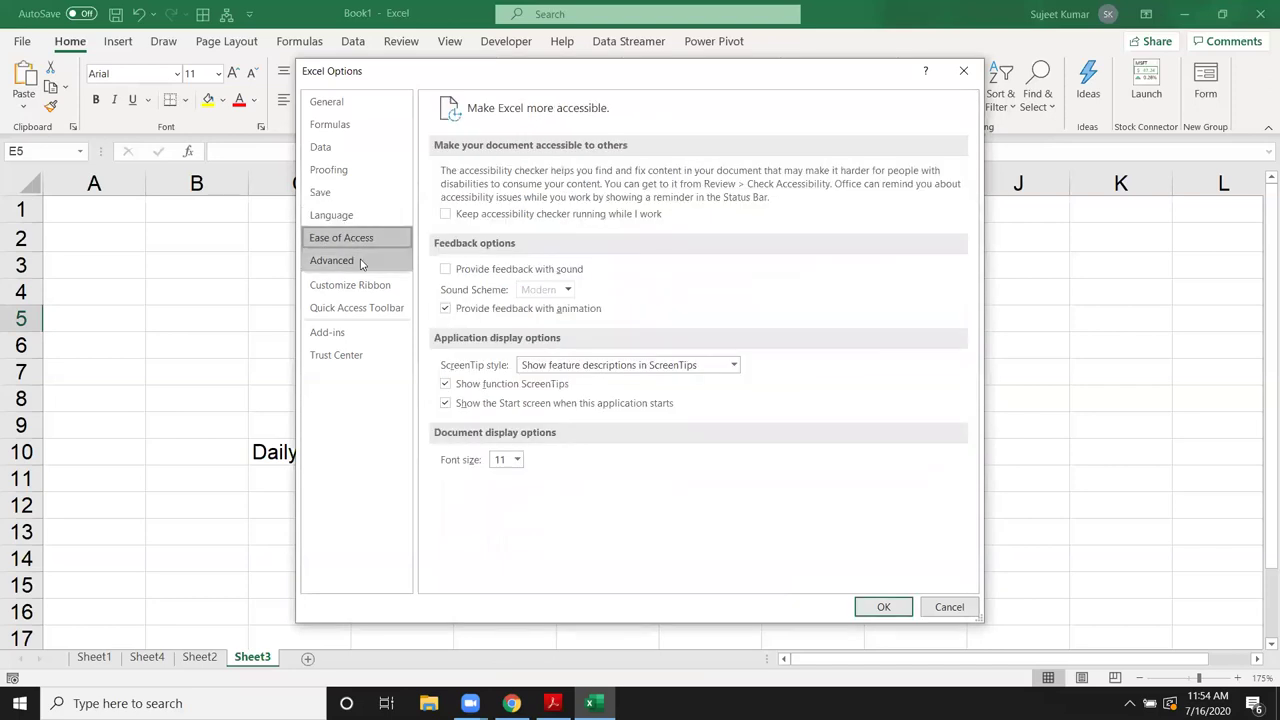
{"action": "left_click", "coordinate": [362, 263]}
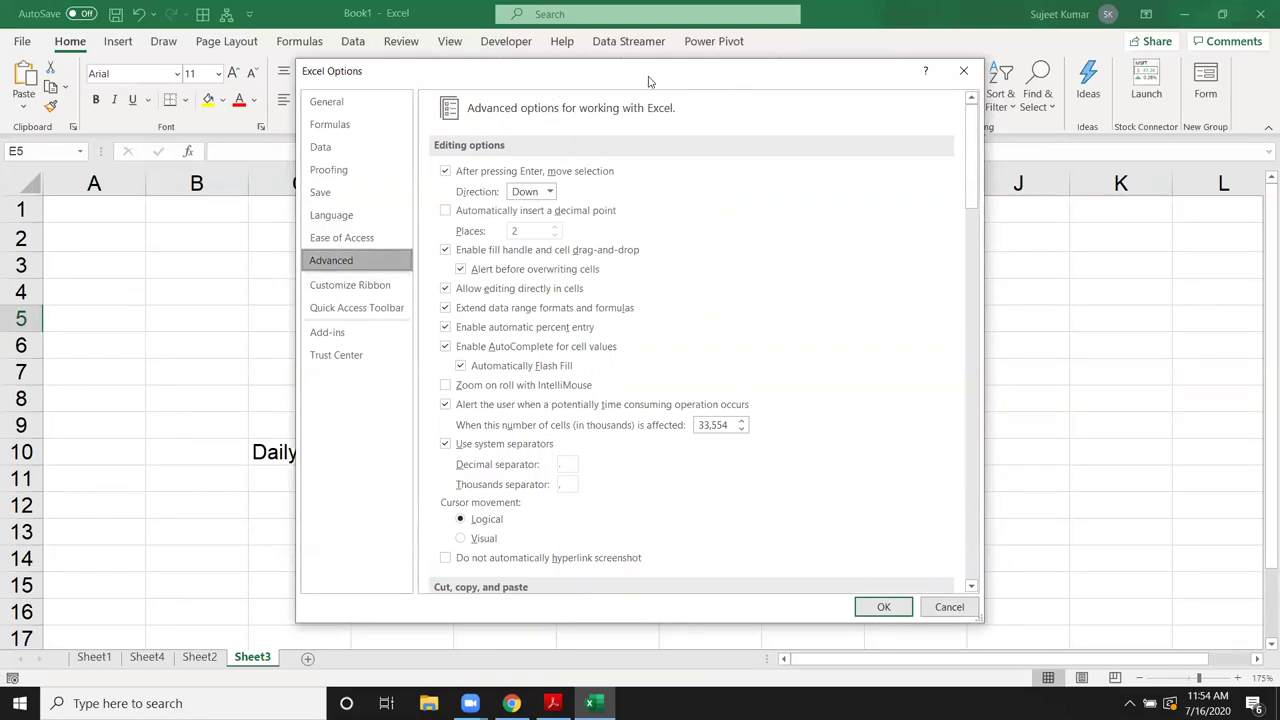
{"action": "left_click_drag", "start_coordinate": [648, 81], "coordinate": [909, 63]}
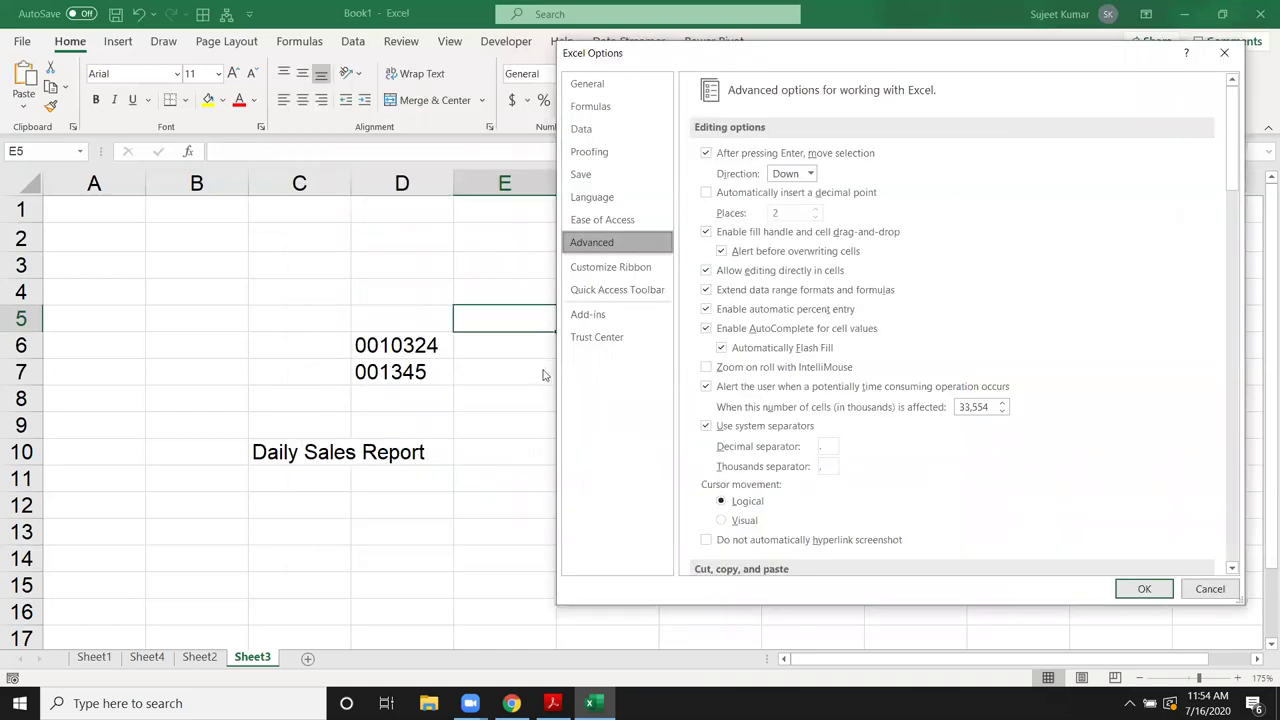
Toggle 'After pressing Enter, move selection' off and back on, keeping Direction Down.
{"action": "left_click", "coordinate": [707, 154]}
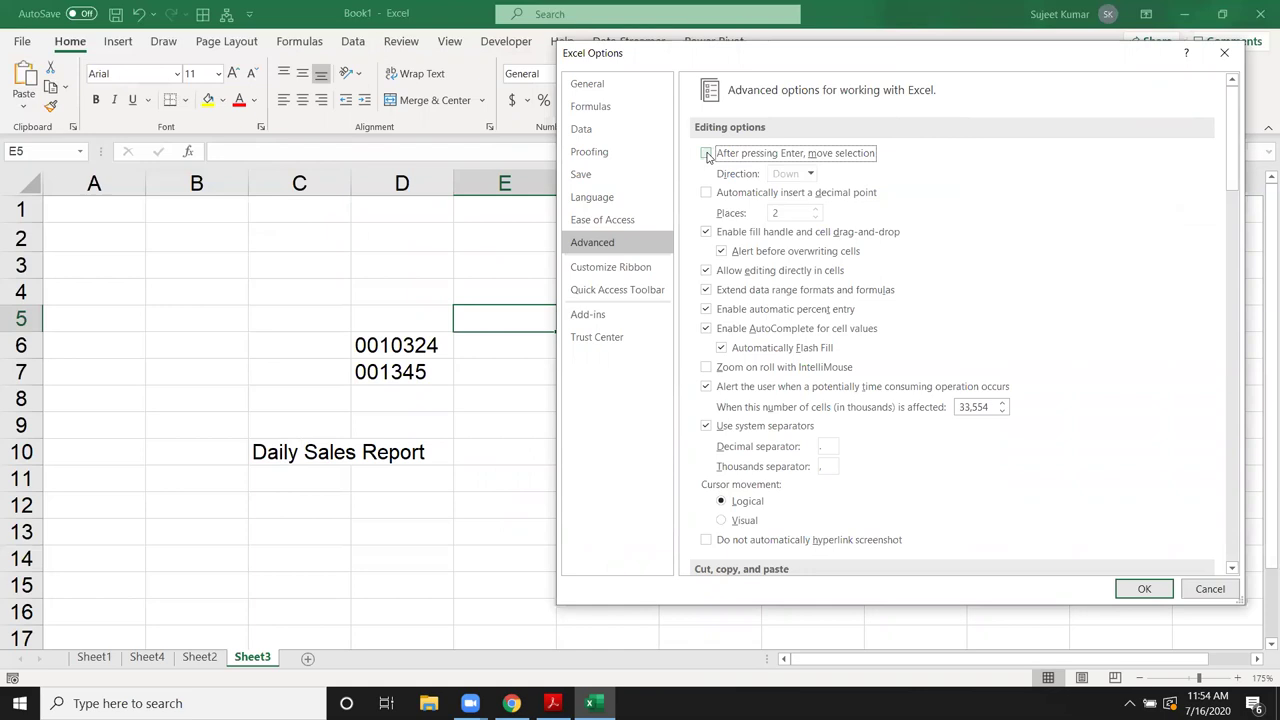
{"action": "left_click", "coordinate": [707, 154]}
{"action": "left_click", "coordinate": [785, 174]}
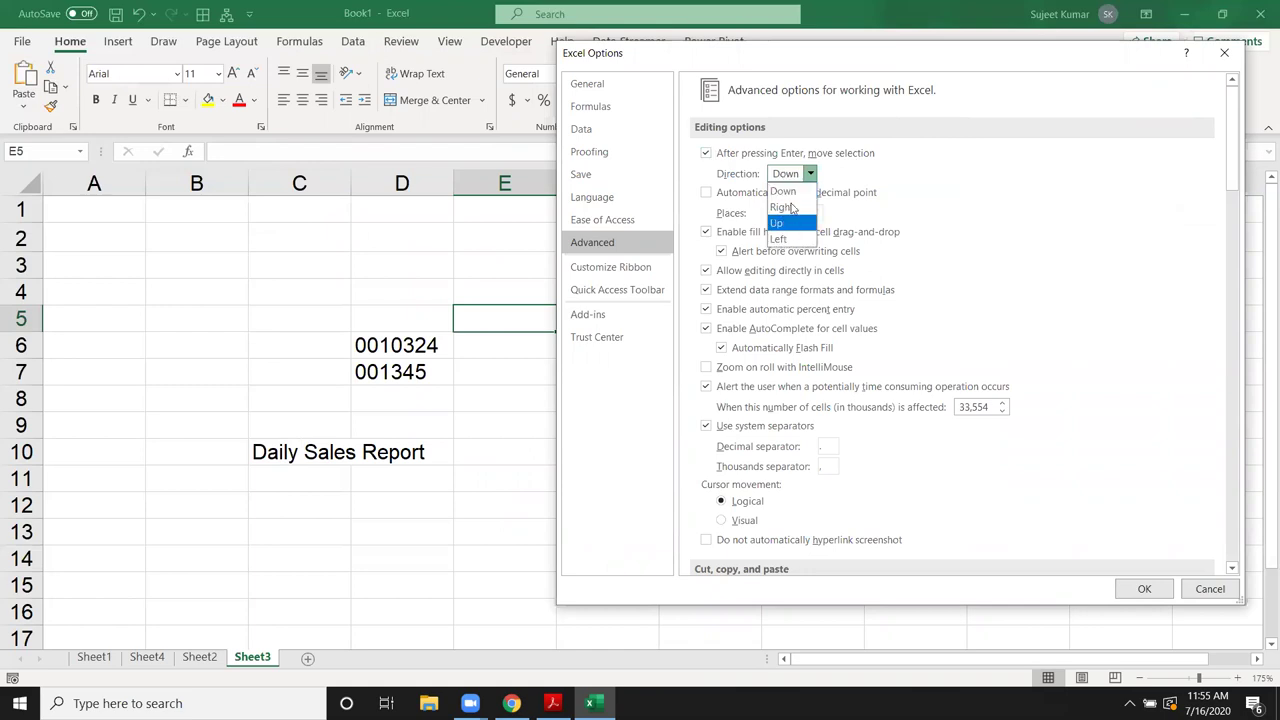
{"action": "left_click", "coordinate": [888, 179]}
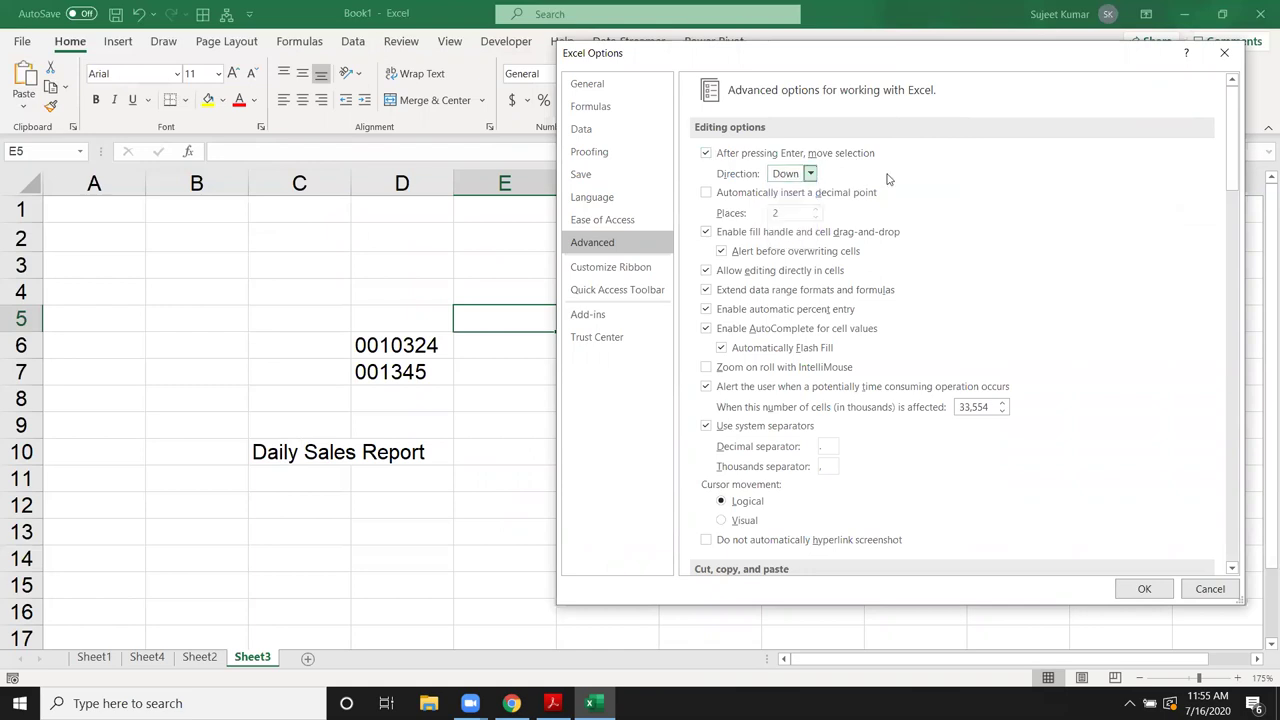
Scroll down through the Advanced settings past the calculation and printing options.
{"action": "mouse_move", "coordinate": [699, 52]}
{"action": "left_mouse_down"}
{"action": "mouse_move", "coordinate": [713, 73]}
{"action": "mouse_move", "coordinate": [721, 53]}
{"action": "left_mouse_up"}
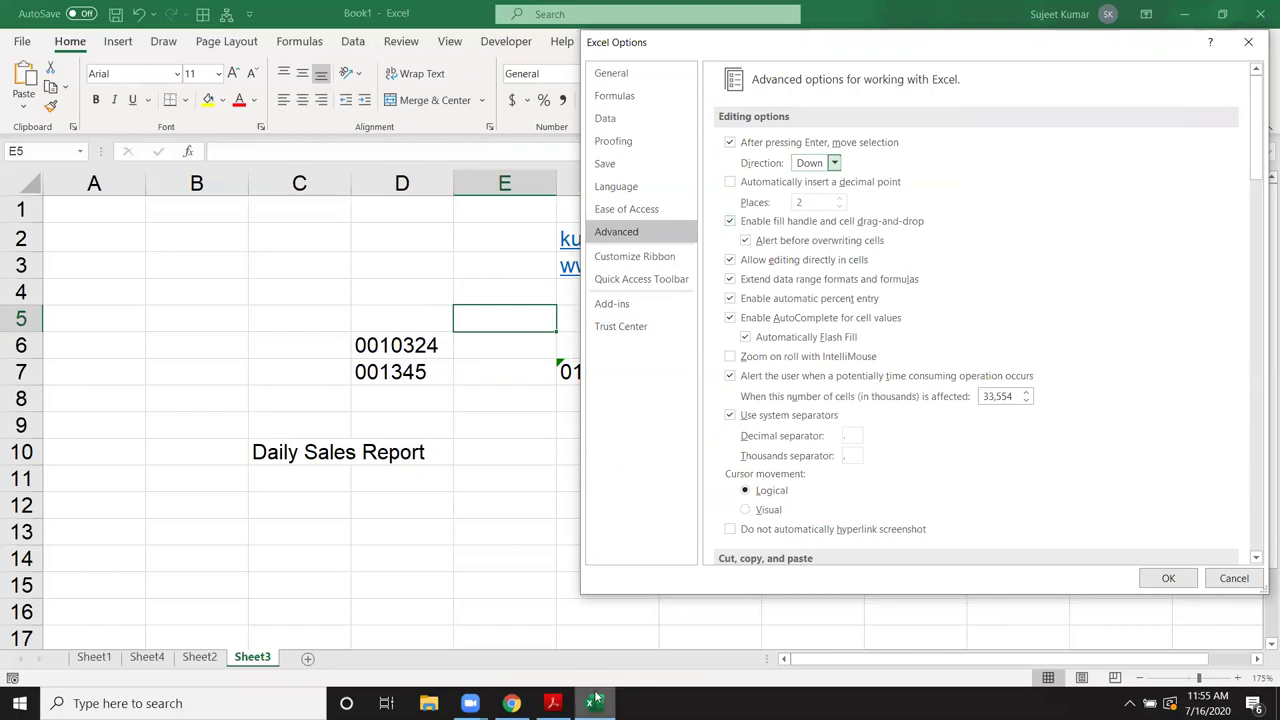
{"action": "mouse_move", "coordinate": [590, 703]}
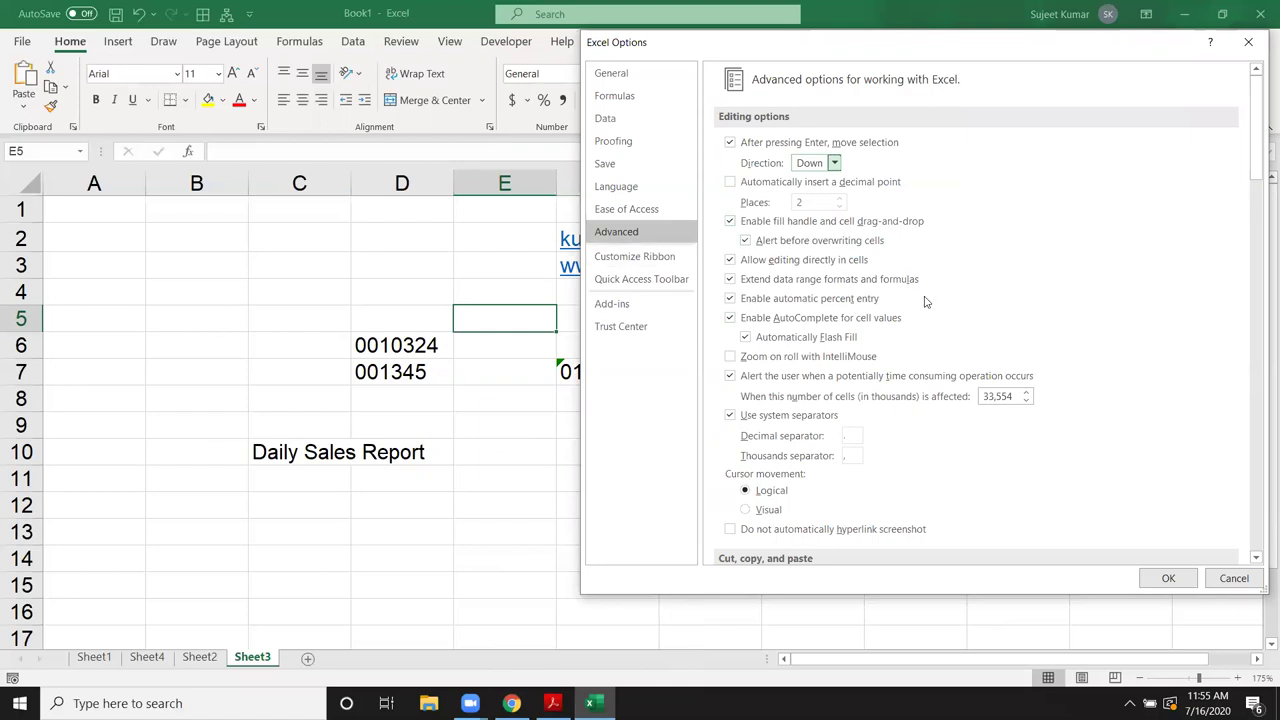
{"action": "scroll", "coordinate": [879, 455], "scroll_direction": "down", "scroll_amount": 3}
{"action": "scroll", "coordinate": [877, 453], "scroll_direction": "down", "scroll_amount": 2}
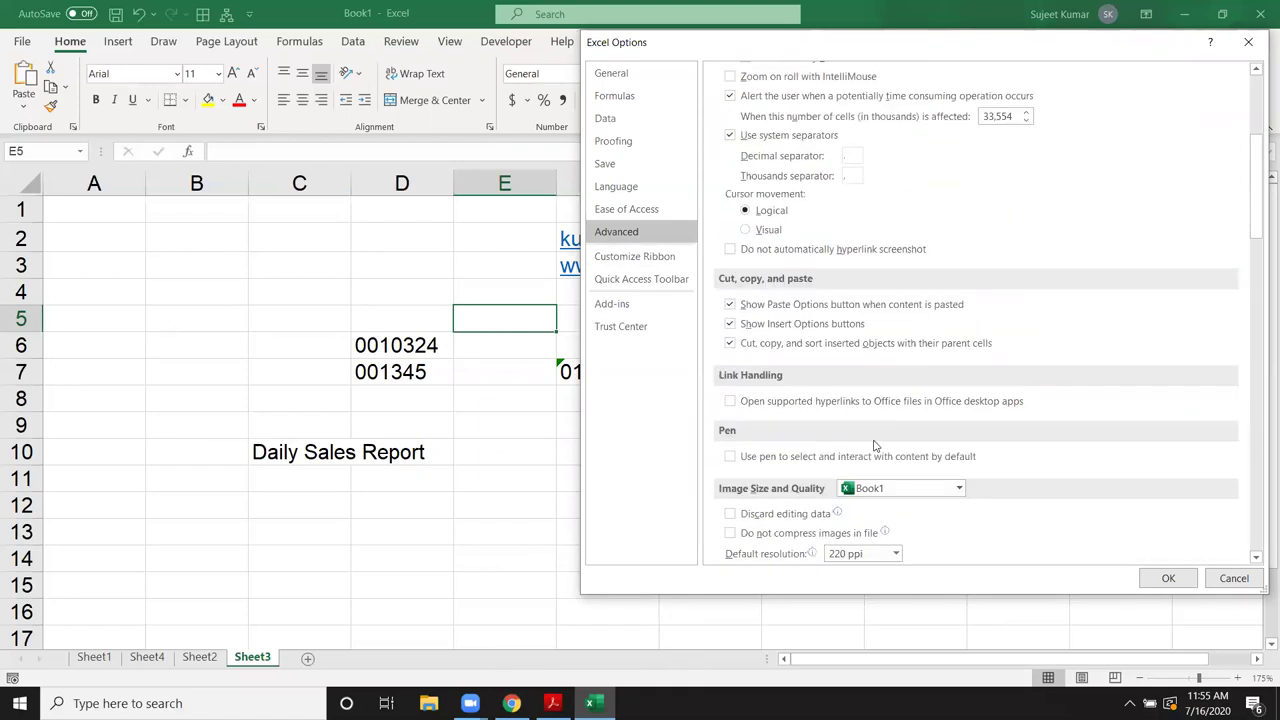
{"action": "scroll", "coordinate": [876, 450], "scroll_direction": "down", "scroll_amount": 2}
{"action": "scroll", "coordinate": [875, 447], "scroll_direction": "down", "scroll_amount": 2}
{"action": "scroll", "coordinate": [874, 446], "scroll_direction": "down", "scroll_amount": 2}
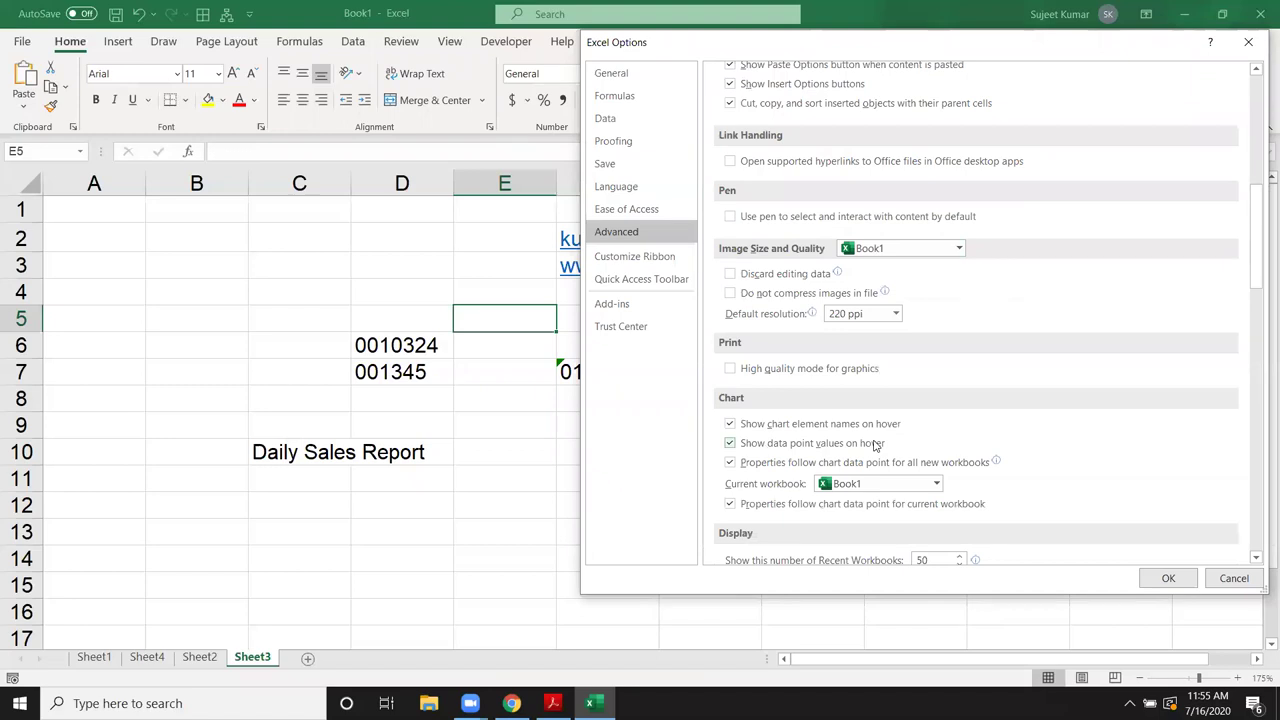
{"action": "scroll", "coordinate": [874, 446], "scroll_direction": "down", "scroll_amount": 2}
{"action": "scroll", "coordinate": [874, 446], "scroll_direction": "down", "scroll_amount": 2}
{"action": "scroll", "coordinate": [875, 445], "scroll_direction": "down", "scroll_amount": 2}
{"action": "scroll", "coordinate": [875, 445], "scroll_direction": "down", "scroll_amount": 2}
{"action": "scroll", "coordinate": [875, 445], "scroll_direction": "down", "scroll_amount": 1}
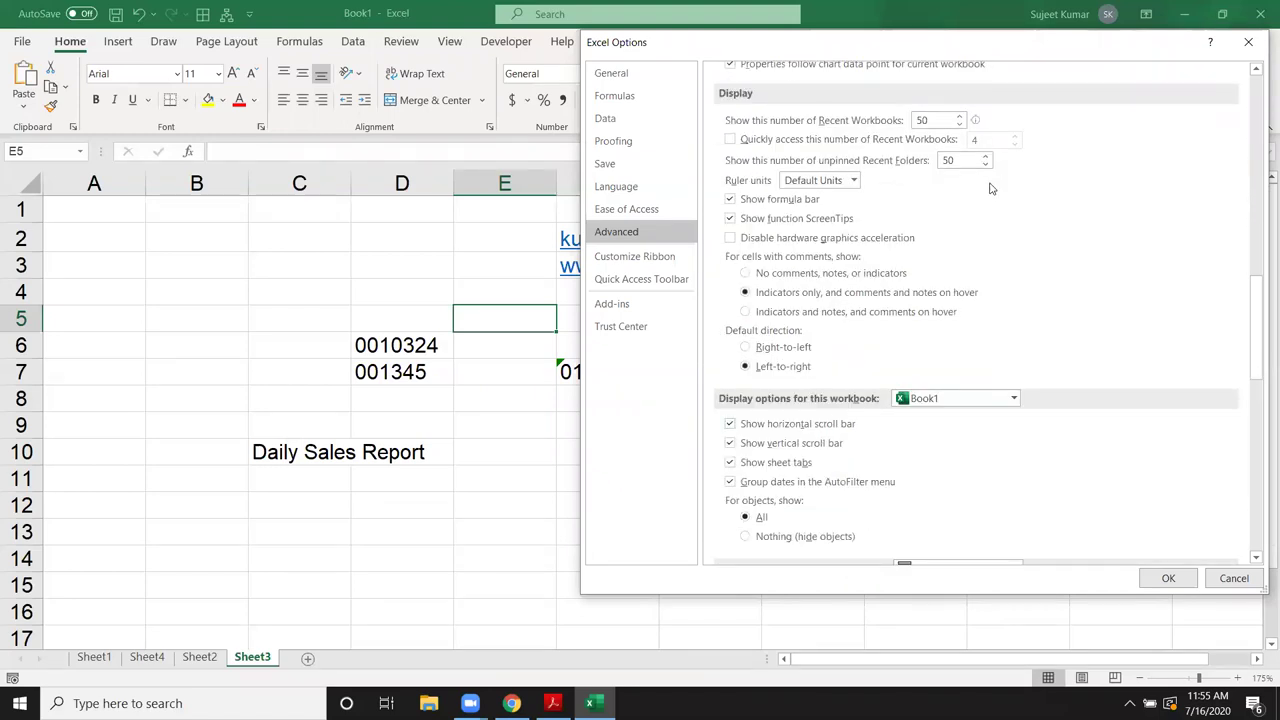
Move the dialog aside, scroll on to the General section, and close Excel Options unchanged.
{"action": "left_click_drag", "start_coordinate": [903, 53], "coordinate": [600, 71]}
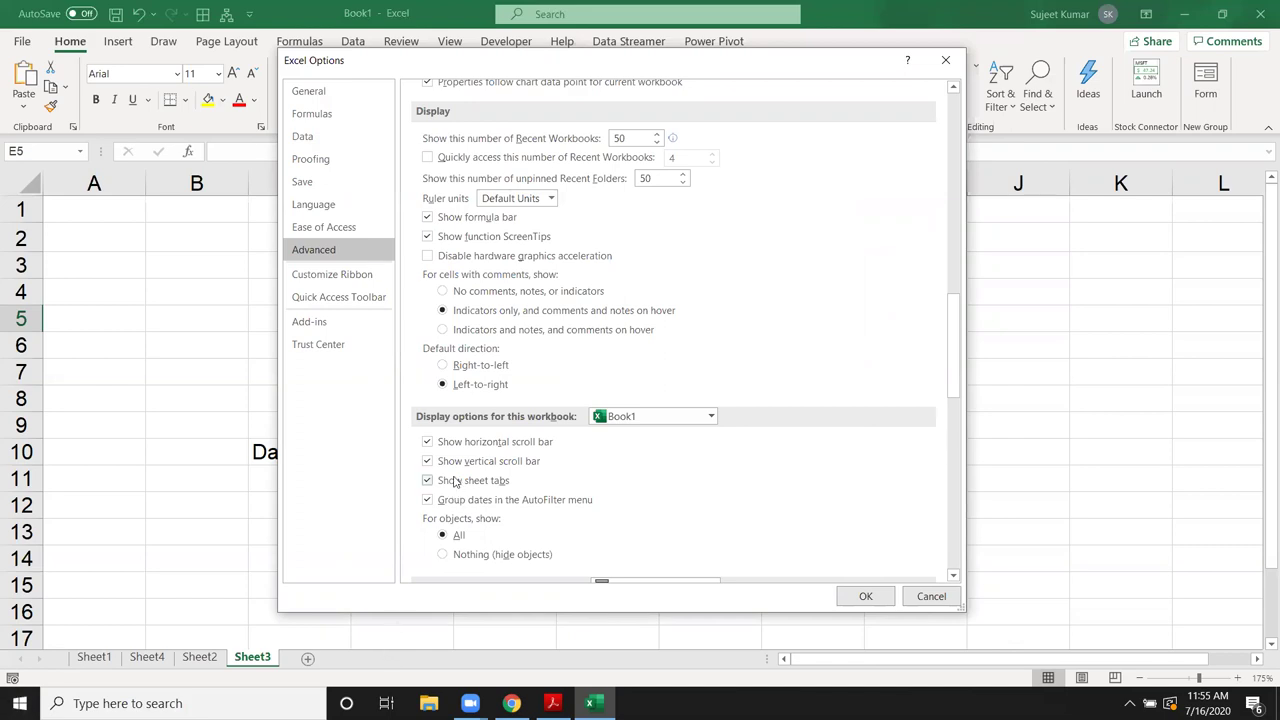
{"action": "scroll", "coordinate": [562, 483], "scroll_direction": "down", "scroll_amount": 4}
{"action": "scroll", "coordinate": [562, 483], "scroll_direction": "down", "scroll_amount": 1}
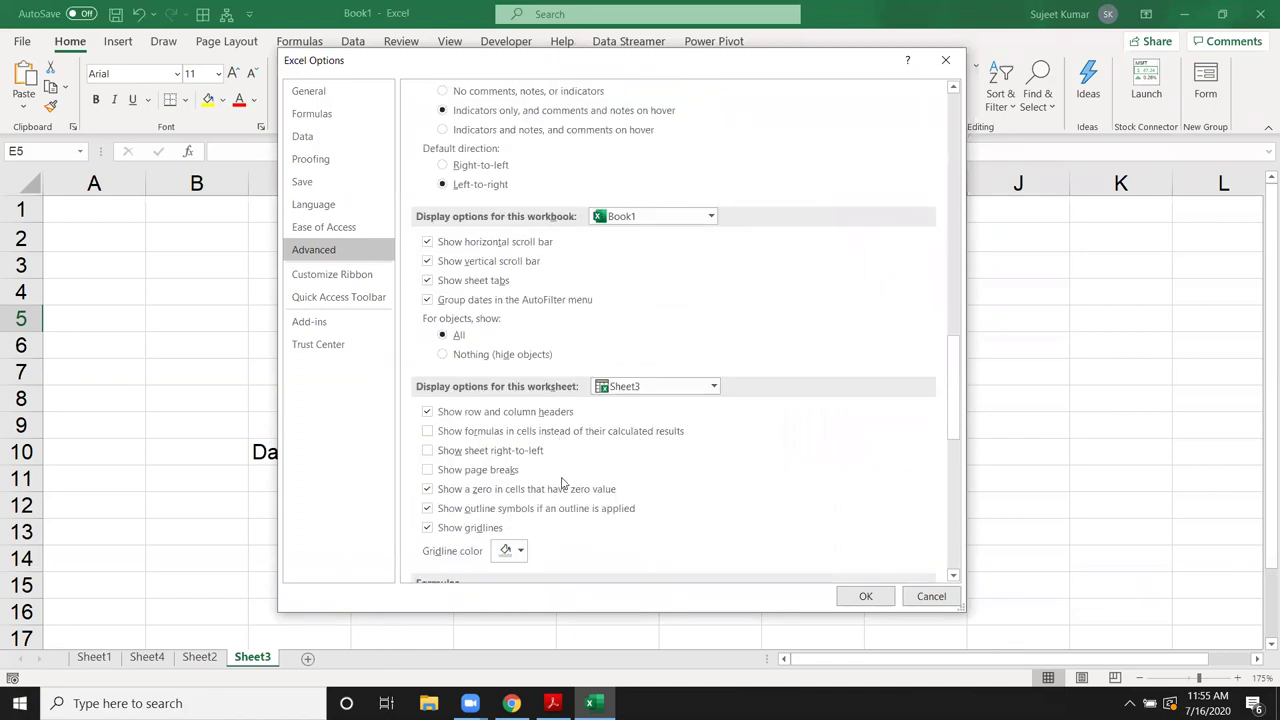
{"action": "scroll", "coordinate": [562, 483], "scroll_direction": "down", "scroll_amount": 1}
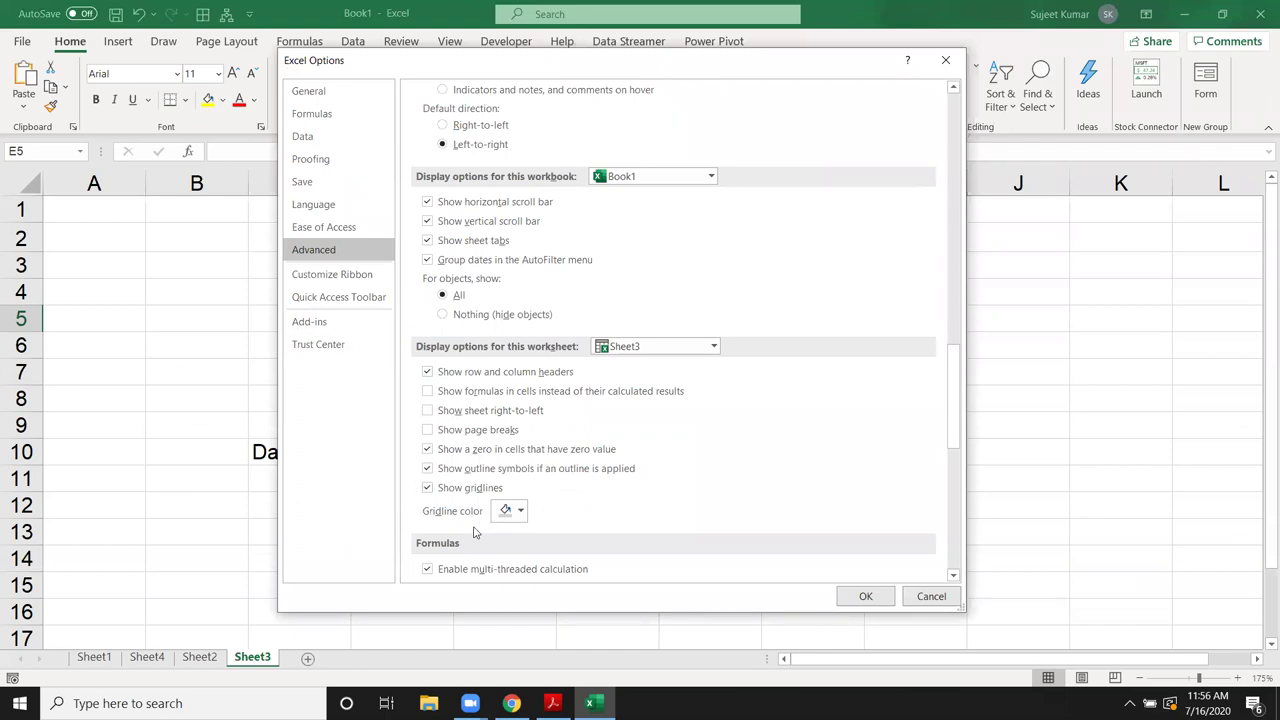
{"action": "scroll", "coordinate": [475, 514], "scroll_direction": "down", "scroll_amount": 3}
{"action": "scroll", "coordinate": [475, 514], "scroll_direction": "down", "scroll_amount": 1}
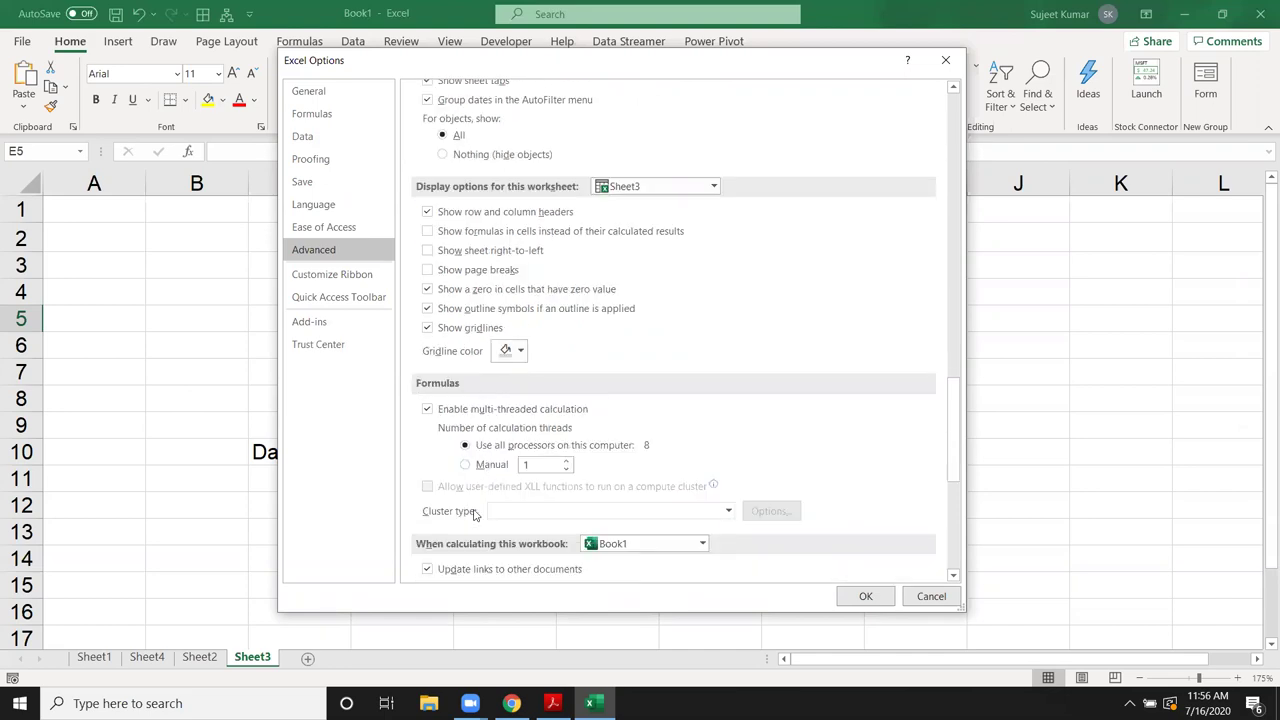
{"action": "scroll", "coordinate": [475, 514], "scroll_direction": "down", "scroll_amount": 3}
{"action": "scroll", "coordinate": [475, 514], "scroll_direction": "down", "scroll_amount": 3}
{"action": "scroll", "coordinate": [475, 514], "scroll_direction": "down", "scroll_amount": 2}
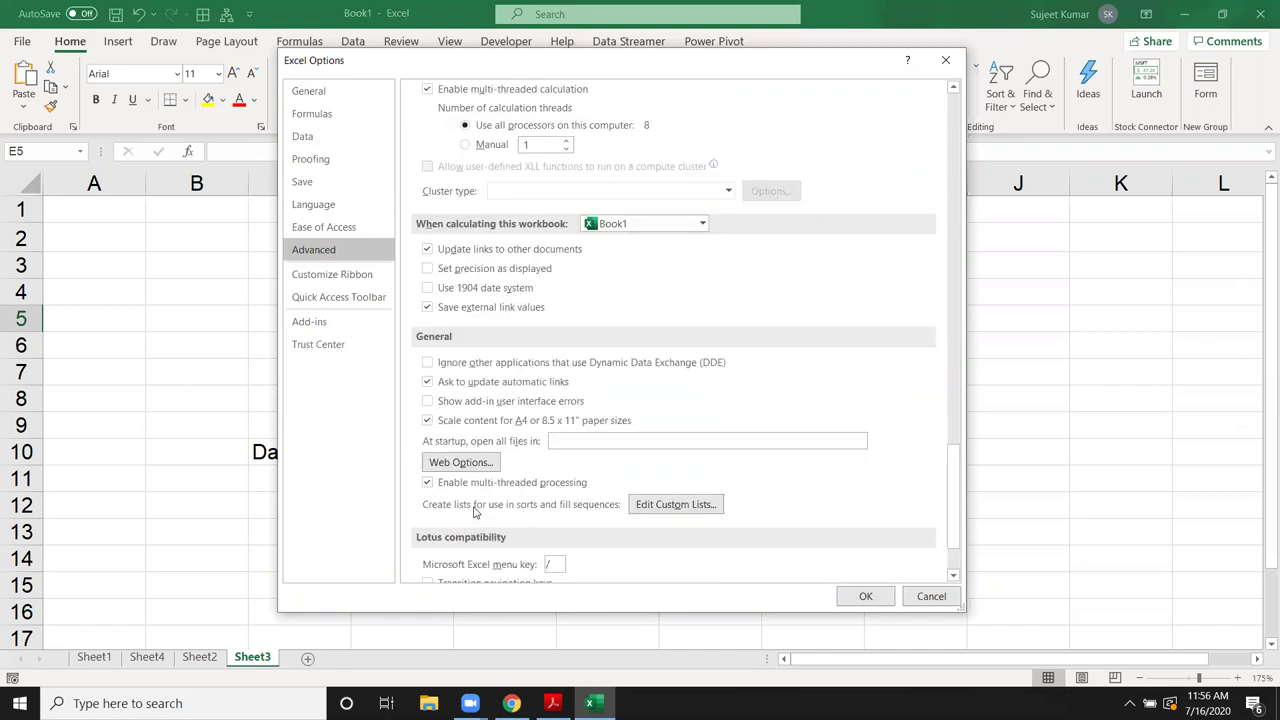
{"action": "scroll", "coordinate": [475, 511], "scroll_direction": "down", "scroll_amount": 3}
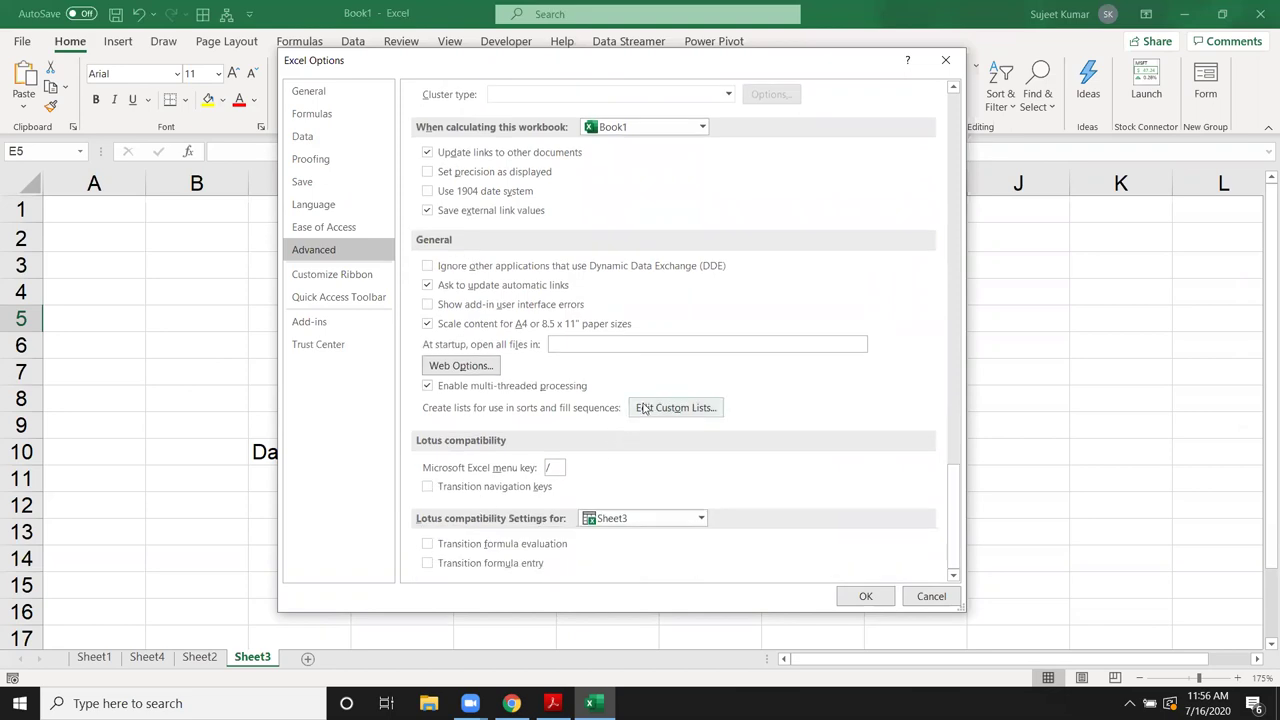
{"action": "key", "text": "Escape"}
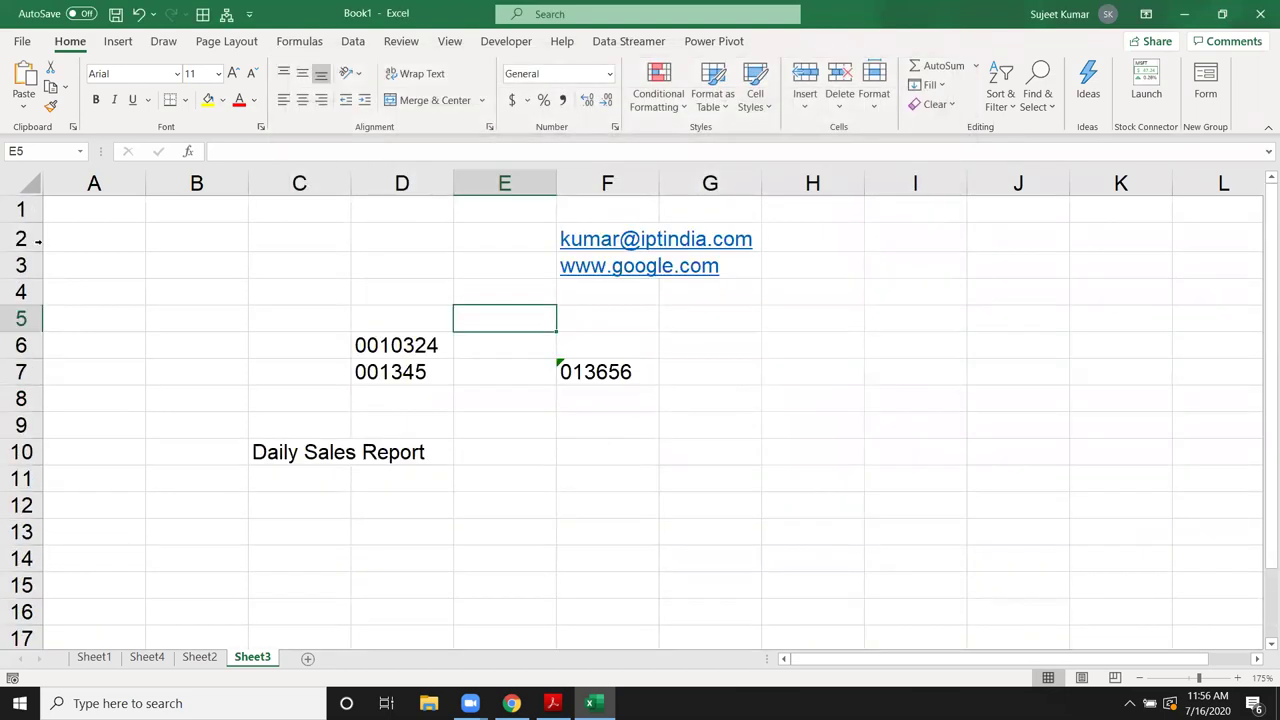
Enter JAN in A1 and AutoFill the months down to A13.
{"action": "left_click", "coordinate": [75, 211]}
{"action": "type", "text": "J"}
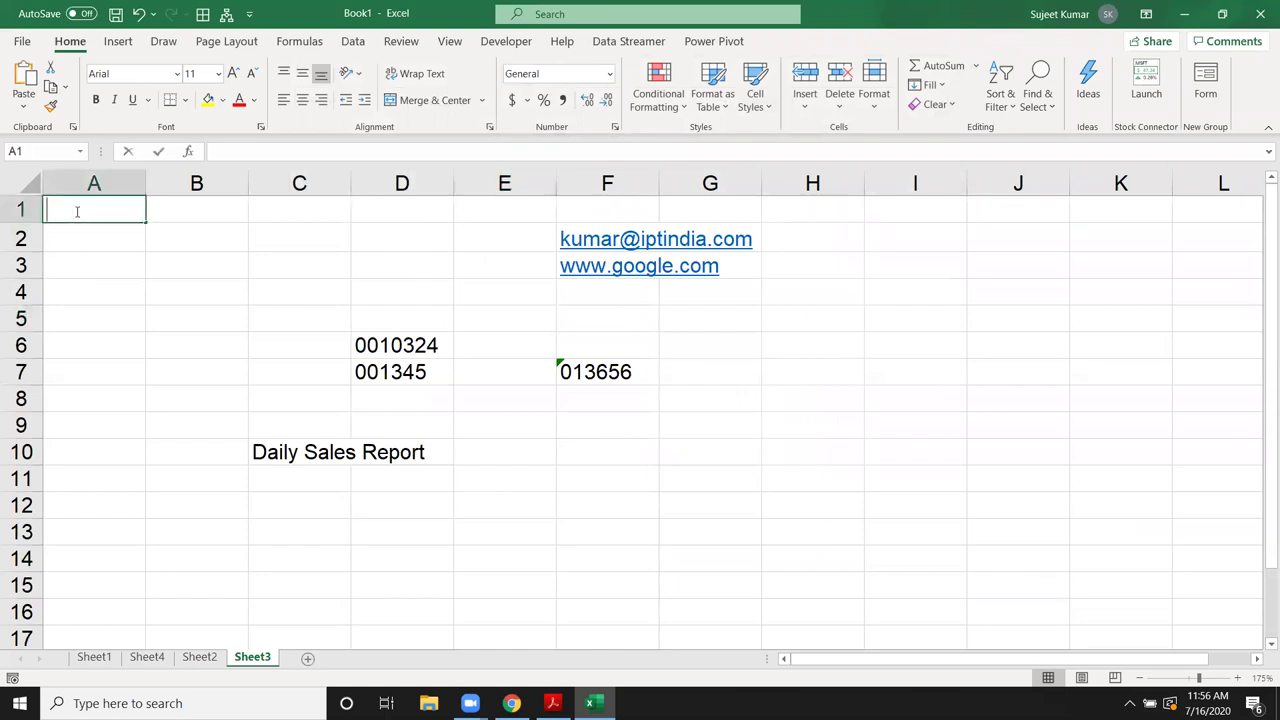
{"action": "type", "text": "AN"}
{"action": "key", "text": "Return"}
{"action": "left_click", "coordinate": [76, 205]}
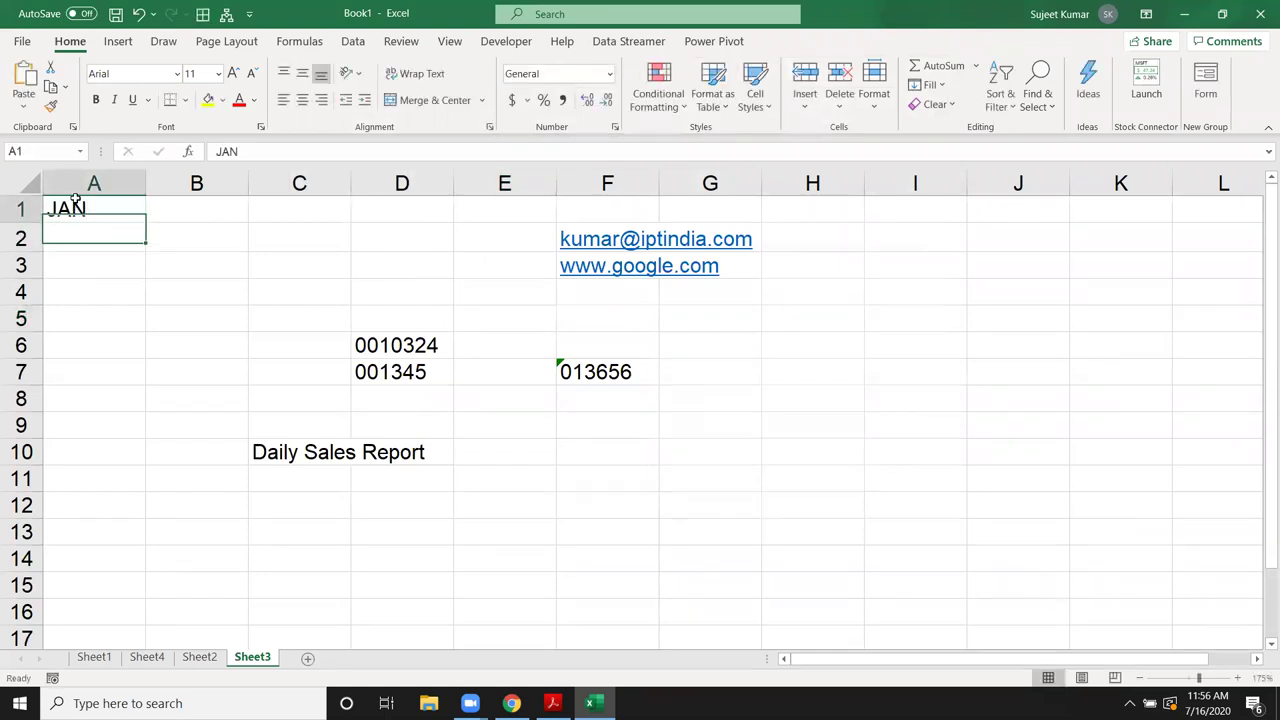
{"action": "left_click_drag", "start_coordinate": [143, 220], "coordinate": [150, 546]}
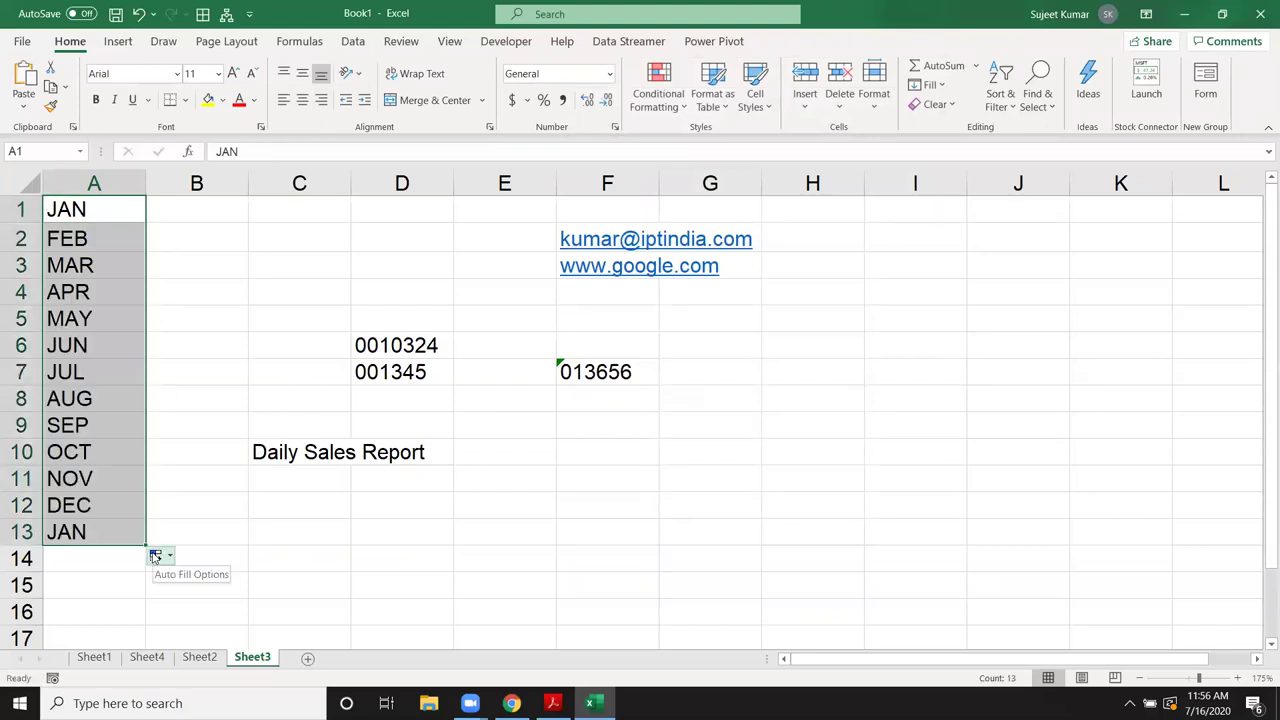
Enter Sun in B1 and AutoFill the weekdays down to B14.
{"action": "left_click", "coordinate": [204, 212]}
{"action": "type", "text": "Sun"}
{"action": "key", "text": "Return"}
{"action": "left_click", "coordinate": [204, 212]}
{"action": "left_click_drag", "start_coordinate": [250, 221], "coordinate": [254, 583]}
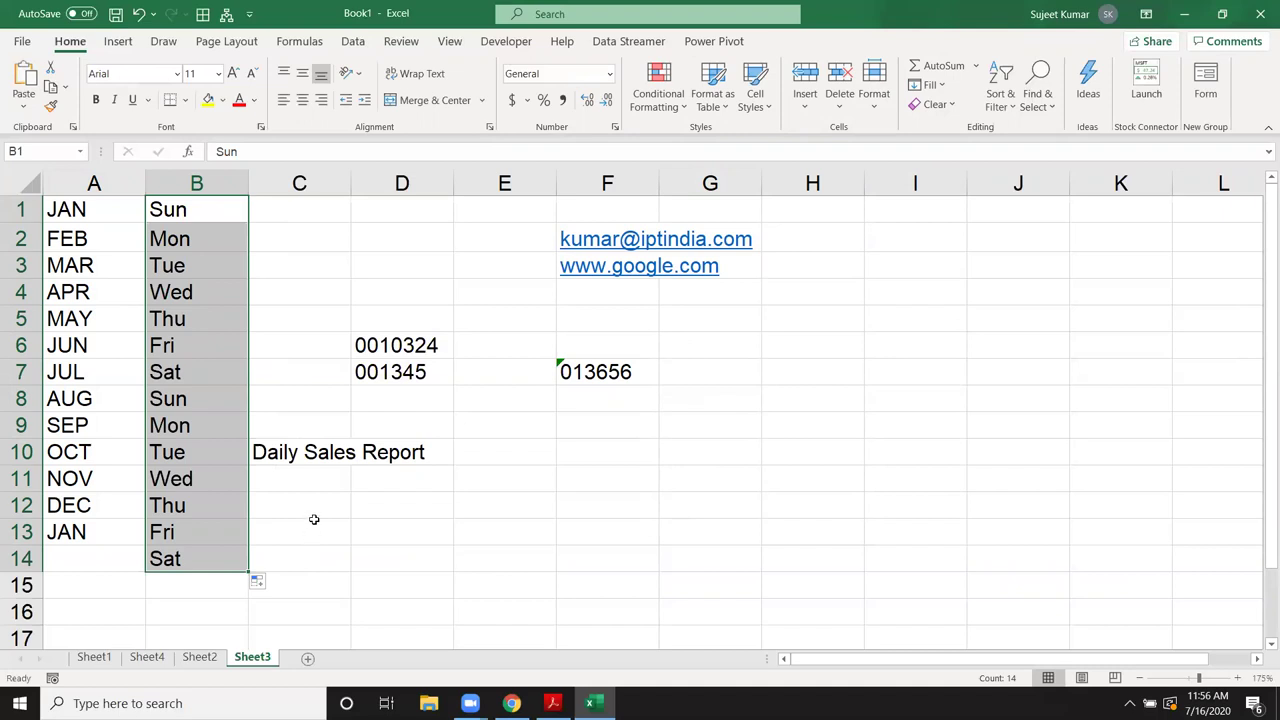
Enter the first name of the custom name list in I1 and AutoFill it down to I12.
{"action": "left_click", "coordinate": [876, 209]}
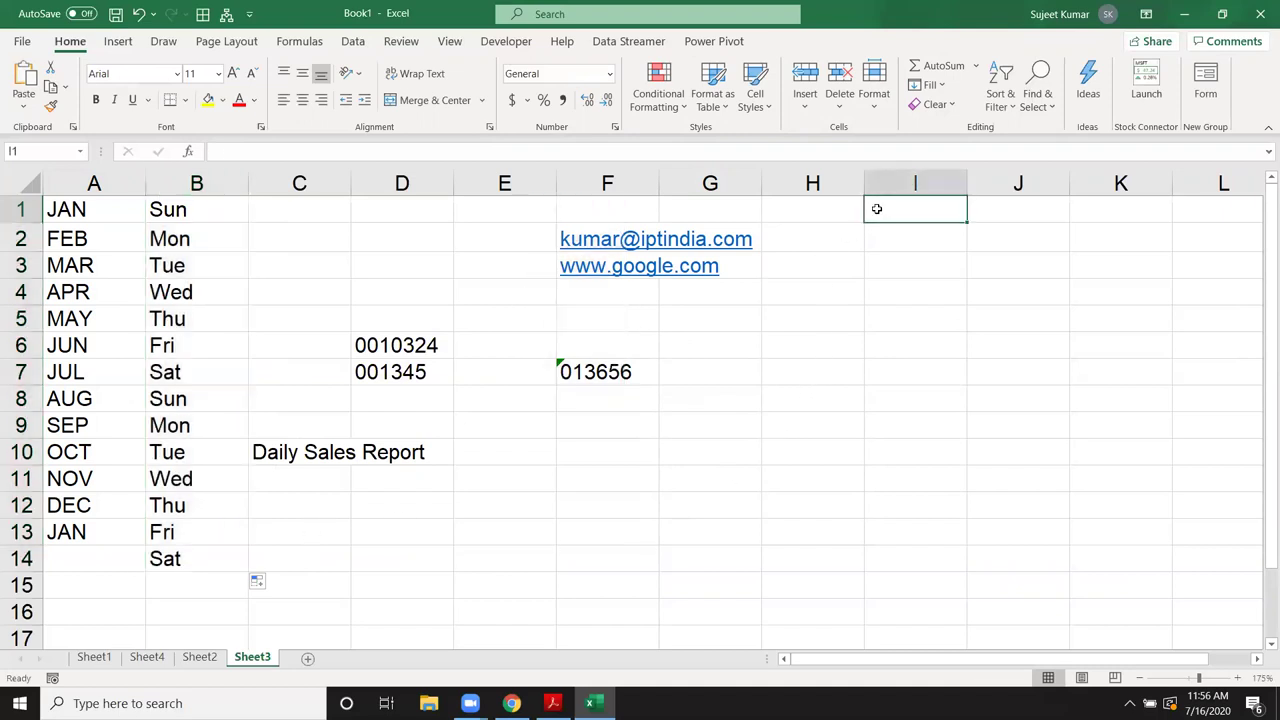
{"action": "type", "text": "Puja"}
{"action": "left_click", "coordinate": [954, 235]}
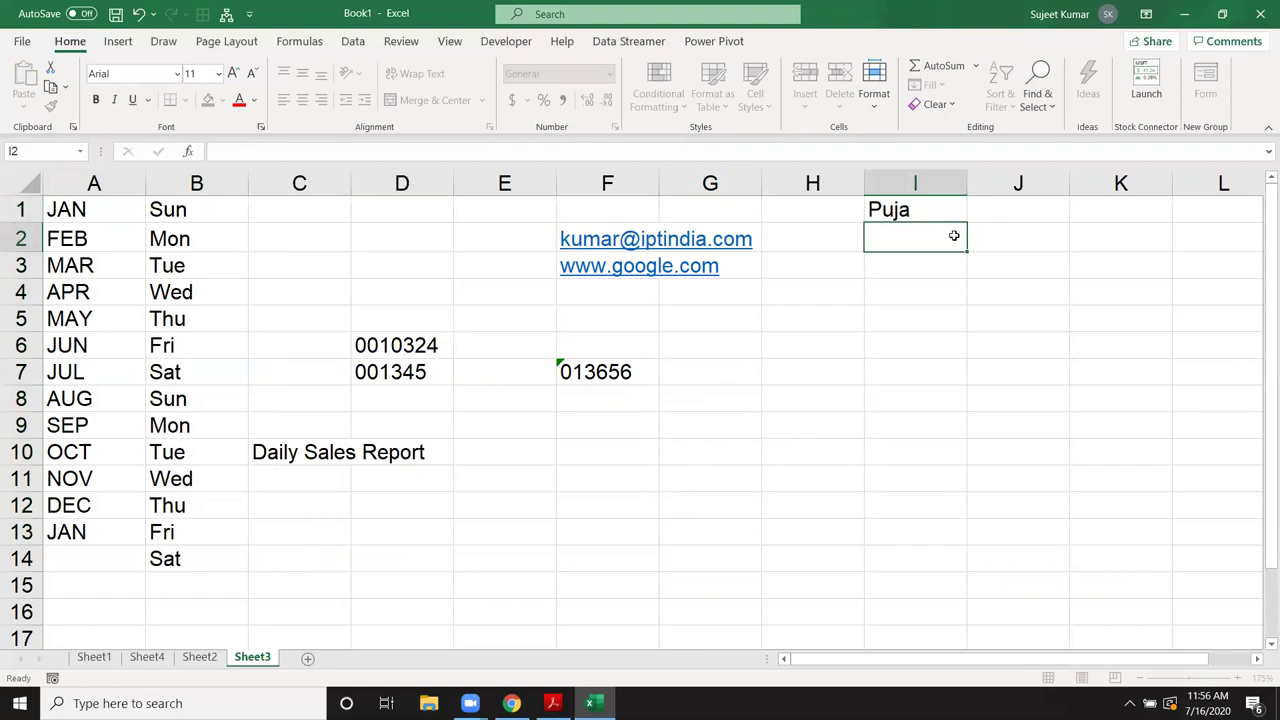
{"action": "left_click", "coordinate": [965, 216]}
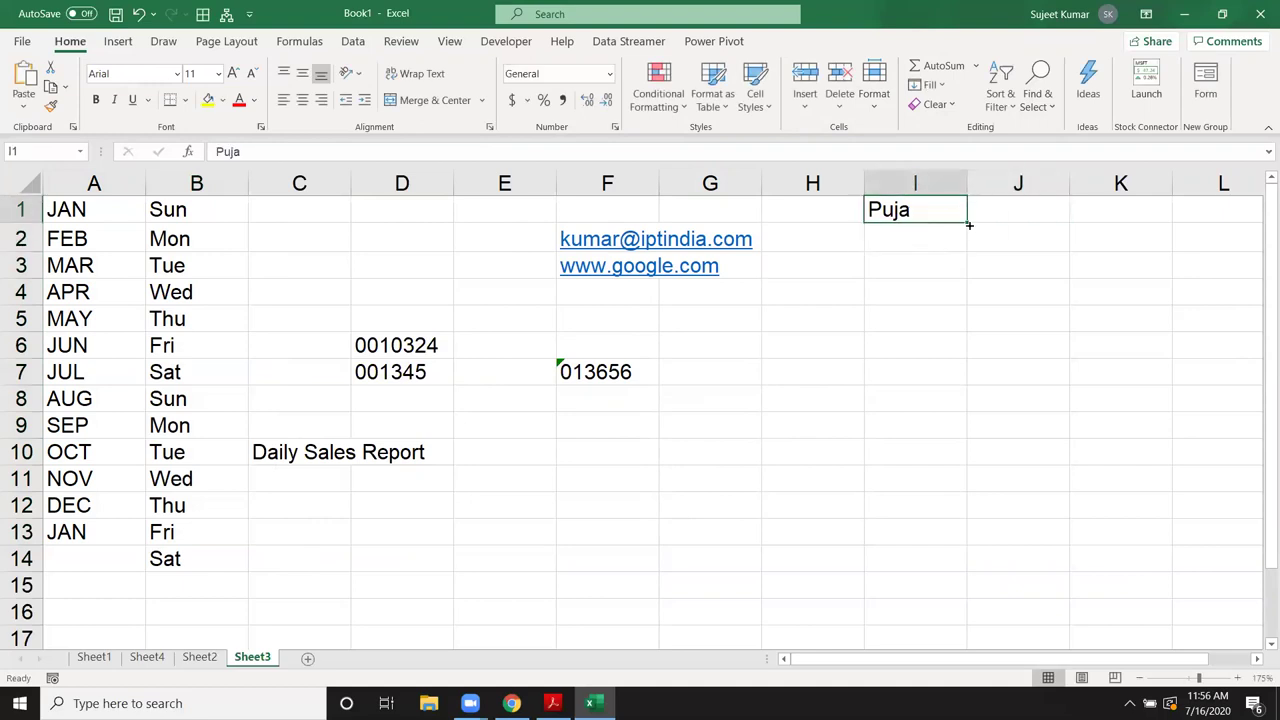
{"action": "left_click_drag", "start_coordinate": [969, 225], "coordinate": [957, 506]}
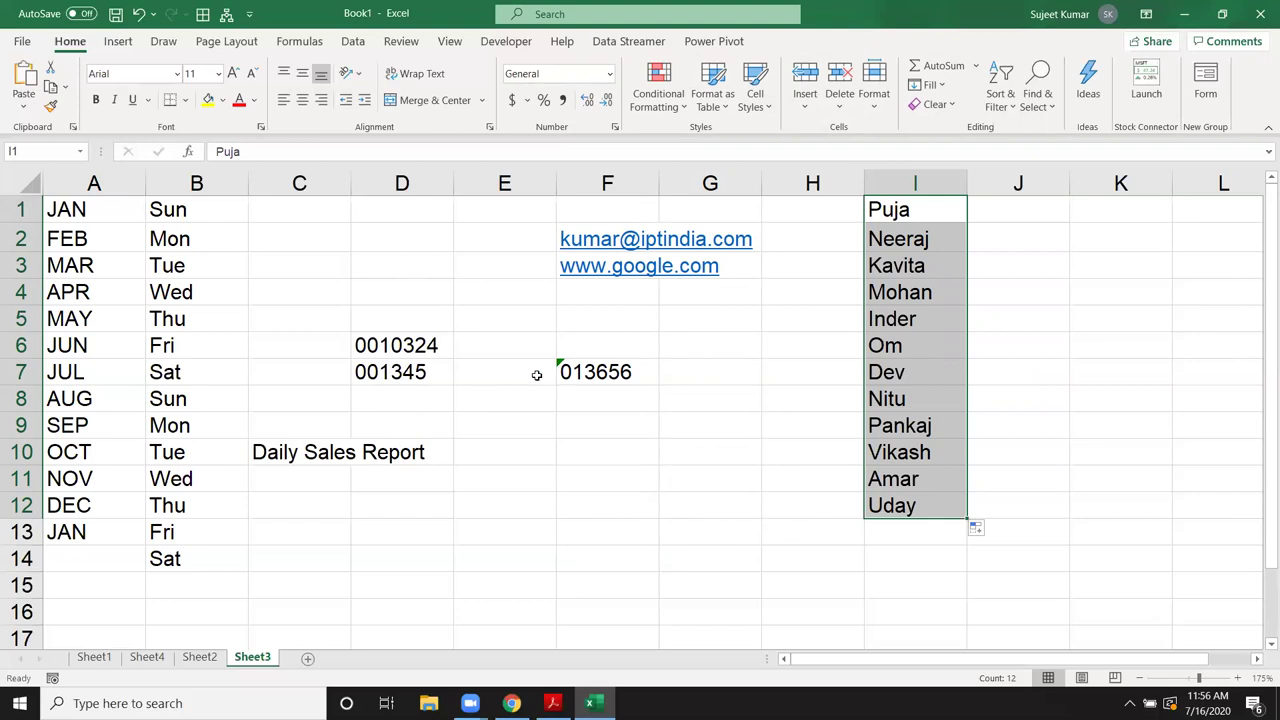
Reopen Excel Options on the Advanced page, scroll to General, and open Edit Custom Lists.
{"action": "left_click", "coordinate": [22, 41]}
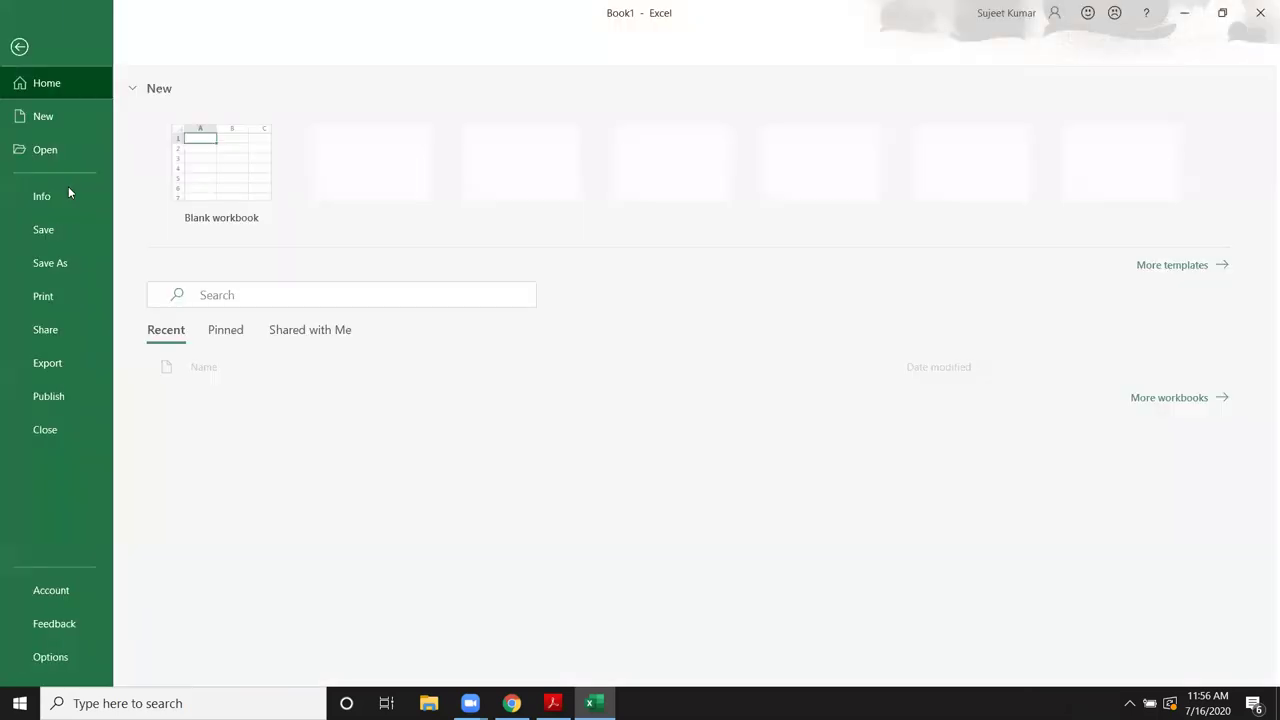
{"action": "left_click", "coordinate": [54, 657]}
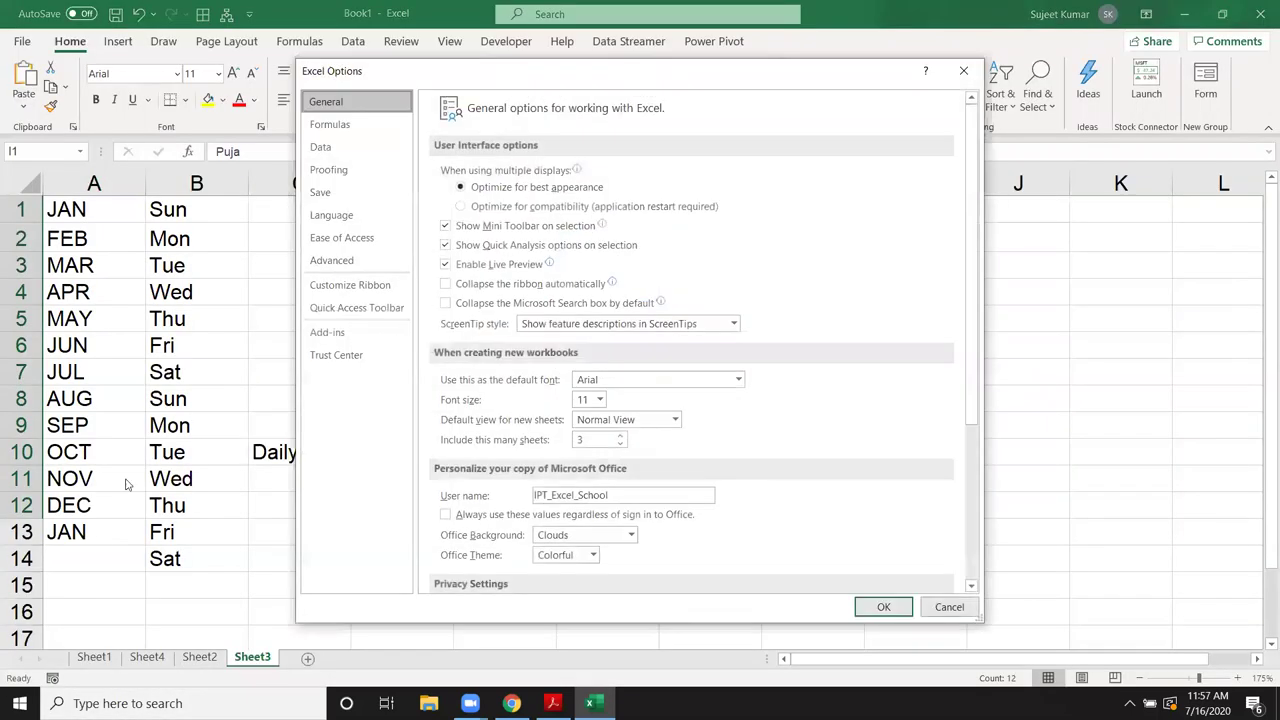
{"action": "left_click_drag", "start_coordinate": [530, 76], "coordinate": [290, 75]}
{"action": "left_click", "coordinate": [100, 259]}
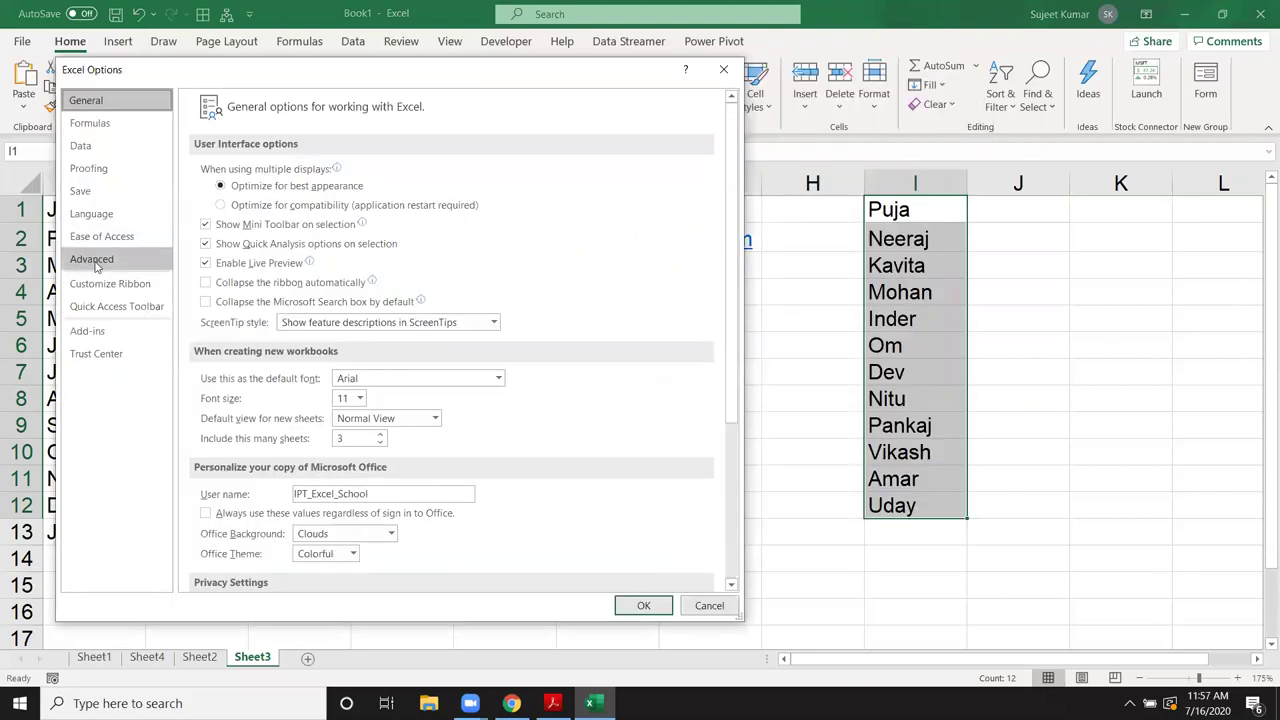
{"action": "left_click_drag", "start_coordinate": [737, 170], "coordinate": [727, 571]}
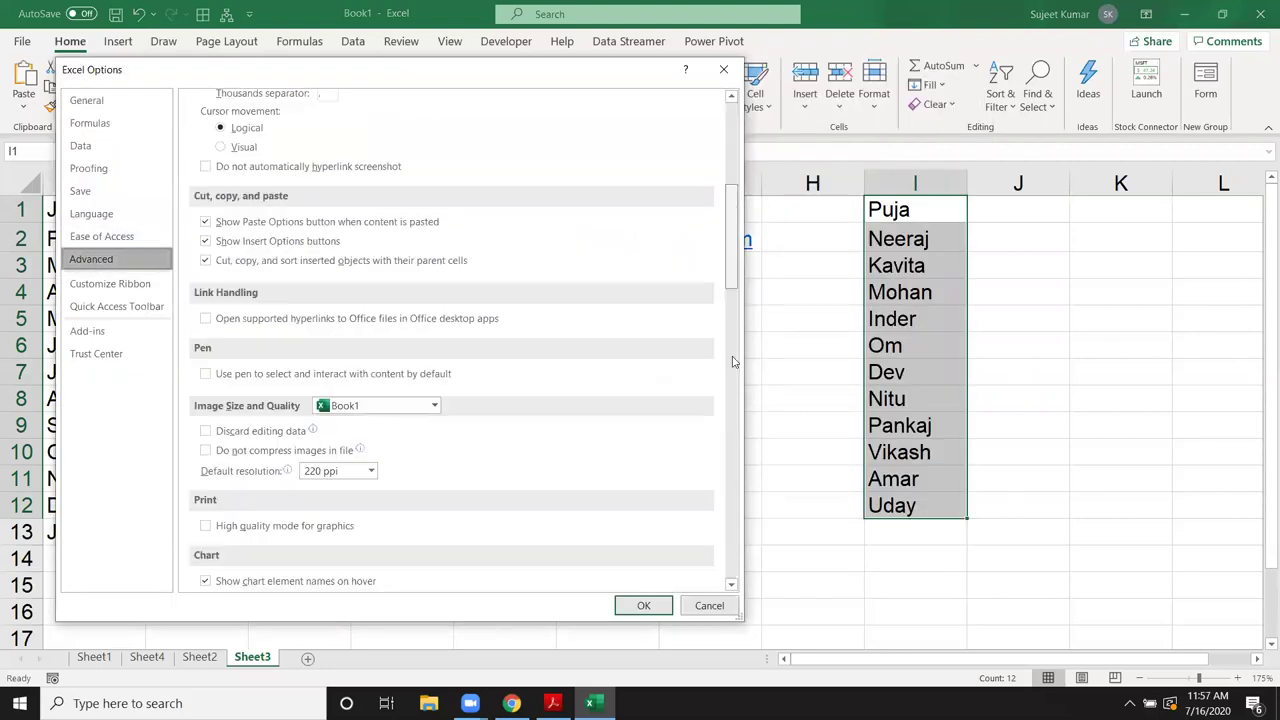
{"action": "left_click", "coordinate": [422, 419]}
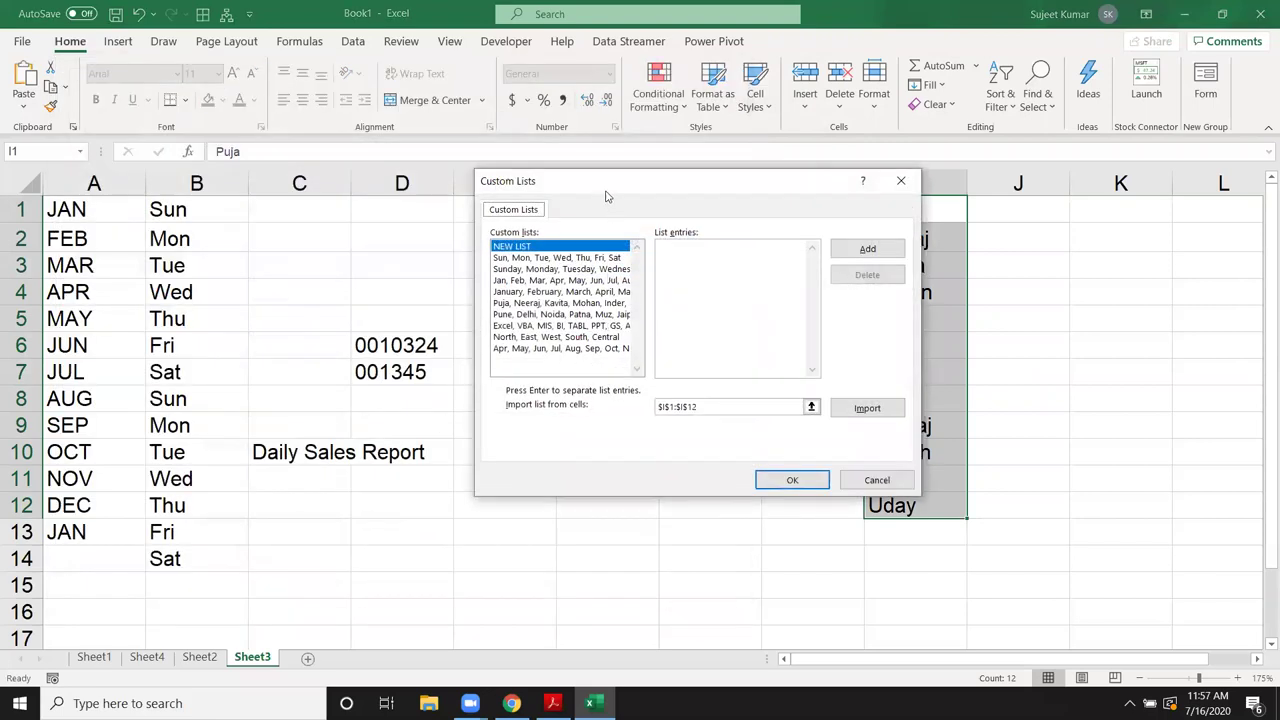
Move Custom Lists aside, browse the city, subjects, directions, months and names lists, then close it.
{"action": "left_click_drag", "start_coordinate": [595, 186], "coordinate": [280, 161]}
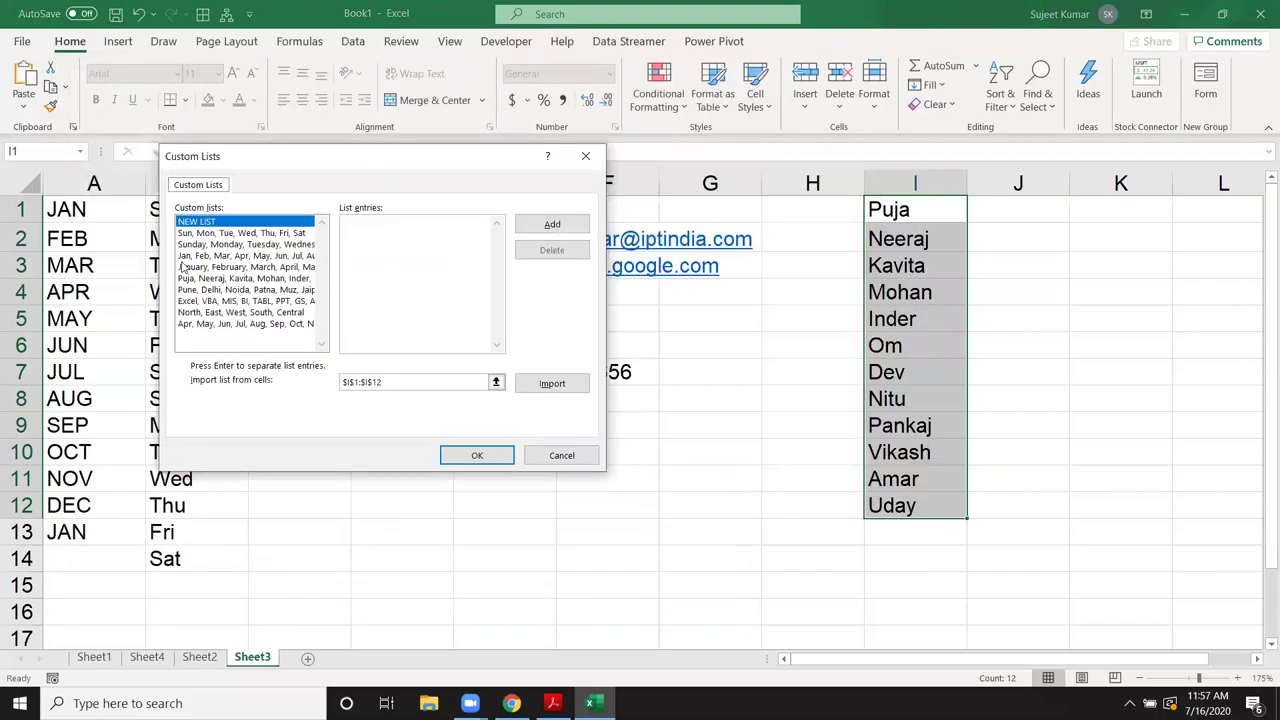
{"action": "left_click", "coordinate": [199, 292]}
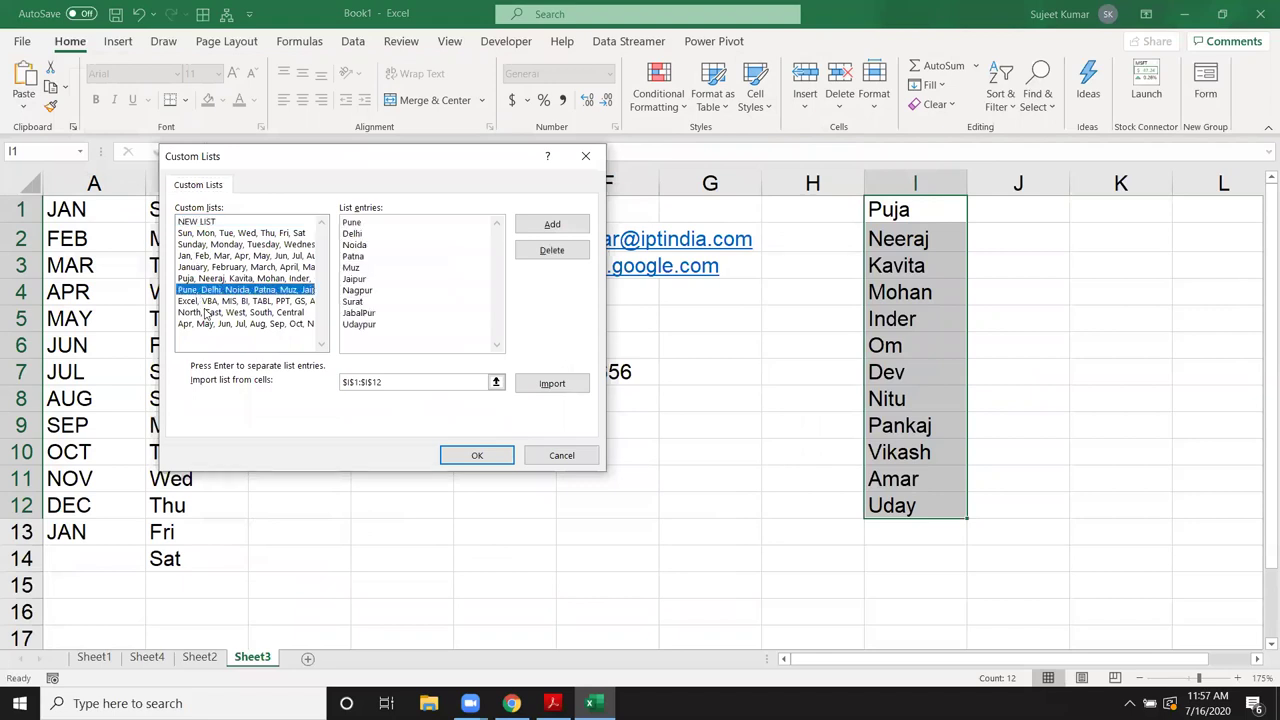
{"action": "left_click", "coordinate": [205, 301]}
{"action": "left_click", "coordinate": [208, 312]}
{"action": "left_click", "coordinate": [214, 324]}
{"action": "left_click", "coordinate": [213, 313]}
{"action": "left_click", "coordinate": [214, 301]}
{"action": "left_click", "coordinate": [215, 290]}
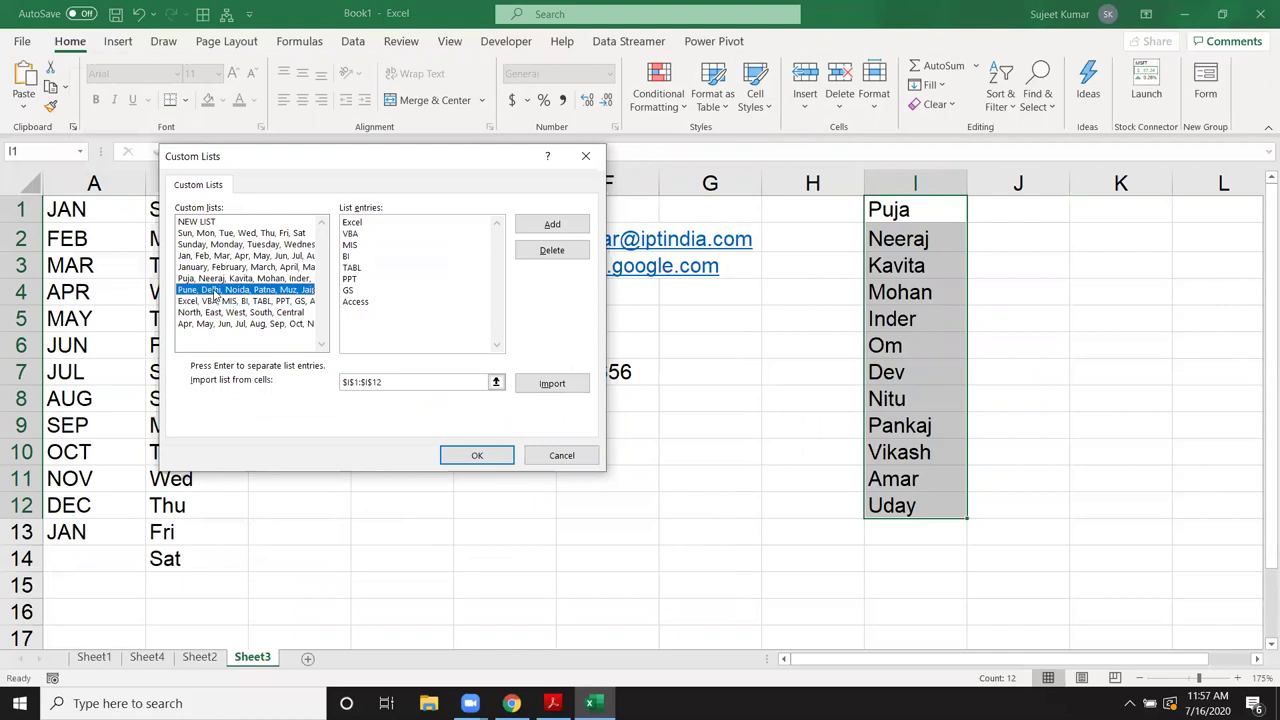
{"action": "left_click", "coordinate": [212, 301]}
{"action": "left_click", "coordinate": [212, 313]}
{"action": "left_click", "coordinate": [212, 324]}
{"action": "left_click", "coordinate": [209, 313]}
{"action": "left_click", "coordinate": [211, 301]}
{"action": "left_click", "coordinate": [210, 290]}
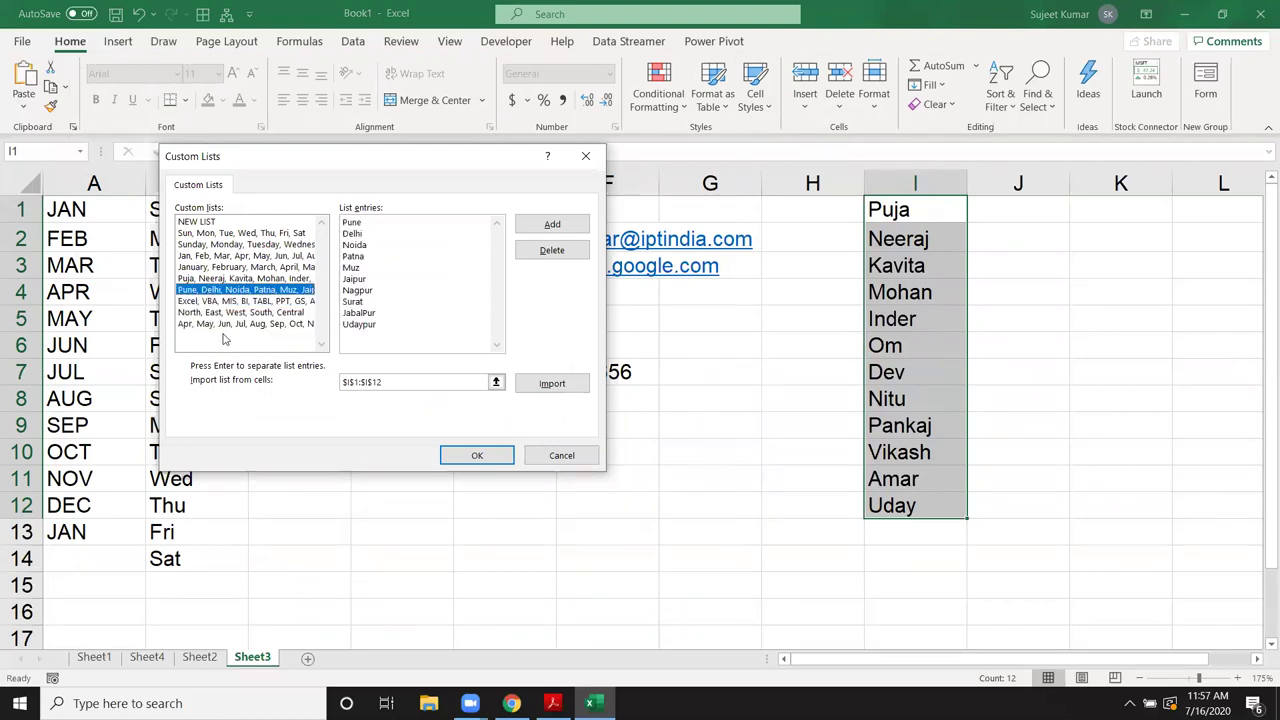
{"action": "left_click", "coordinate": [229, 278]}
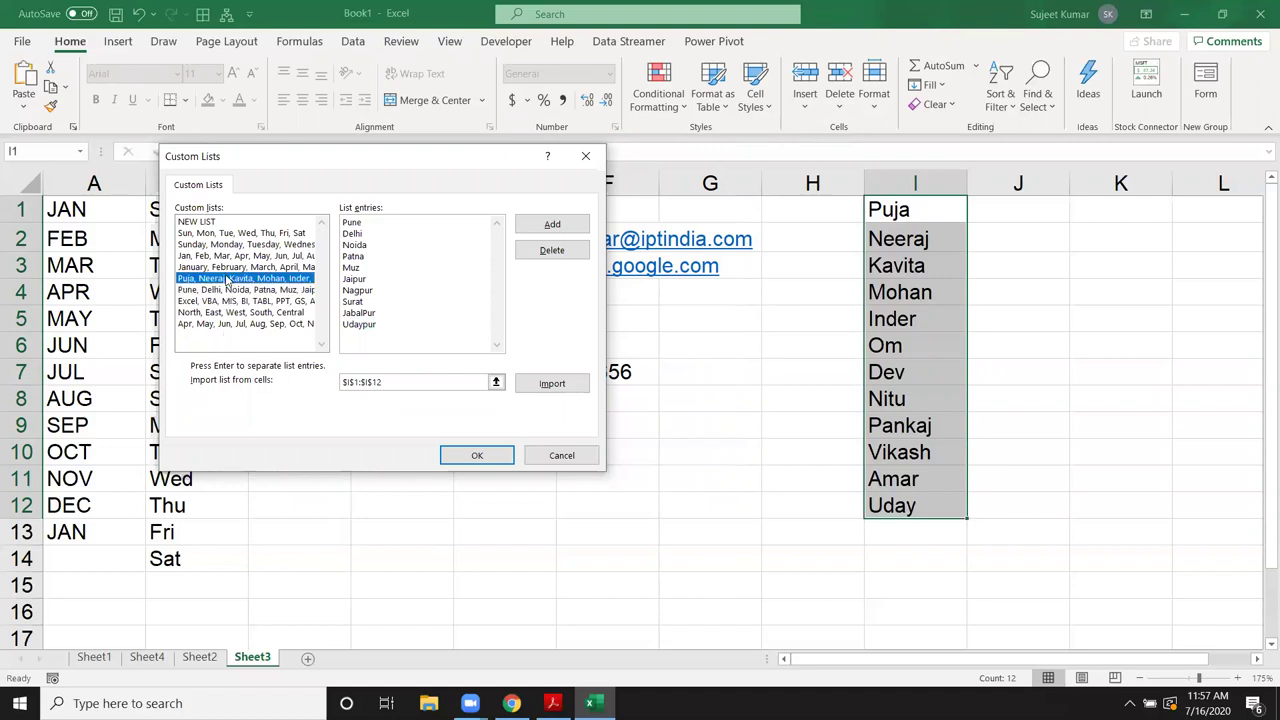
{"action": "left_click", "coordinate": [215, 221]}
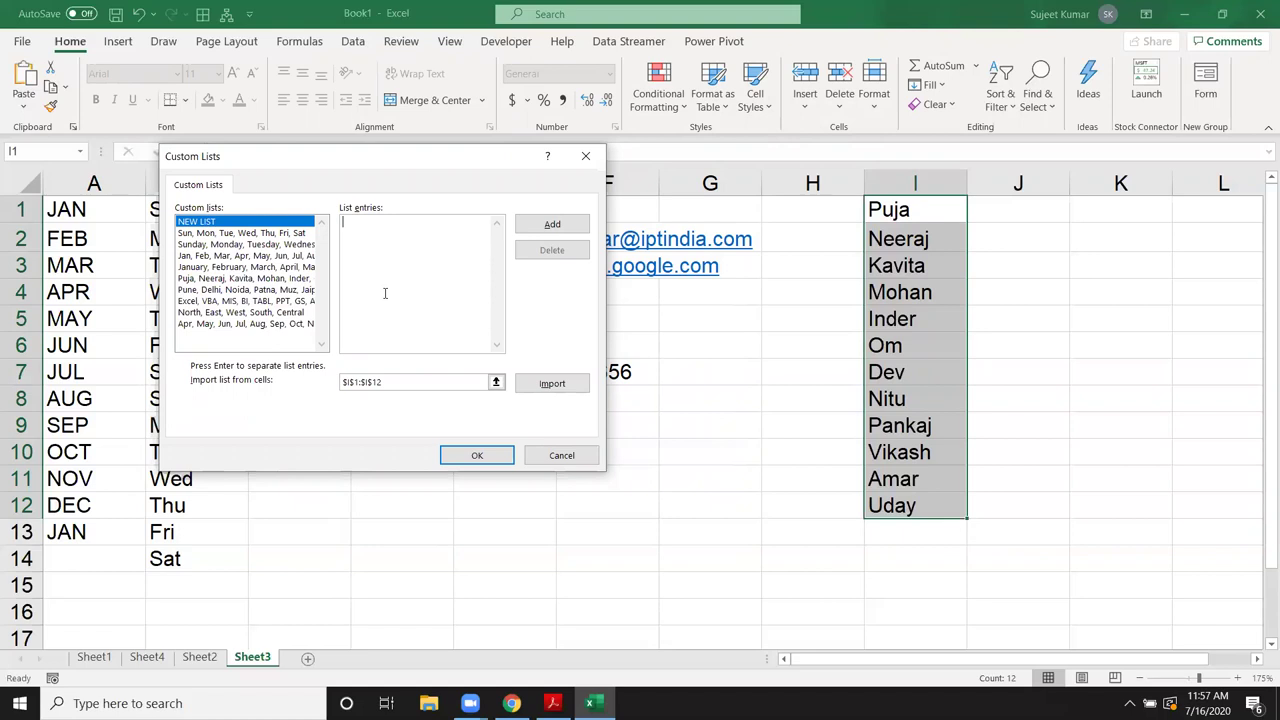
{"action": "key", "text": "Escape"}
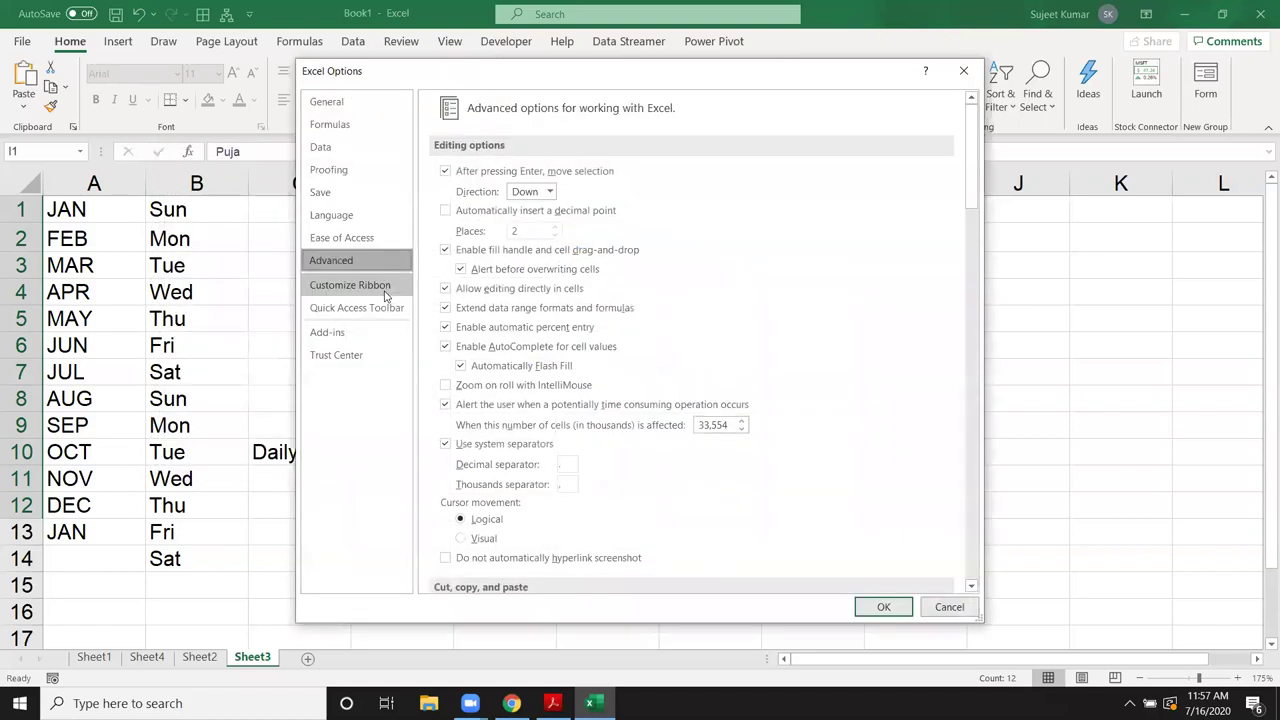
Scroll the Advanced page and move Excel Options aside to reveal column I.
{"action": "scroll", "coordinate": [585, 400], "scroll_direction": "down", "scroll_amount": 2}
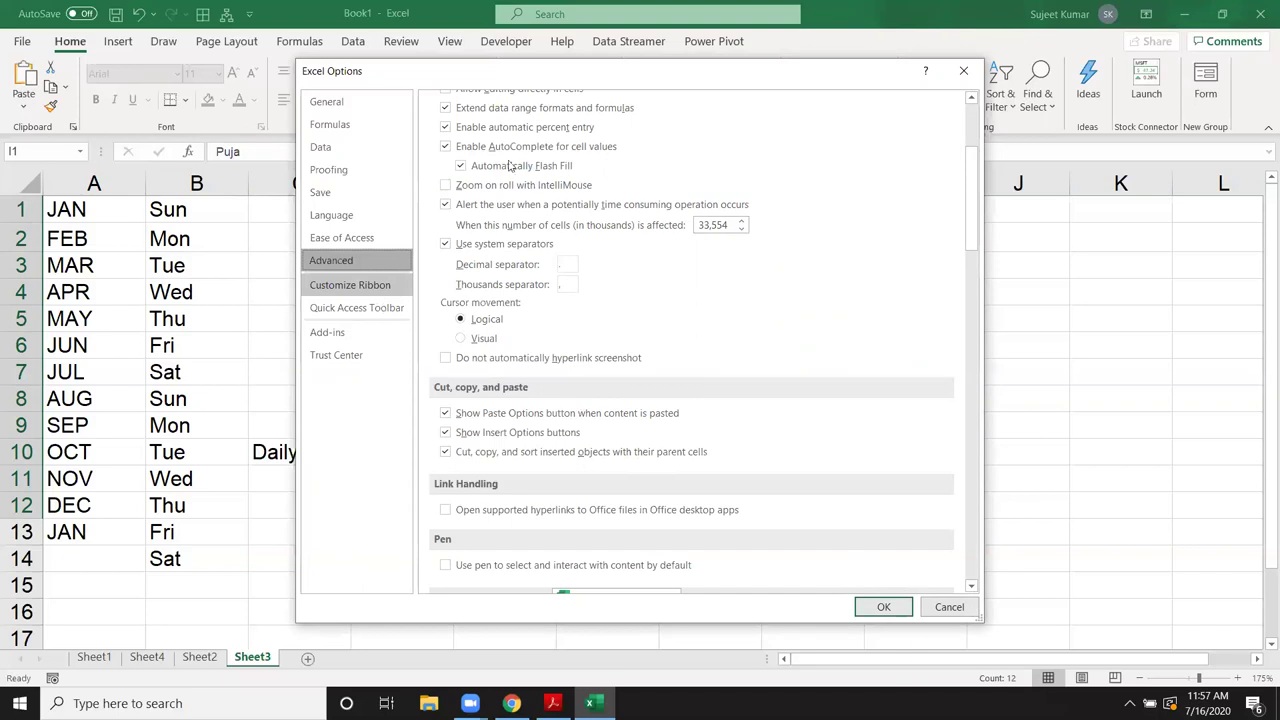
{"action": "left_click_drag", "start_coordinate": [551, 87], "coordinate": [462, 117]}
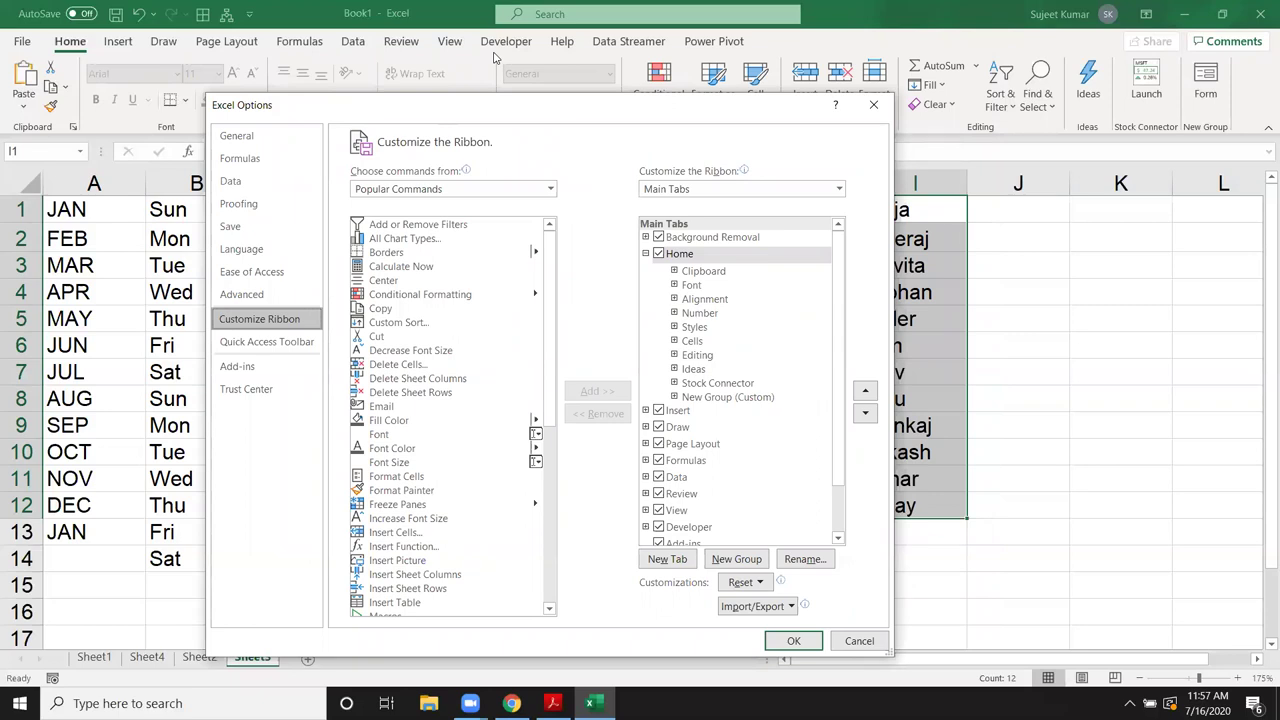
Collapse Home, toggle Developer off and on, and list Commands Not in the Ribbon.
{"action": "left_click", "coordinate": [646, 254]}
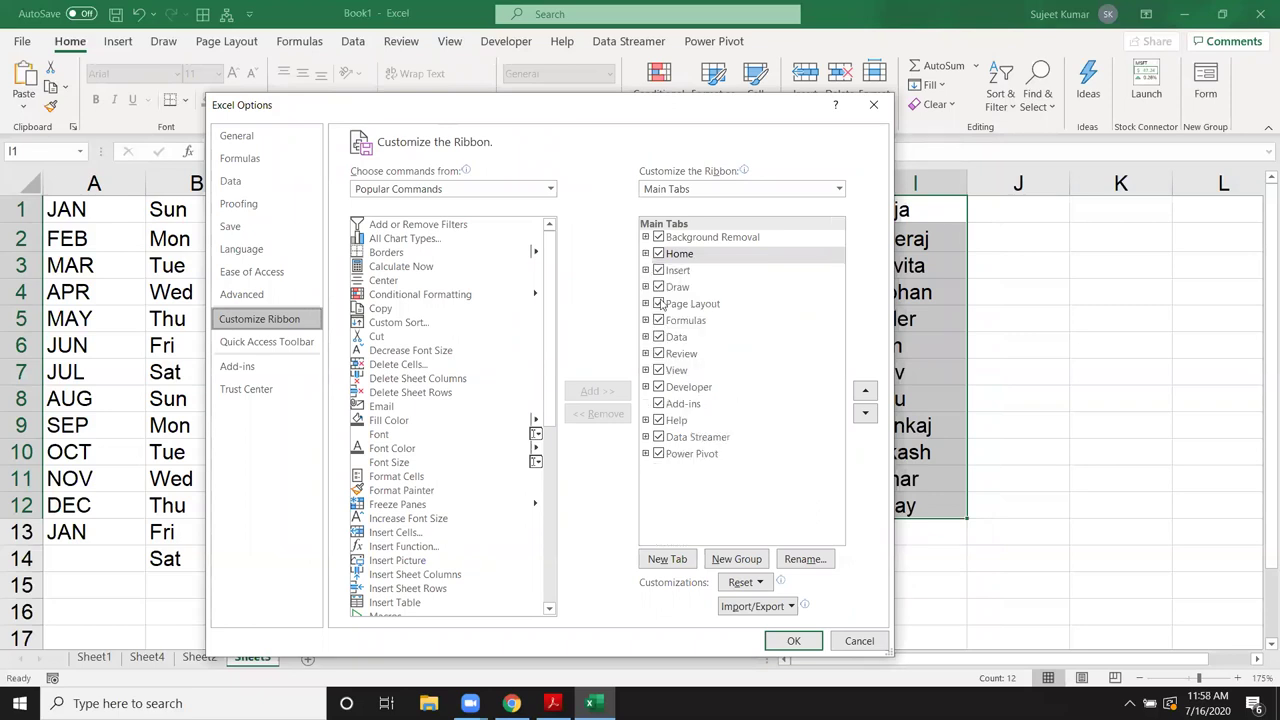
{"action": "left_click", "coordinate": [658, 388]}
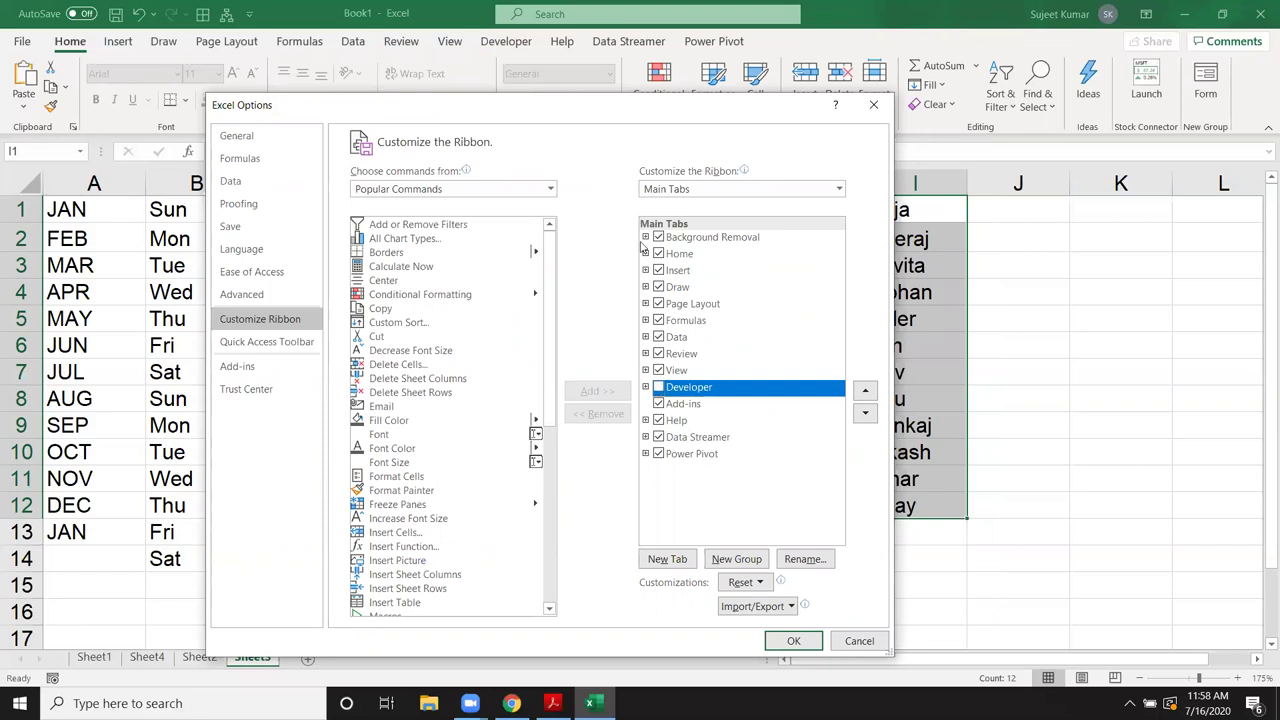
{"action": "left_click", "coordinate": [659, 389]}
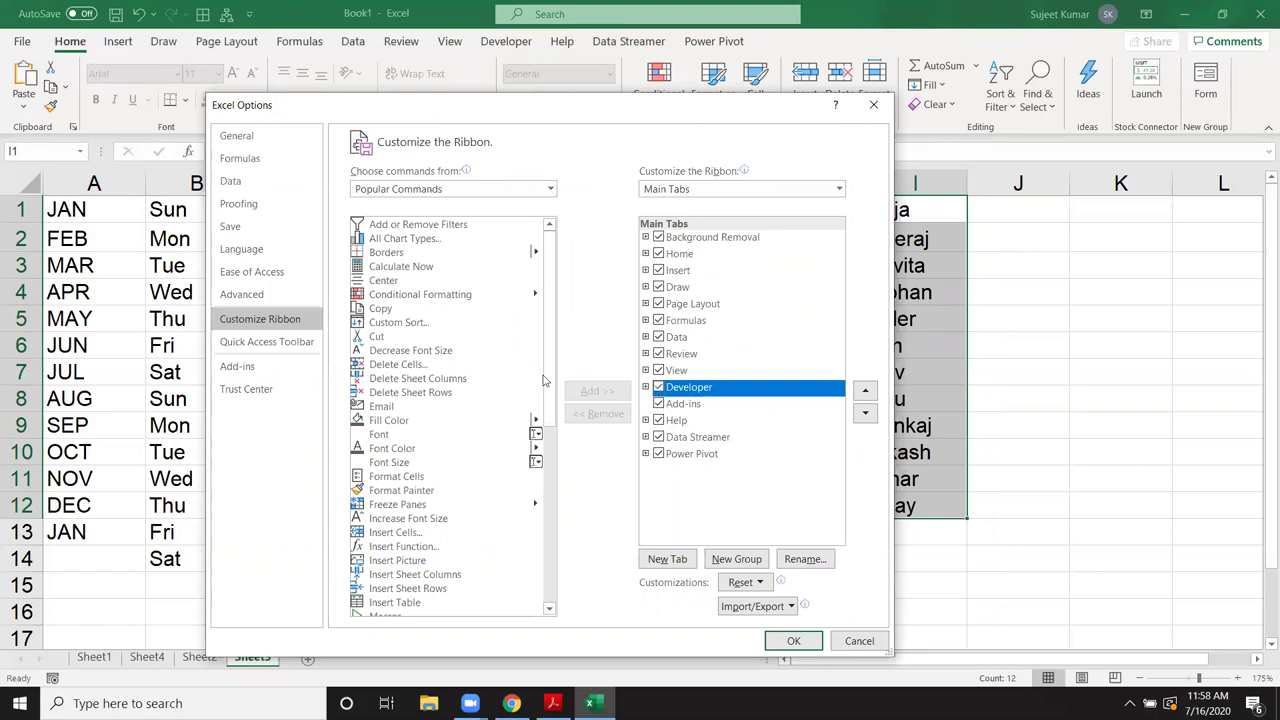
{"action": "left_click", "coordinate": [378, 191]}
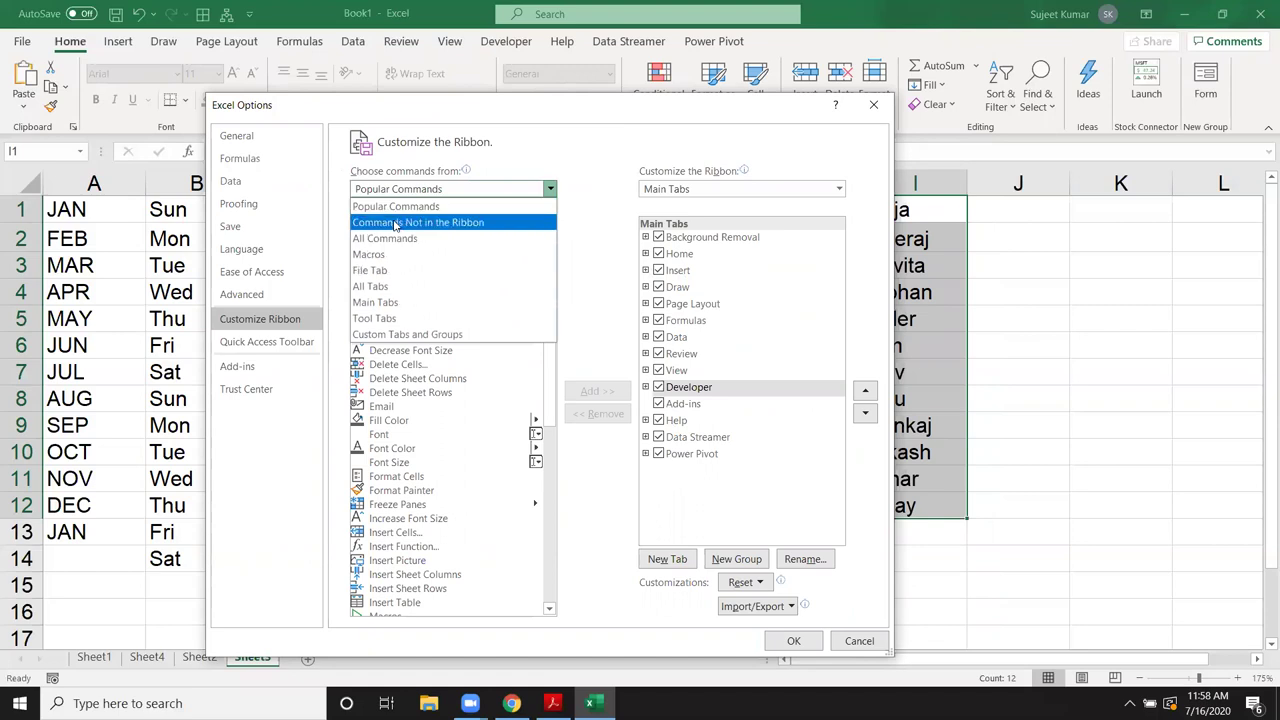
{"action": "left_click", "coordinate": [395, 223]}
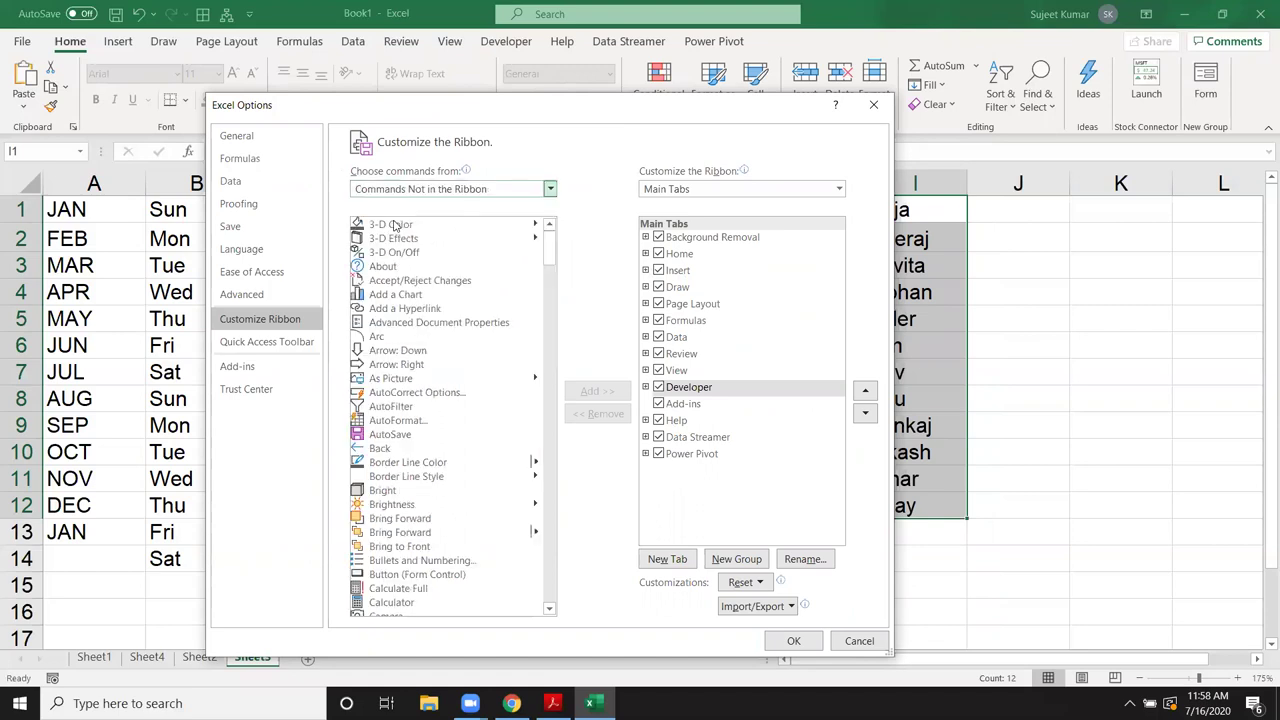
{"action": "mouse_move", "coordinate": [549, 250]}
{"action": "left_mouse_down"}
{"action": "mouse_move", "coordinate": [548, 603]}
{"action": "mouse_move", "coordinate": [549, 238]}
{"action": "left_mouse_up"}
With Insert selected and Calculator highlighted in the command list, add a new custom group.
{"action": "left_click", "coordinate": [676, 272]}
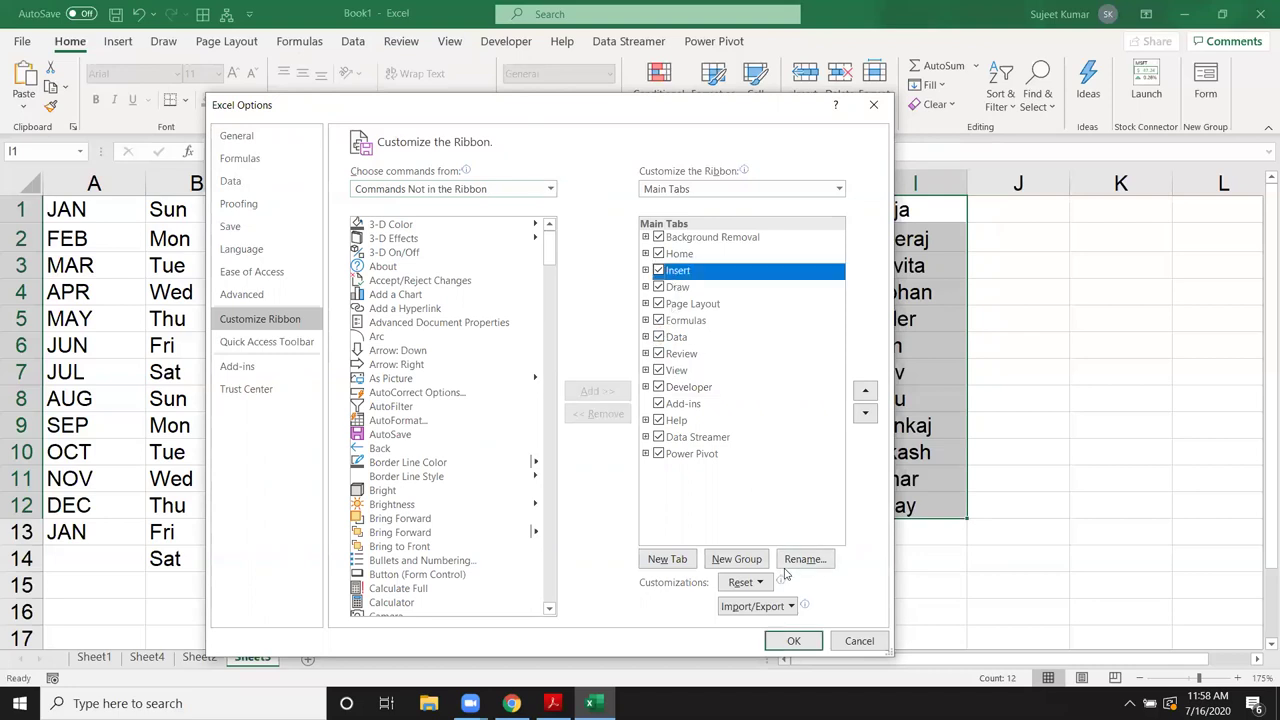
{"action": "left_click", "coordinate": [396, 407]}
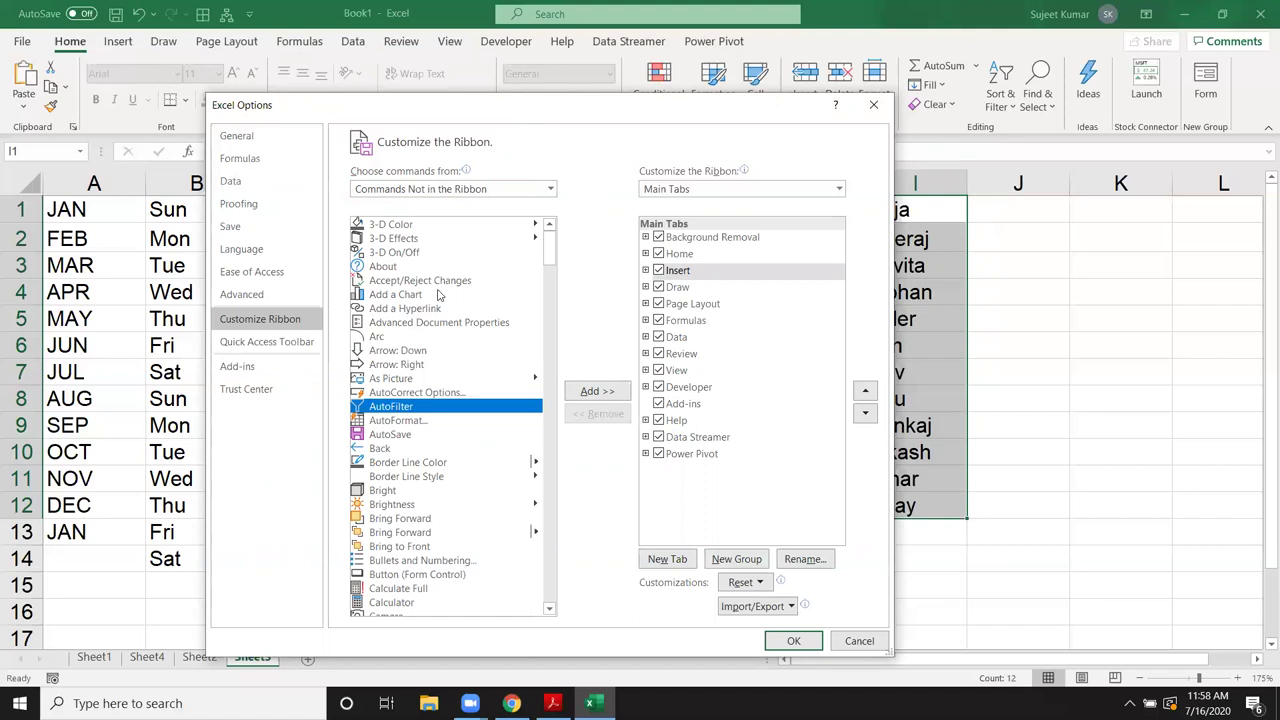
{"action": "scroll", "coordinate": [437, 310], "scroll_direction": "down", "scroll_amount": 1}
{"action": "scroll", "coordinate": [437, 310], "scroll_direction": "down", "scroll_amount": 1}
{"action": "scroll", "coordinate": [436, 320], "scroll_direction": "down", "scroll_amount": 2}
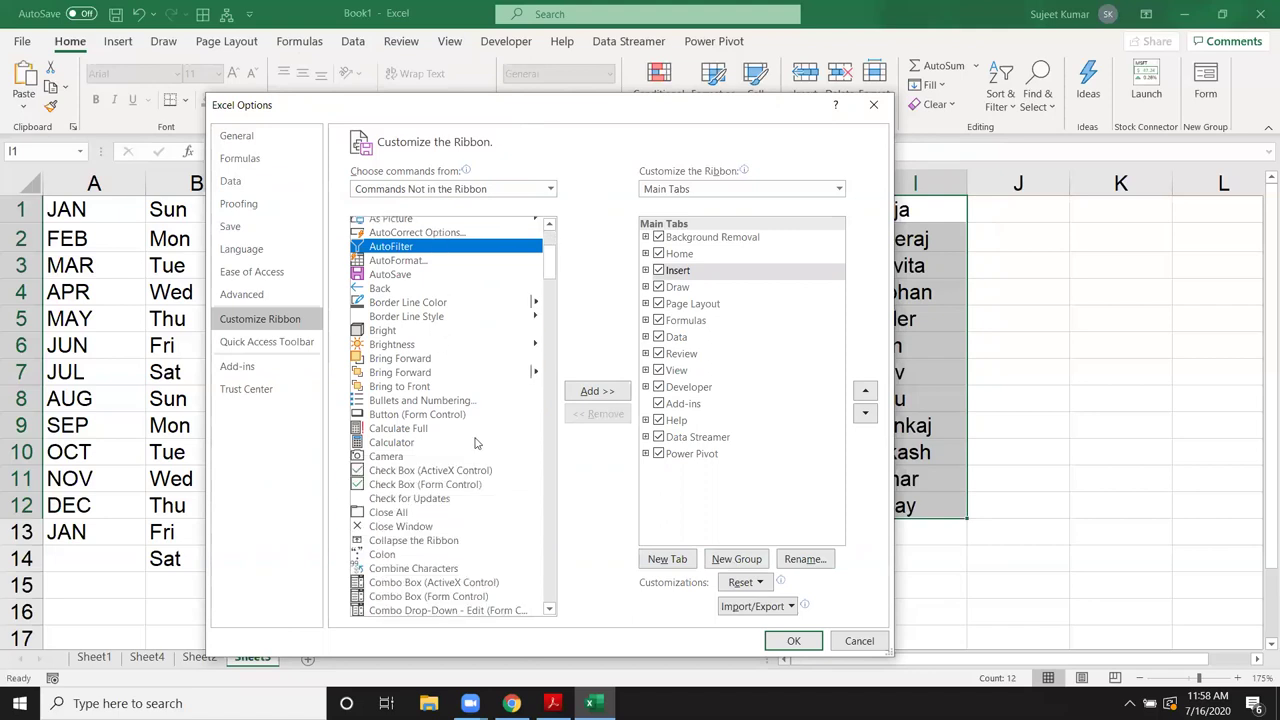
{"action": "left_click", "coordinate": [404, 447]}
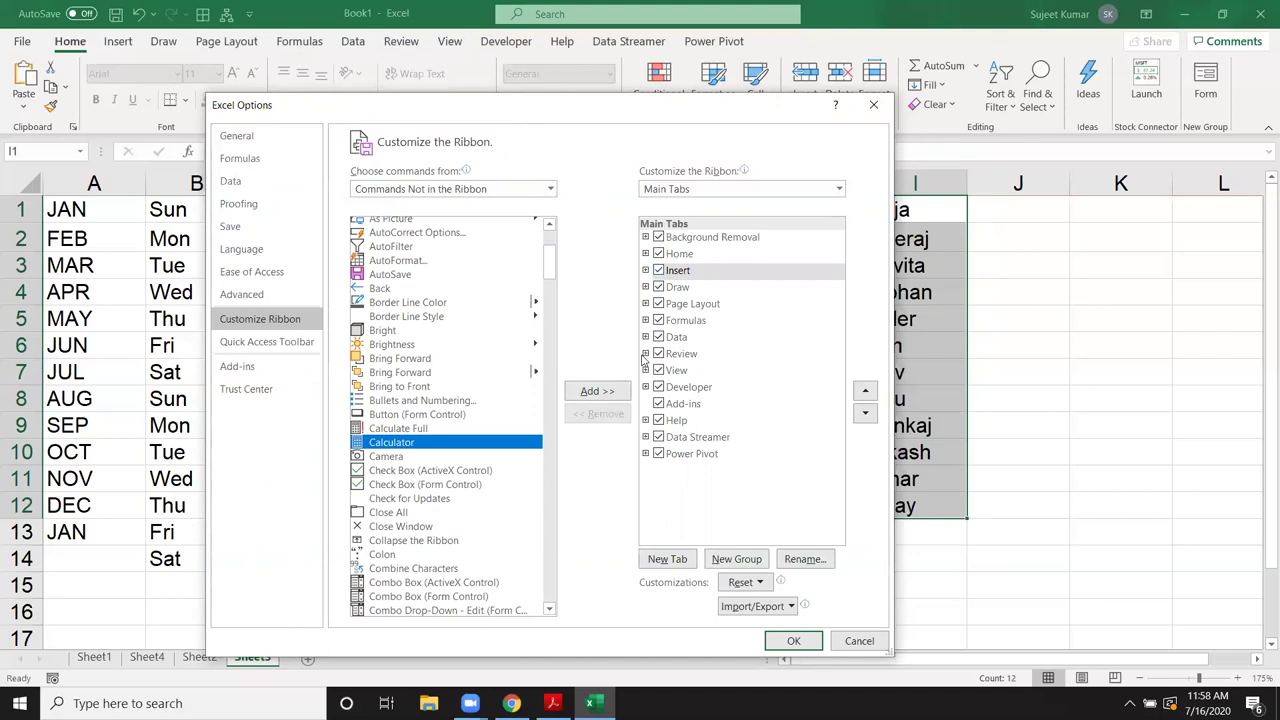
{"action": "left_click", "coordinate": [748, 566]}
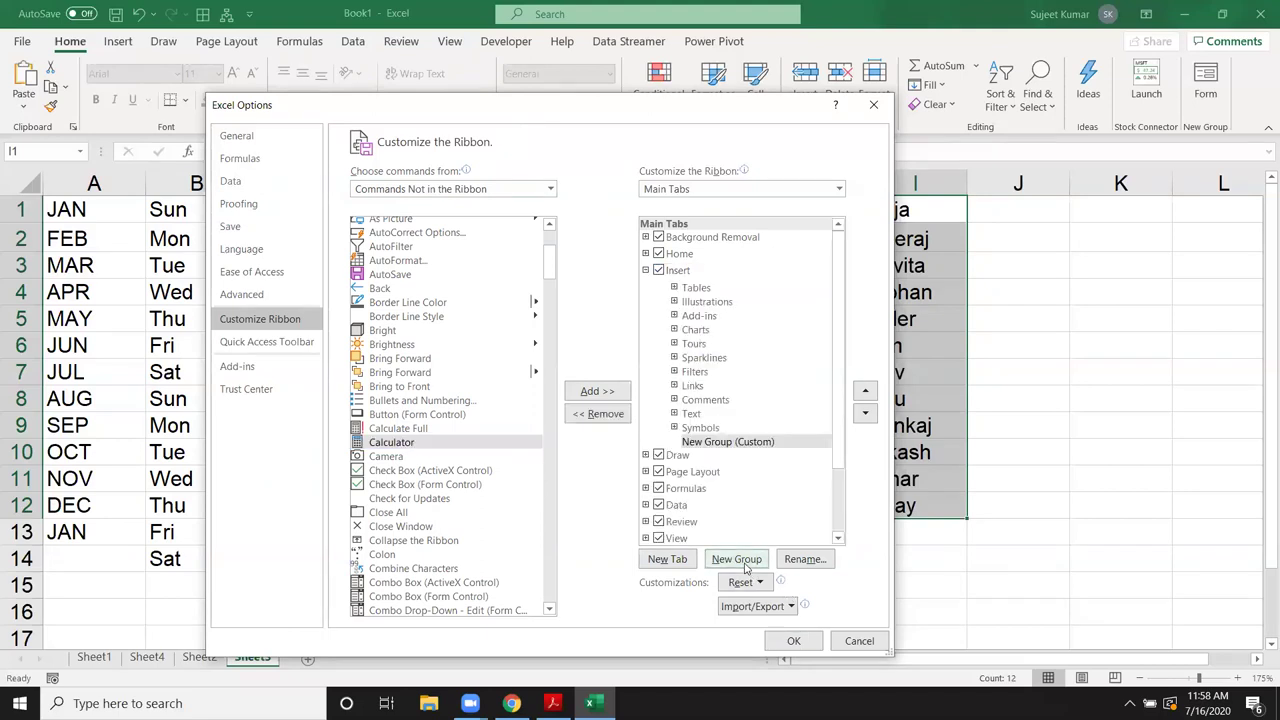
Rename the new custom group on the Insert tab to Calc.
{"action": "left_click", "coordinate": [790, 561]}
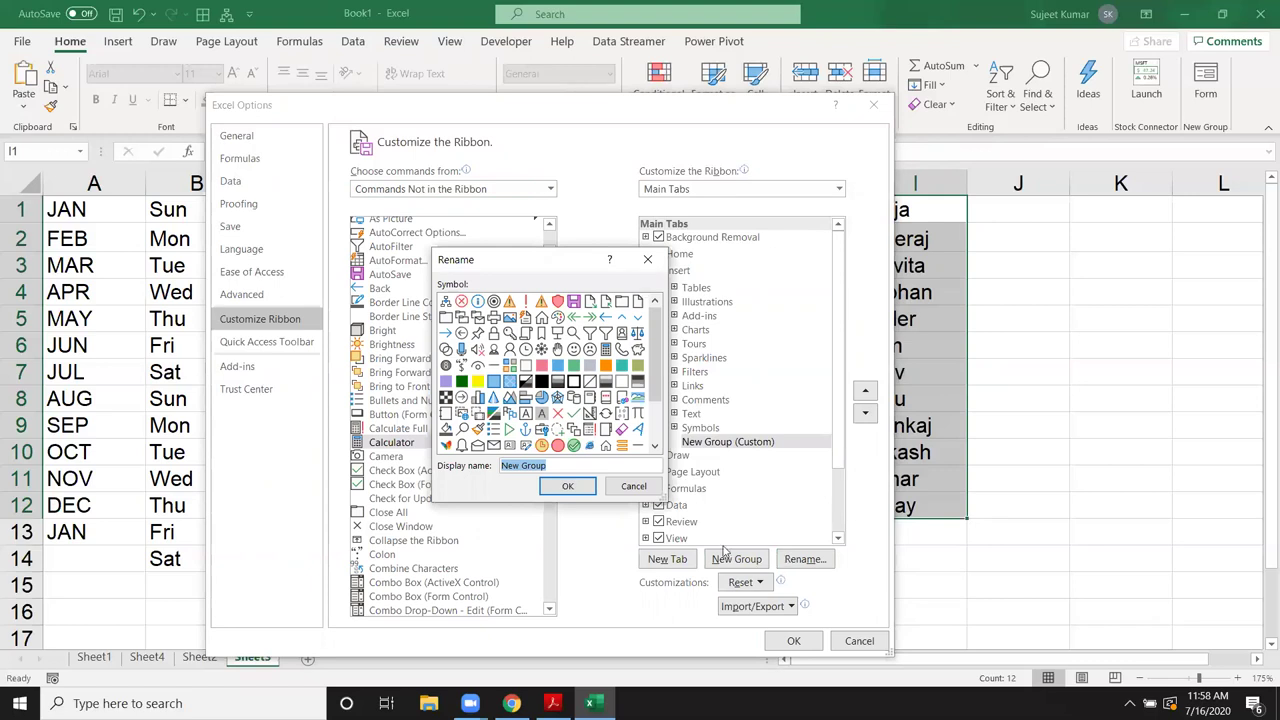
{"action": "type", "text": "Calc"}
{"action": "scroll", "coordinate": [605, 380], "scroll_direction": "down", "scroll_amount": 1}
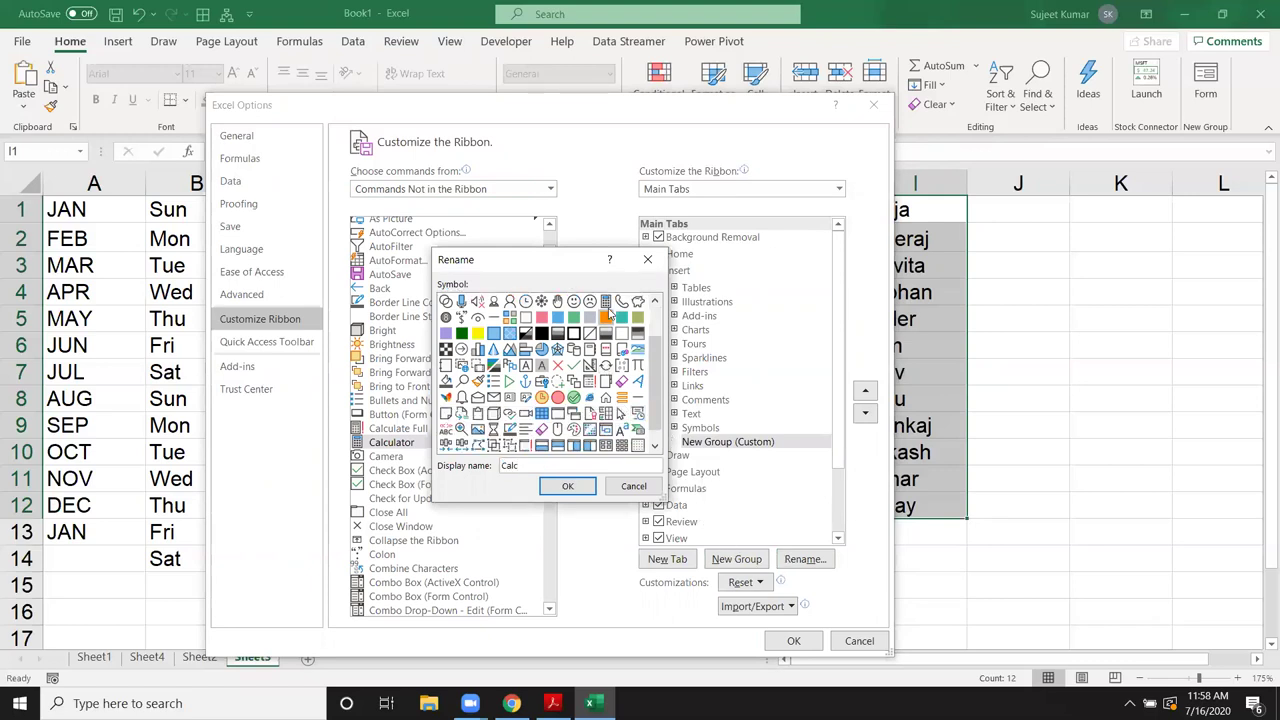
{"action": "left_click", "coordinate": [568, 487]}
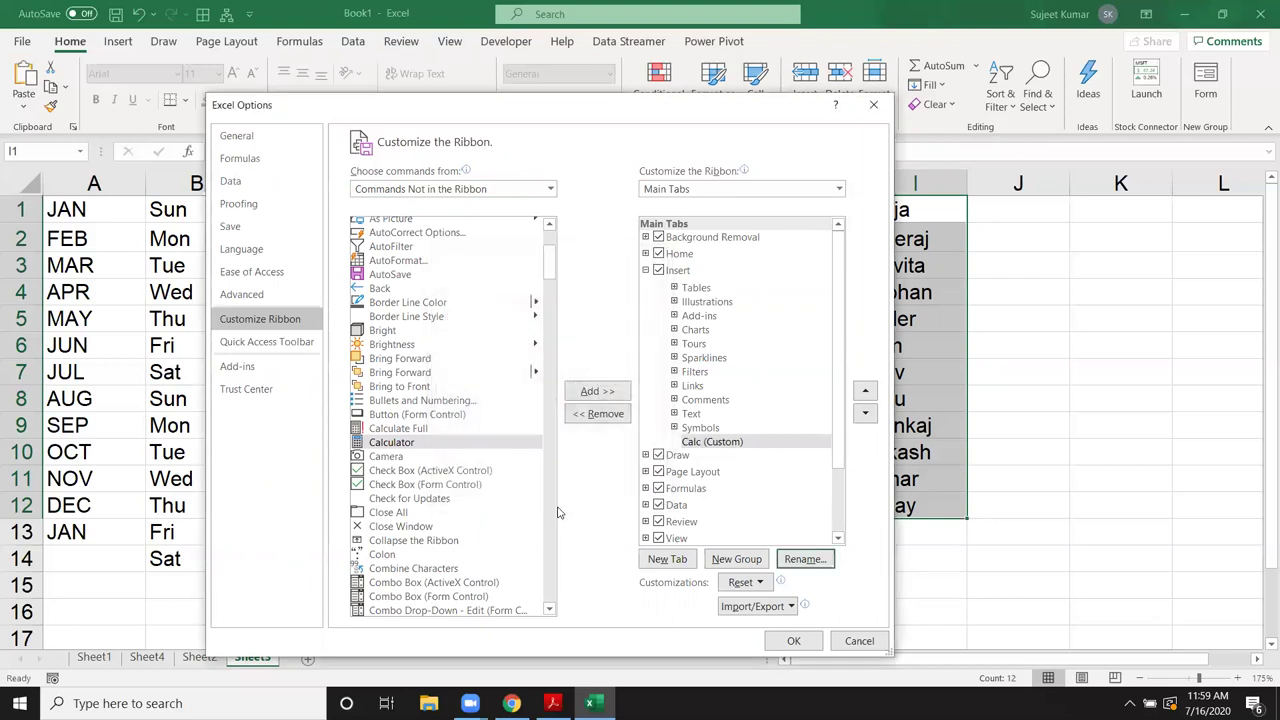
Add Calculator and Camera to the Calc group and apply the ribbon changes.
{"action": "left_click", "coordinate": [594, 391]}
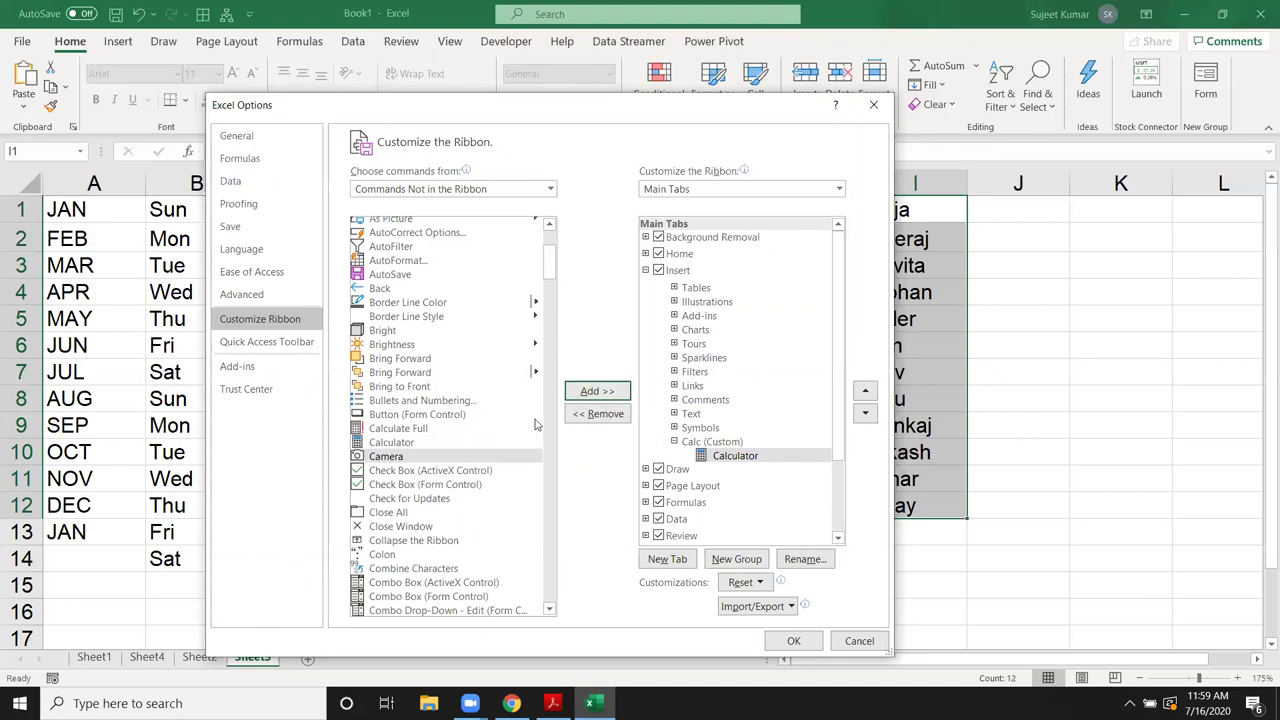
{"action": "left_click", "coordinate": [597, 392]}
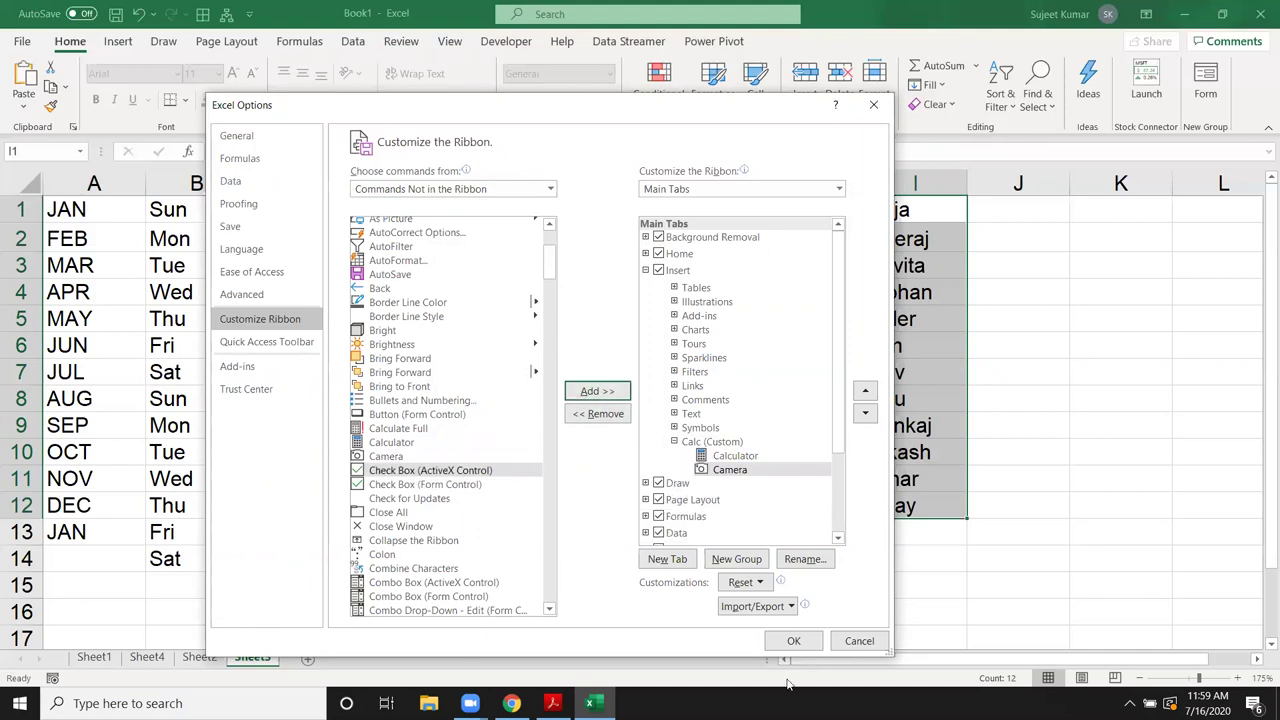
{"action": "left_click", "coordinate": [790, 643]}
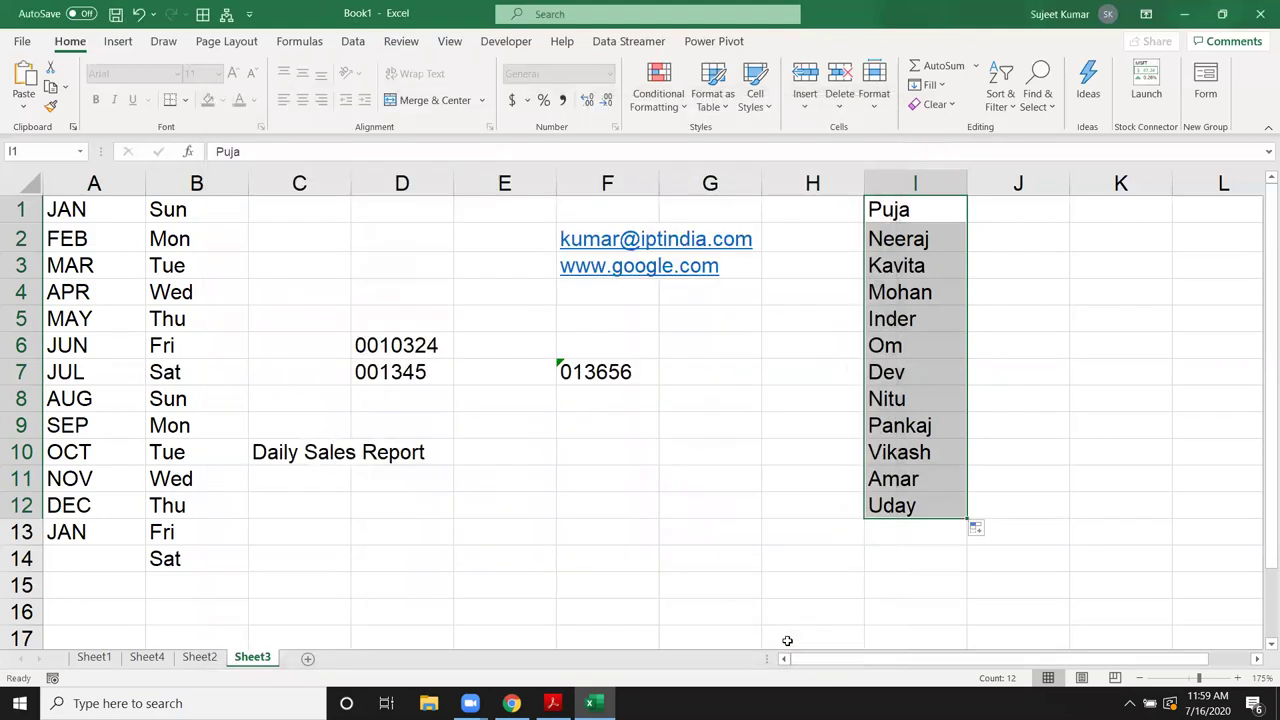
Select G15, then launch Windows Calculator from the Insert tab's Calc group.
{"action": "left_click", "coordinate": [729, 583]}
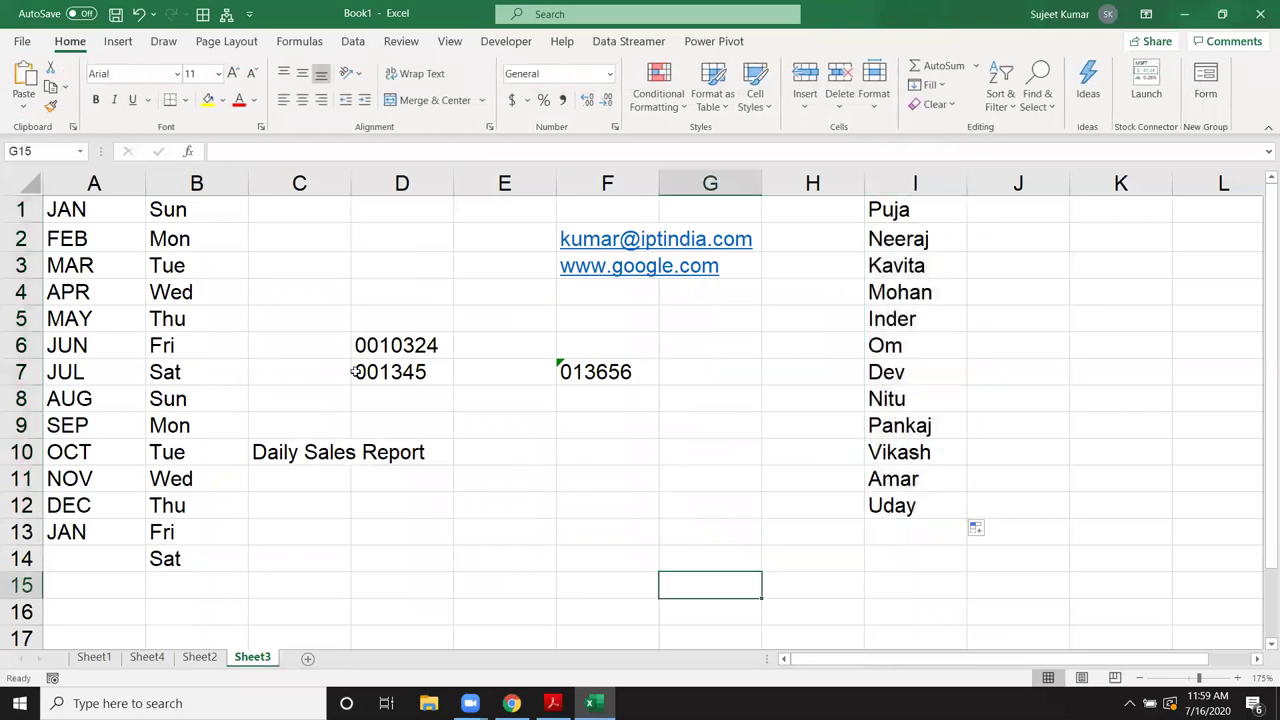
{"action": "left_click", "coordinate": [118, 41]}
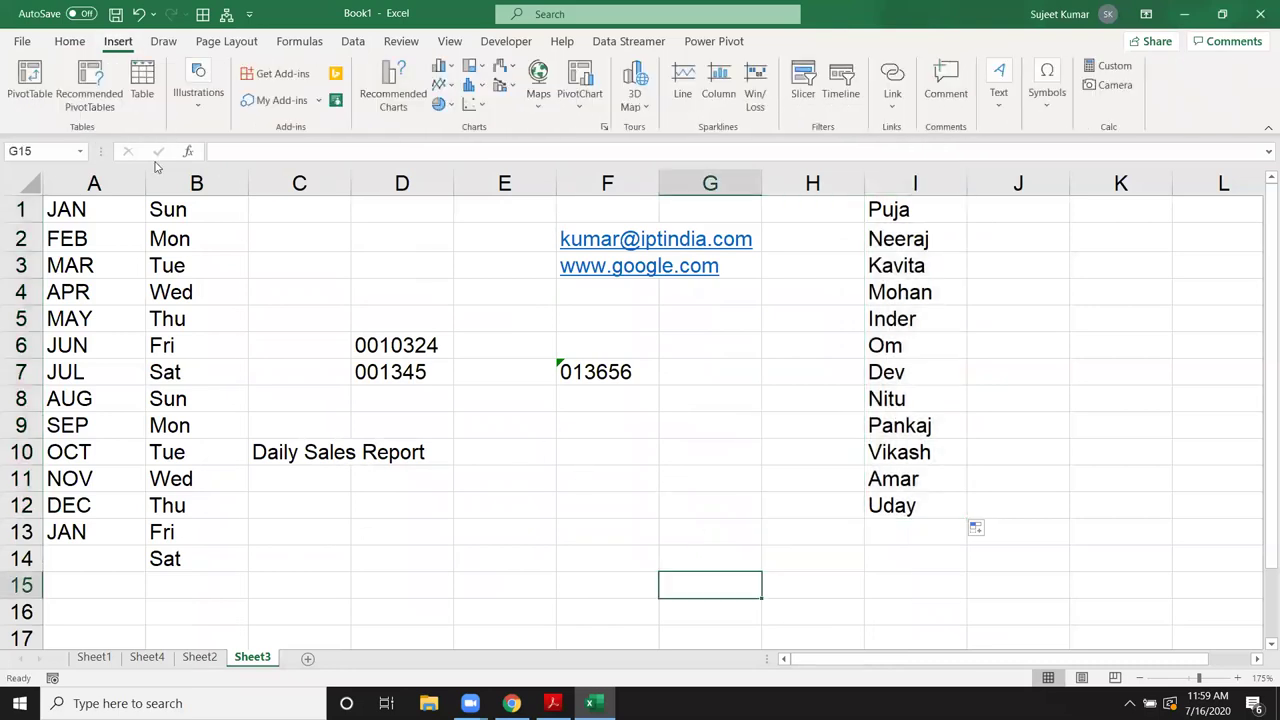
{"action": "left_click", "coordinate": [1124, 68]}
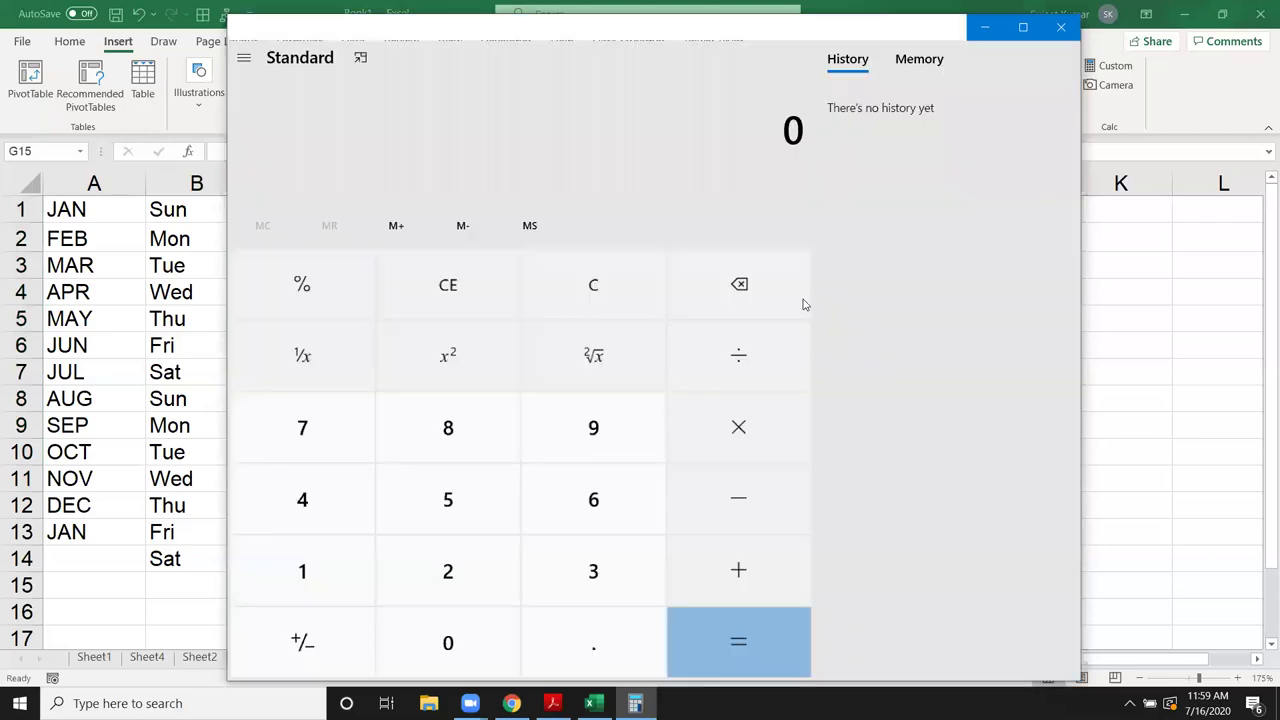
Close the Windows Calculator window.
{"action": "left_click", "coordinate": [1062, 30]}
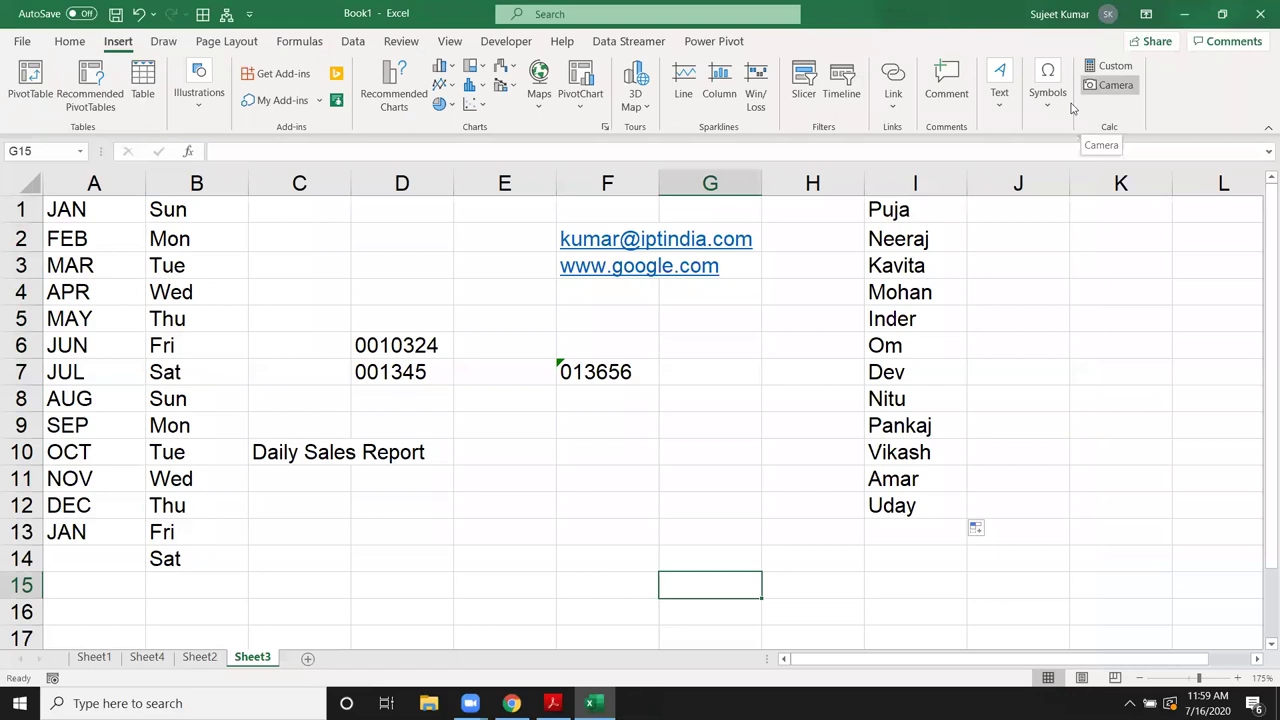
Reopen Excel Options on Customize Ribbon, collapse Insert, select Add-ins, then show Quick Access Toolbar settings.
{"action": "left_click", "coordinate": [24, 41]}
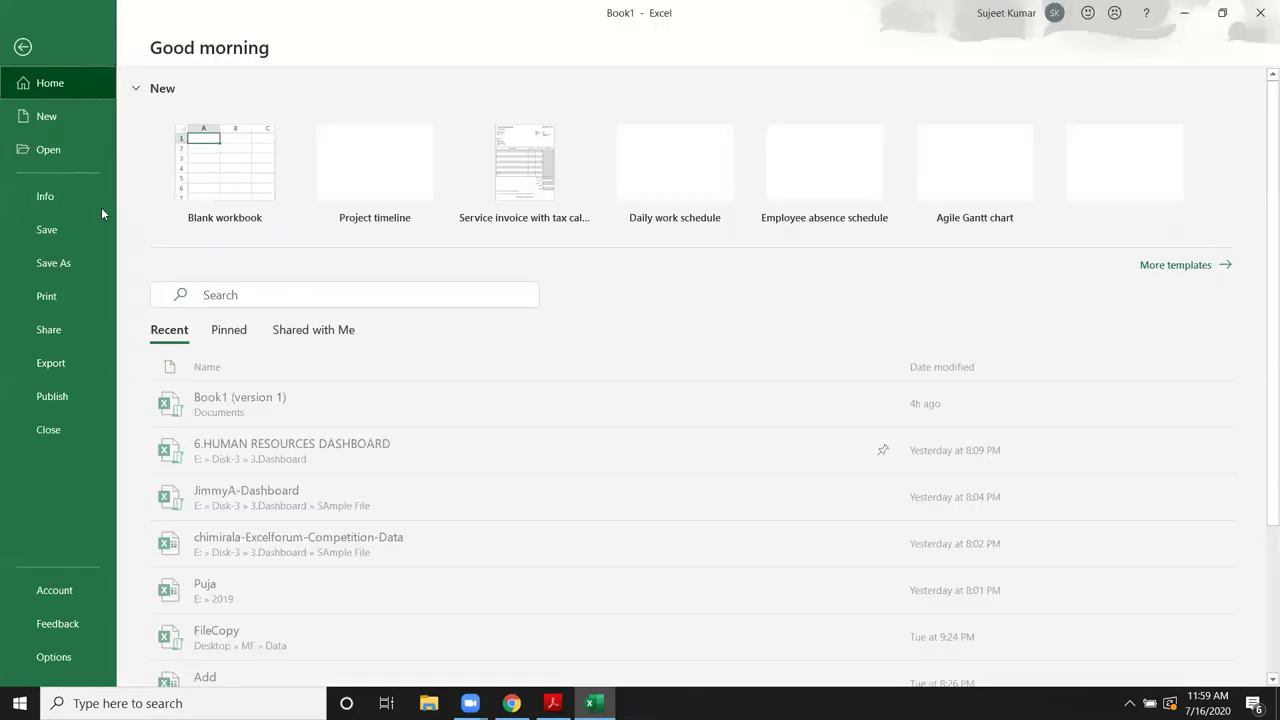
{"action": "left_click", "coordinate": [84, 658]}
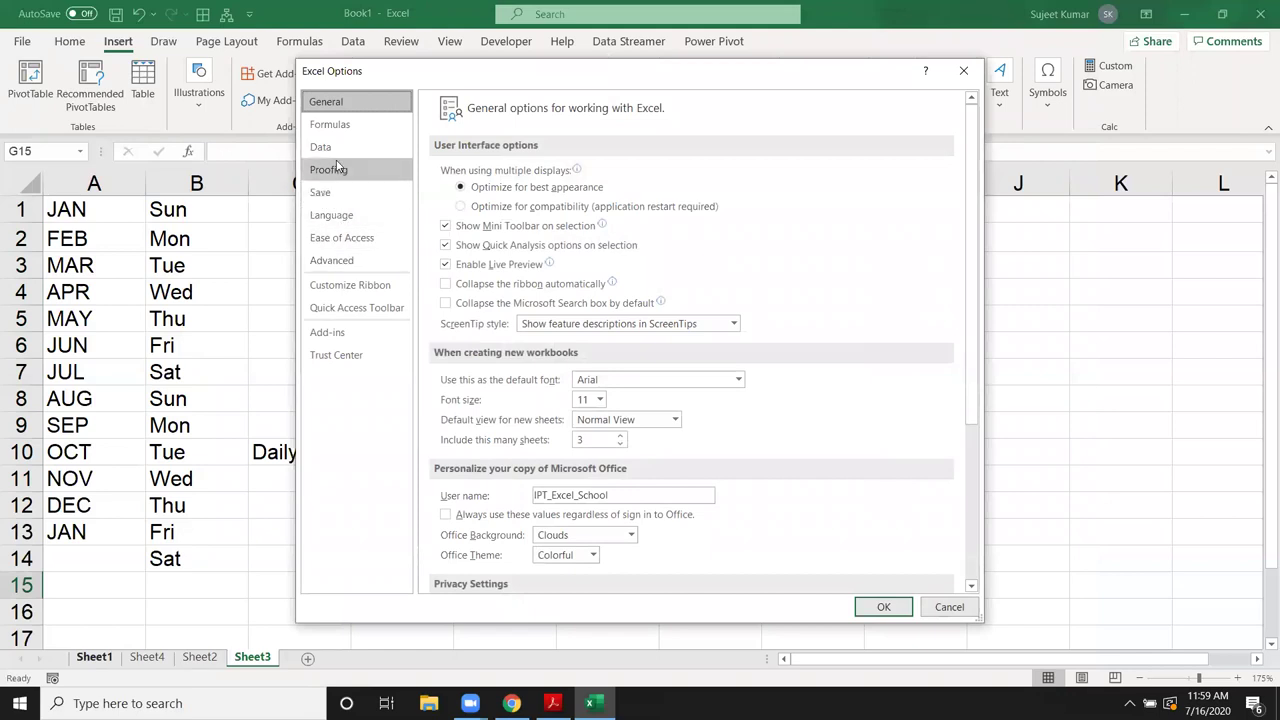
{"action": "left_click", "coordinate": [359, 290]}
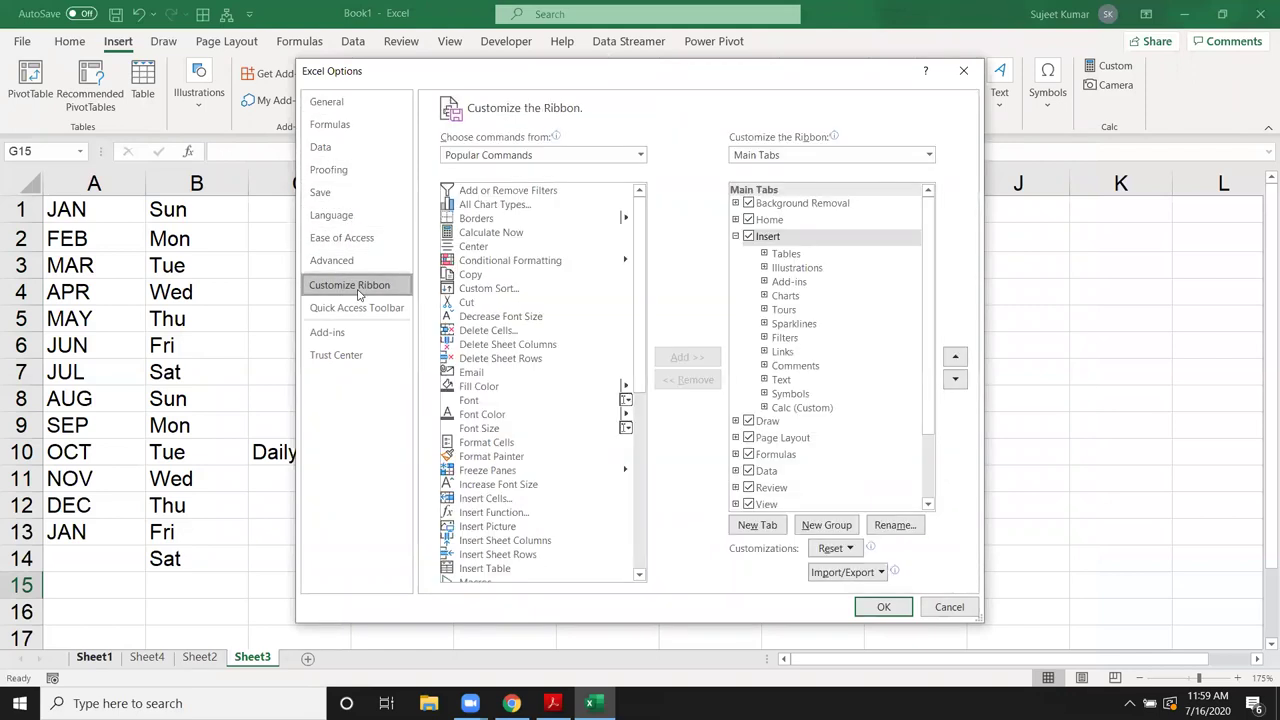
{"action": "left_click", "coordinate": [735, 236]}
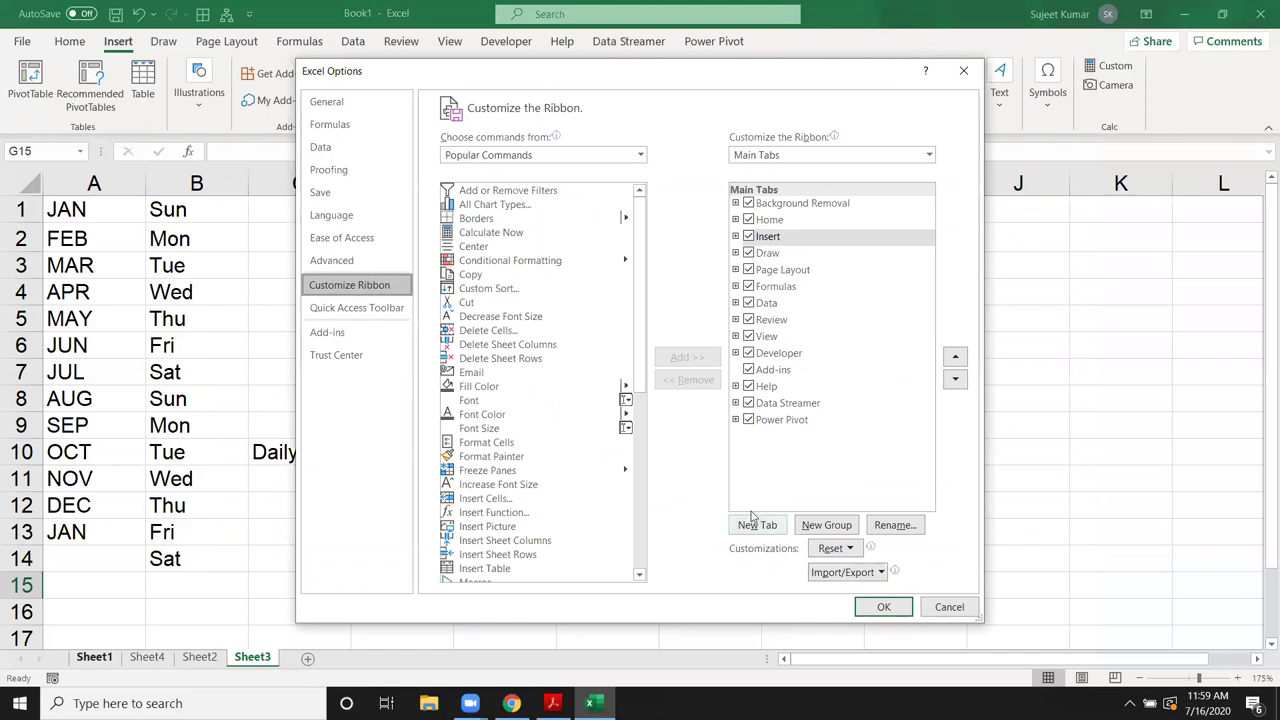
{"action": "left_click", "coordinate": [773, 370]}
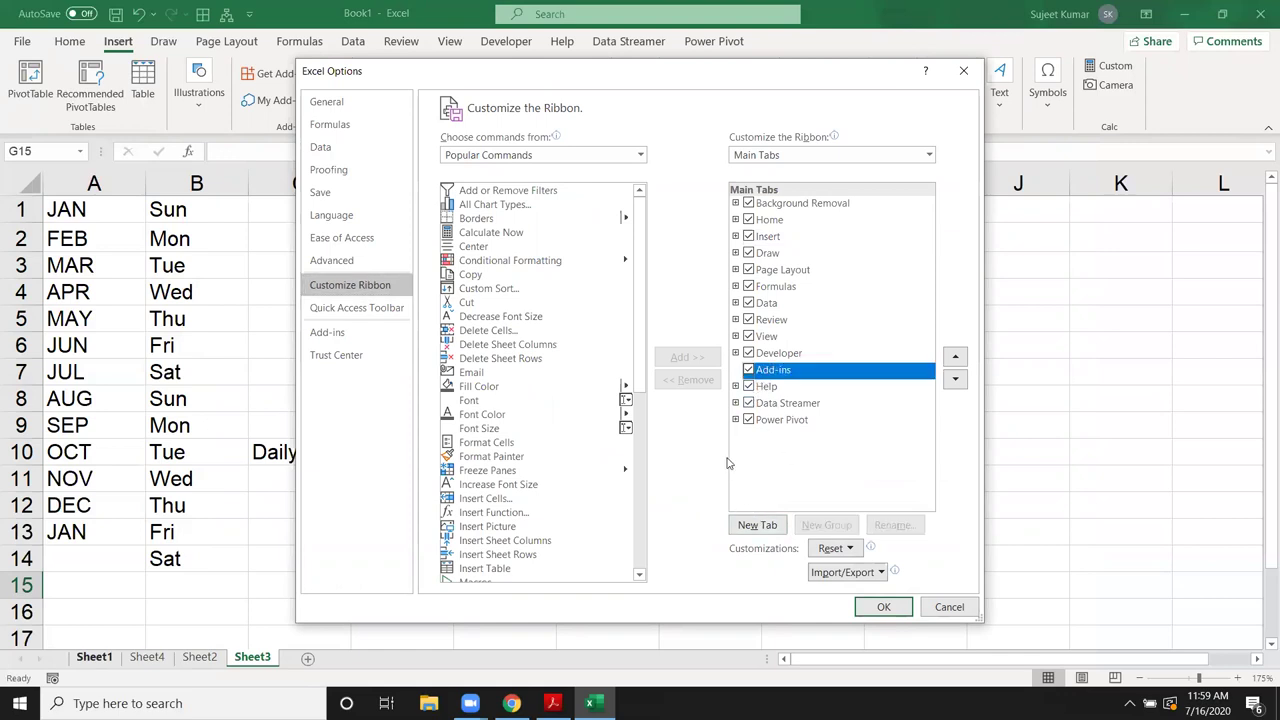
{"action": "left_click", "coordinate": [352, 310]}
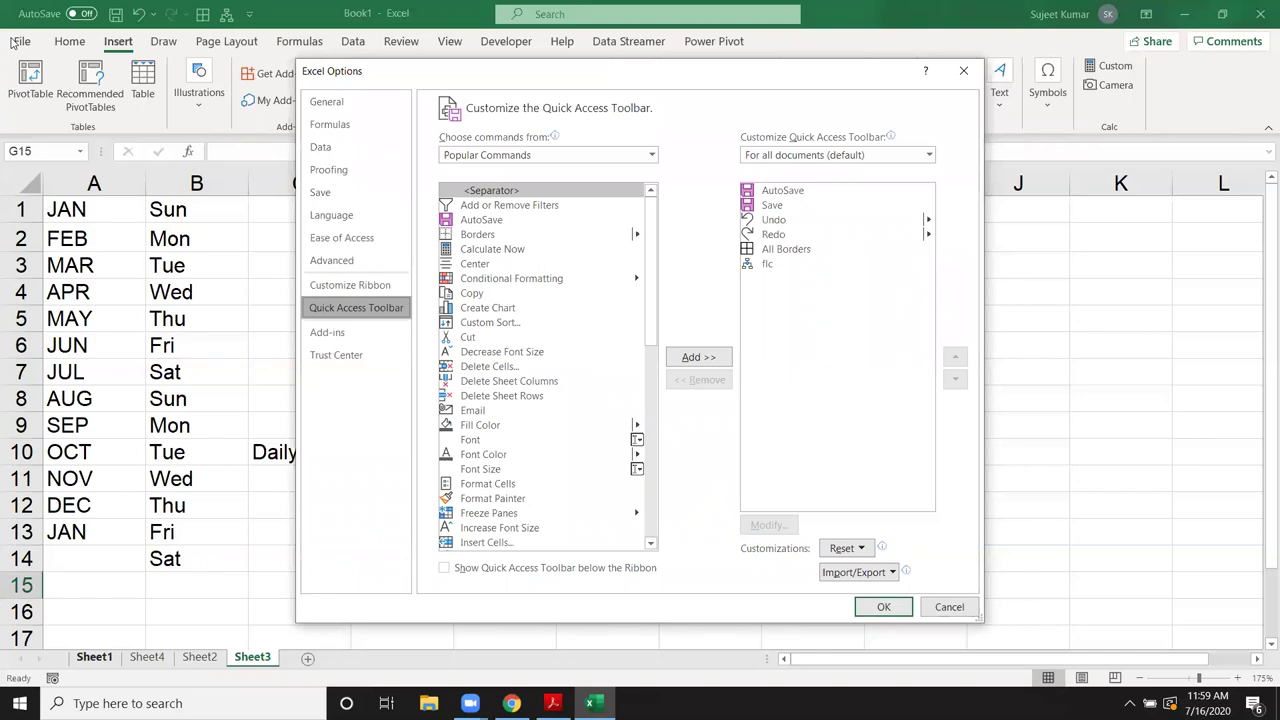
Highlight All Borders and Delete Sheet Columns, then close Excel Options with OK.
{"action": "left_click", "coordinate": [785, 253]}
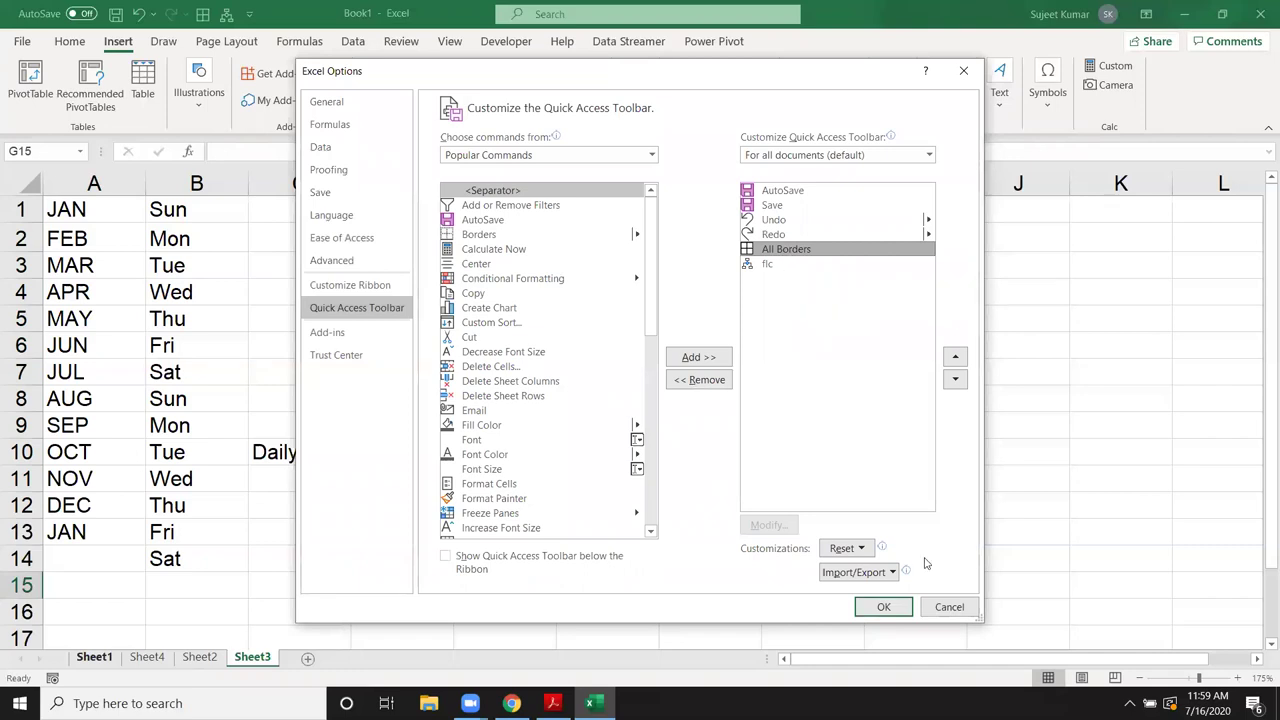
{"action": "left_click", "coordinate": [500, 381]}
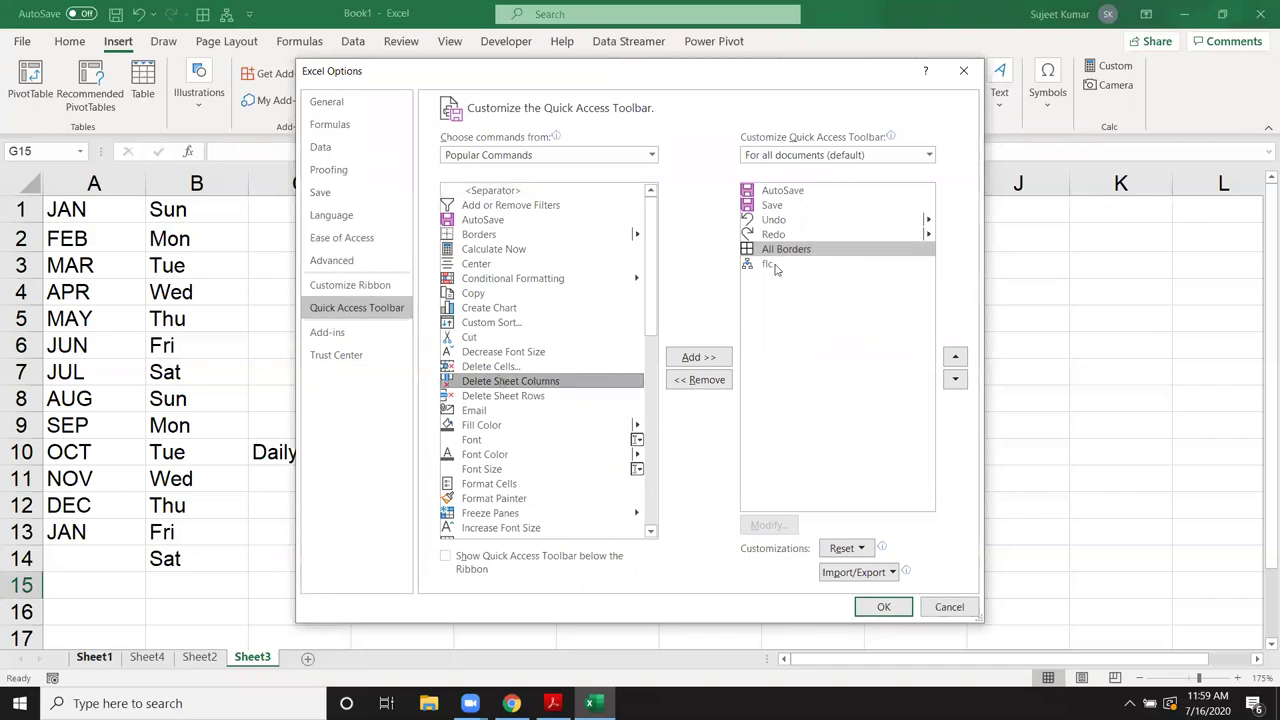
{"action": "left_click", "coordinate": [882, 605]}
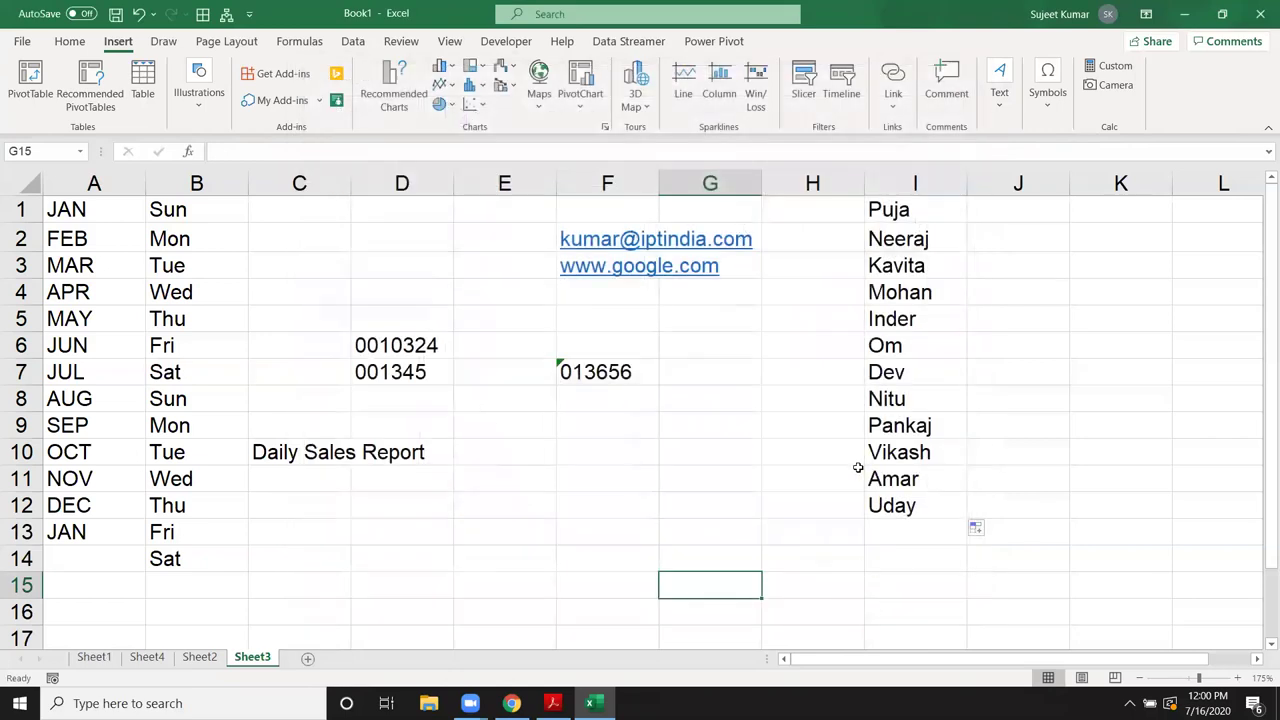
Apply All Borders to H2:J12 from the Quick Access Toolbar.
{"action": "left_click_drag", "start_coordinate": [812, 230], "coordinate": [982, 509]}
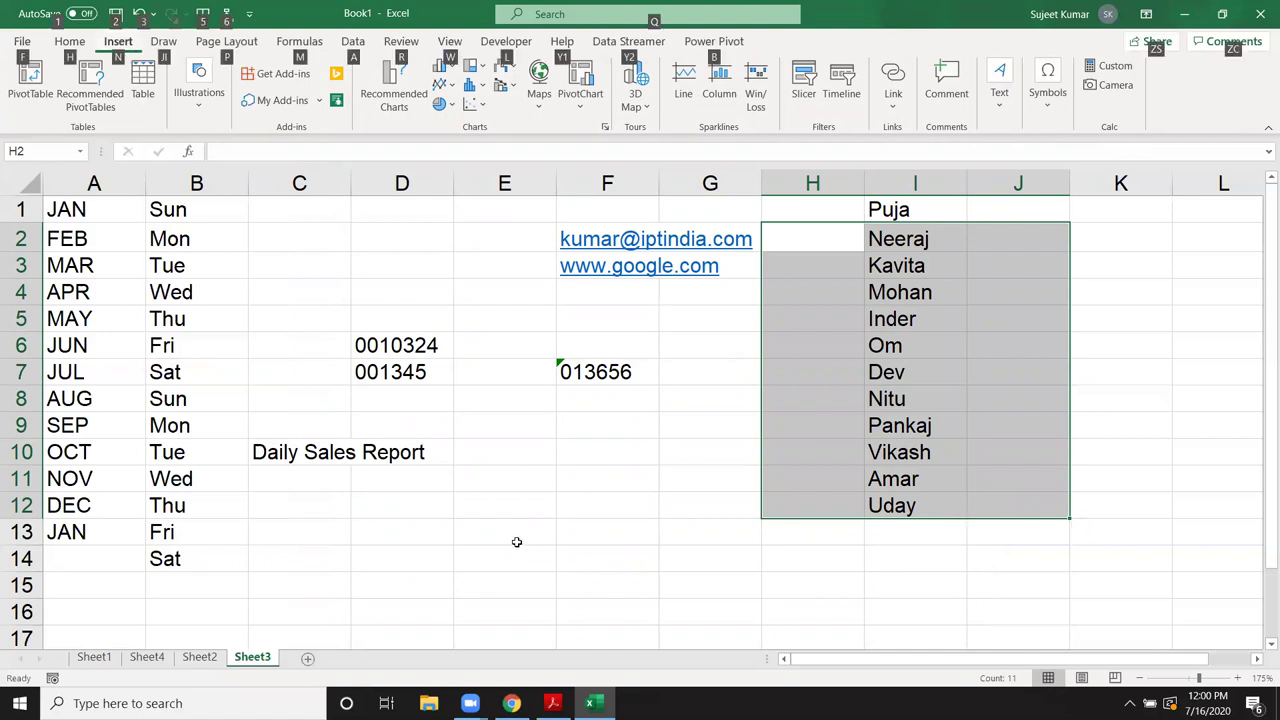
{"action": "key", "text": "alt"}
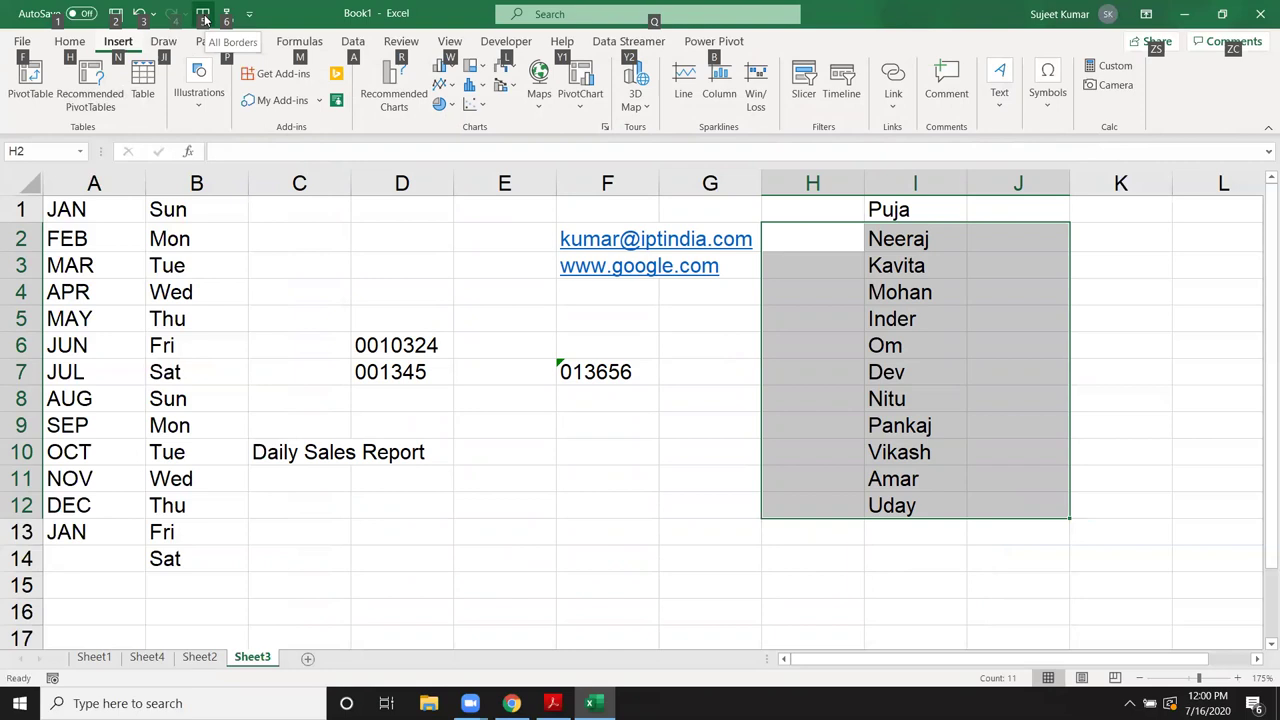
{"action": "left_click", "coordinate": [204, 18]}
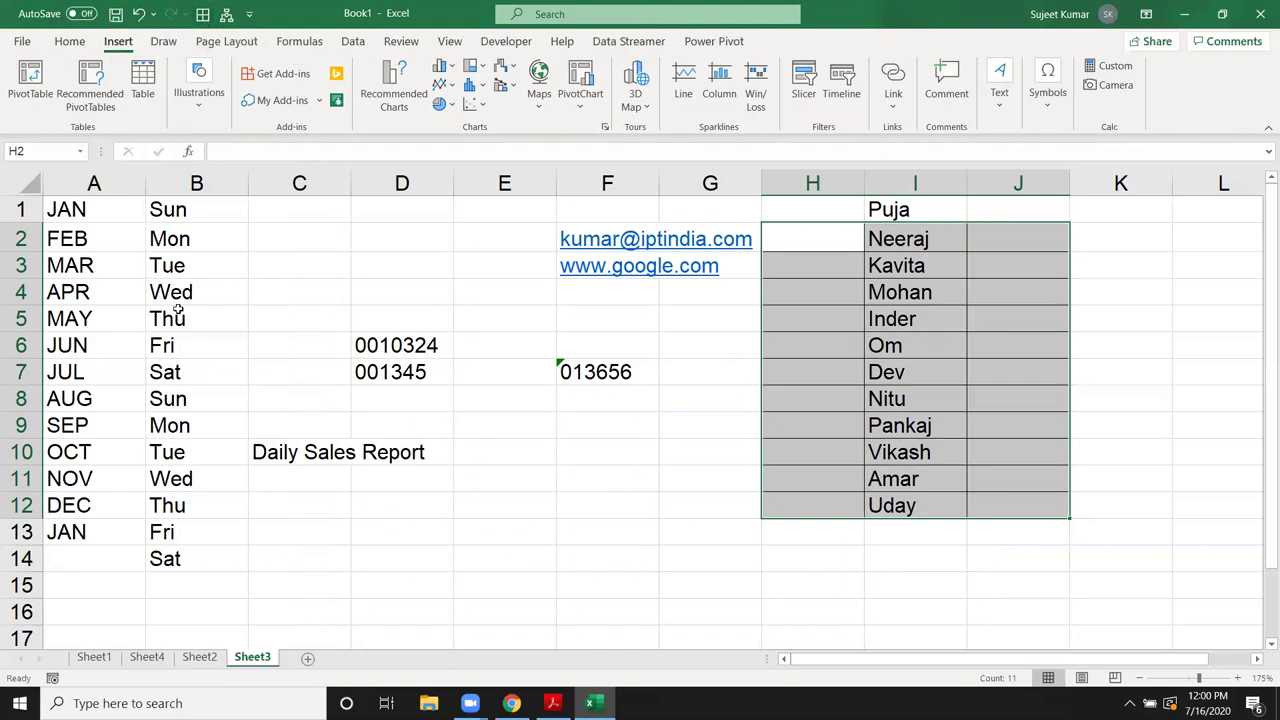
Apply All Borders to C5:F12 with Alt+5, select C3, then open the File view.
{"action": "left_click", "coordinate": [300, 399]}
{"action": "mouse_move", "coordinate": [309, 310]}
{"action": "left_mouse_down"}
{"action": "mouse_move", "coordinate": [614, 506]}
{"action": "mouse_move", "coordinate": [620, 485]}
{"action": "left_mouse_up"}
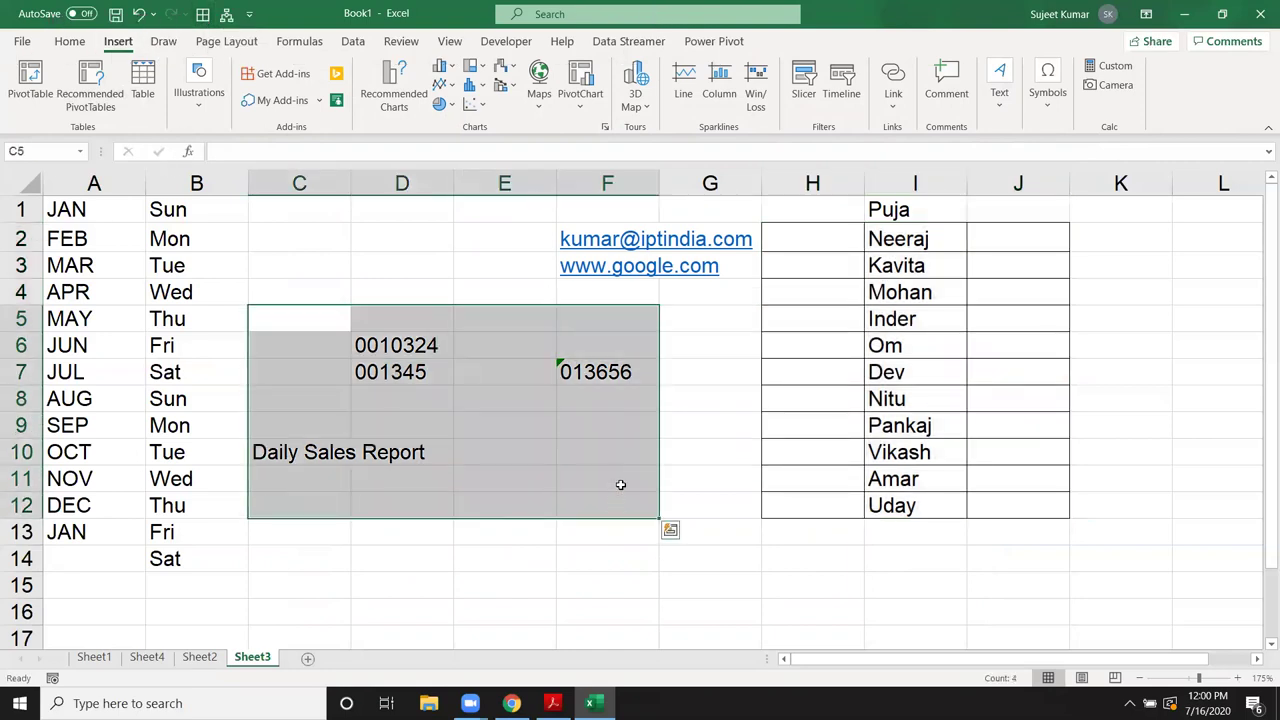
{"action": "key", "text": "alt"}
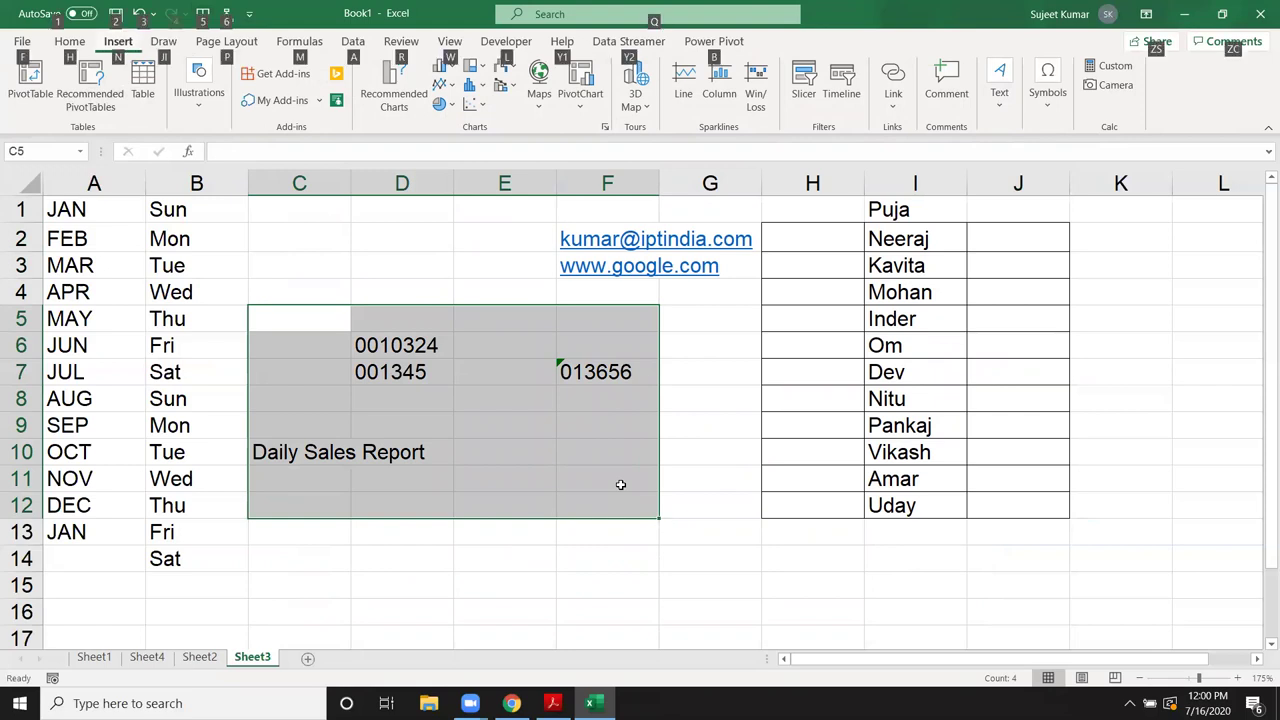
{"action": "key", "text": "5"}
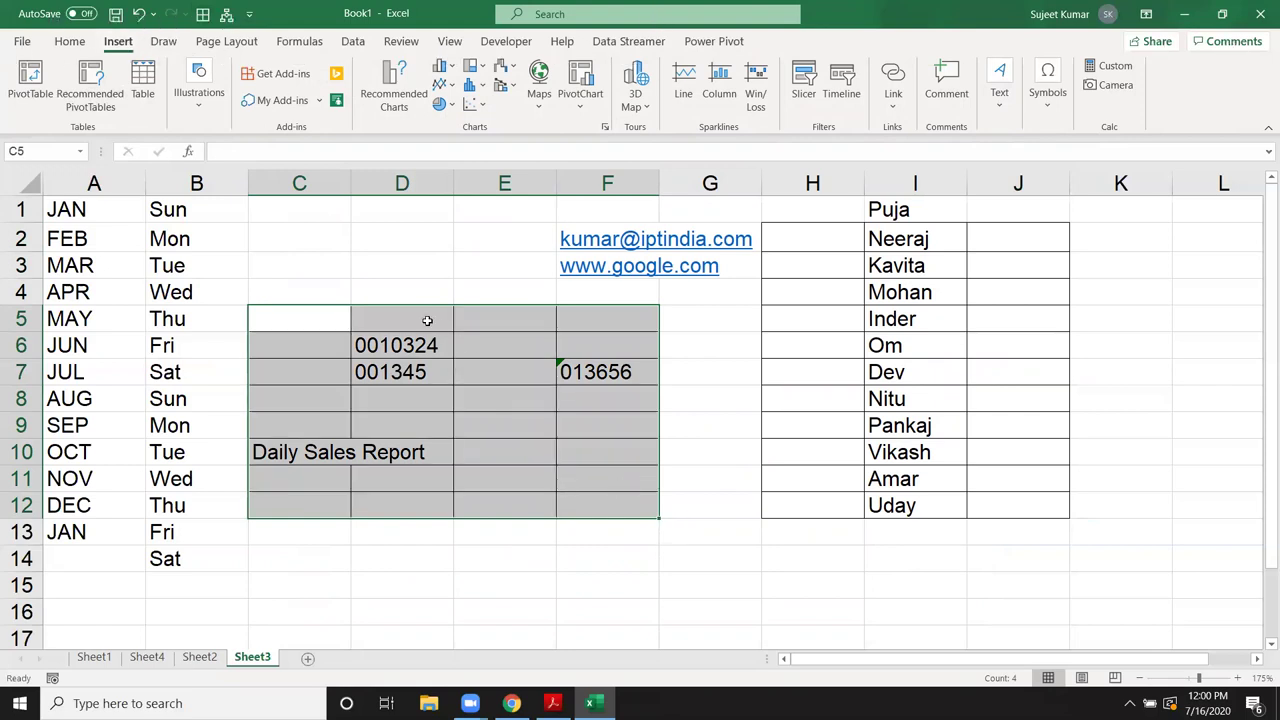
{"action": "left_click", "coordinate": [330, 260]}
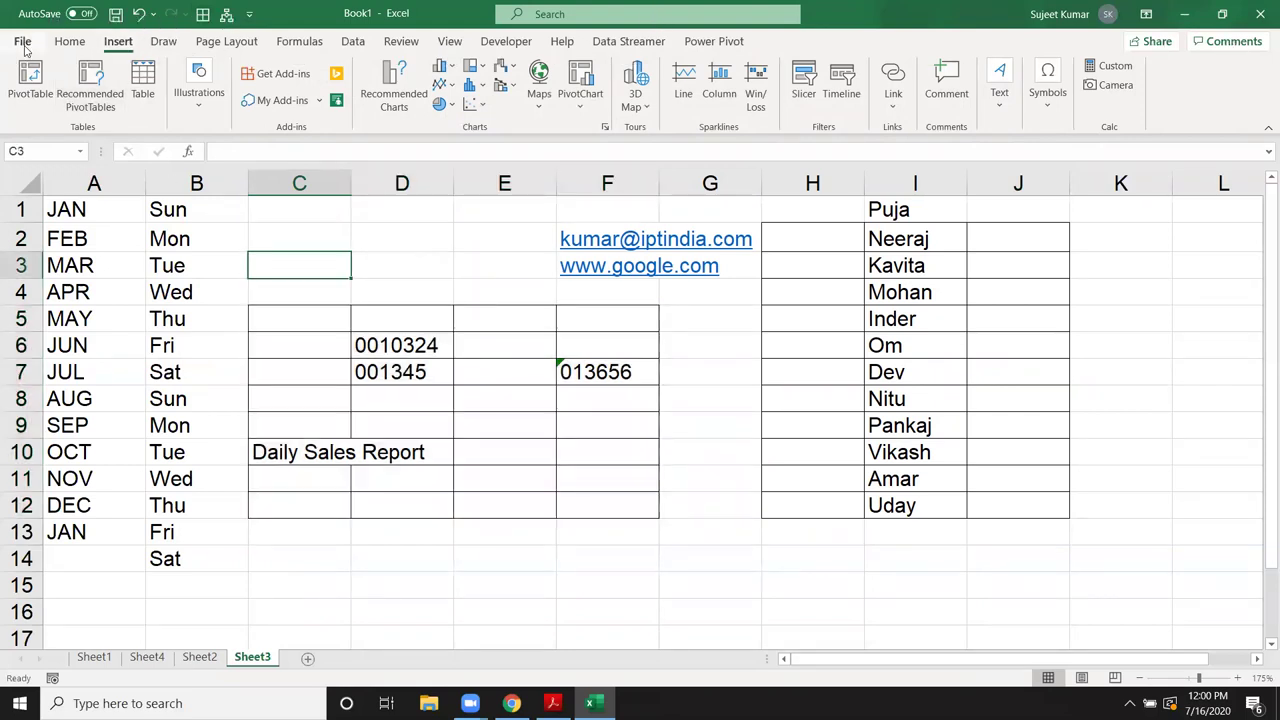
{"action": "left_click", "coordinate": [22, 41]}
{"action": "left_click", "coordinate": [72, 658]}
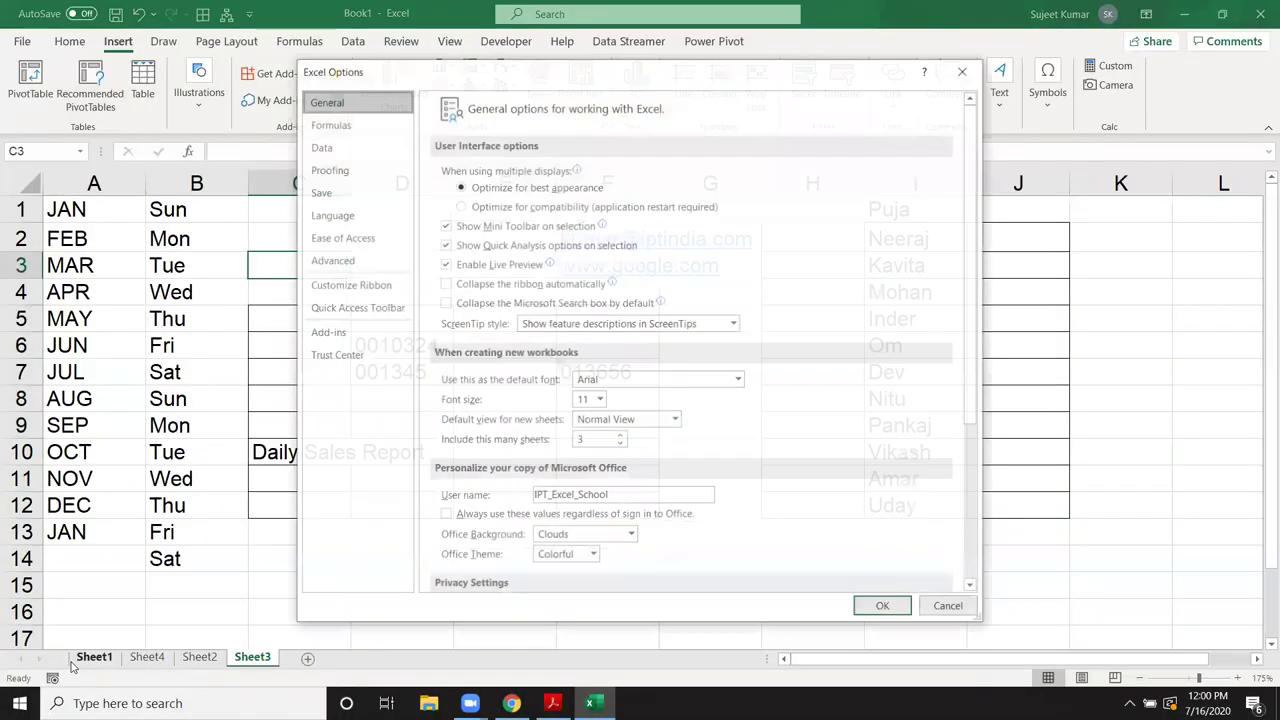
{"action": "left_click", "coordinate": [327, 333]}
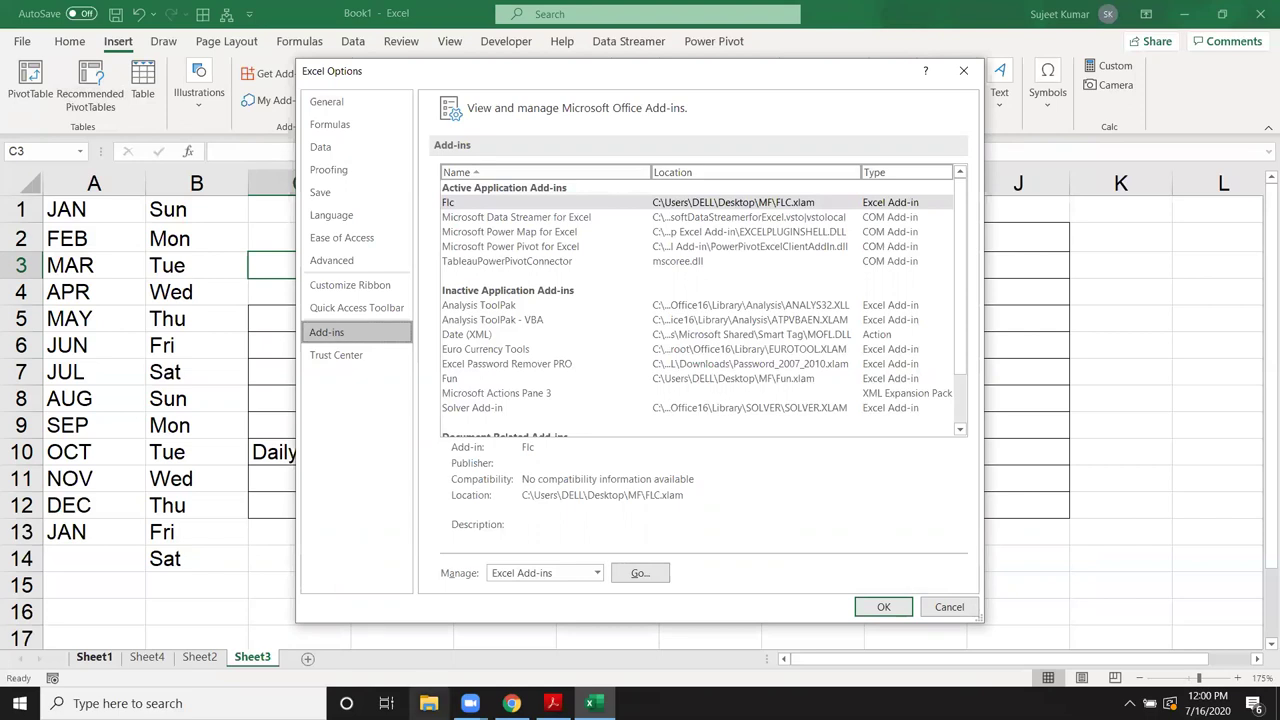
{"action": "left_click", "coordinate": [645, 576]}
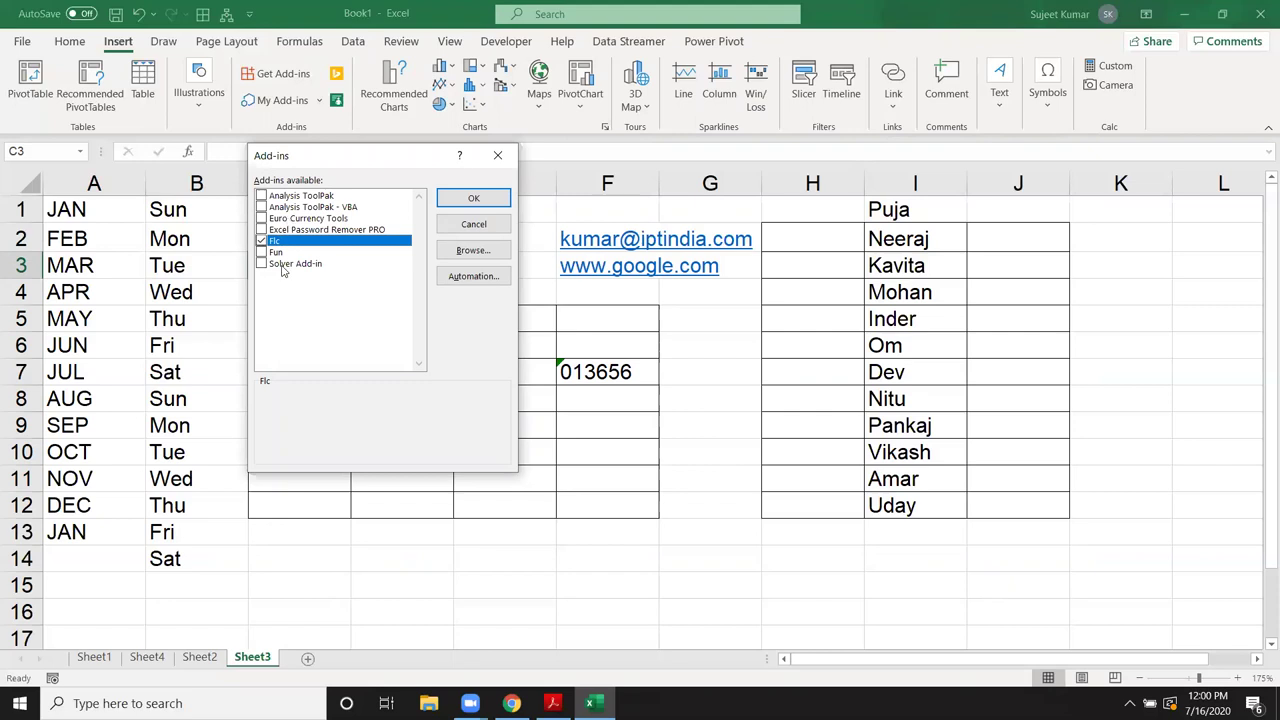
{"action": "left_click", "coordinate": [503, 228]}
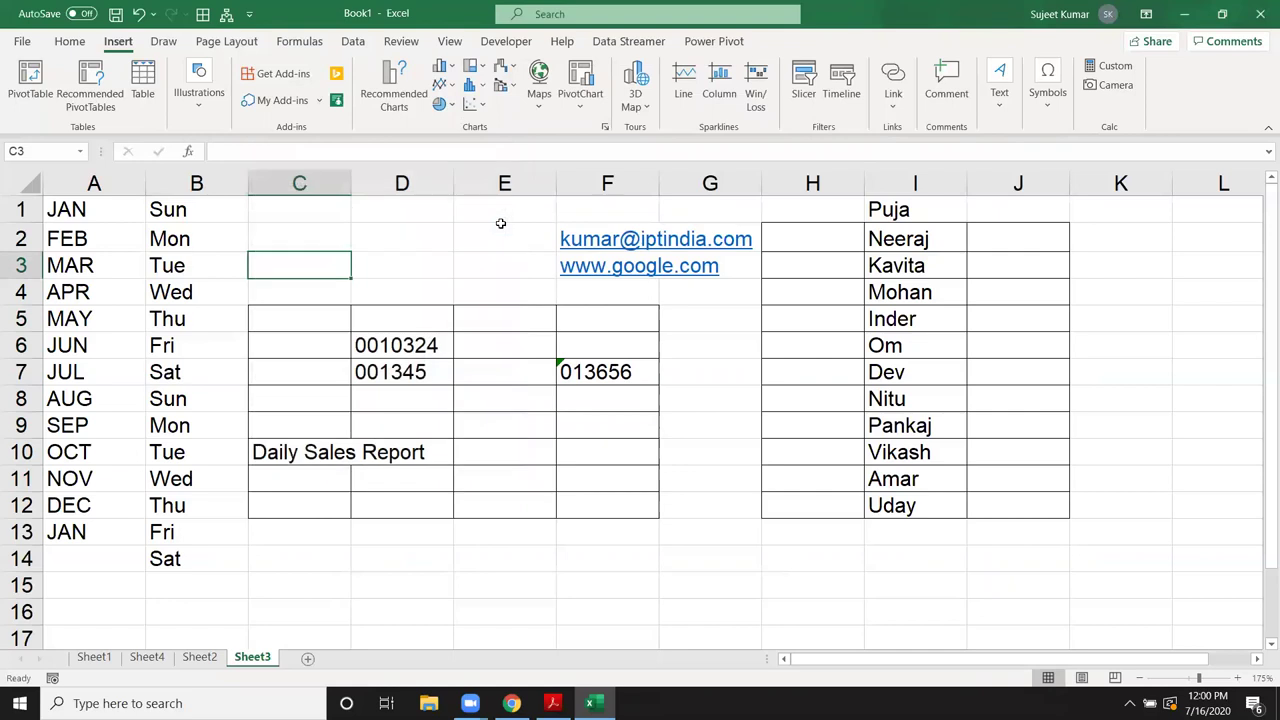
{"action": "left_click", "coordinate": [22, 41]}
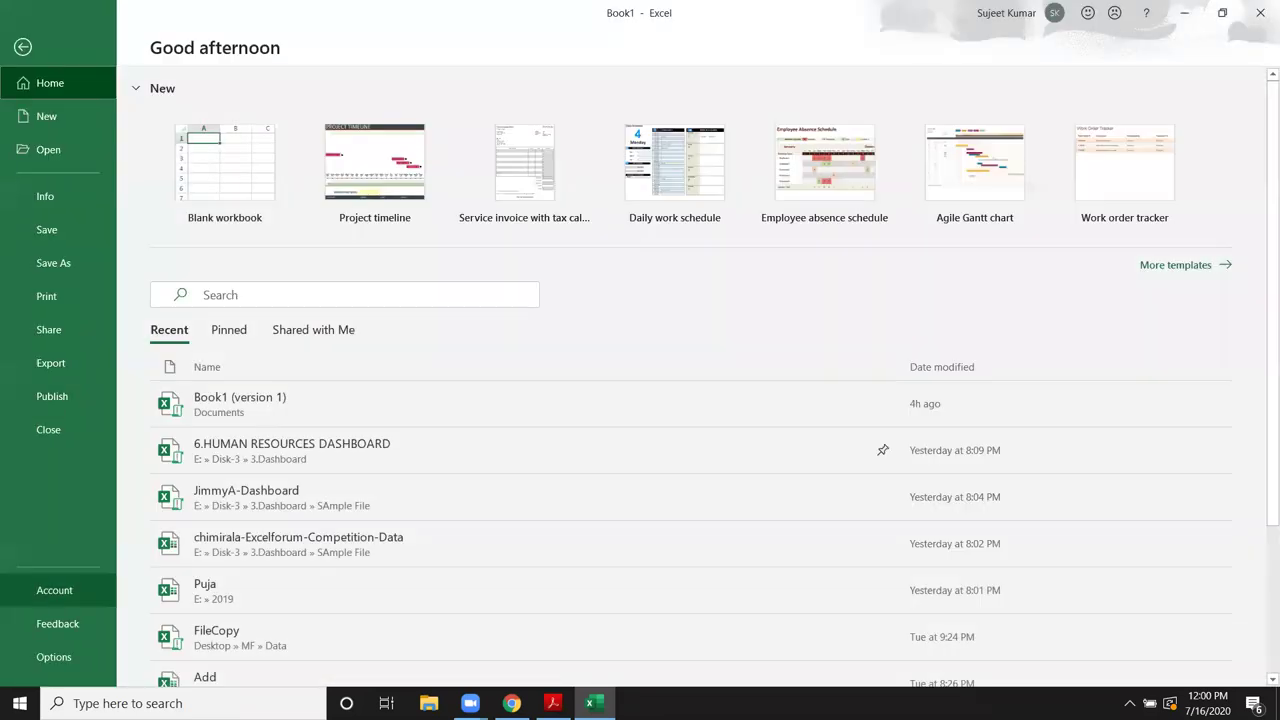
{"action": "left_click", "coordinate": [36, 652]}
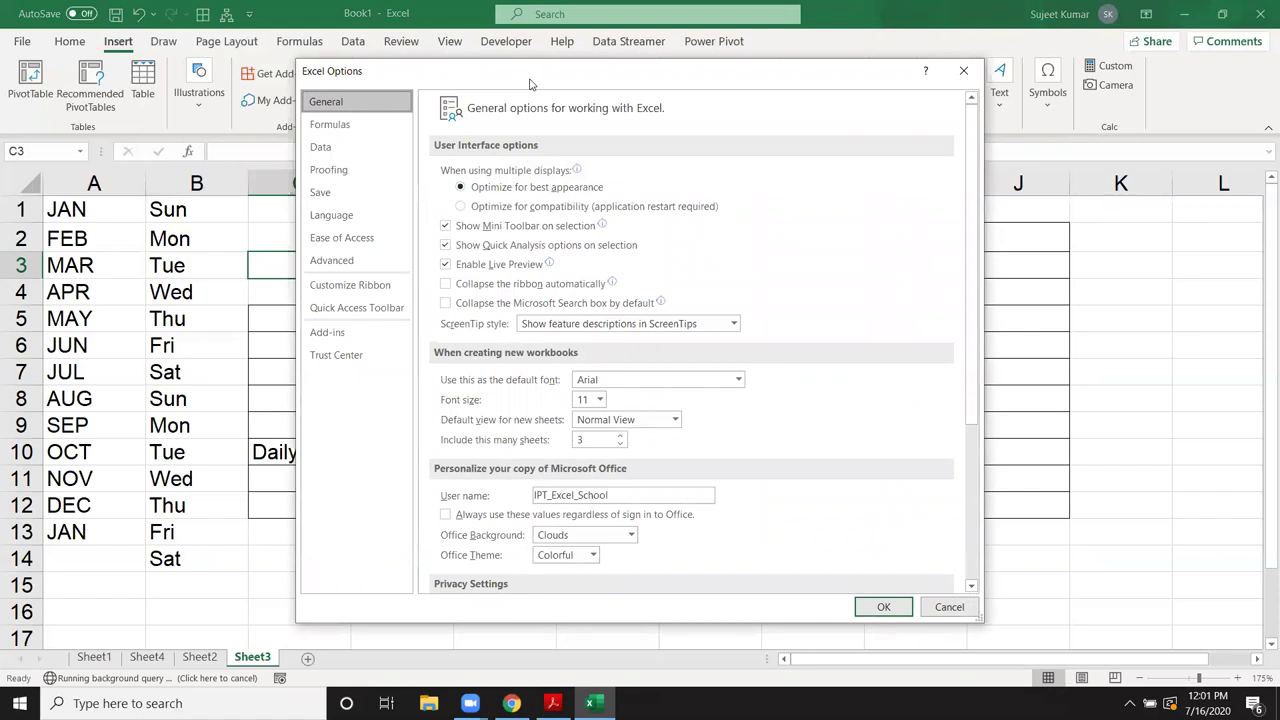
{"action": "left_click", "coordinate": [268, 362]}
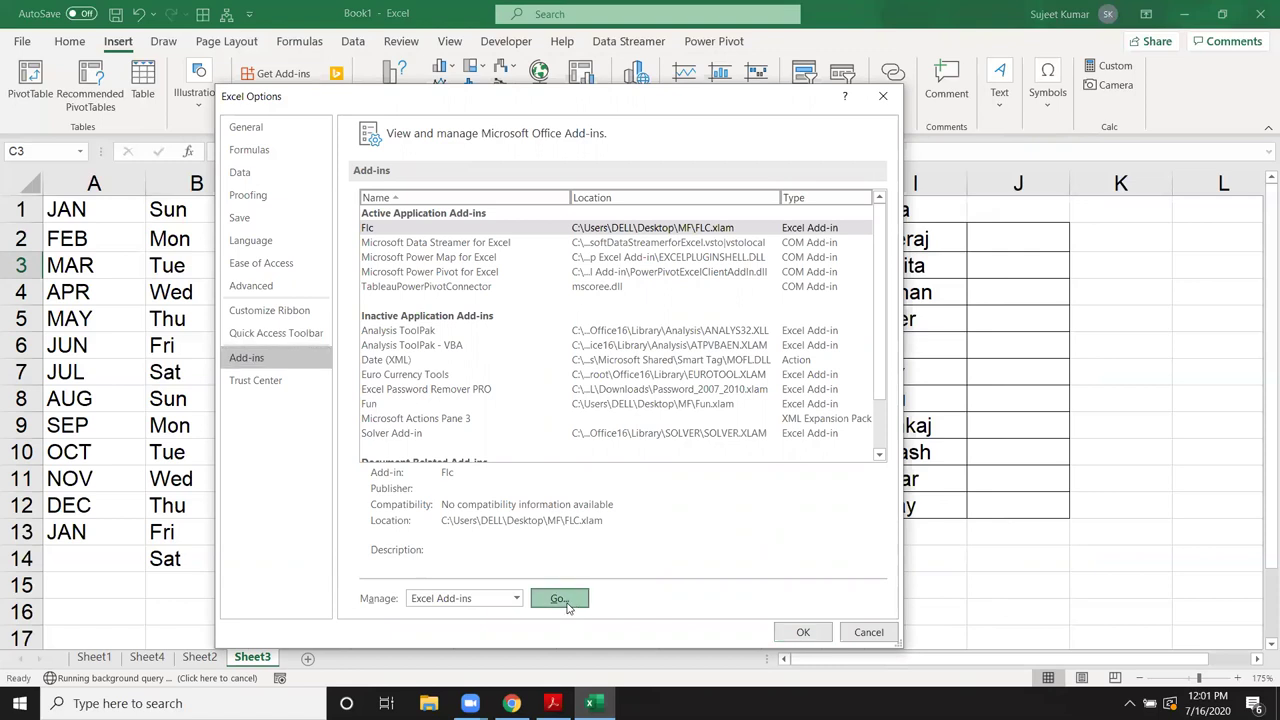
{"action": "left_click", "coordinate": [445, 598]}
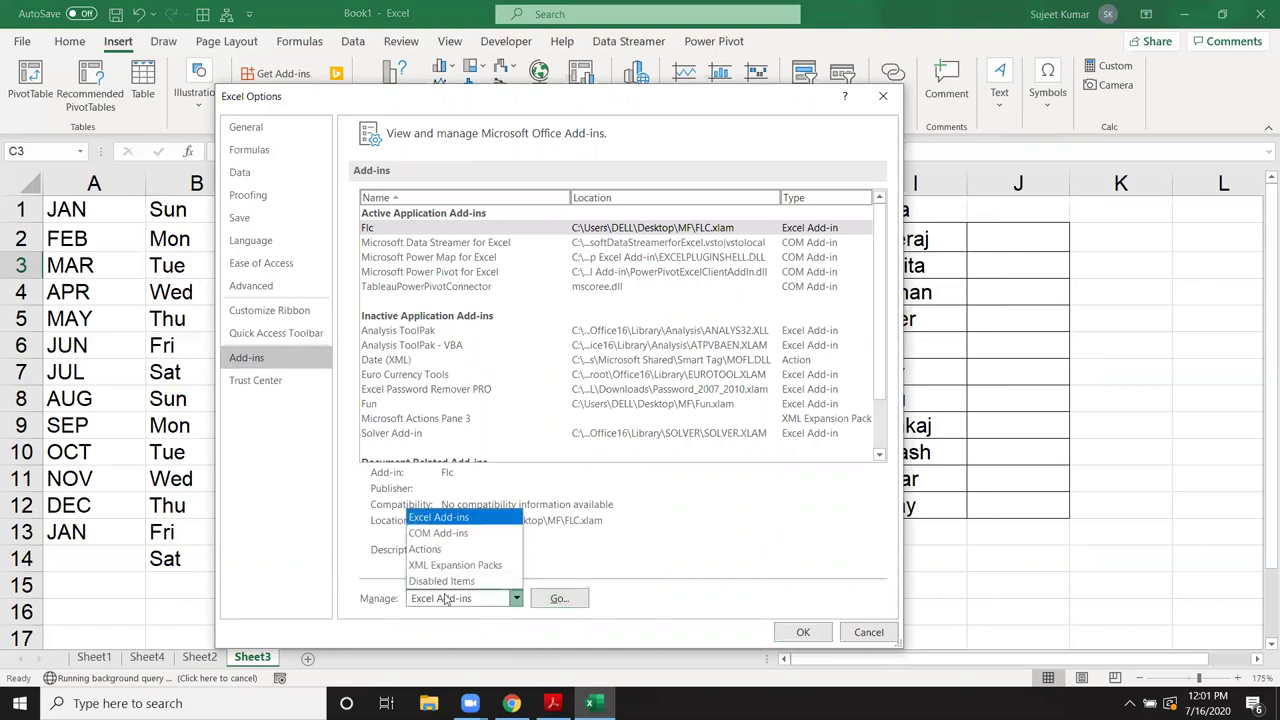
{"action": "left_click", "coordinate": [438, 533]}
{"action": "left_click", "coordinate": [563, 599]}
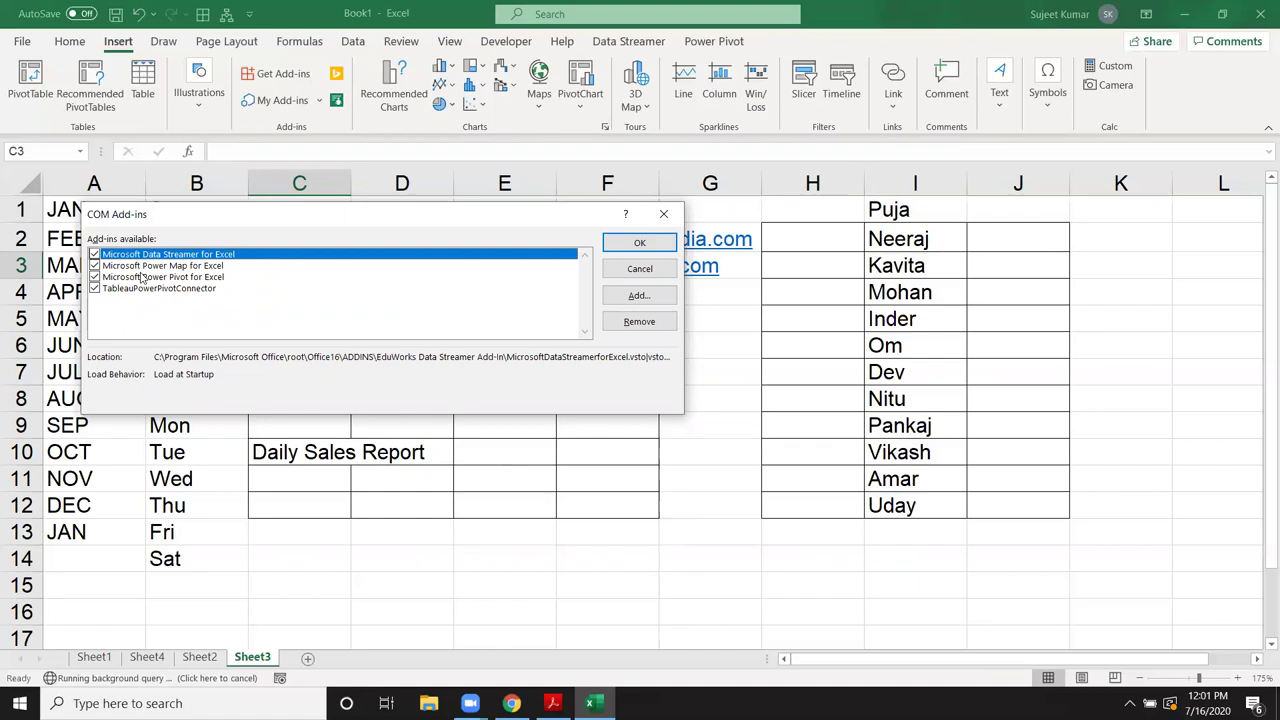
{"action": "key", "text": "Return"}
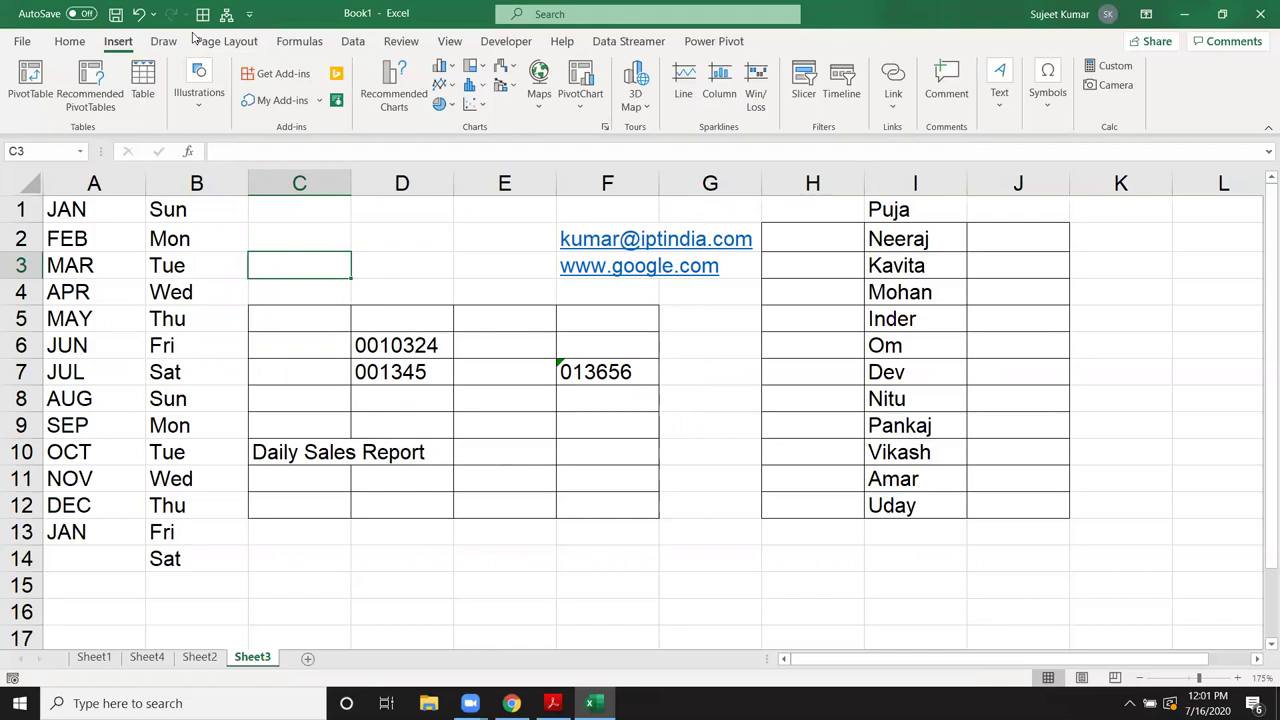
Select cell C1 and open File Explorer from the taskbar.
{"action": "left_click", "coordinate": [288, 217]}
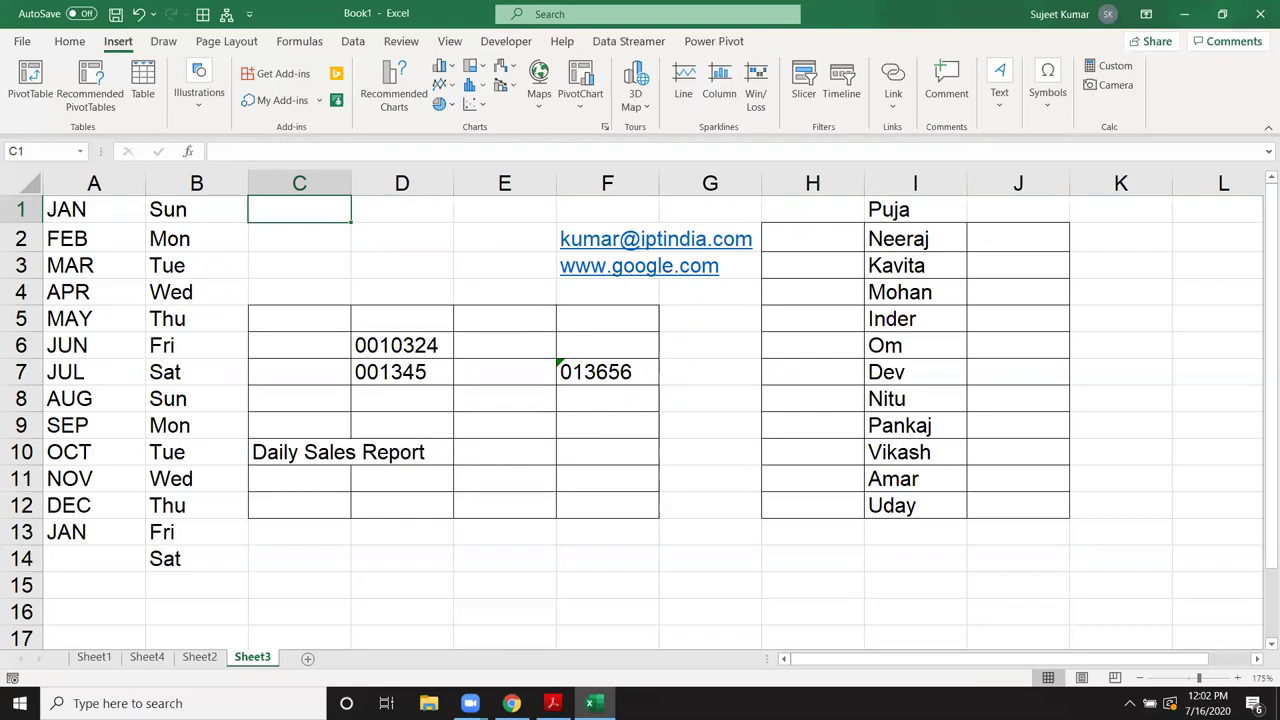
{"action": "left_click", "coordinate": [415, 697]}
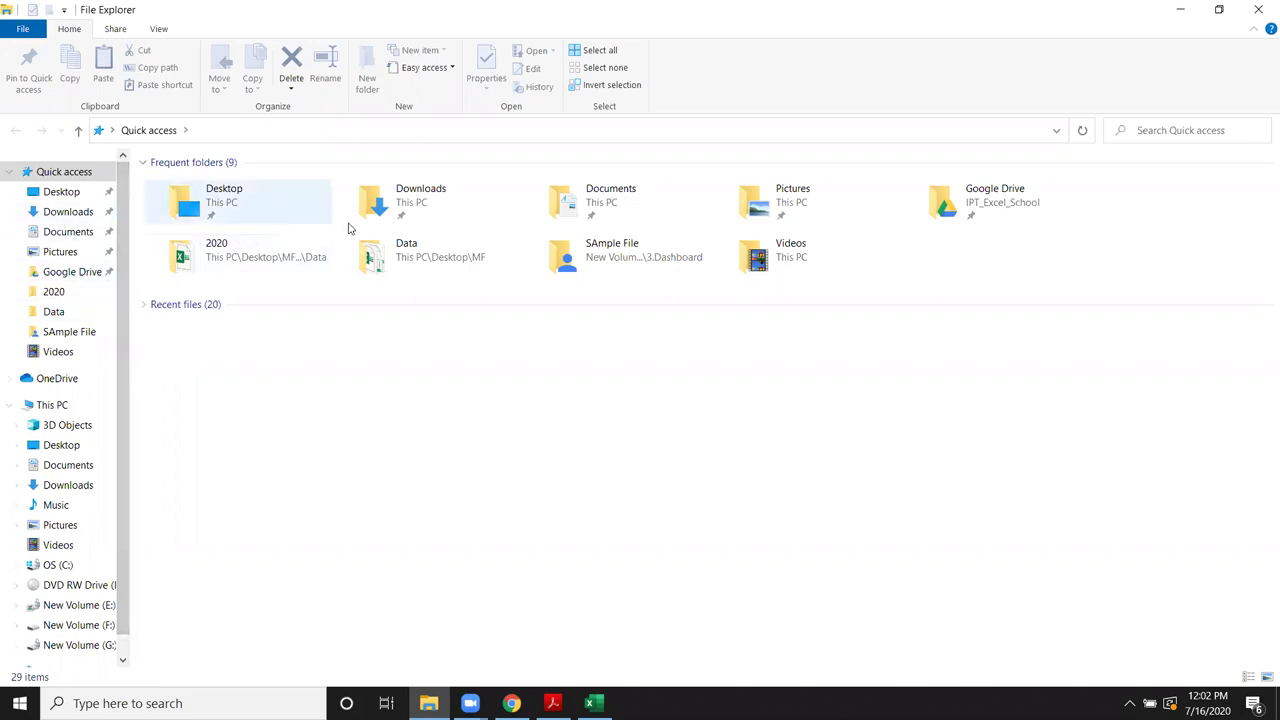
Open the Desktop's MF folder, select the FLC add-in file, then close File Explorer.
{"action": "left_click", "coordinate": [72, 195]}
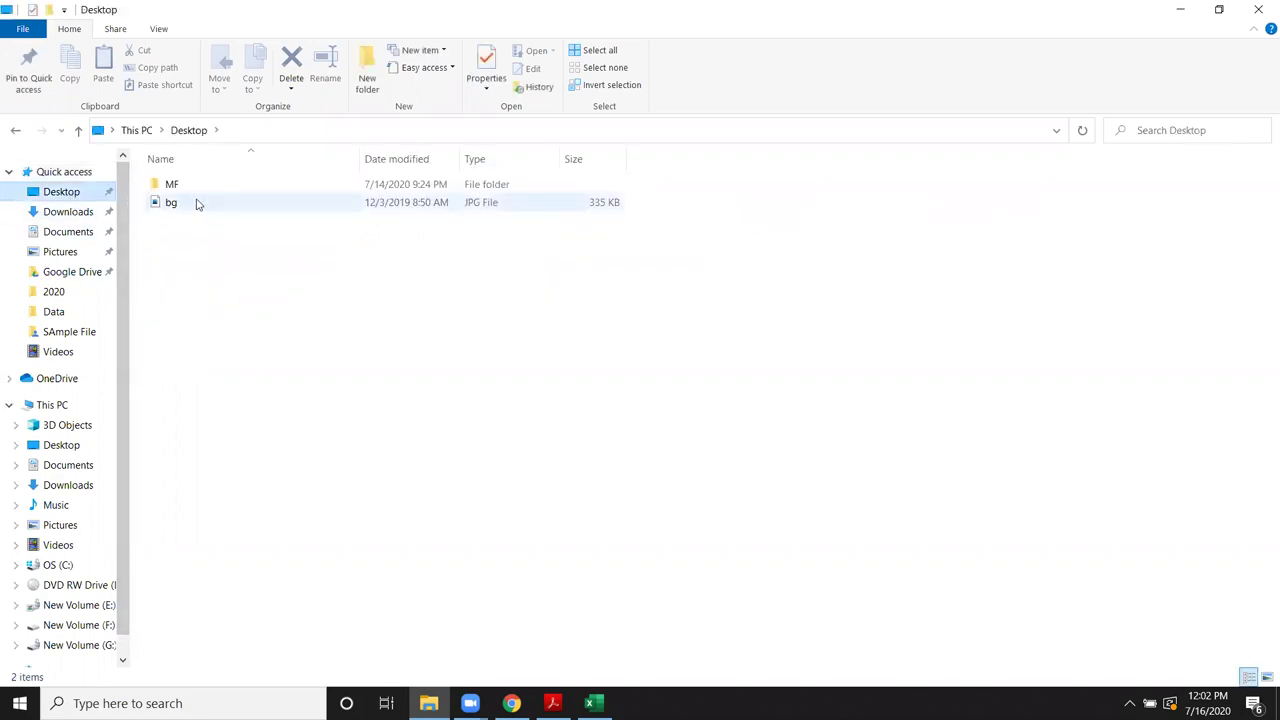
{"action": "double_click", "coordinate": [196, 189]}
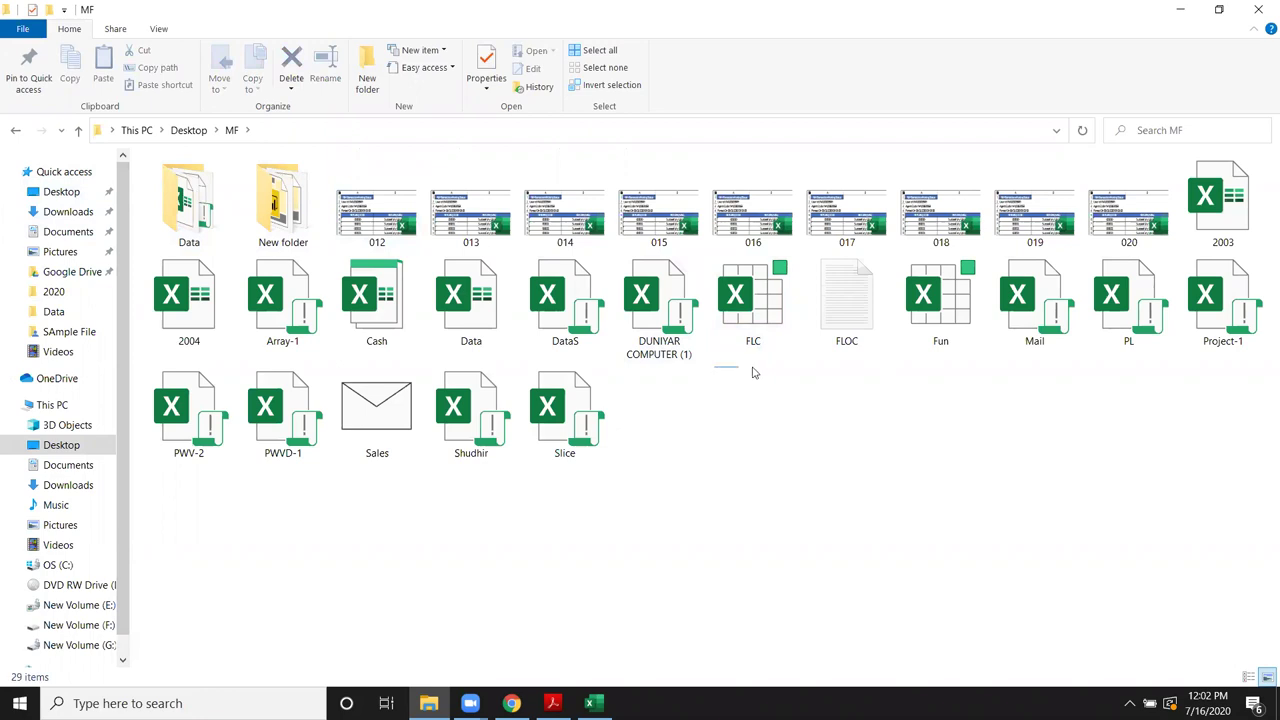
{"action": "left_click", "coordinate": [764, 355]}
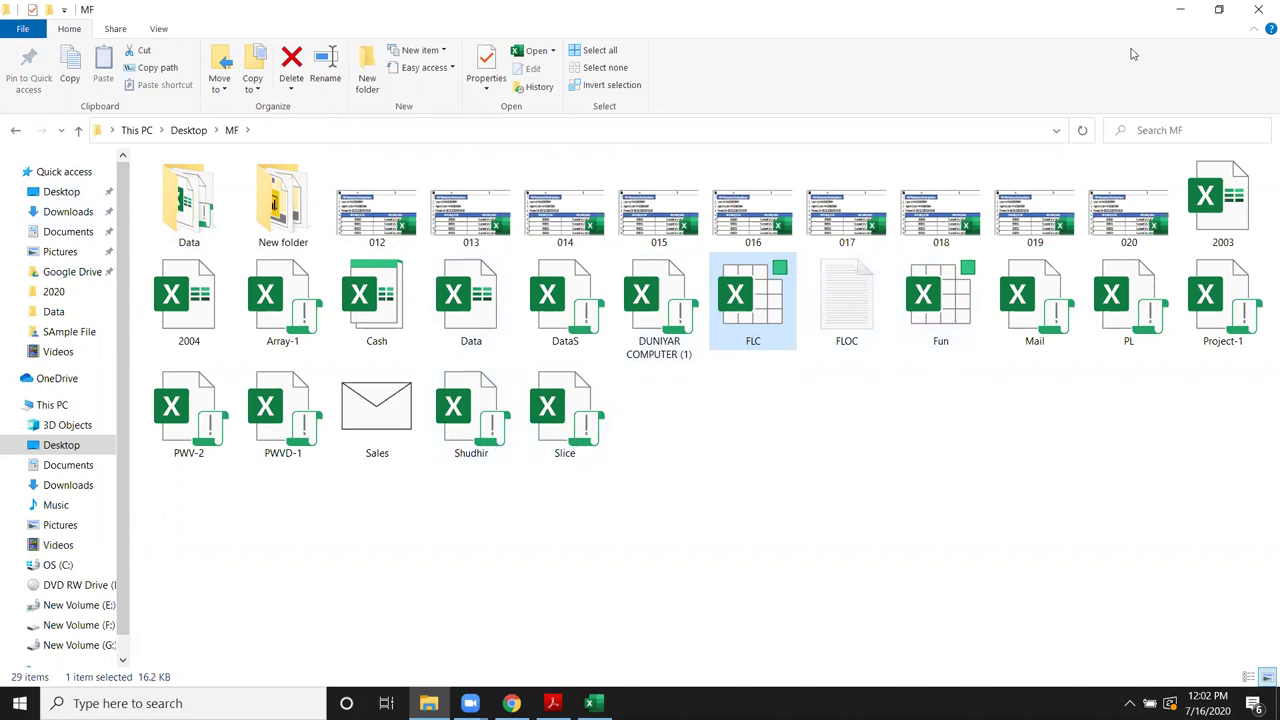
{"action": "left_click", "coordinate": [1259, 10]}
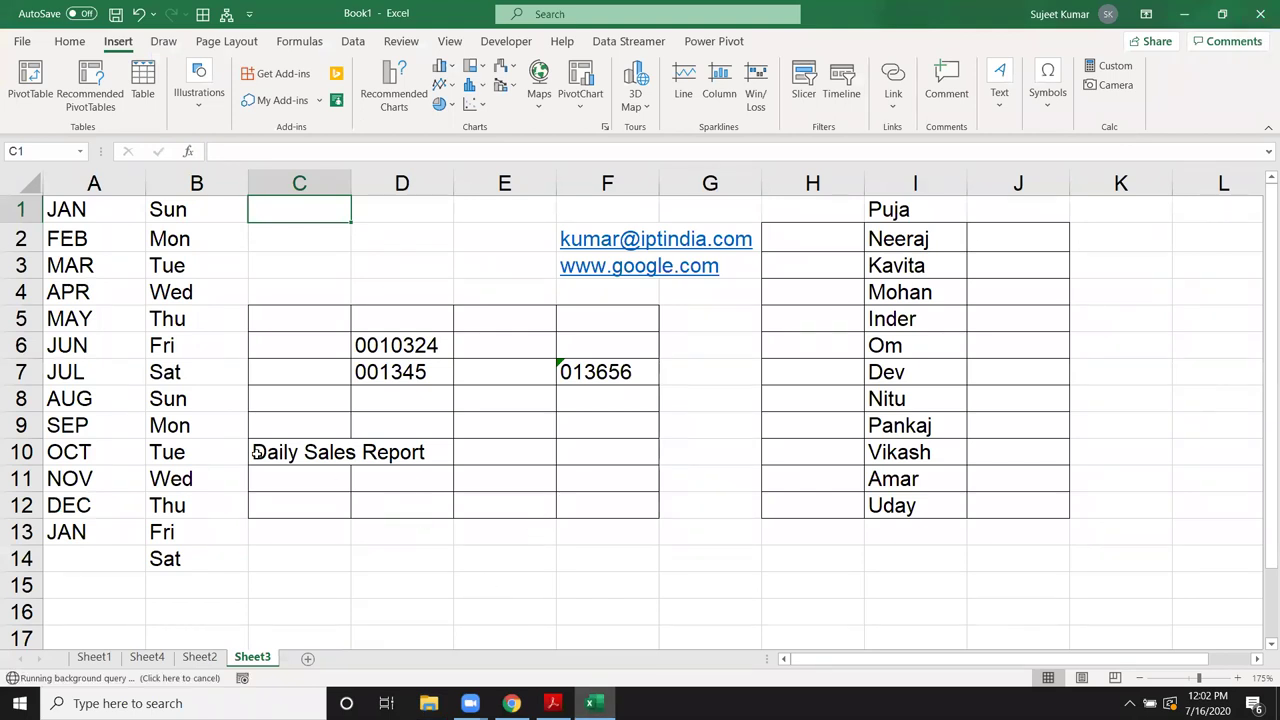
Leave the File view and select the range B4:G12 on Sheet3.
{"action": "left_click", "coordinate": [22, 41]}
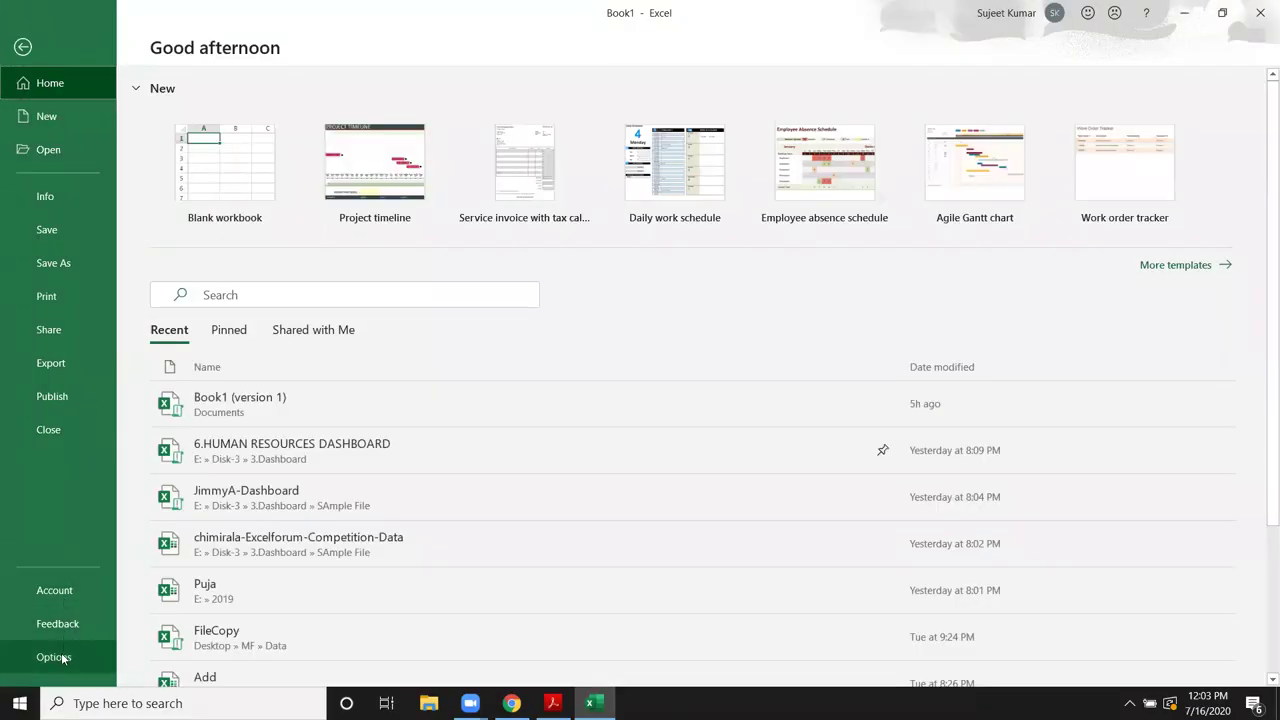
{"action": "left_click", "coordinate": [23, 48]}
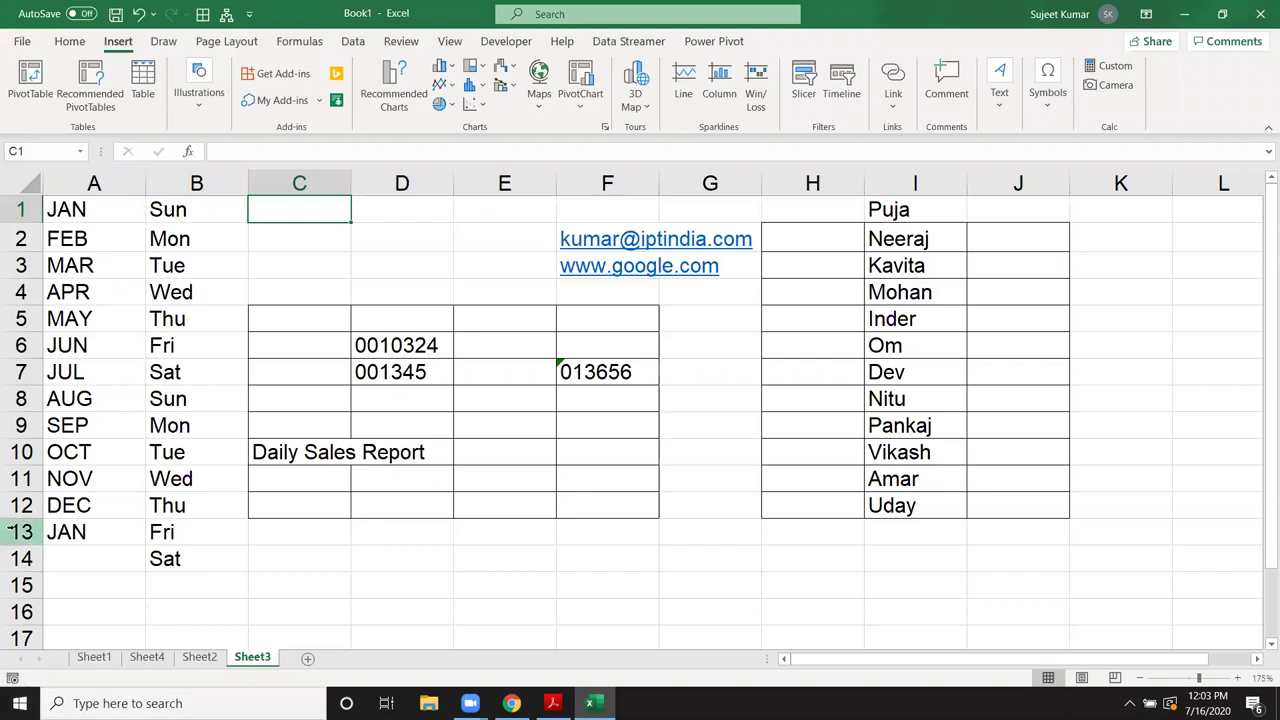
{"action": "mouse_move", "coordinate": [224, 288]}
{"action": "left_mouse_down"}
{"action": "mouse_move", "coordinate": [358, 371]}
{"action": "mouse_move", "coordinate": [688, 514]}
{"action": "left_mouse_up"}
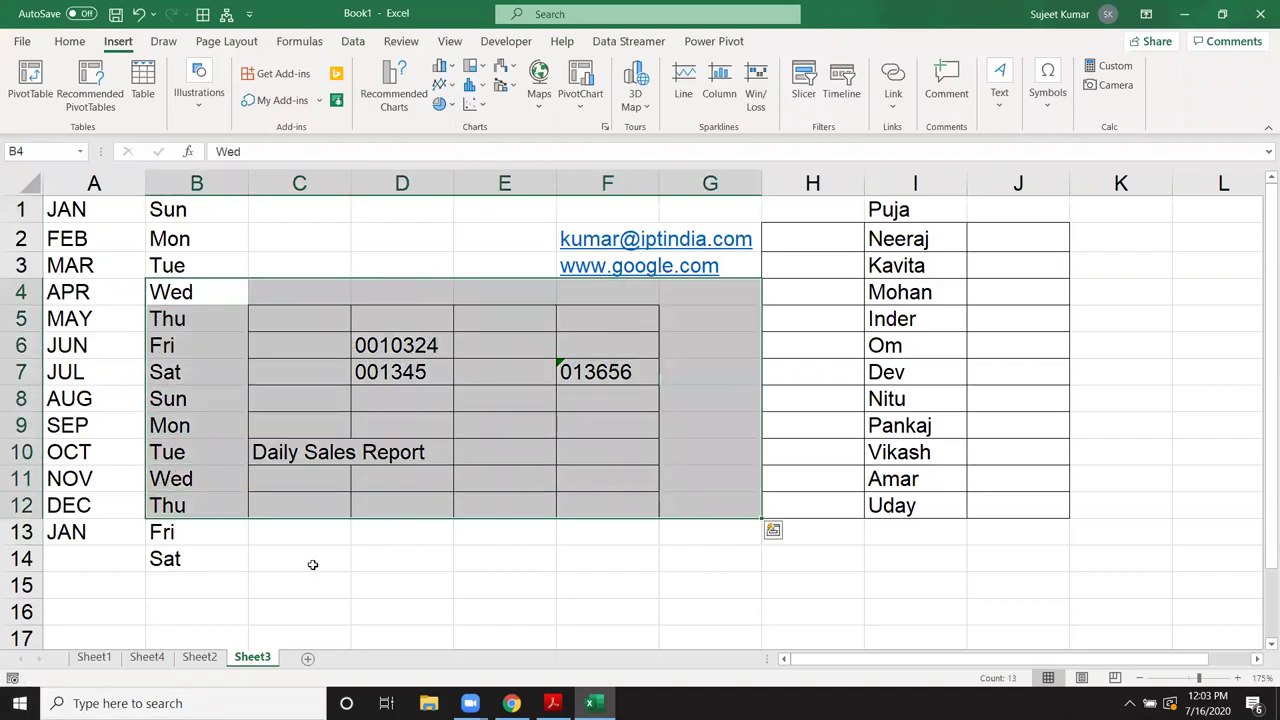